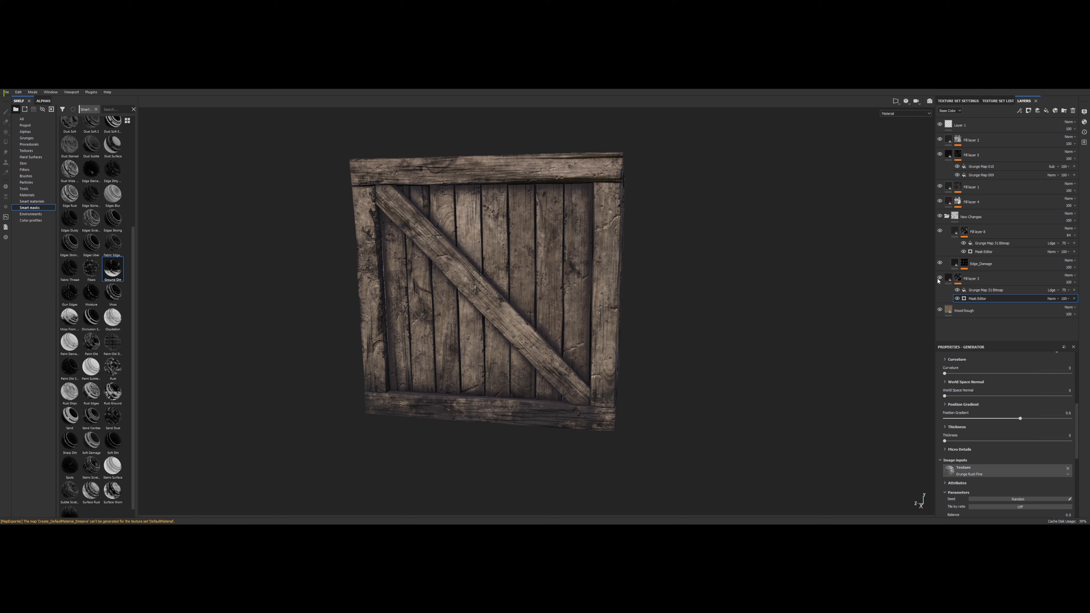
Lower the Mask Editor's global balance to about 0.69 on the fill layer directly above the base wood layer.
left_click(940, 279)
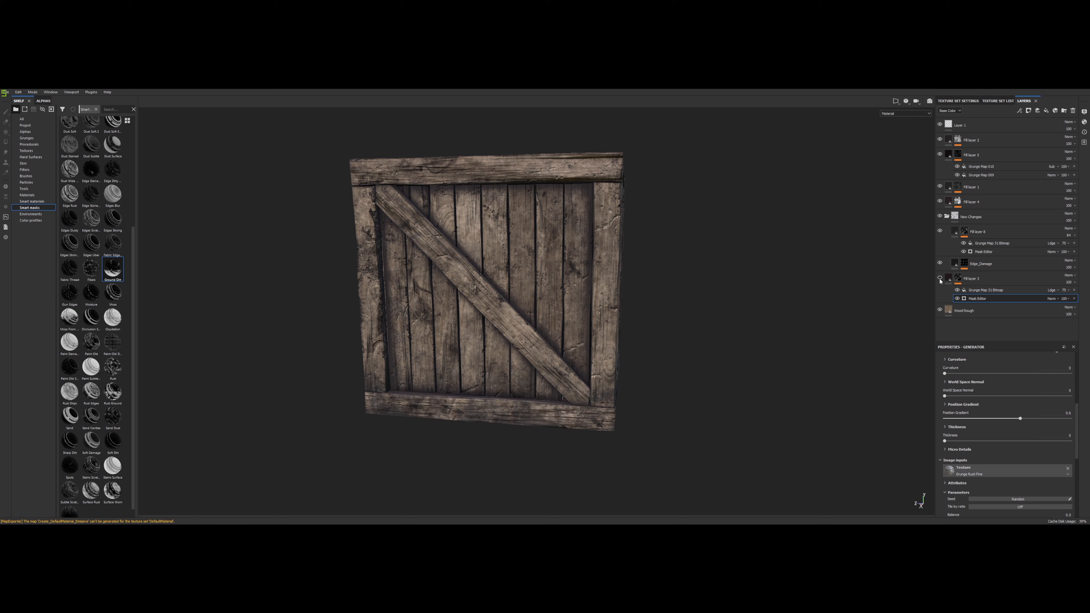
left_click(940, 279)
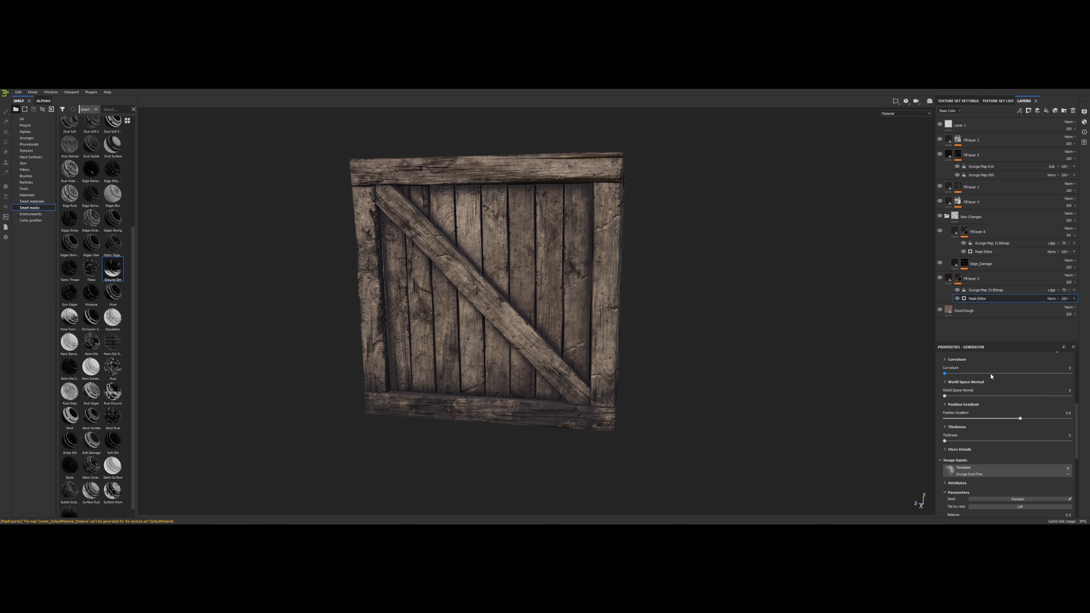
scroll(1025, 370, "down", 5)
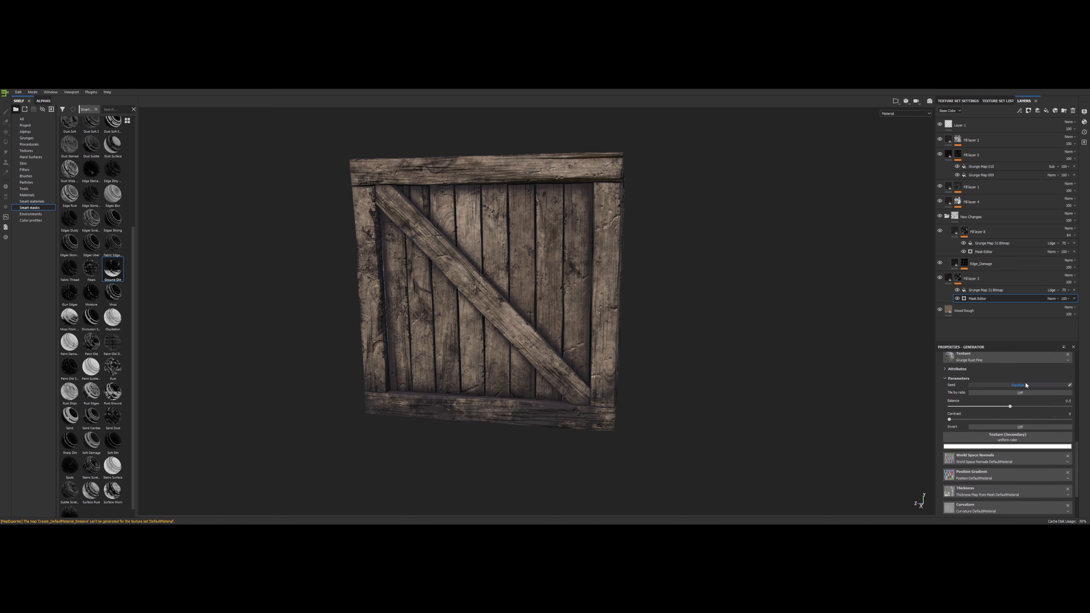
scroll(1013, 412, "up", 5)
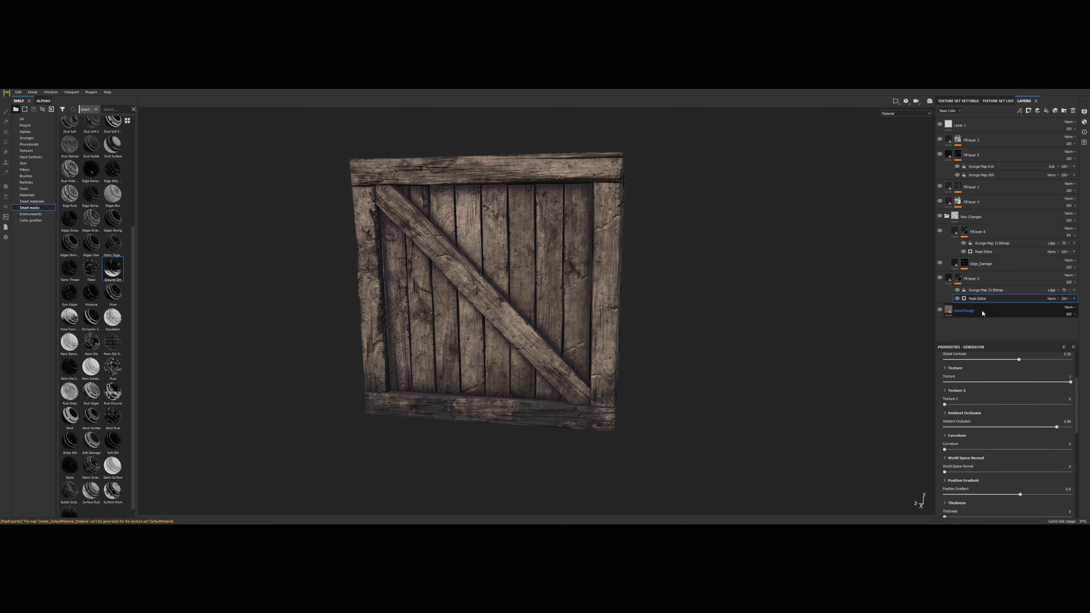
scroll(1001, 444, "up", 3)
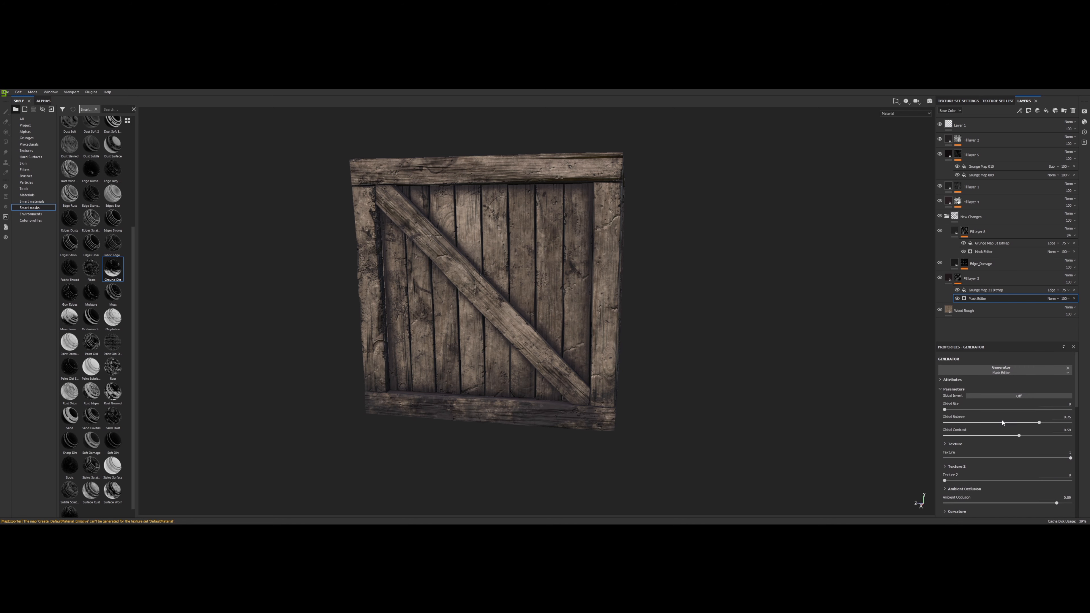
left_click_drag(1042, 424, 1031, 424)
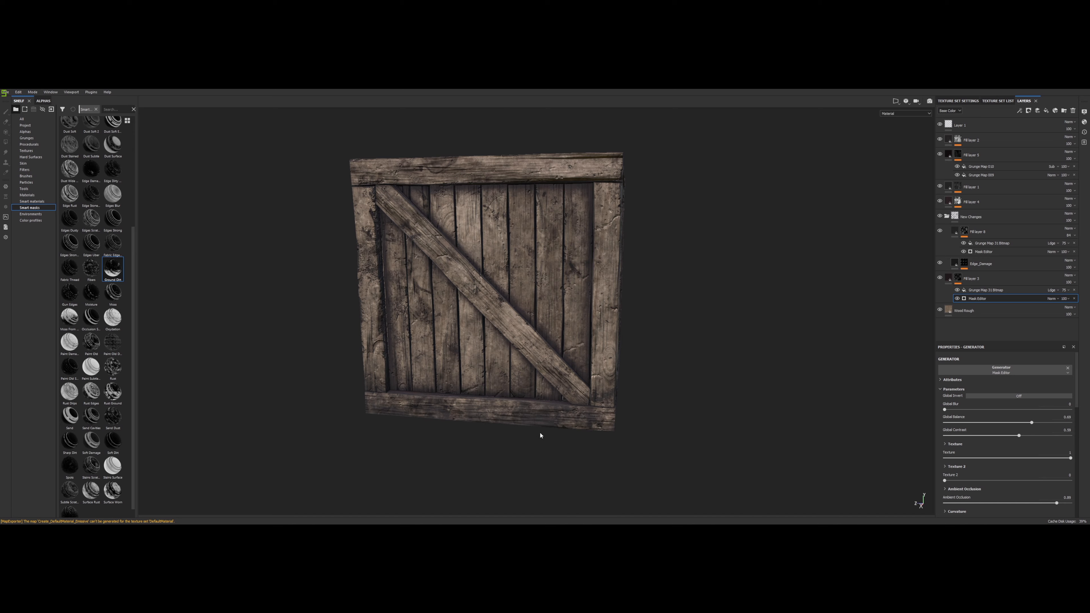
scroll(540, 435, "up", 10)
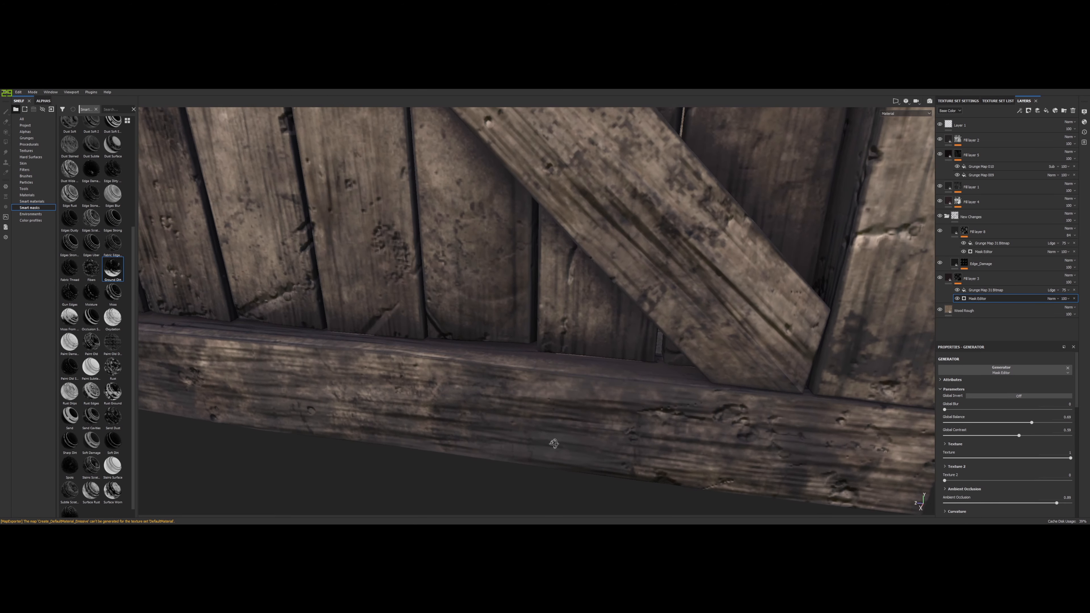
scroll(554, 443, "down", 10)
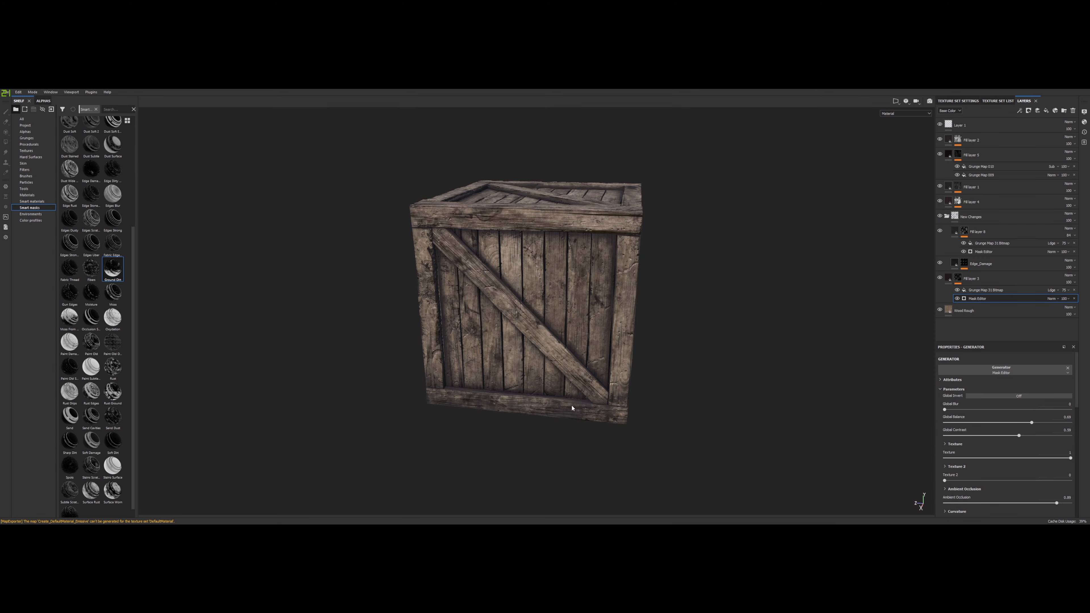
mouse_move(572, 408)
left_mouse_down("alt")
mouse_move(579, 384)
mouse_move(572, 391)
left_mouse_up("alt")
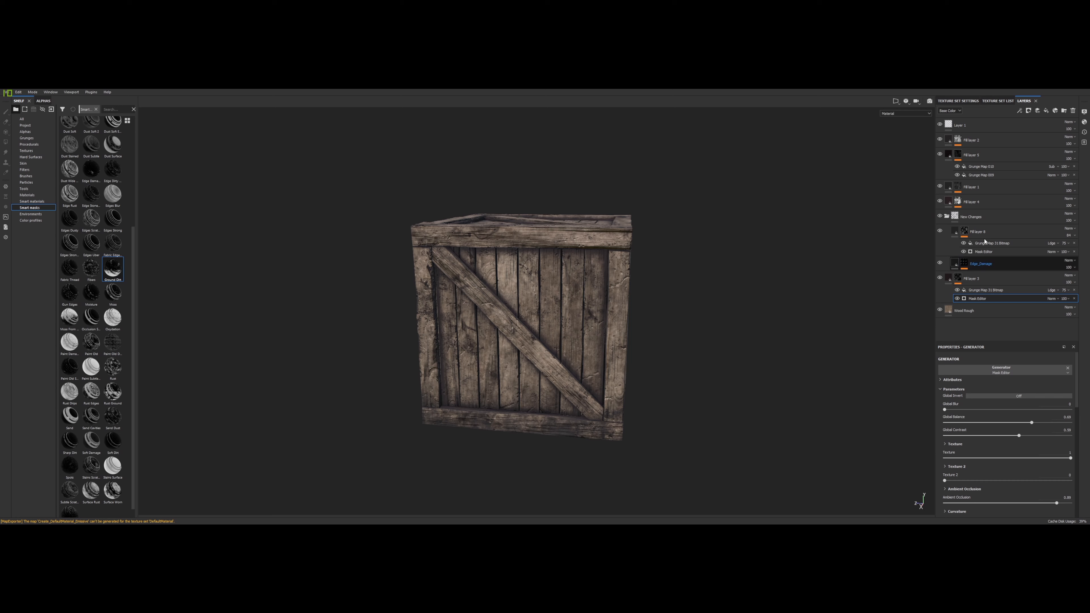
Select the New Changes folder and inspect its combined effect on the crate's front face.
left_click(978, 217)
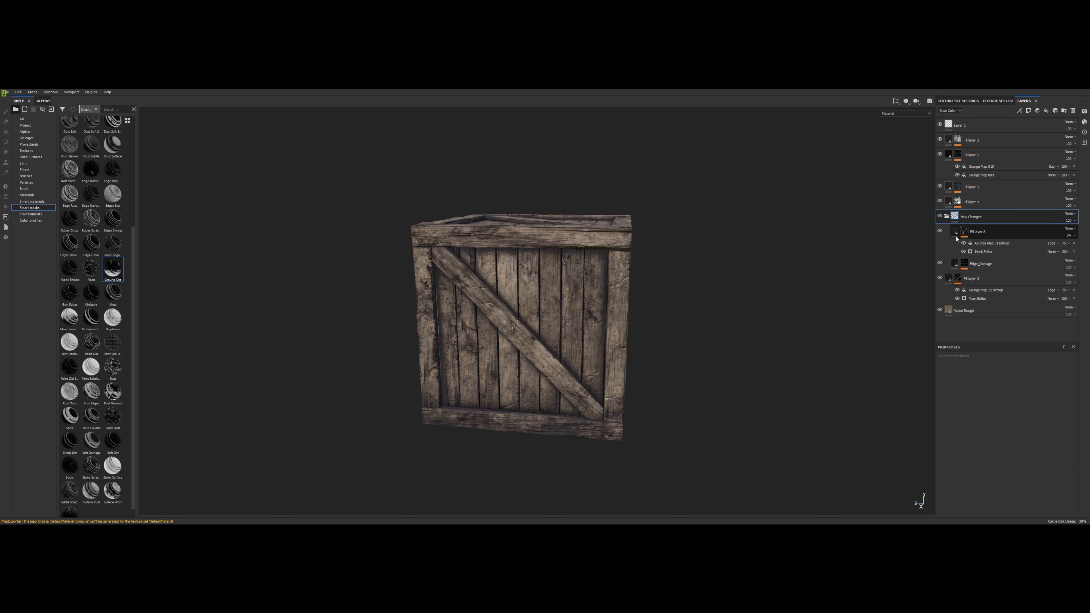
scroll(645, 348, "up", 5)
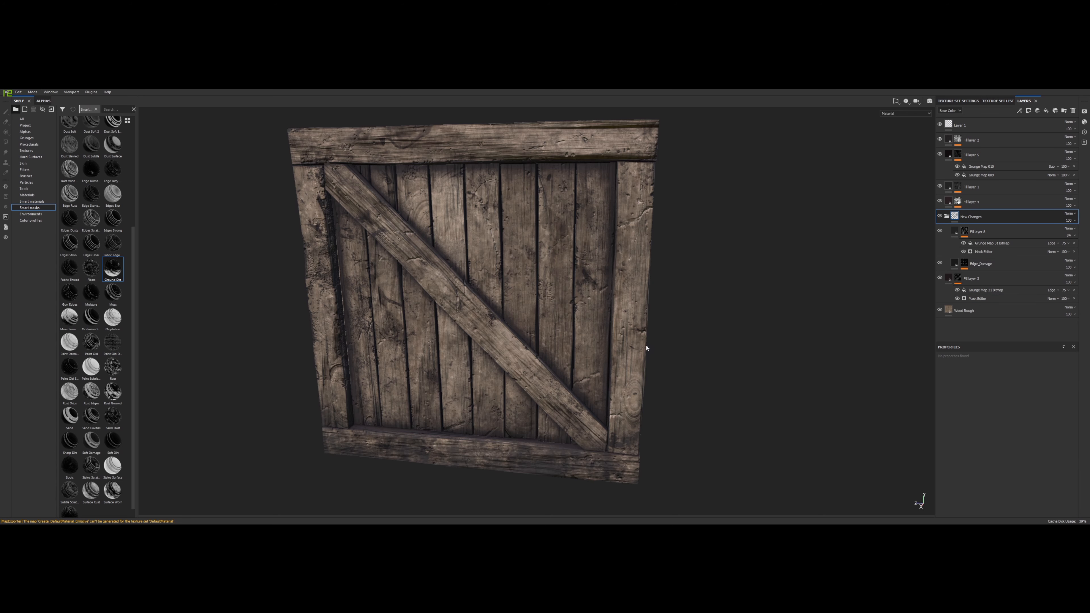
scroll(645, 347, "down", 2)
middle_click_drag(608, 315, 648, 325, "alt")
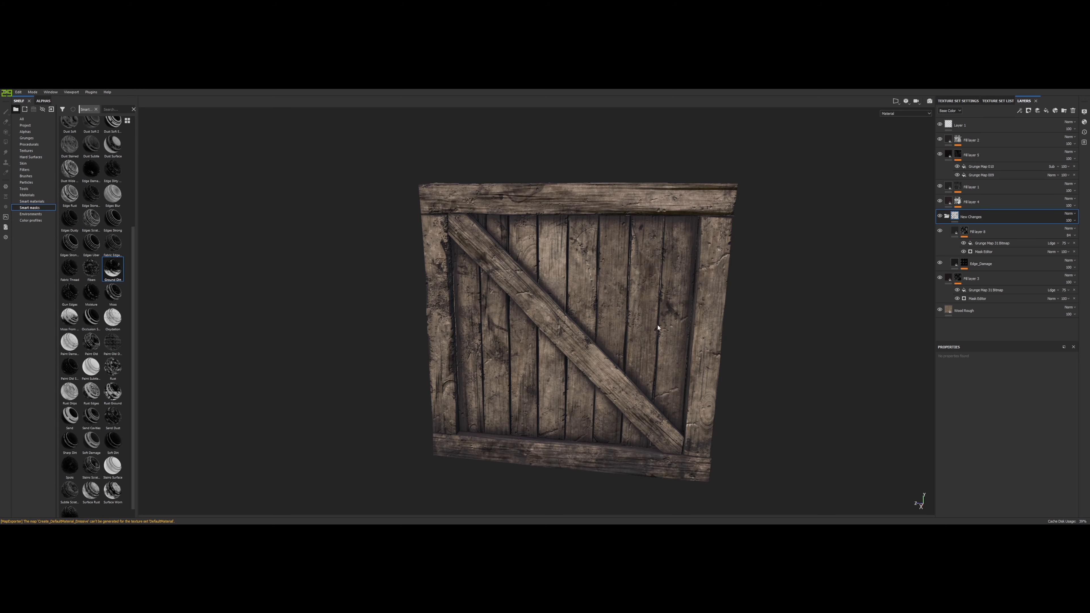
scroll(641, 325, "up", 2)
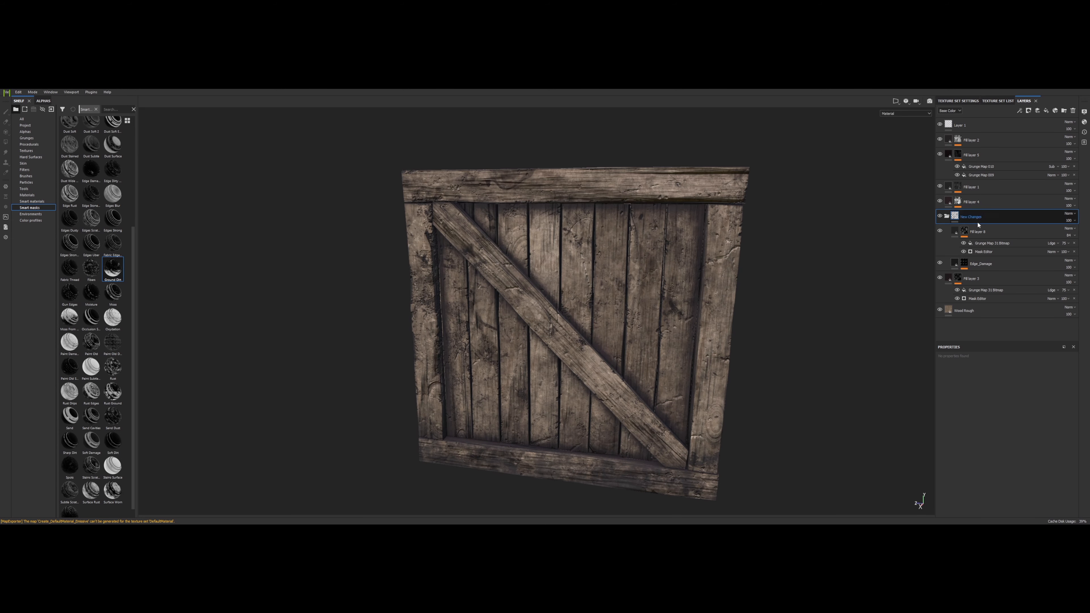
Open the Mask Editor generator settings on the mask of the uppermost fill layer inside the New Changes folder.
left_click(981, 232)
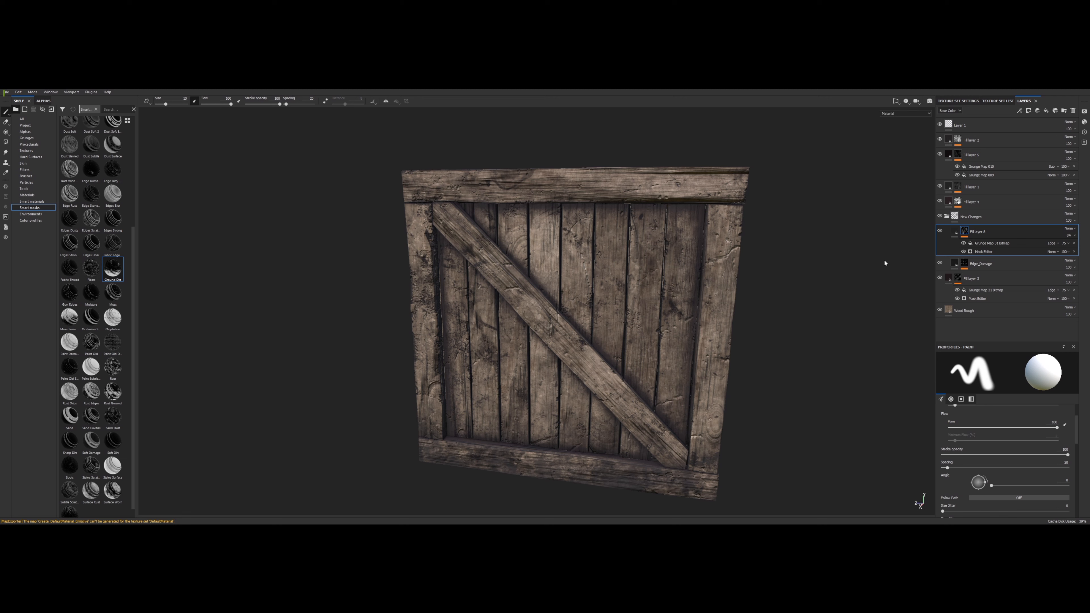
mouse_move(101, 265)
left_mouse_down()
mouse_move(987, 251)
mouse_move(958, 235)
left_mouse_up()
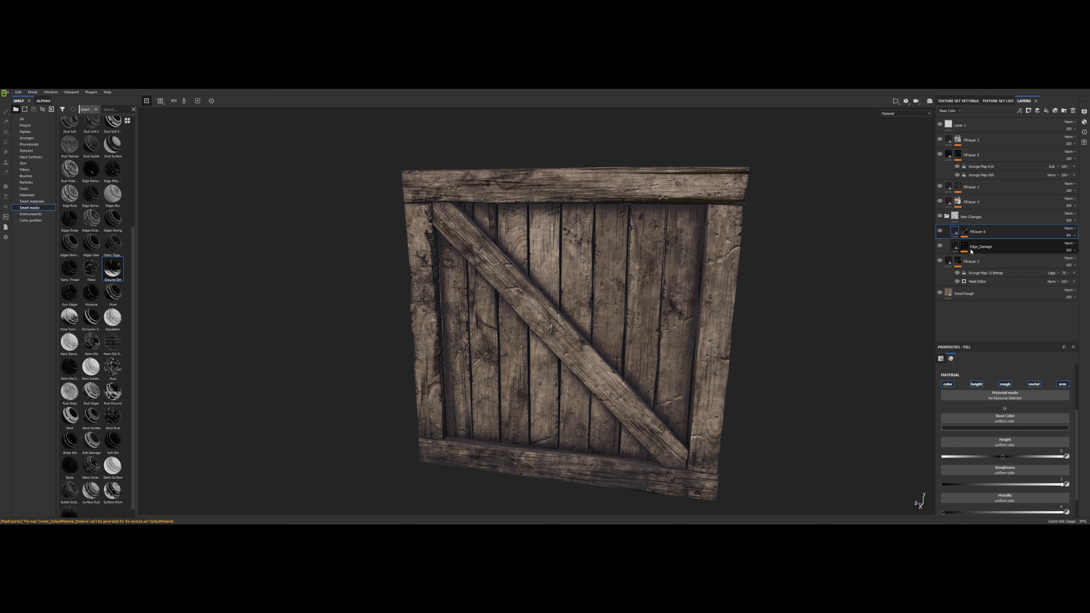
left_click(964, 232)
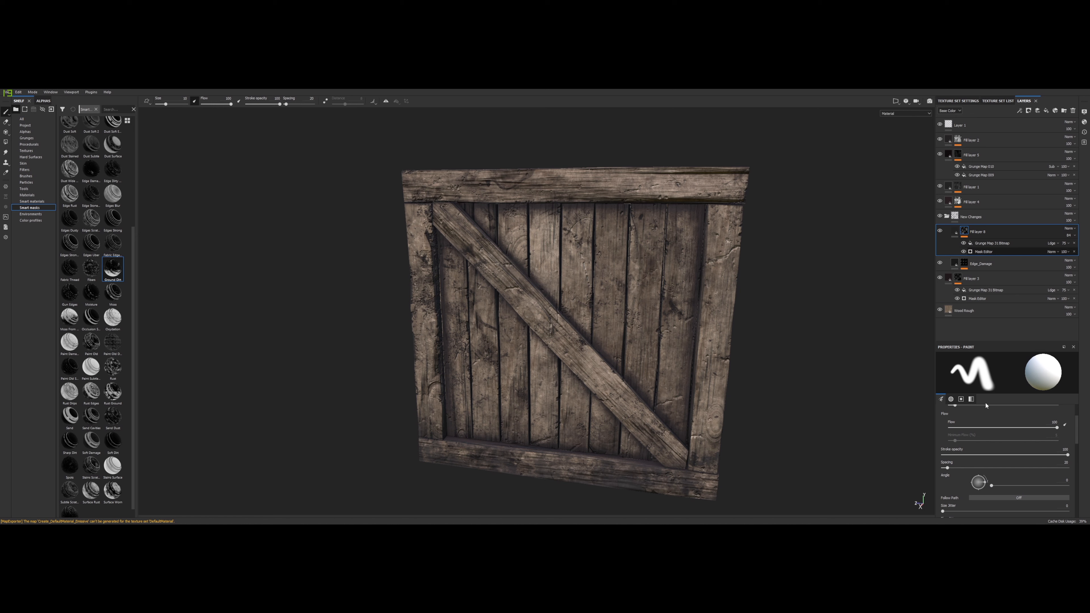
left_click(984, 252)
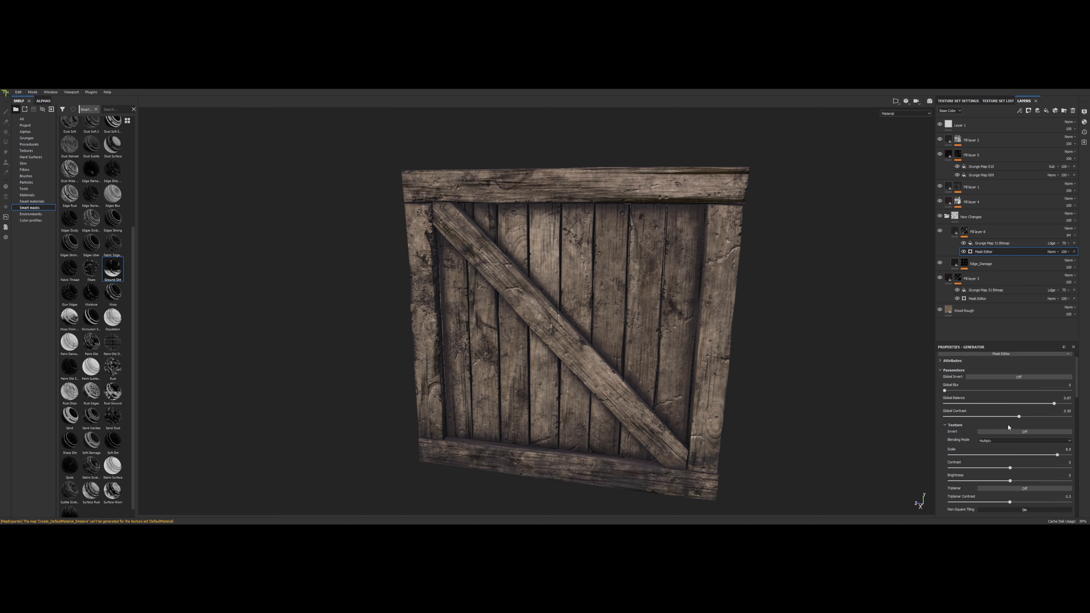
Set the Texture 2 amount to 0.27 in this Mask Editor and check the dirt on the crate.
scroll(1008, 427, "down", 2)
scroll(1007, 424, "down", 3)
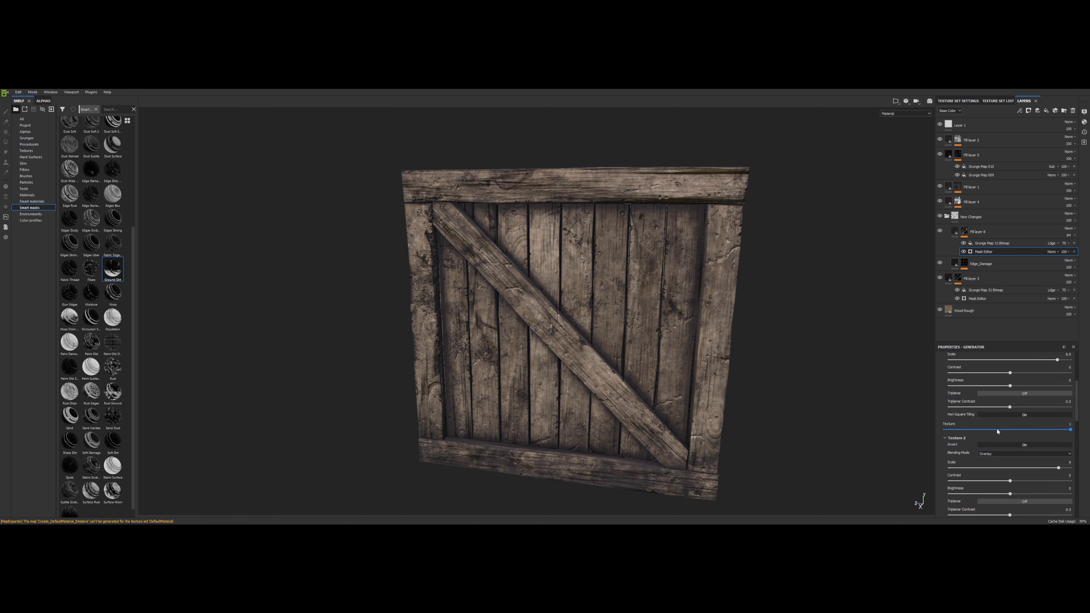
scroll(998, 431, "down", 3)
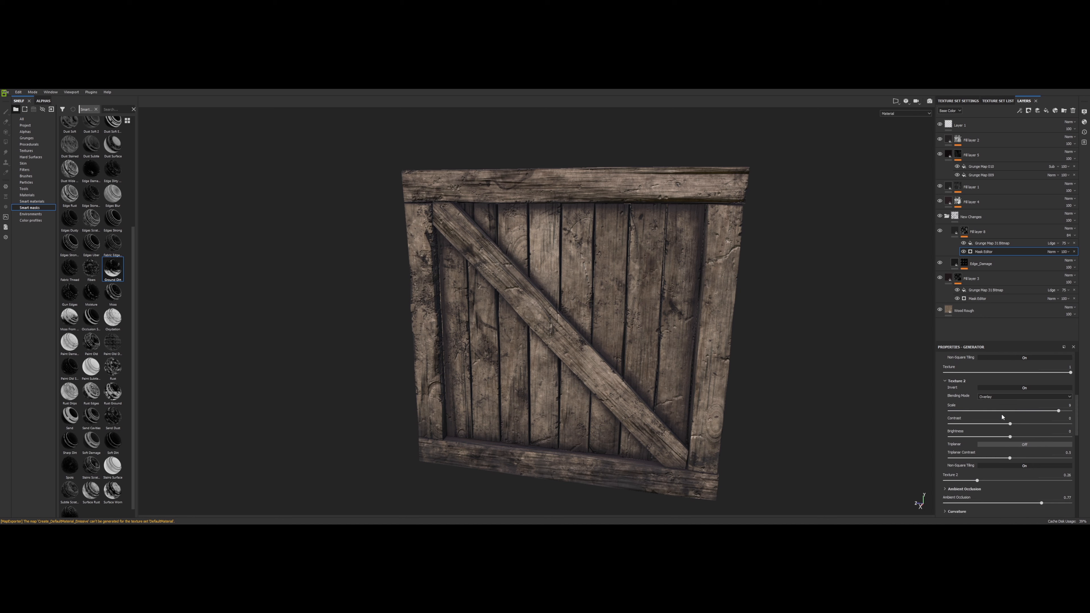
scroll(1001, 419, "down", 1)
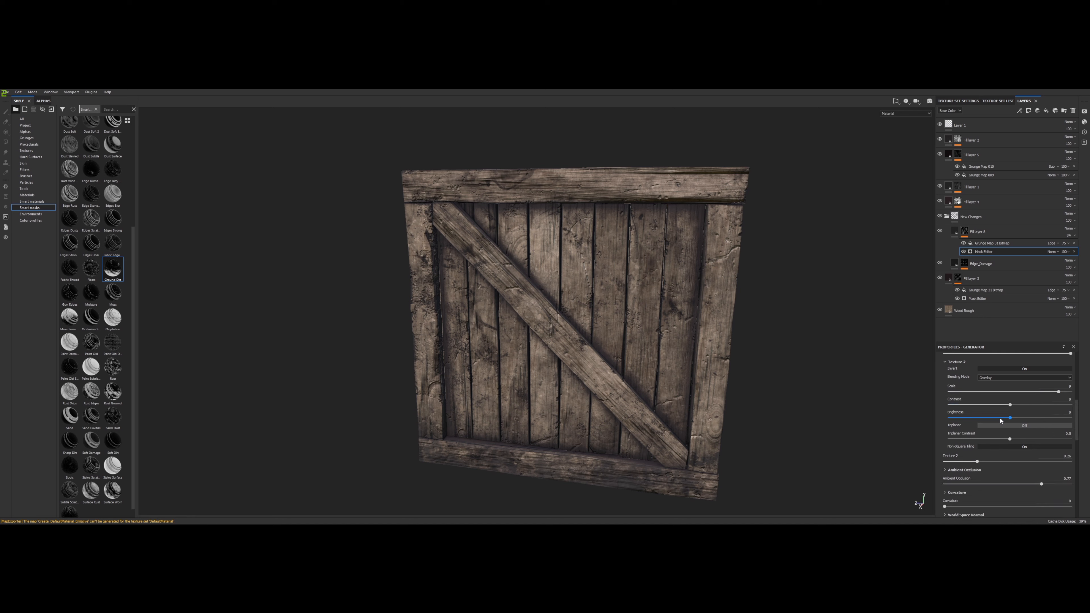
scroll(1000, 419, "up", 1)
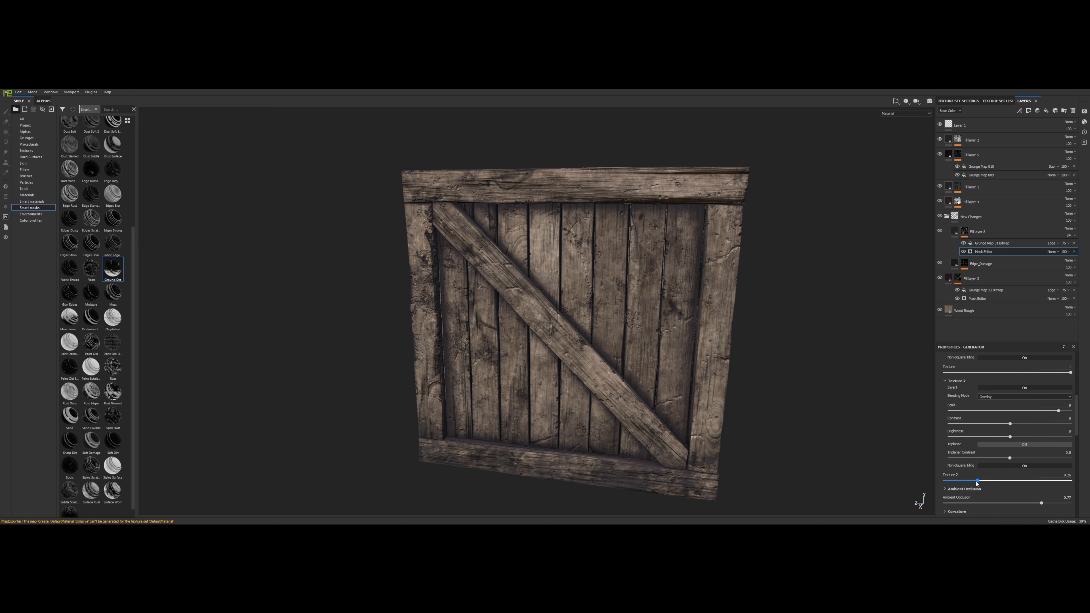
left_click_drag(938, 485, 935, 484)
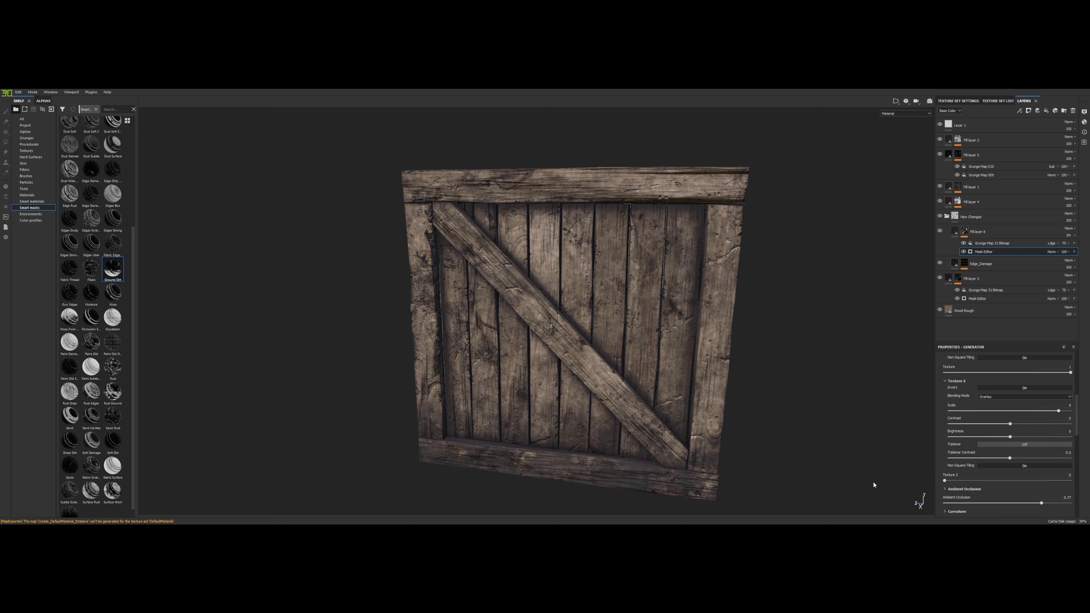
left_click(963, 481)
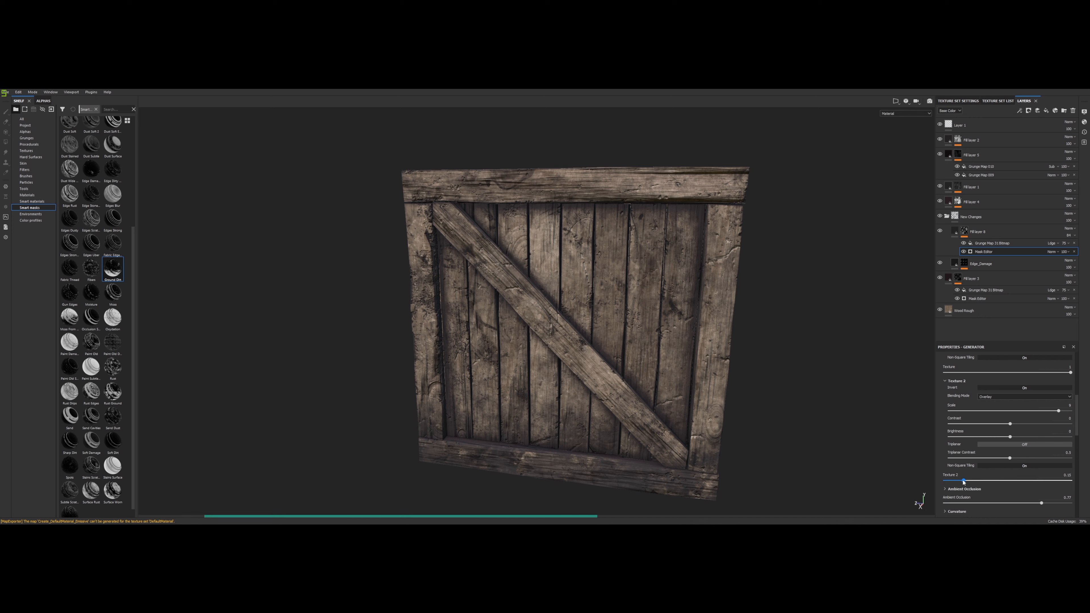
left_click_drag(964, 482, 980, 482)
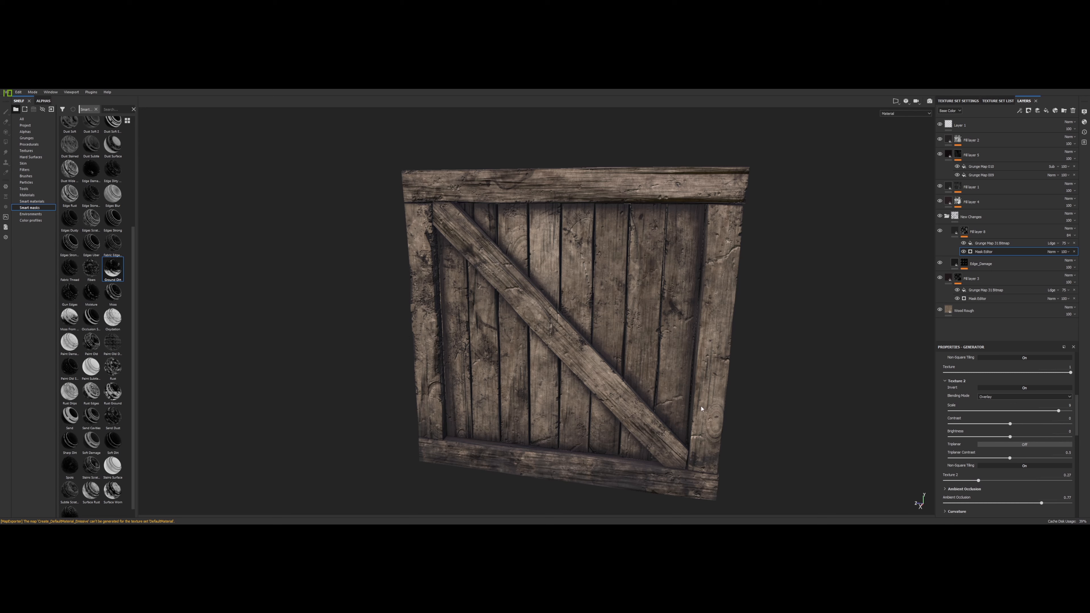
left_click_drag(702, 415, 704, 451, "alt")
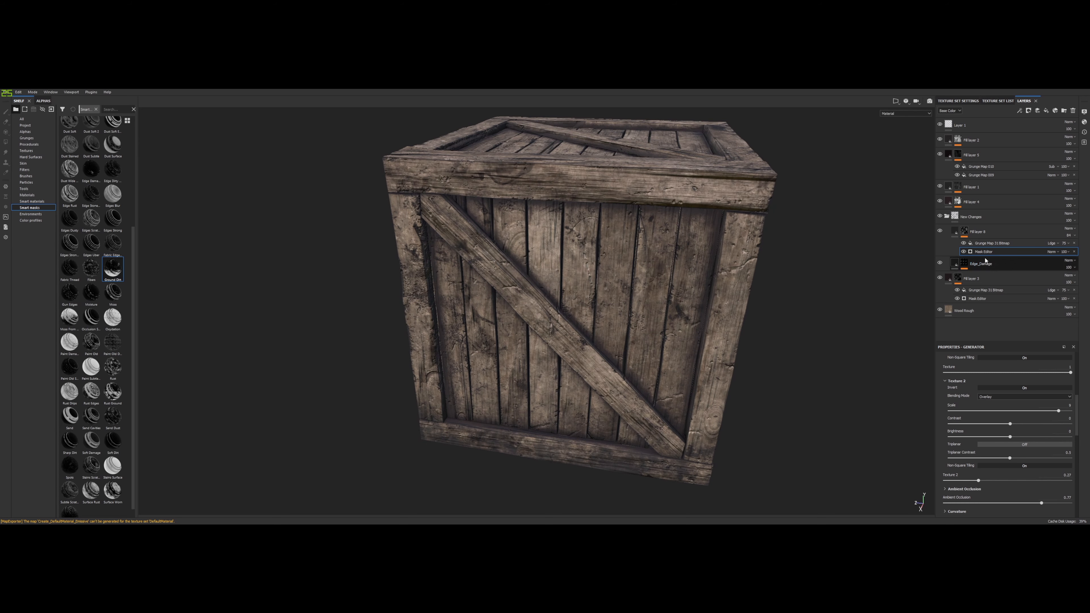
left_click_drag(648, 349, 647, 303, "alt")
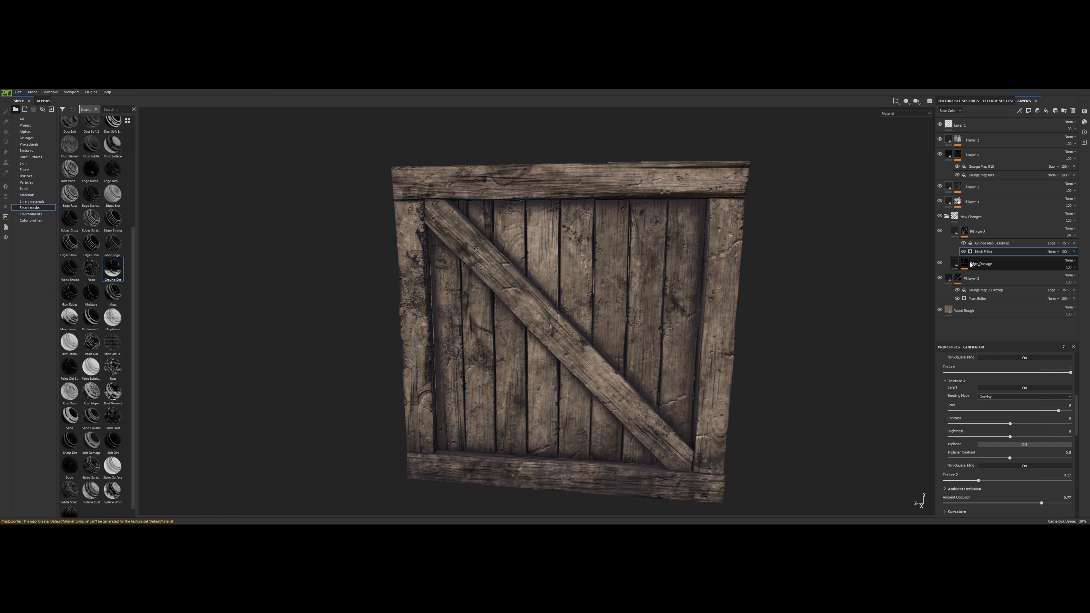
Open the Mask Editor settings on the Edge_Damage layer's mask and review its texture and curvature amounts.
left_click(960, 266)
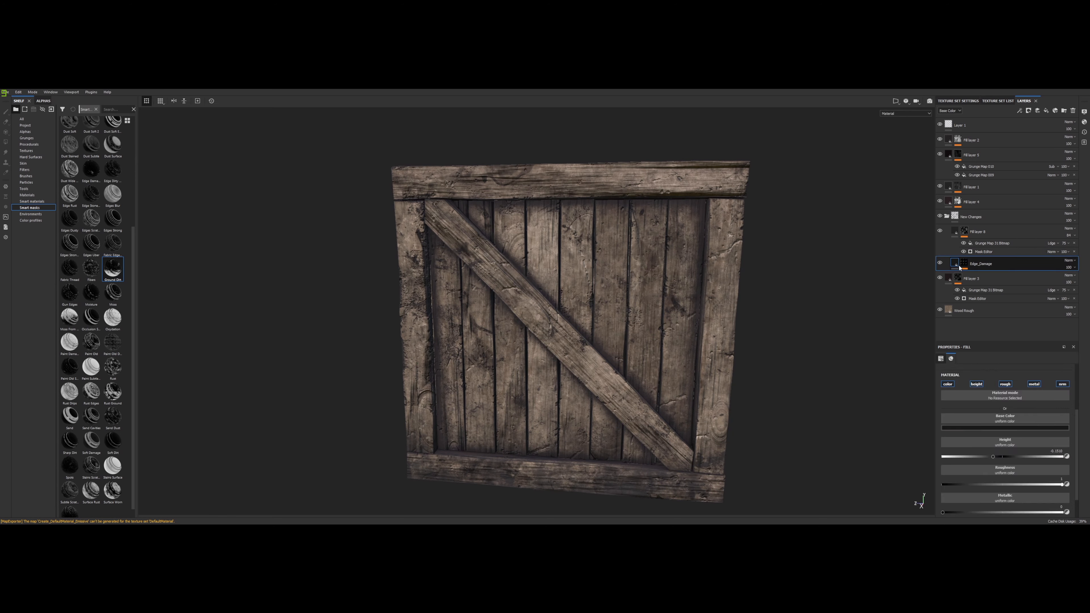
double_click(976, 265)
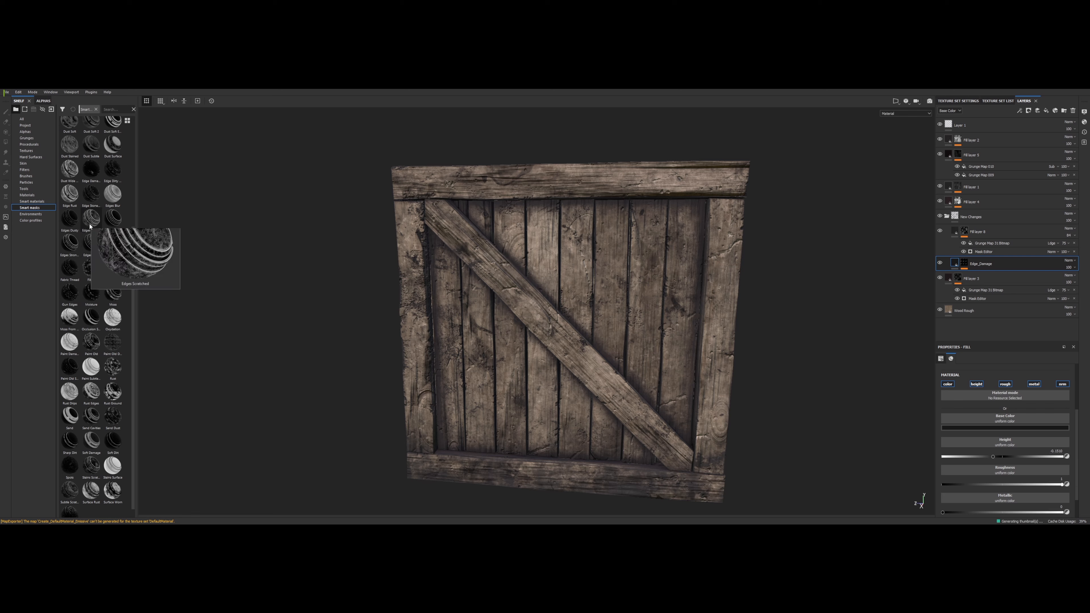
mouse_move(95, 184)
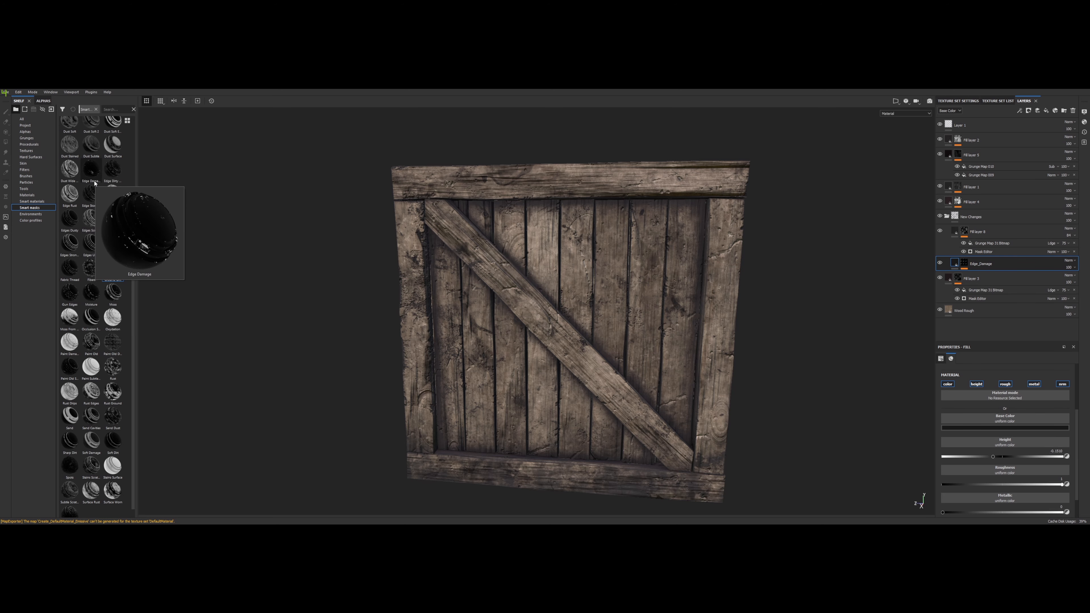
left_click(965, 263)
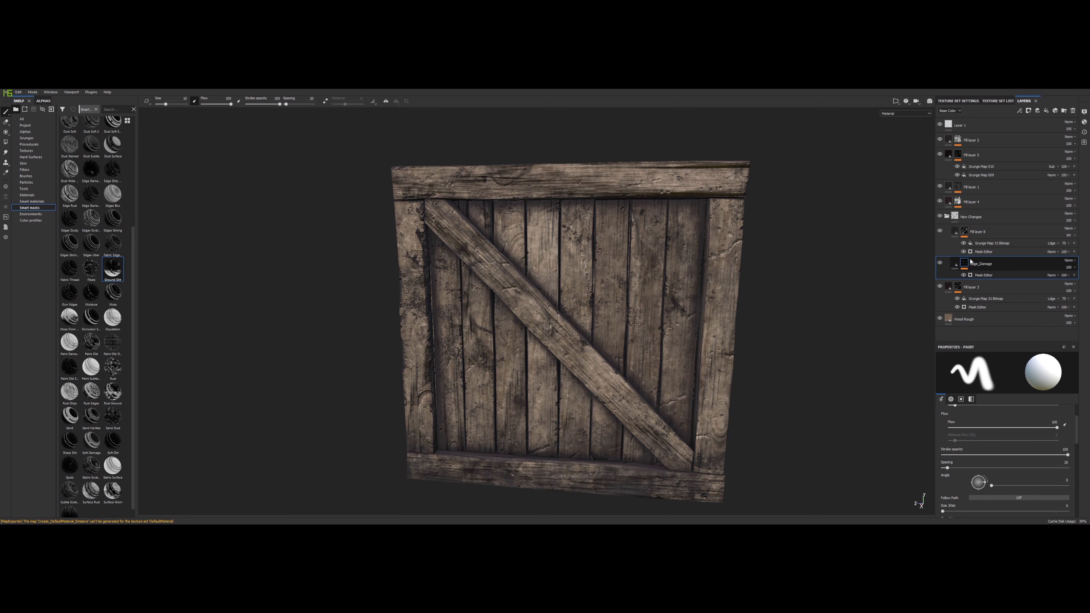
left_click(968, 275)
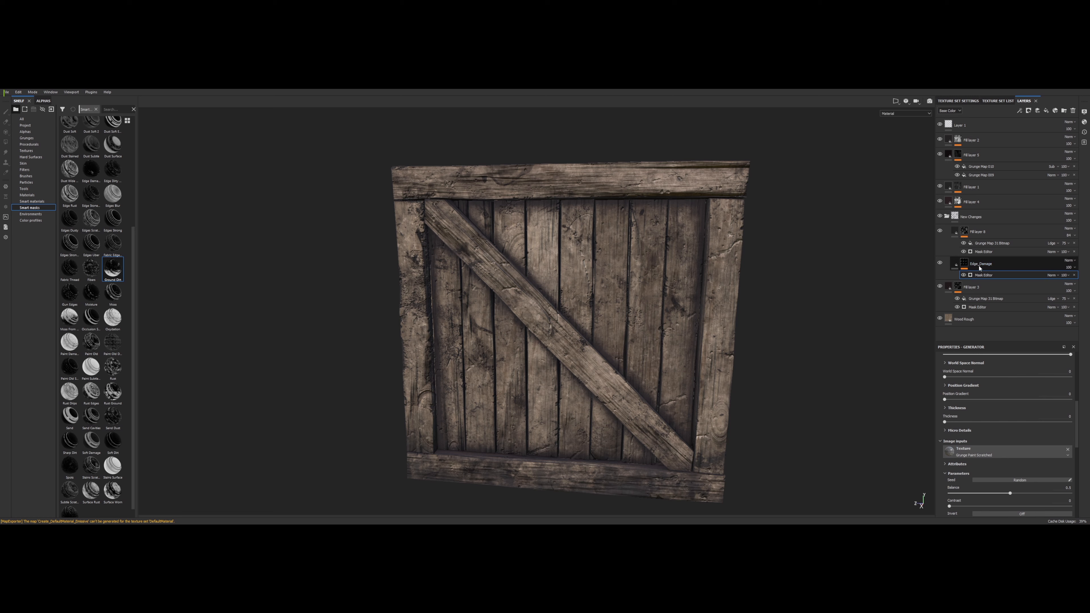
scroll(986, 412, "up", 3)
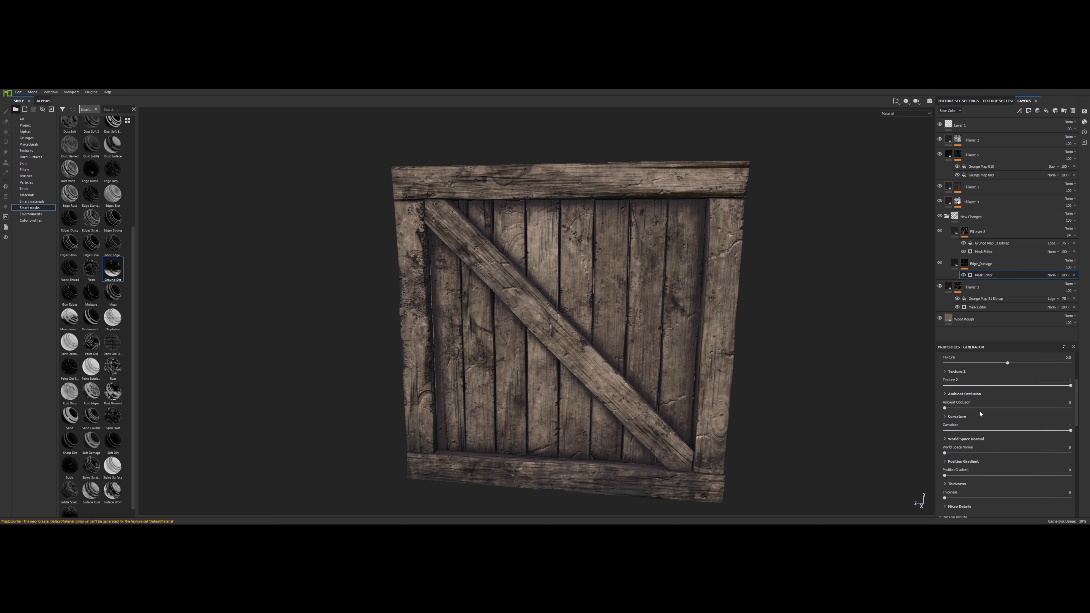
Return to the Edge_Damage layer's fill properties and inspect the worn edges of the crate's left vertical board up close.
left_click(963, 264)
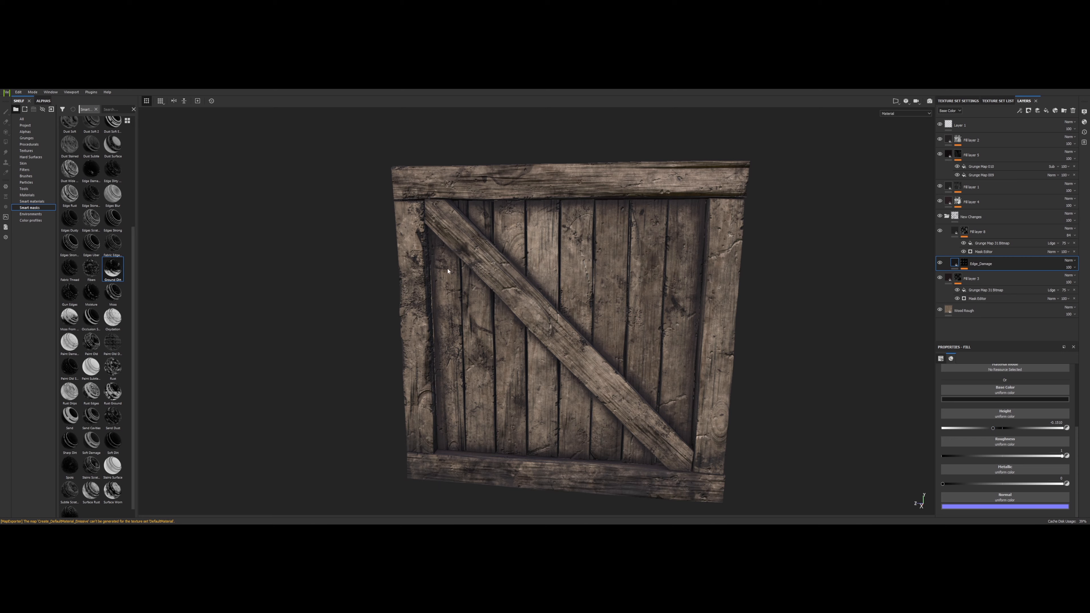
scroll(443, 274, "up", 3)
scroll(443, 274, "down", 4)
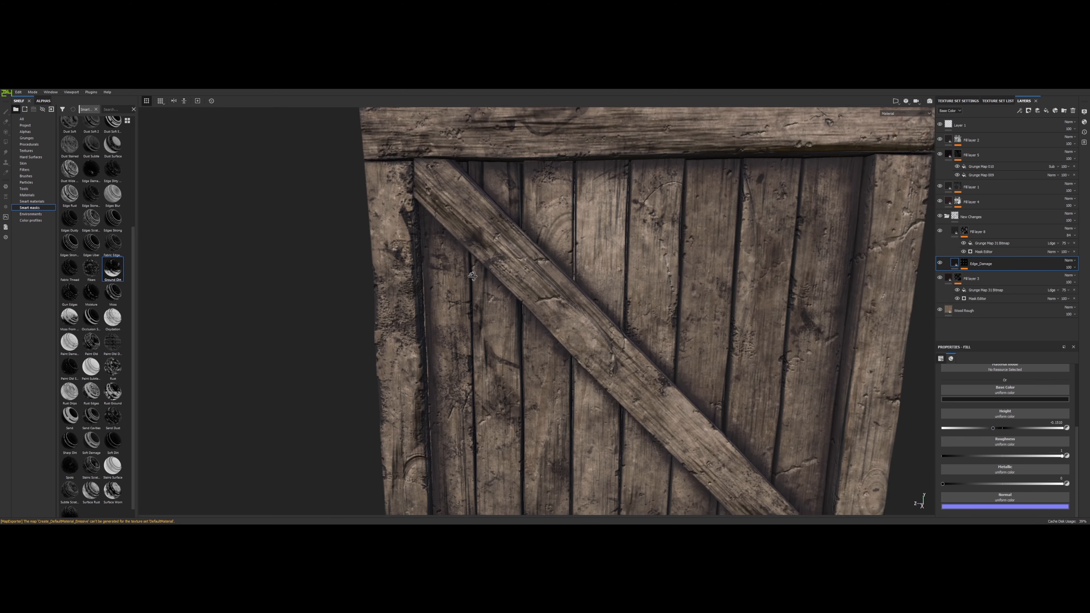
left_click_drag(443, 274, 501, 281, "alt")
middle_click_drag(501, 281, 599, 284, "alt")
scroll(513, 278, "up", 4)
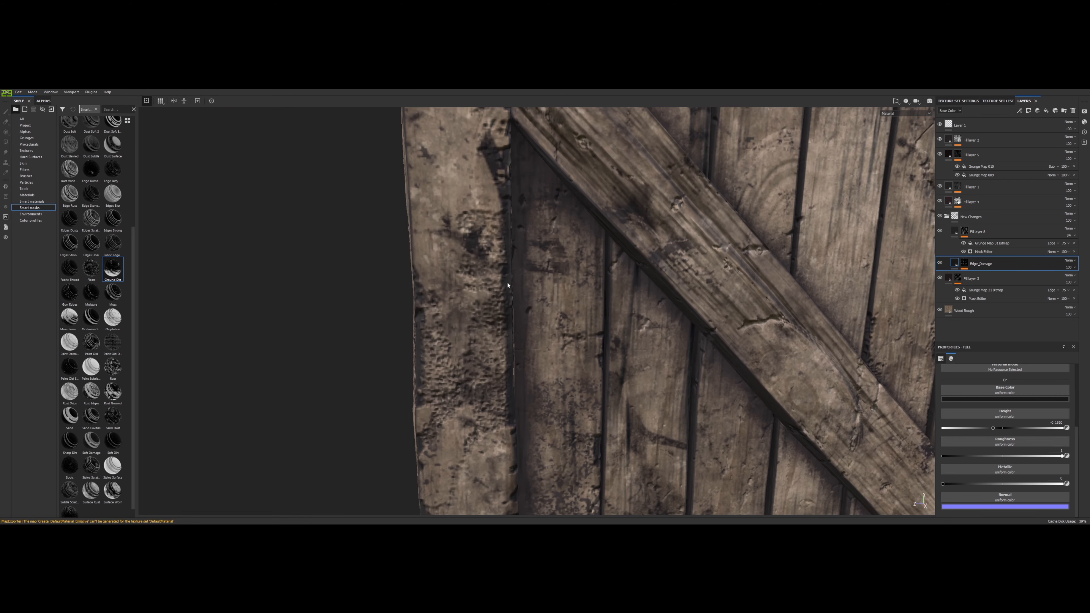
Set the Edge_Damage fill's height to about -0.08 to soften the worn edges of the crate's boards.
left_click_drag(508, 285, 579, 286, "alt")
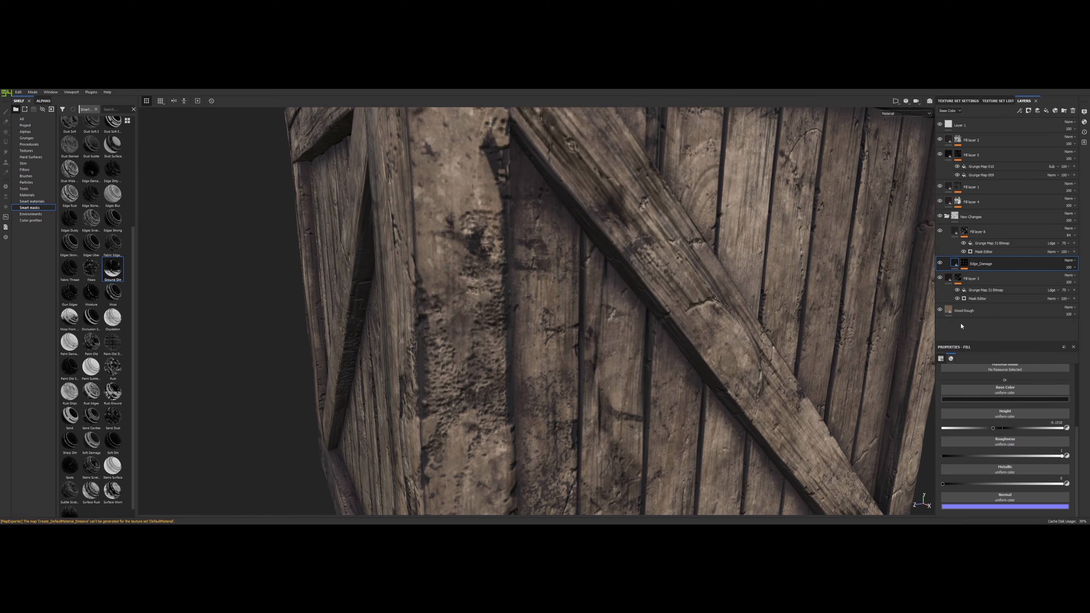
left_click_drag(993, 428, 997, 429)
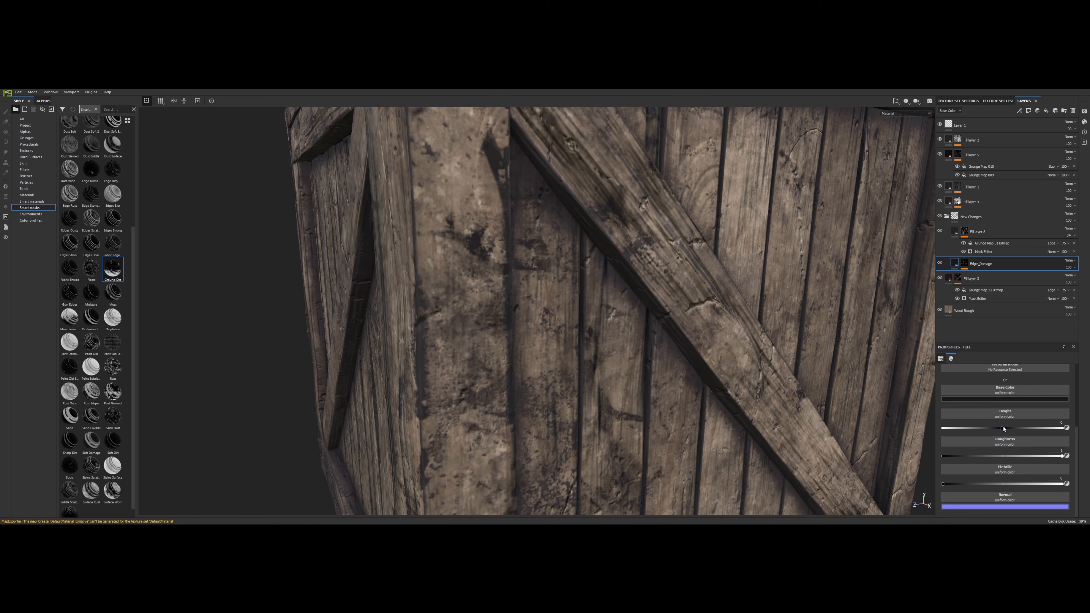
left_click_drag(1002, 429, 998, 428)
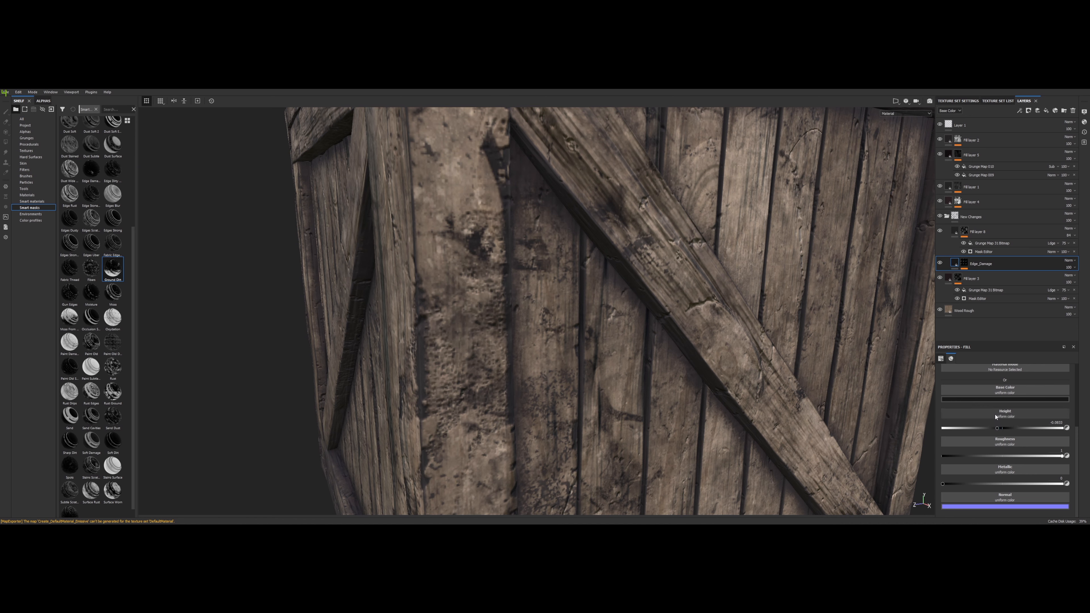
Try a dark reddish base color on the Edge_Damage fill and turn off its color channel.
scroll(997, 434, "up", 2)
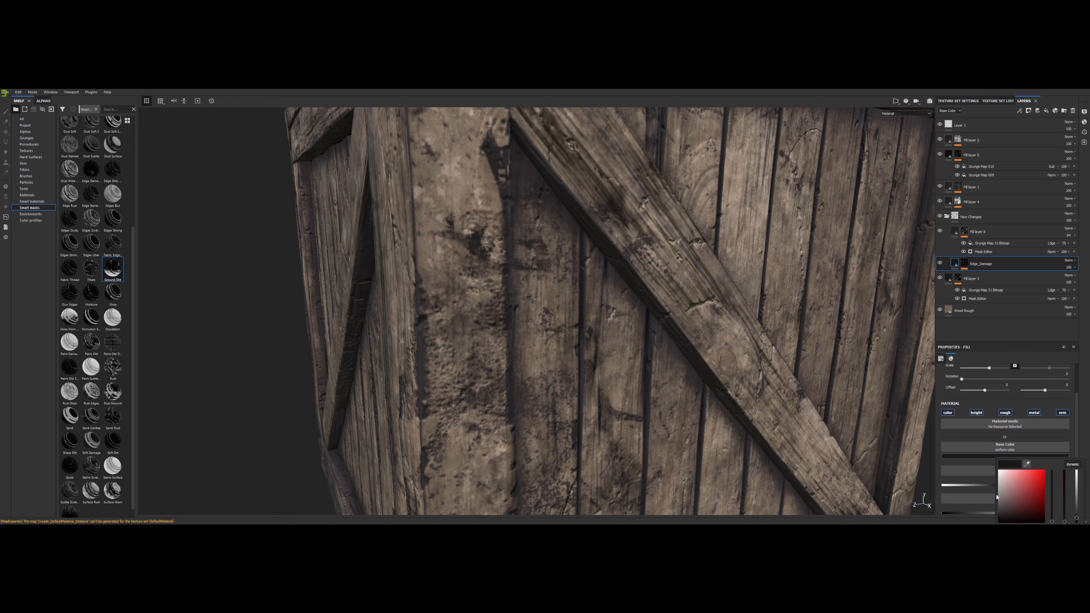
left_click_drag(1005, 521, 1000, 513)
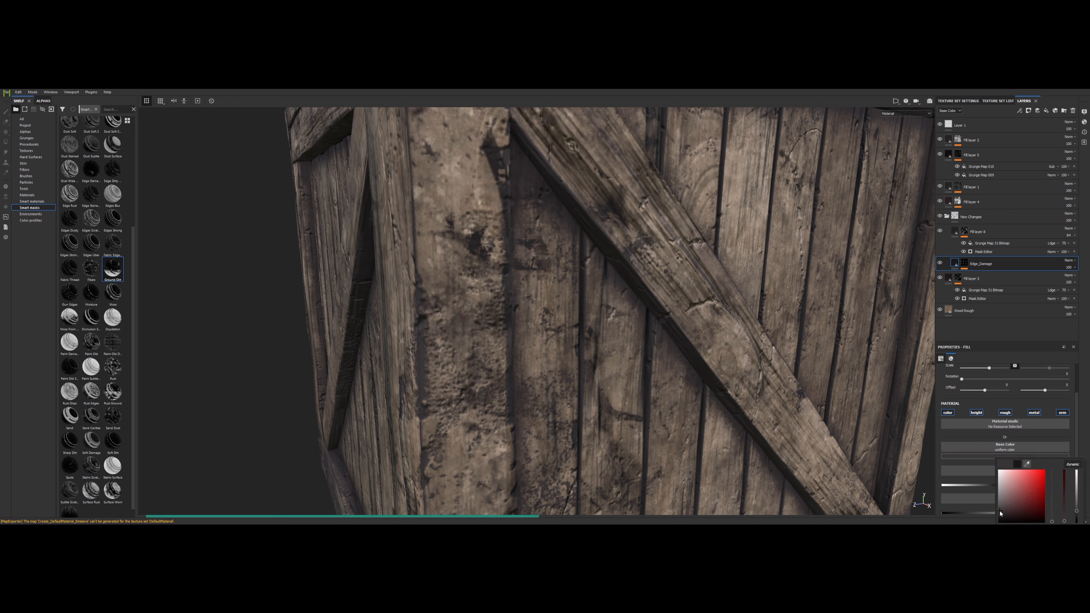
left_click_drag(1010, 521, 1013, 515)
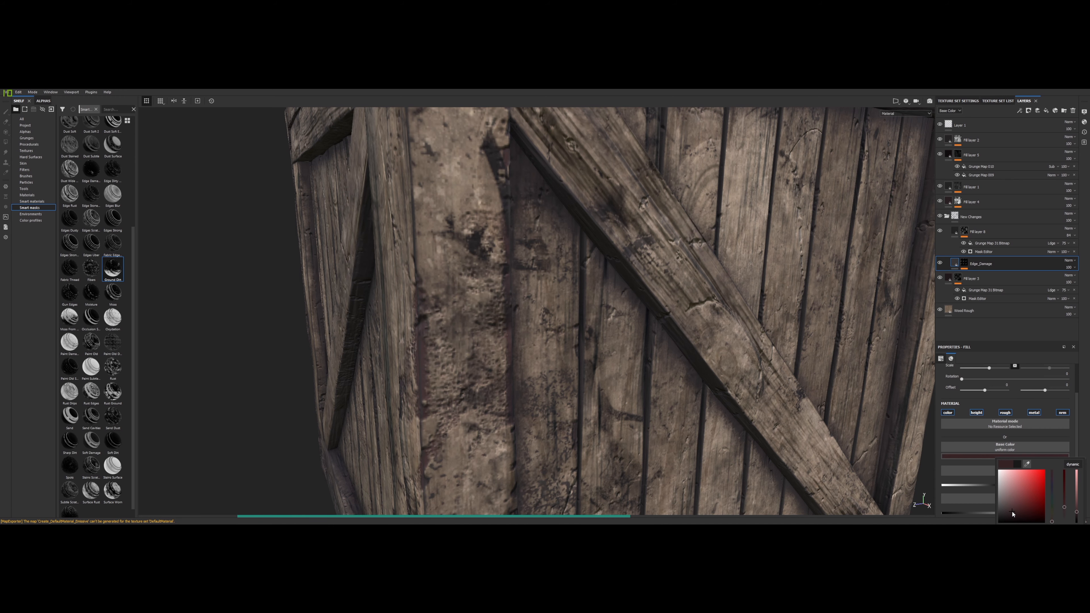
left_click(948, 413)
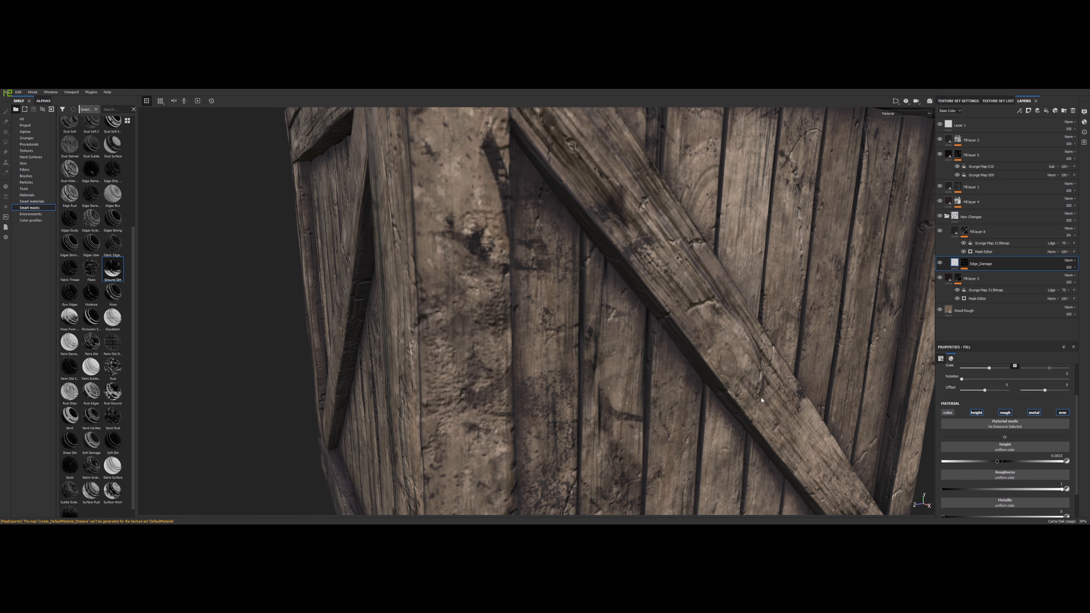
Try a base color sampled from the crate's wood on the Edge_Damage fill, and turn its color channel back off.
left_click_drag(567, 351, 535, 316, "alt")
scroll(526, 342, "down", 7)
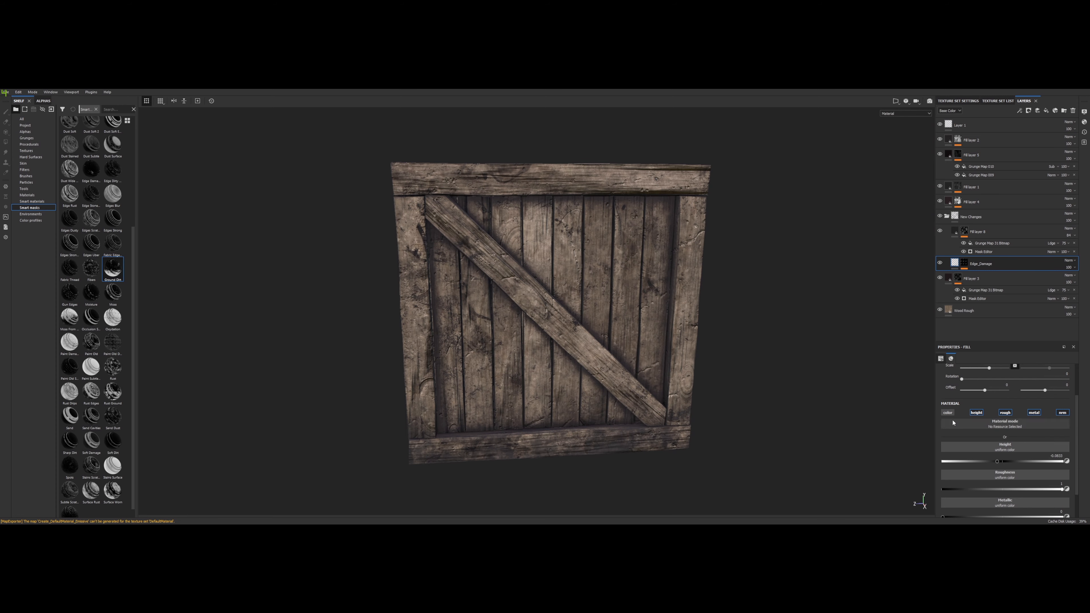
scroll(970, 430, "down", 2)
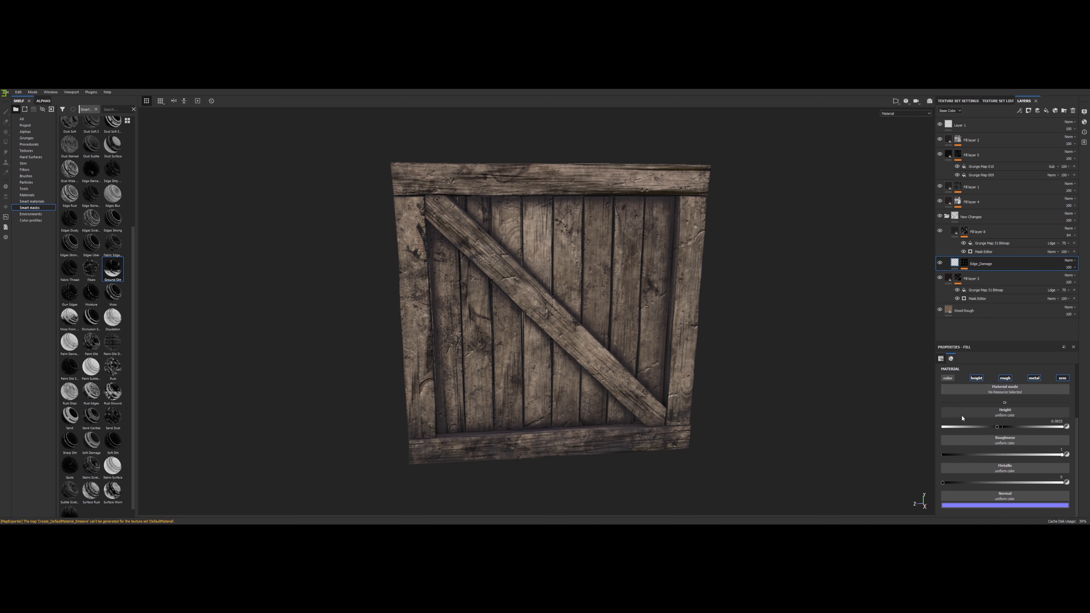
left_click(948, 378)
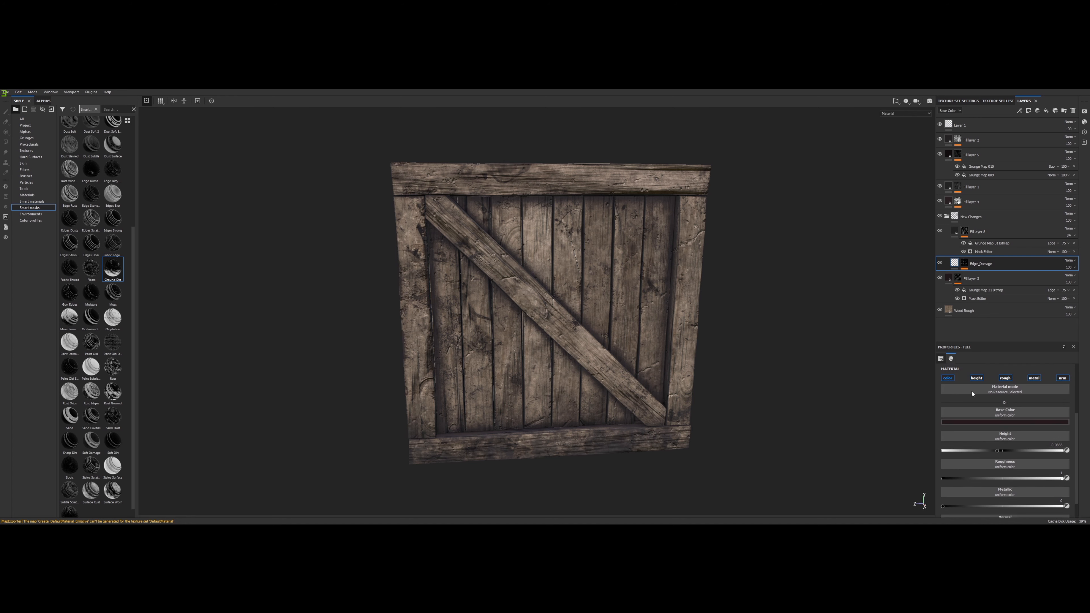
left_click(993, 423)
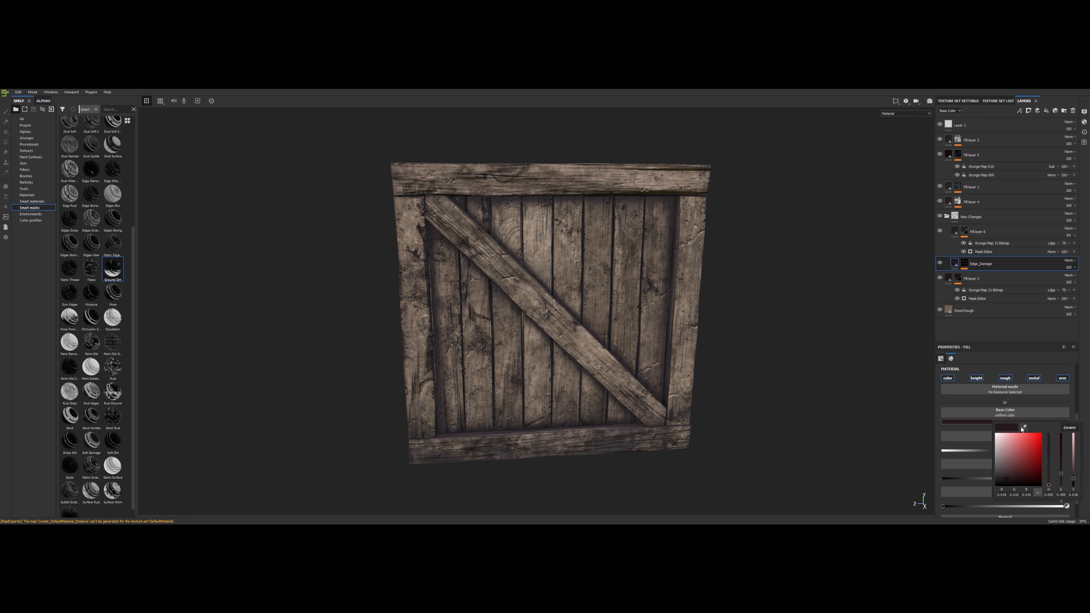
left_click(1023, 428)
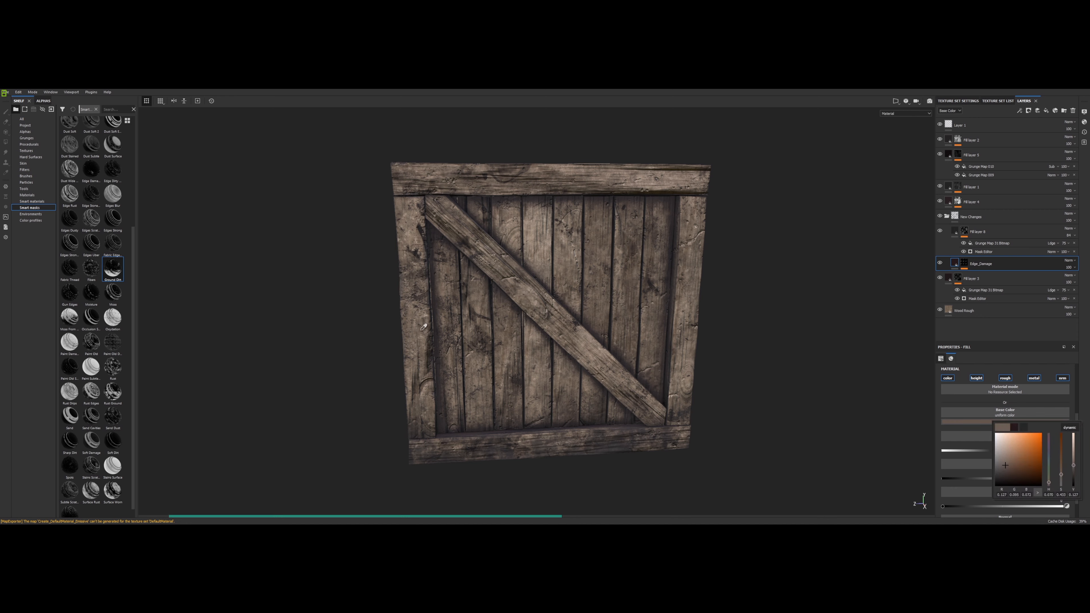
left_click(429, 352)
left_click_drag(344, 316, 476, 246, "alt")
scroll(384, 306, "up", 5)
left_click_drag(476, 237, 503, 297, "alt")
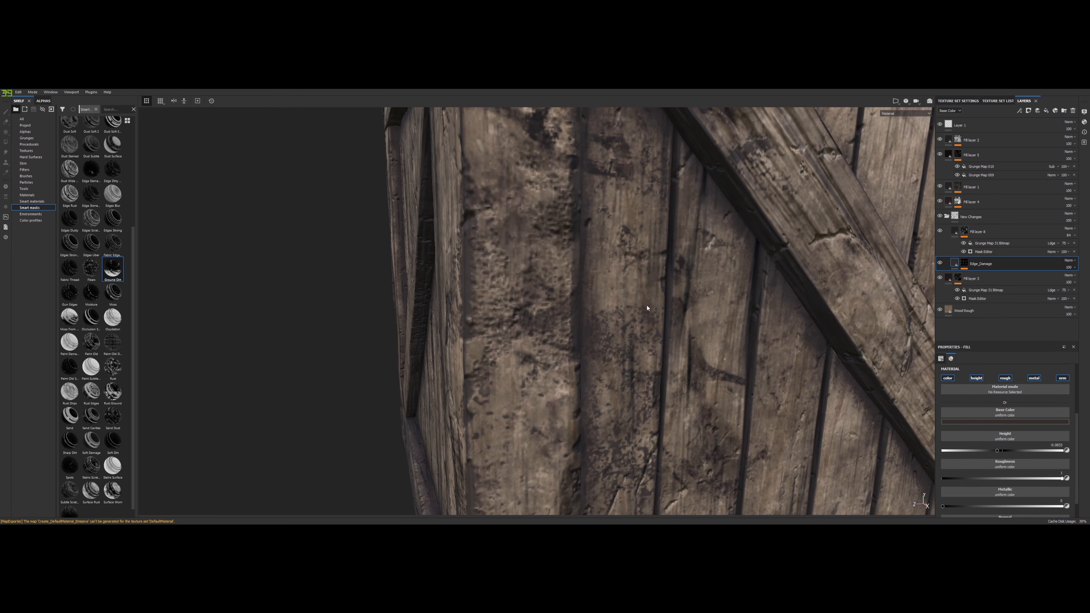
left_click(946, 378)
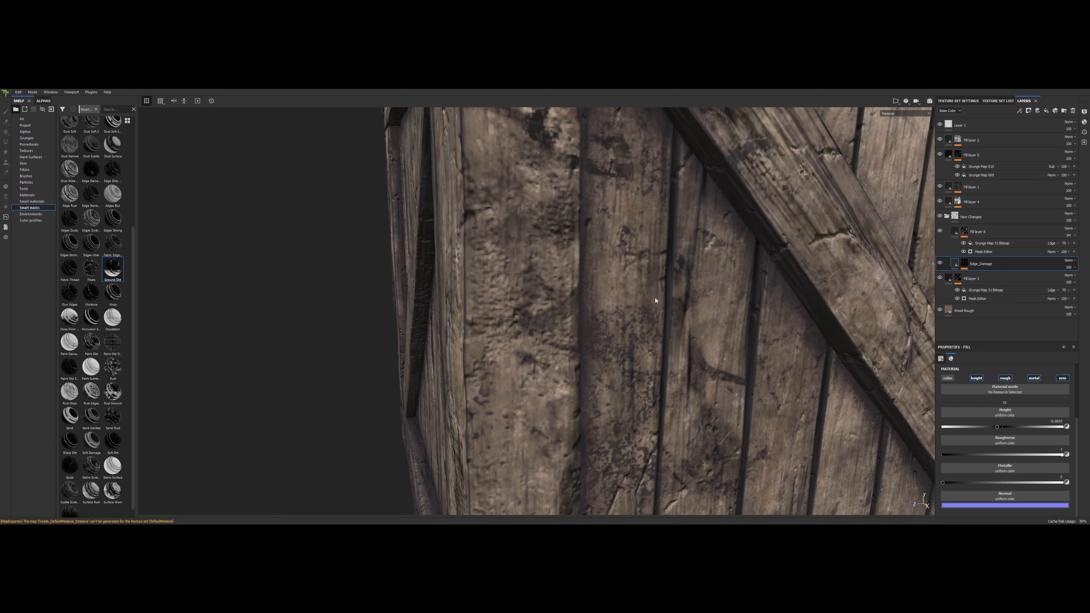
Examine the edge damage and dirt across the whole crate, including the diagonal brace and the lower boards up close.
left_click_drag(649, 289, 564, 292, "alt")
scroll(633, 304, "down", 3)
scroll(632, 305, "down", 3)
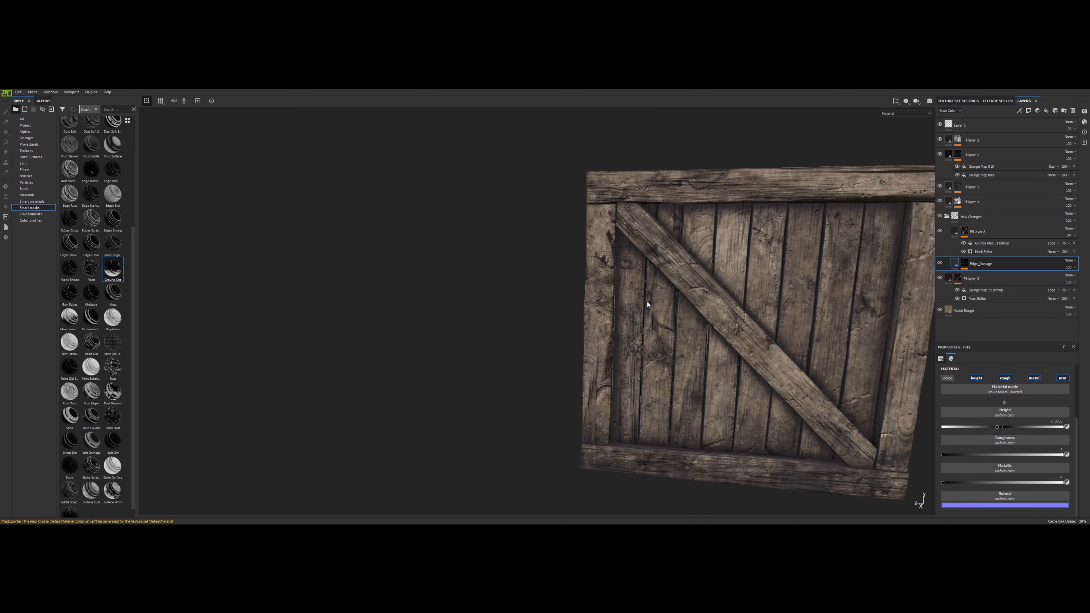
left_click_drag(751, 311, 643, 307, "alt")
scroll(623, 309, "up", 3)
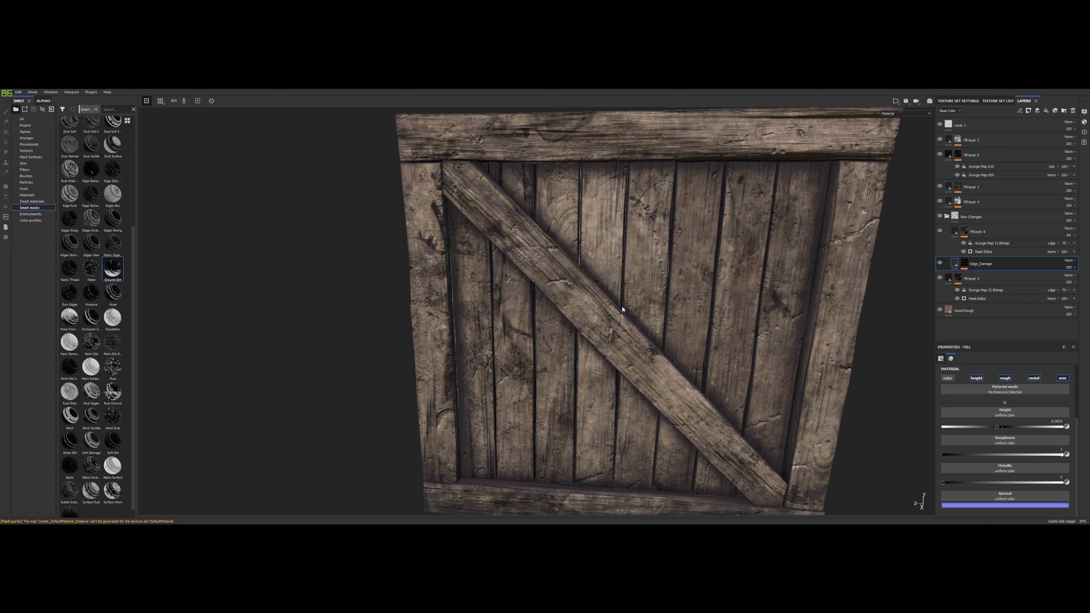
scroll(629, 312, "down", 5)
left_click_drag(713, 350, 589, 393, "alt")
scroll(620, 293, "up", 5)
middle_click_drag(589, 393, 600, 332, "alt")
scroll(600, 332, "up", 3)
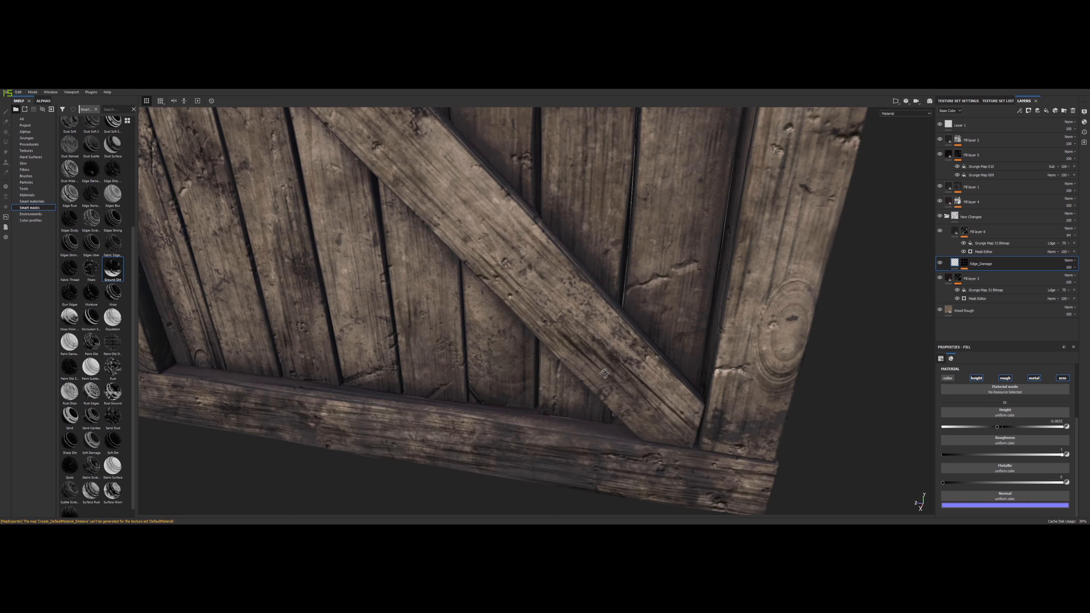
left_click_drag(537, 488, 559, 441, "alt")
scroll(559, 442, "down", 6)
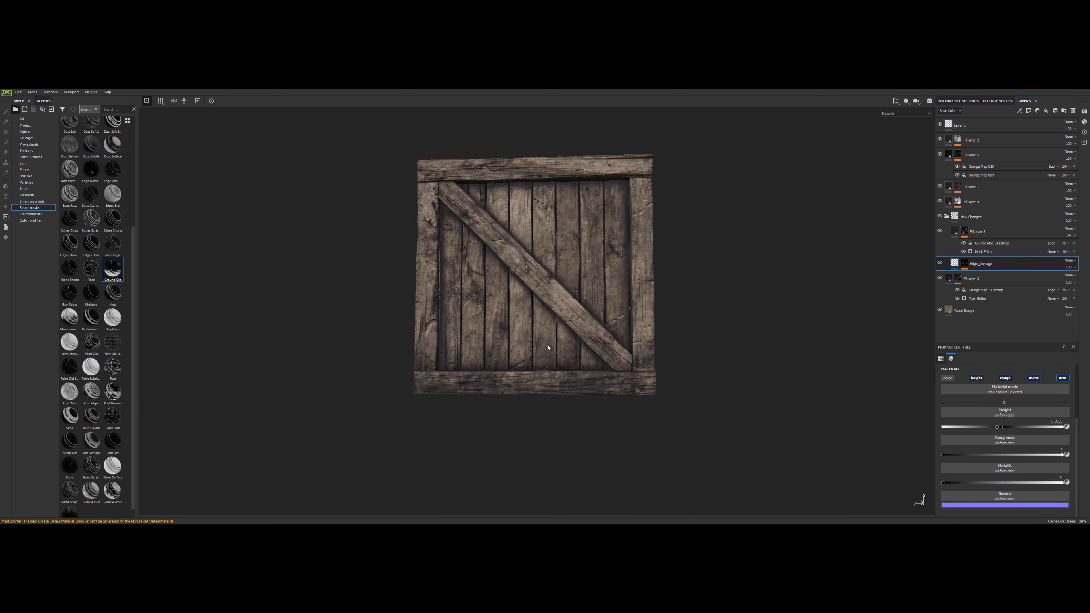
left_click_drag(548, 347, 589, 287, "alt")
middle_click_drag(489, 314, 548, 285, "alt")
left_click_drag(548, 285, 568, 322, "alt")
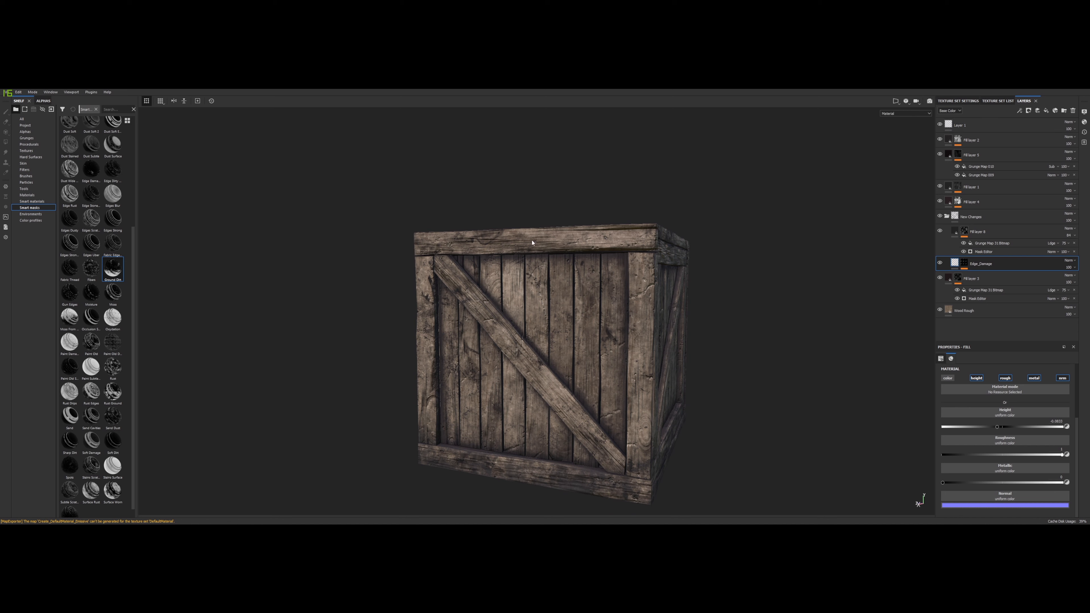
Open the texture export settings and choose the Unreal Engine 4 (Packed) configuration.
left_click(8, 92)
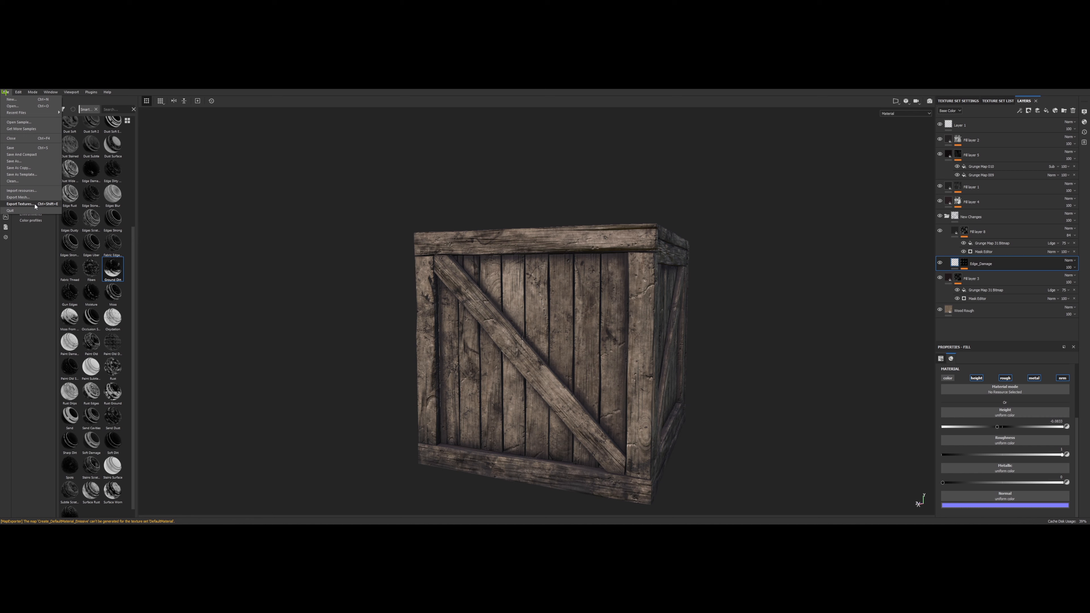
left_click(21, 203)
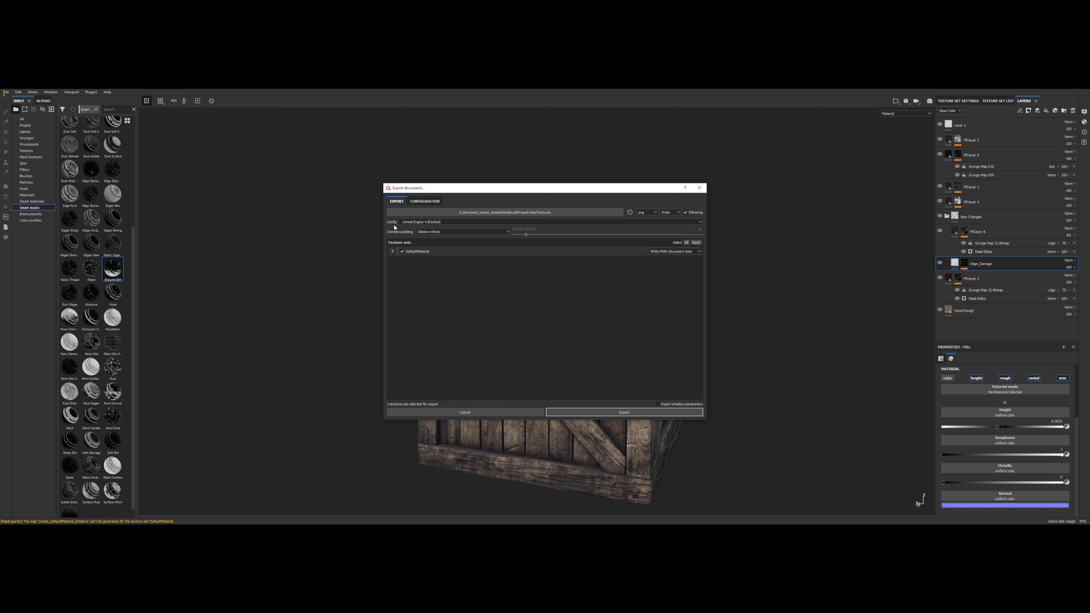
left_click(449, 222)
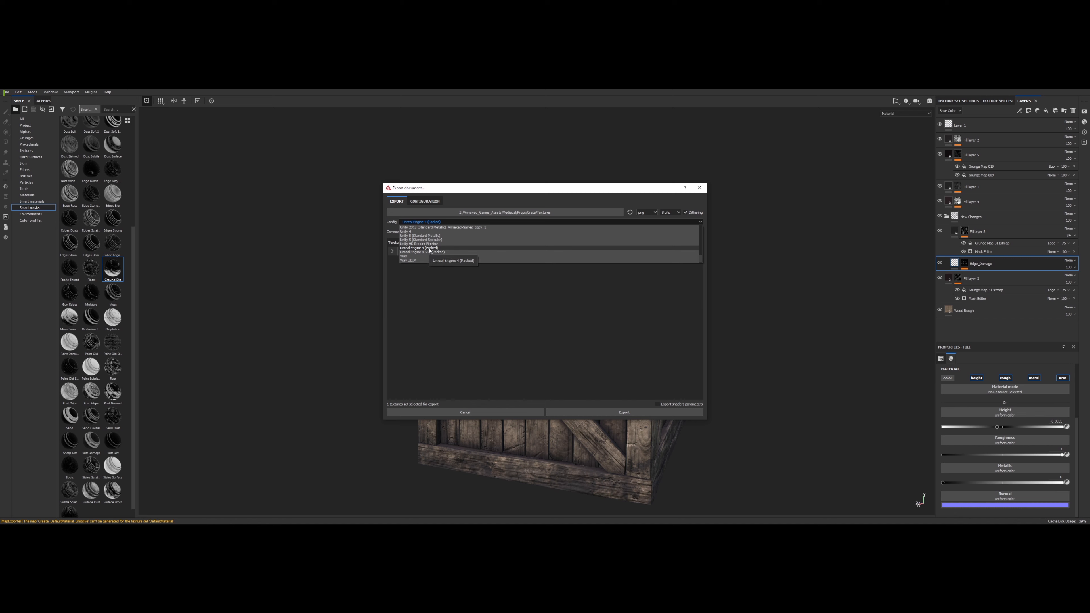
left_click(428, 248)
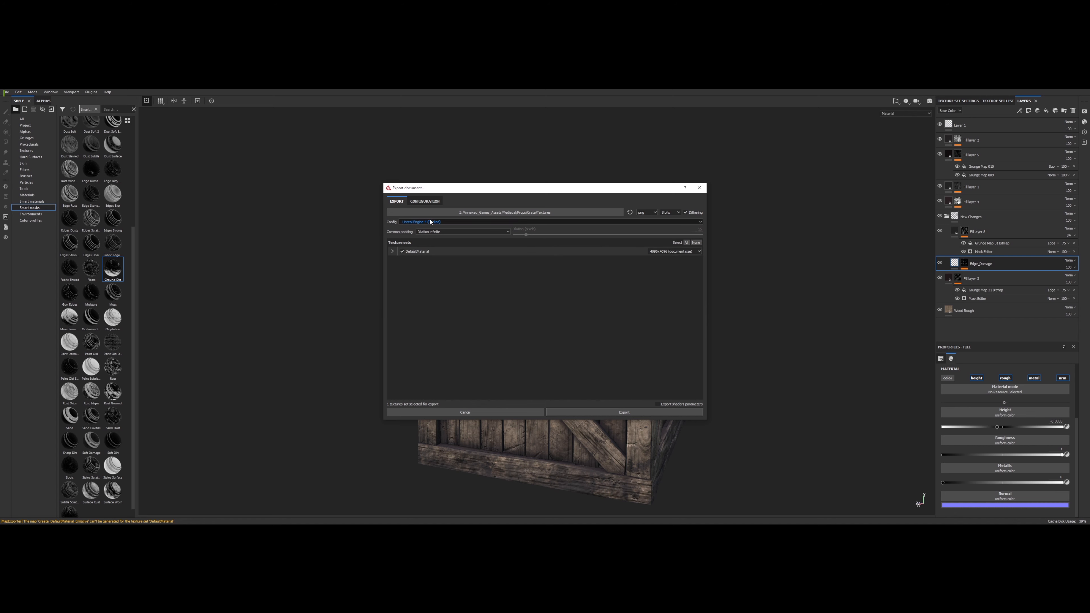
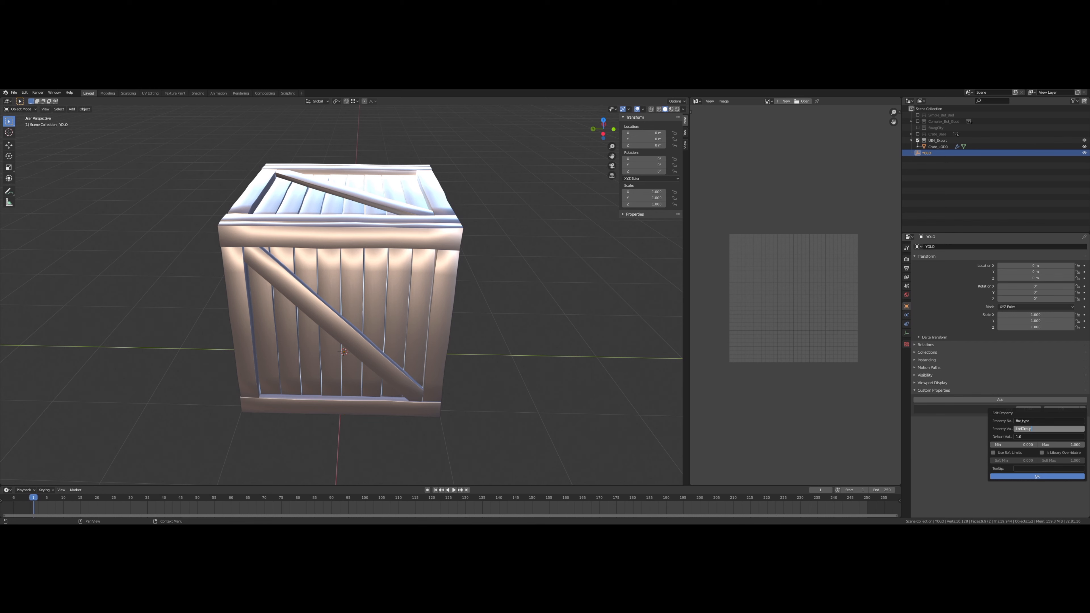
In Blender, confirm the YOLO empty's custom property fbx_type with the value LodGroup.
key("Return")
left_click(1030, 430)
left_click(1023, 477)
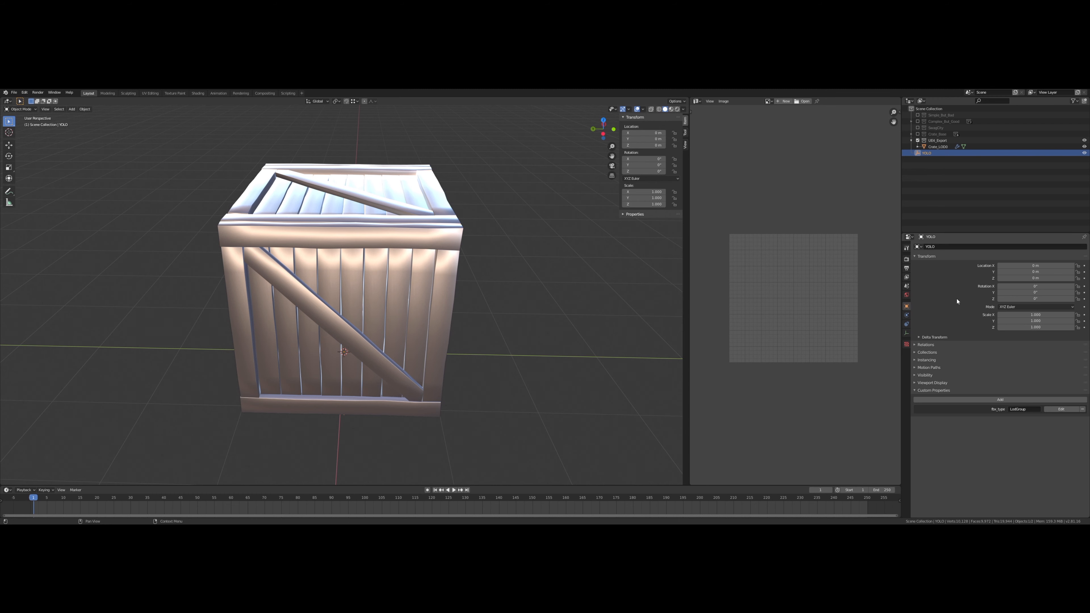
Parent the YOLO empty to the Crate_LOD0 object, using the plain Object parenting option.
left_click(936, 147)
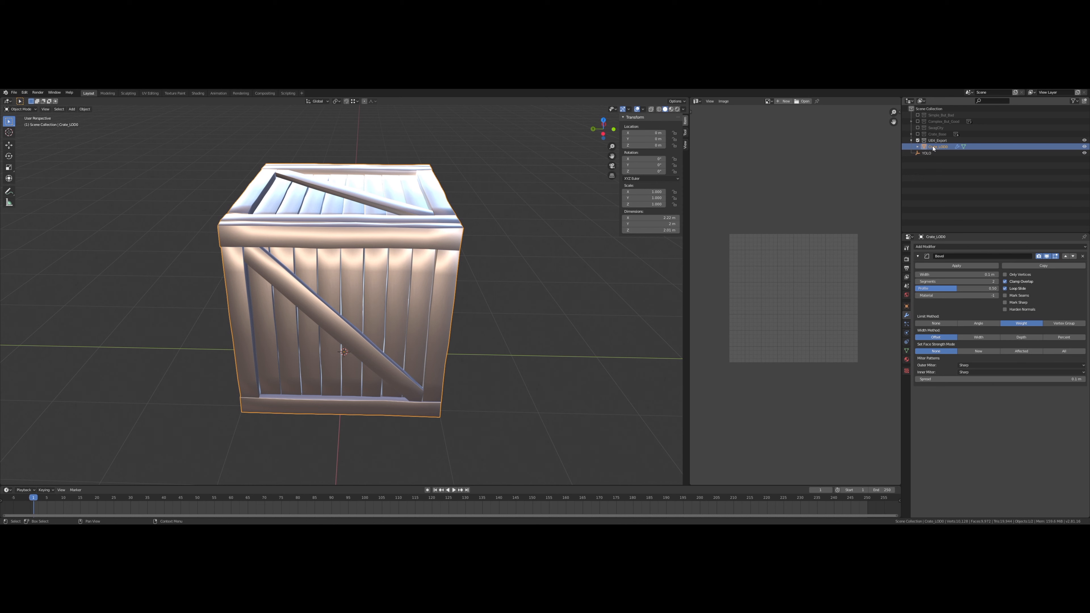
left_click(934, 170)
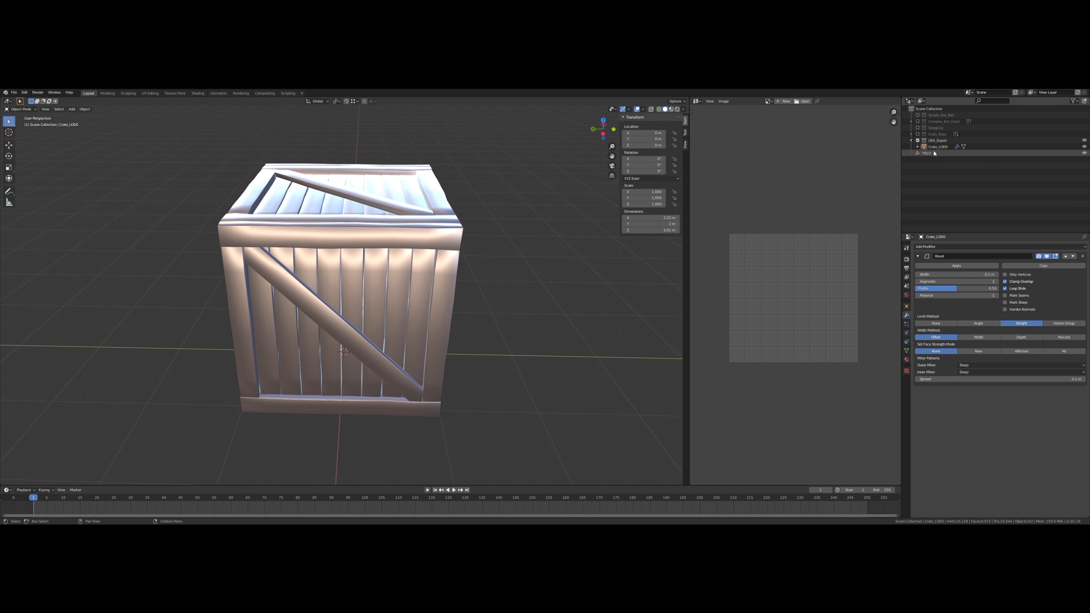
left_click(936, 148)
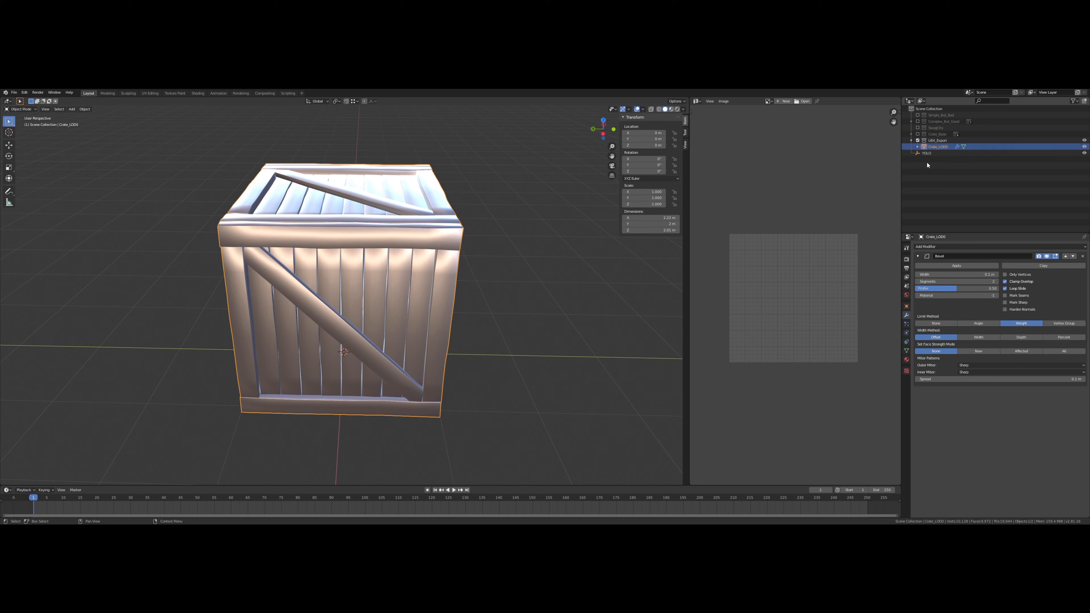
left_click(927, 153, "ctrl")
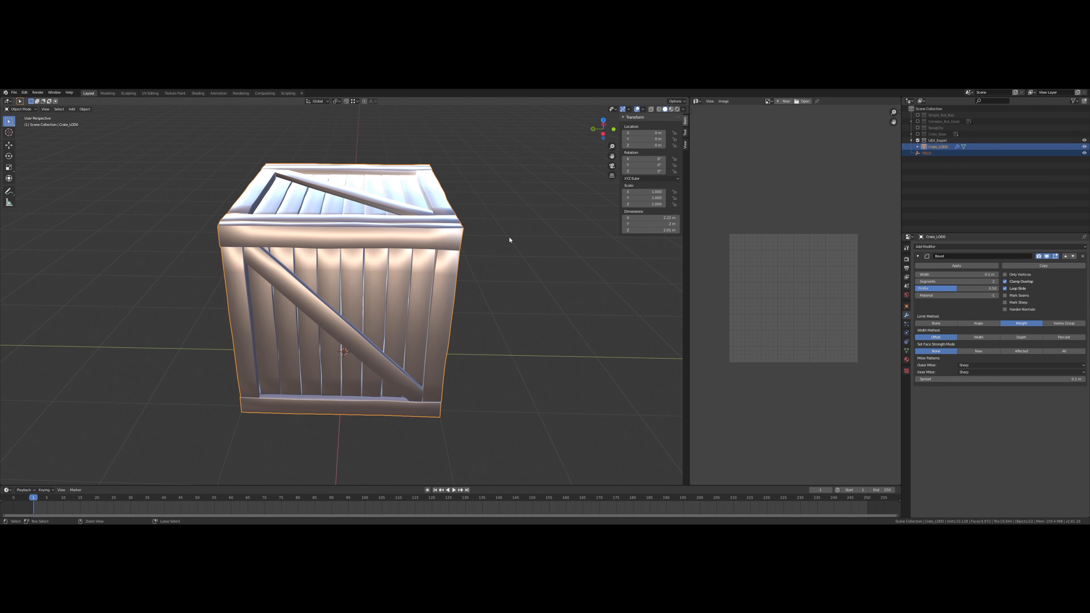
key("ctrl+p")
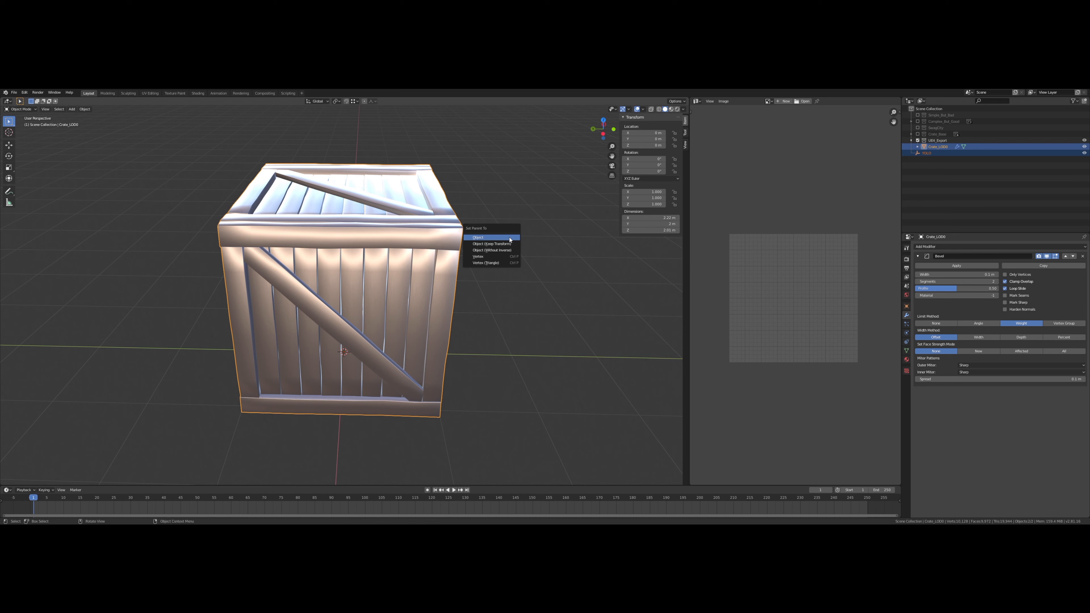
left_click(509, 240)
Move the YOLO empty into the UE4_Export collection and expand Crate_LOD0 to select the empty in its hierarchy.
left_click(923, 157)
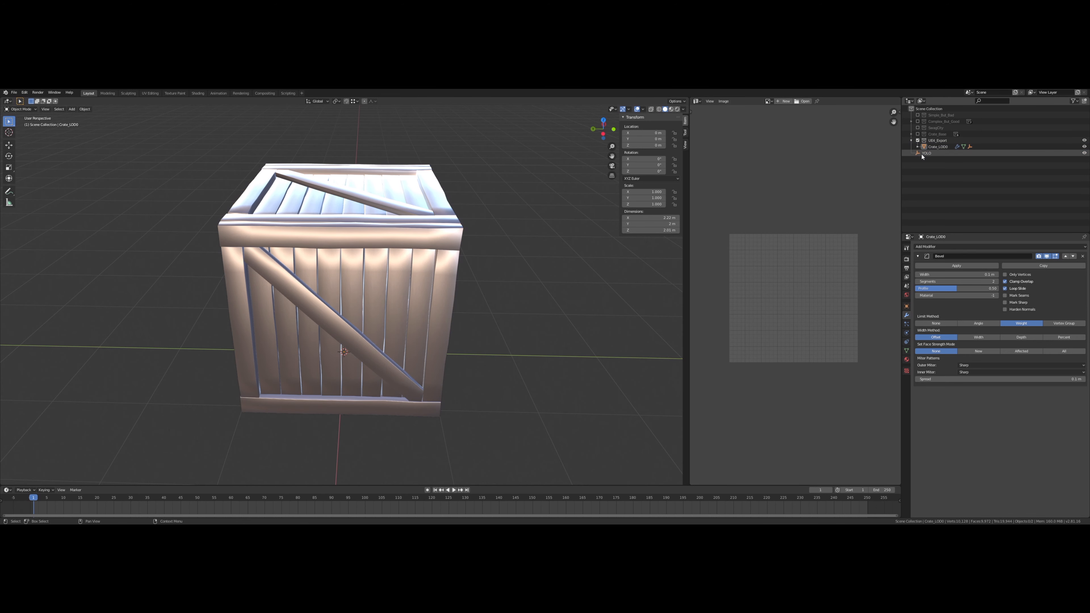
left_click(922, 155)
left_click_drag(923, 155, 935, 140)
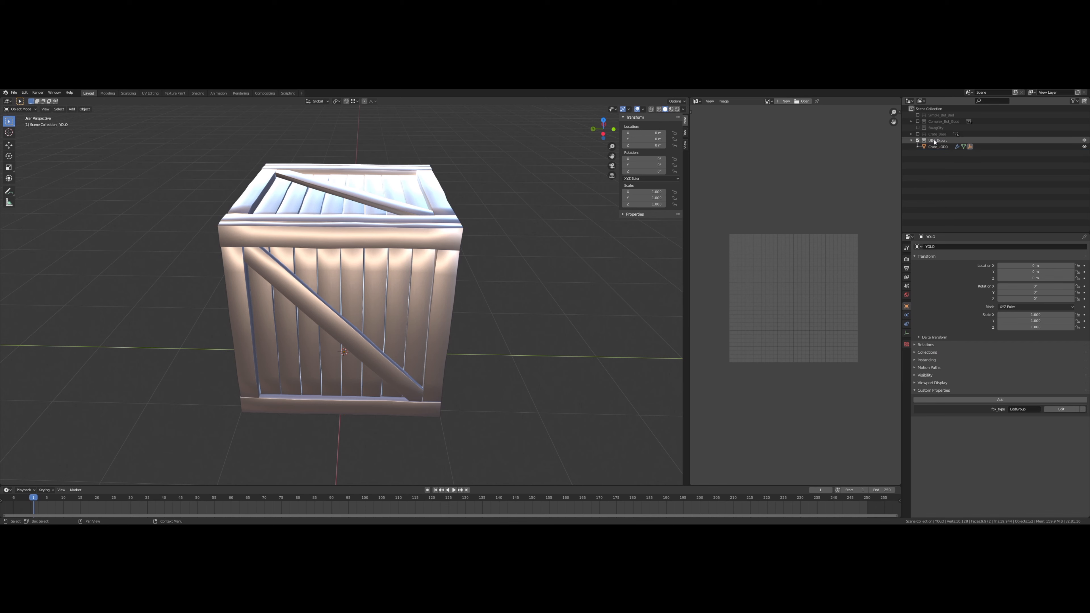
left_click(917, 147)
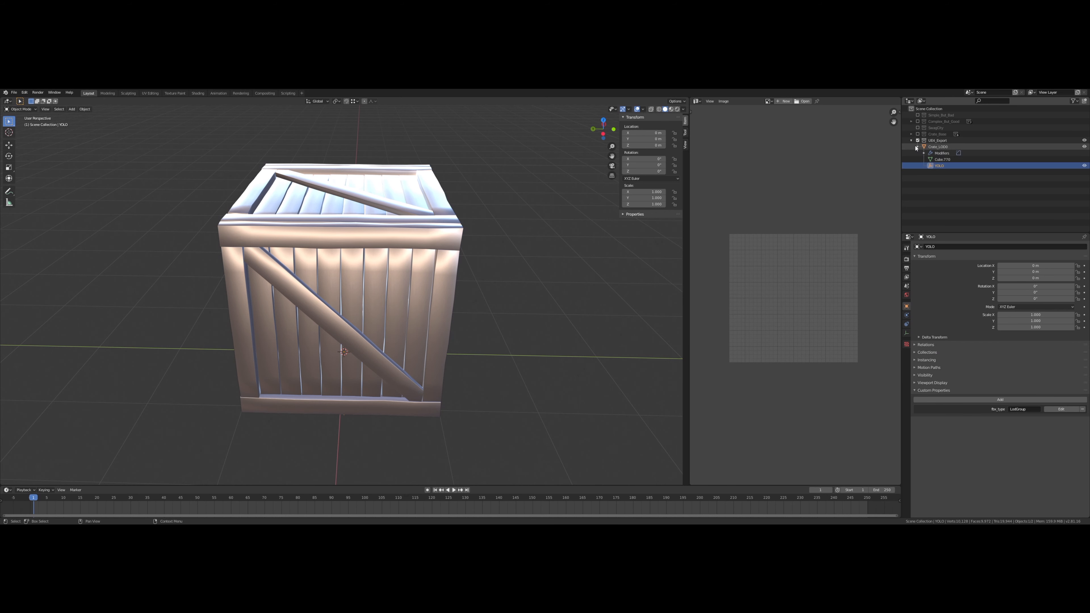
left_click(942, 175)
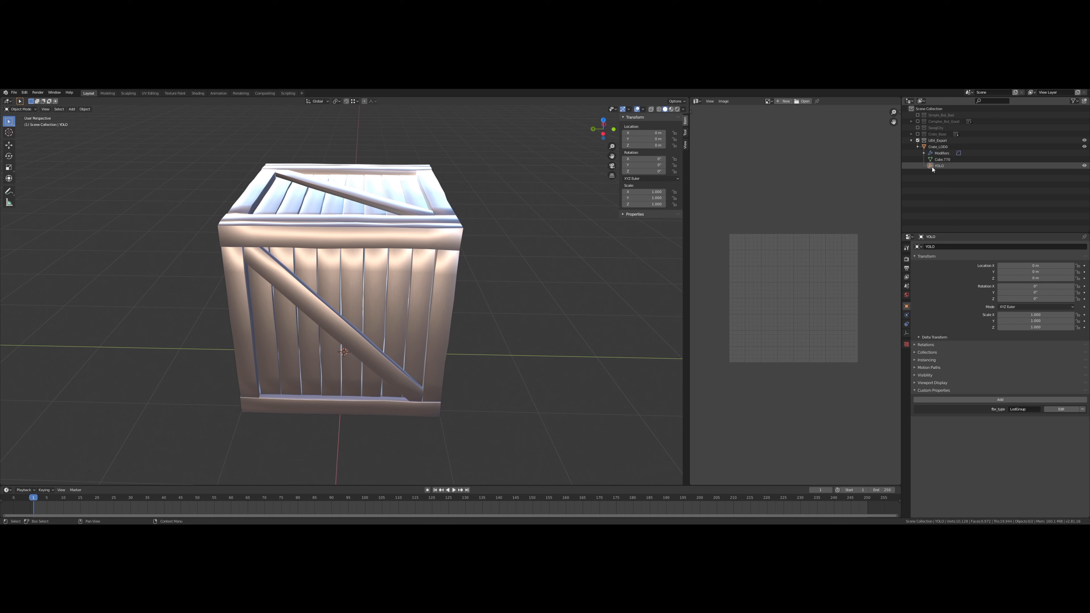
left_click(935, 166)
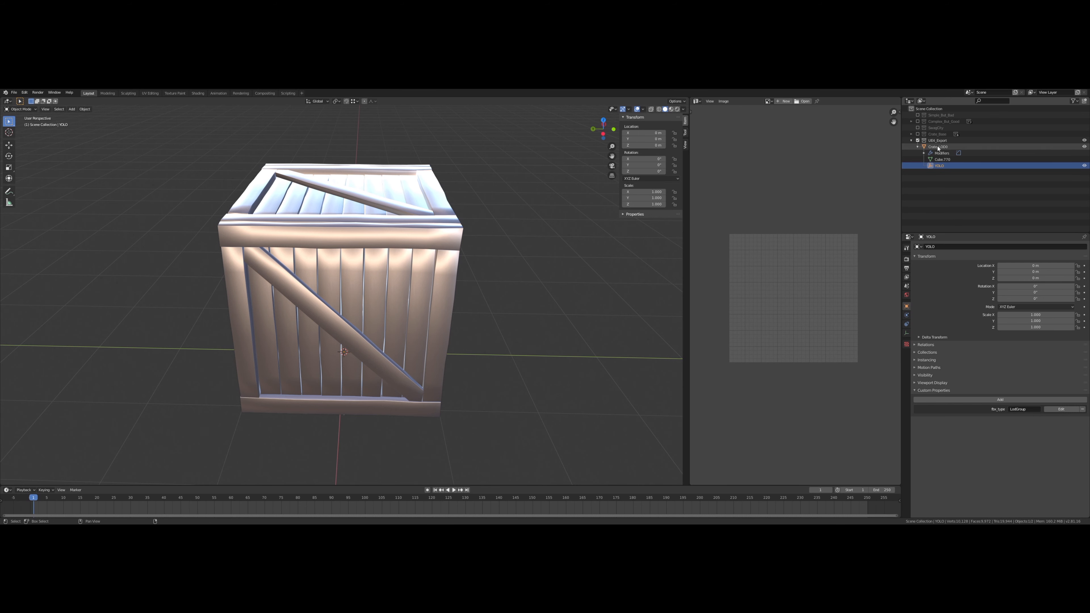
Clear the parenting between the YOLO empty and Crate_LOD0.
left_click(939, 148, "shift")
key("alt+p")
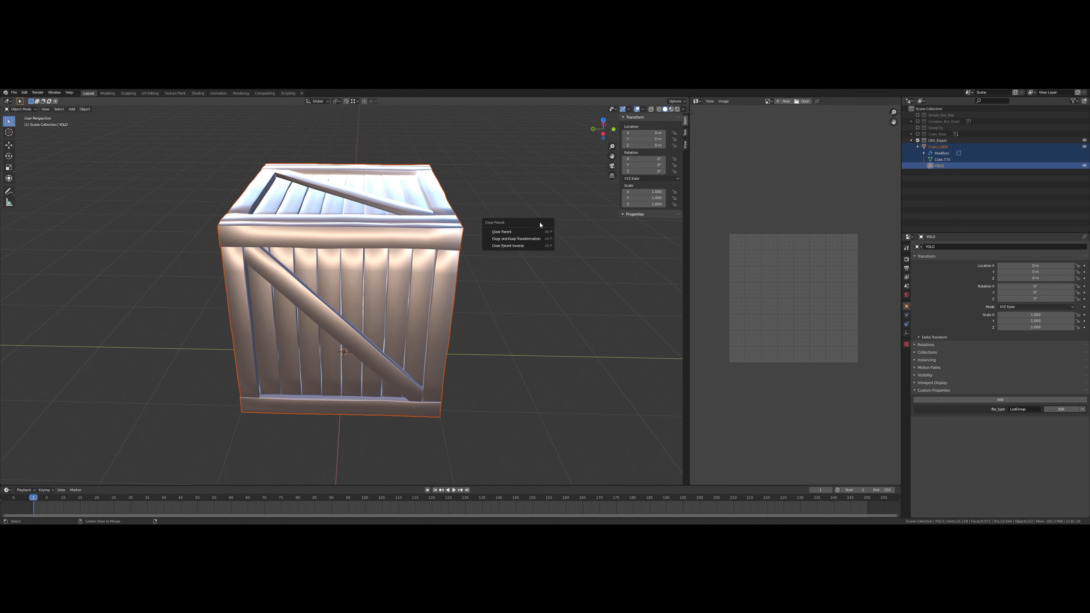
left_click(531, 232)
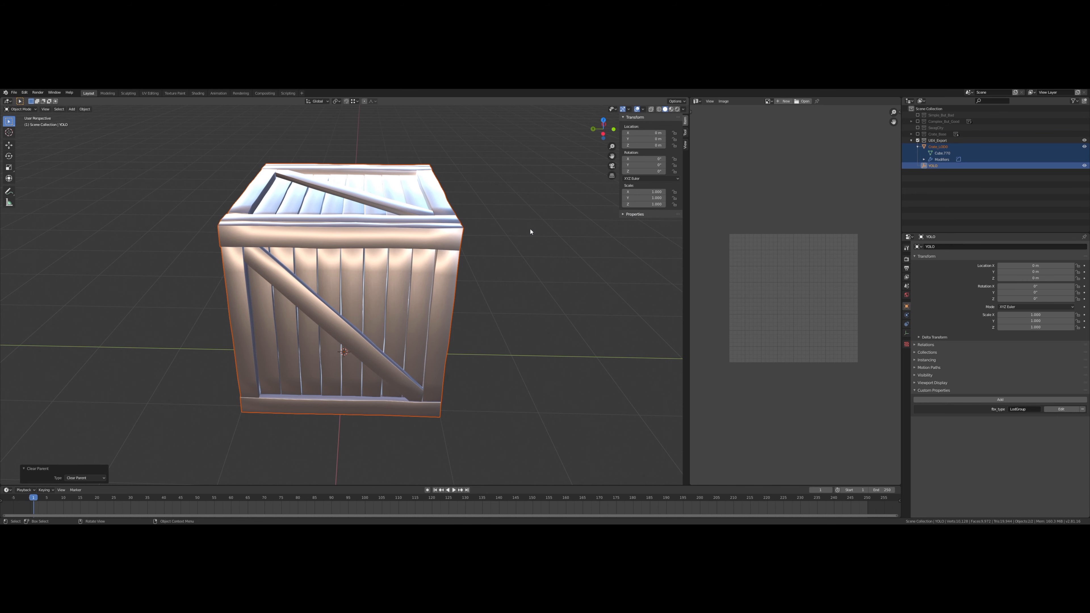
left_click(565, 221)
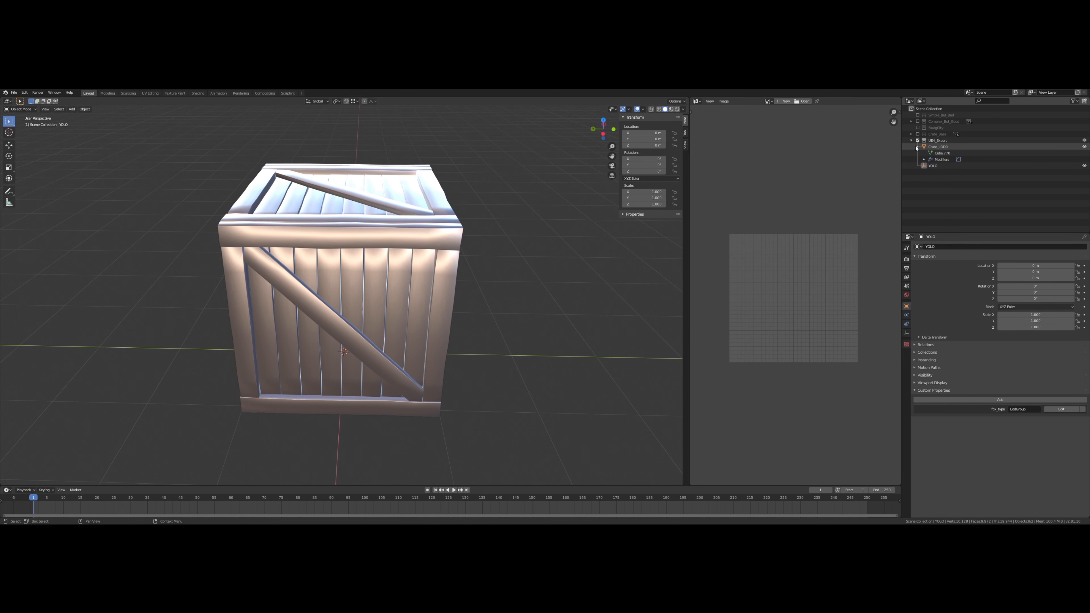
Parent Crate_LOD0 to the YOLO empty with the plain Object option and expand the empty to show the crate beneath it.
left_click(917, 147)
left_click(931, 149)
left_click(932, 154, "ctrl")
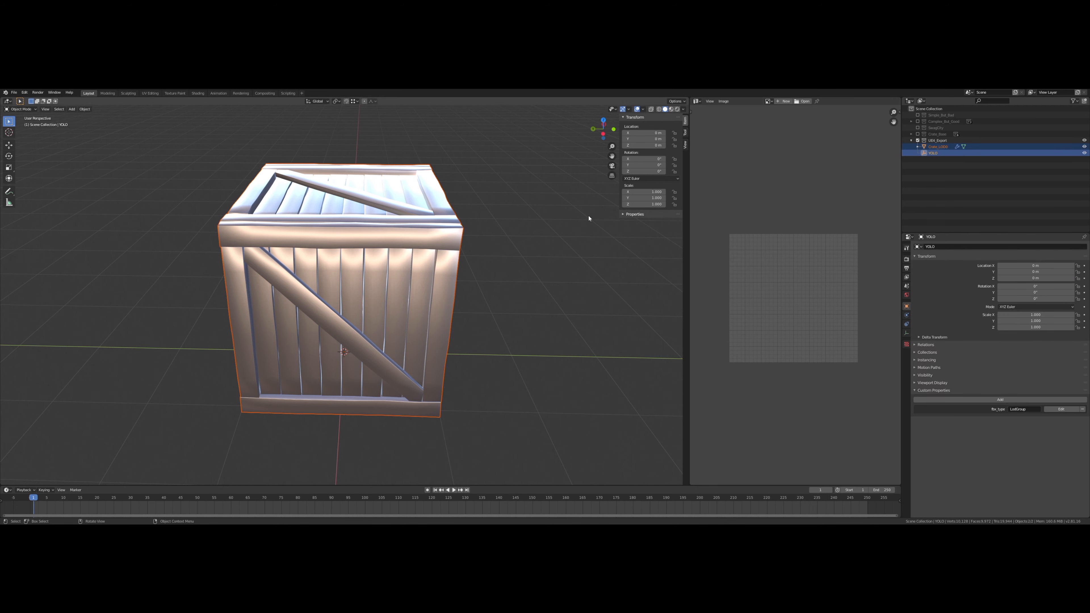
key("ctrl+p")
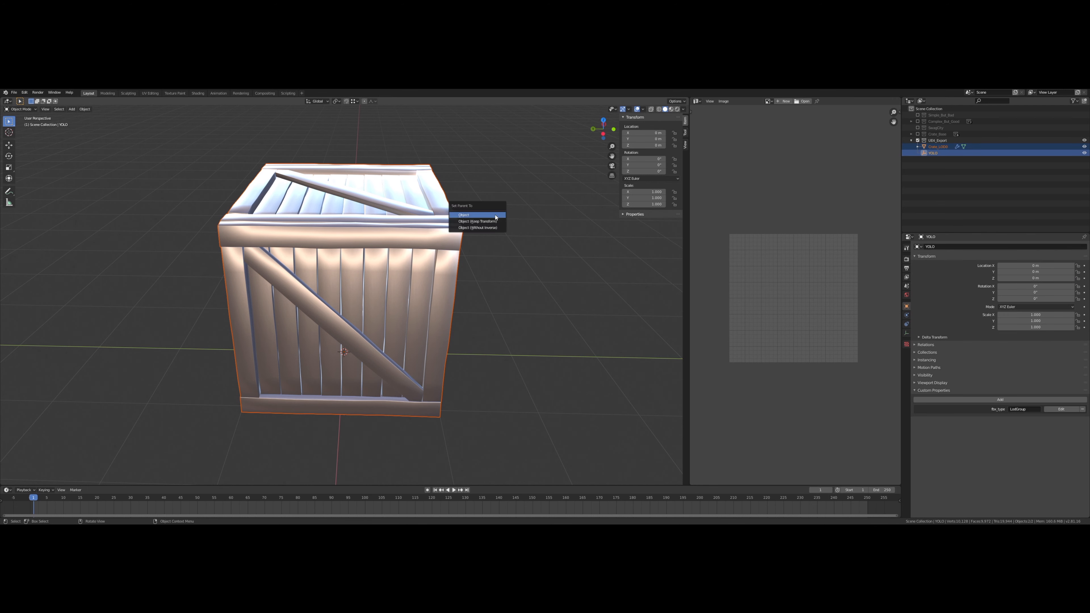
left_click(495, 215)
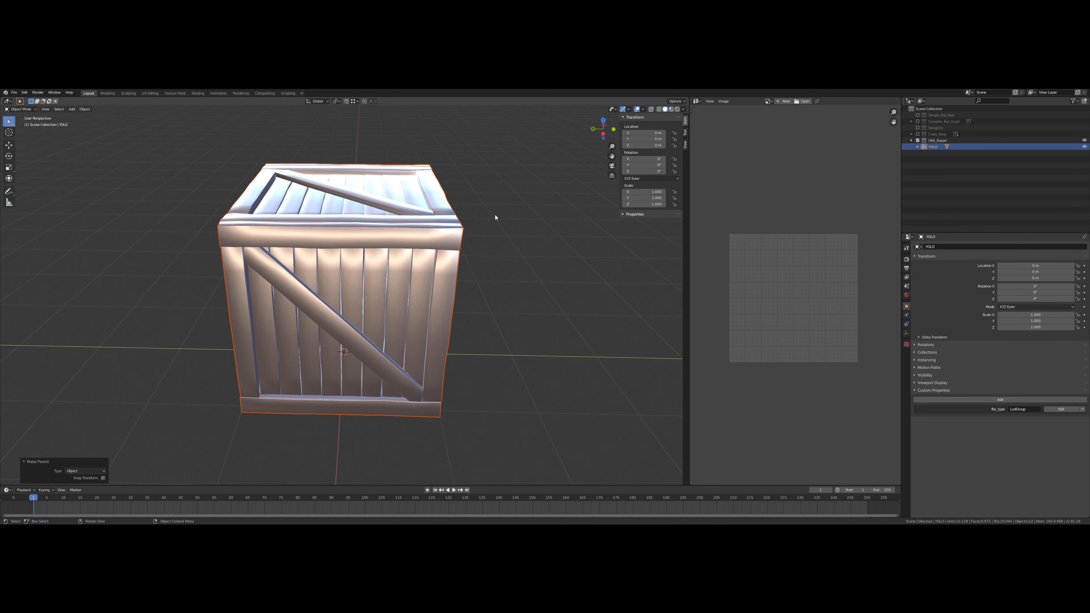
left_click(917, 147)
left_click(935, 154)
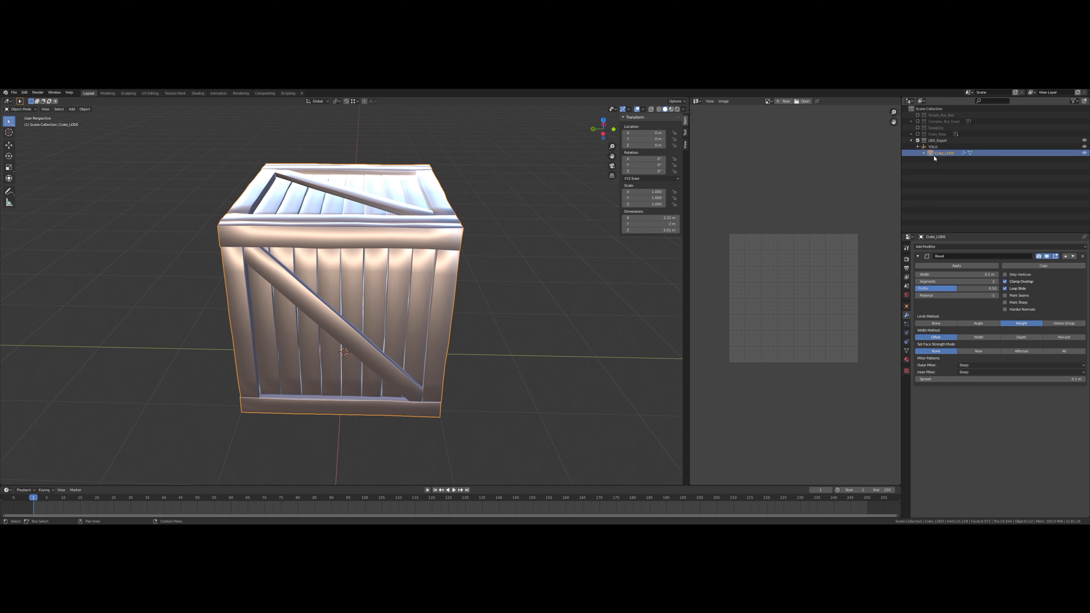
left_click(949, 159)
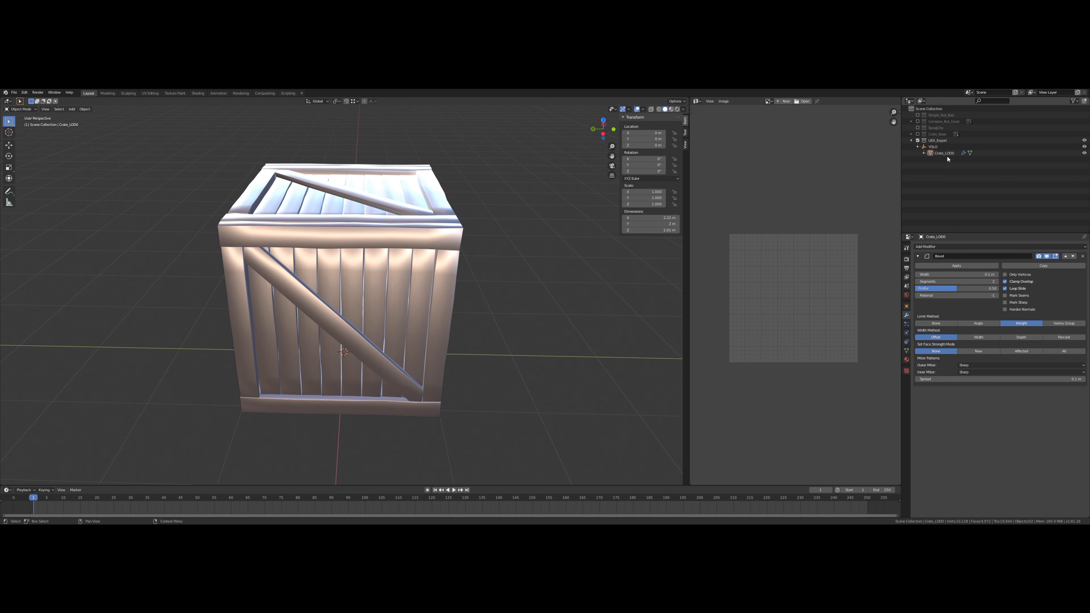
Duplicate Crate_LOD0 in place and rename the copy Crate_LOD1.
left_click(948, 154)
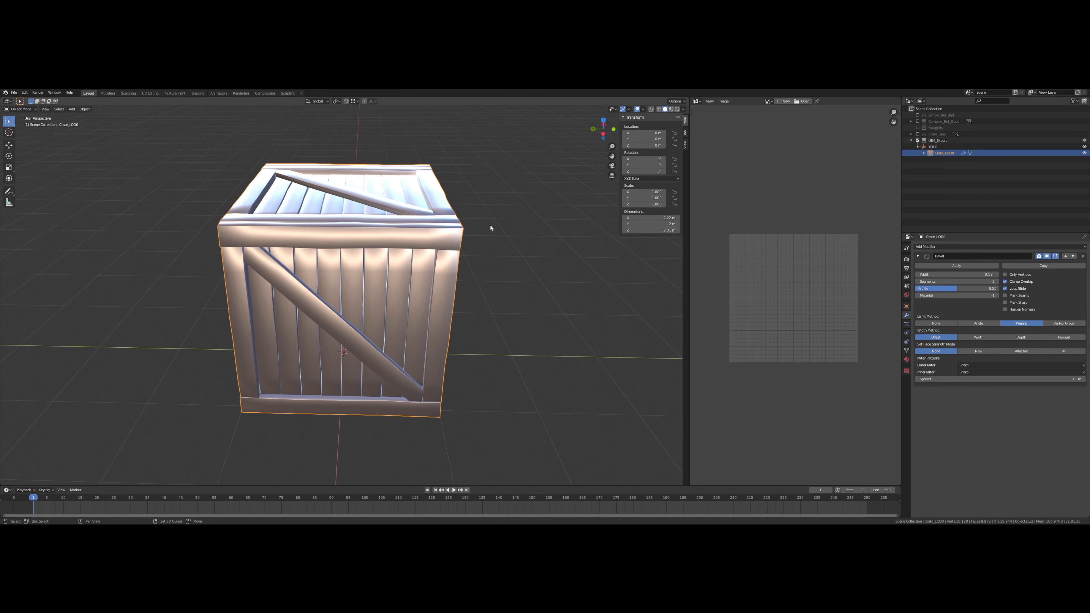
key("shift+d")
key("Escape")
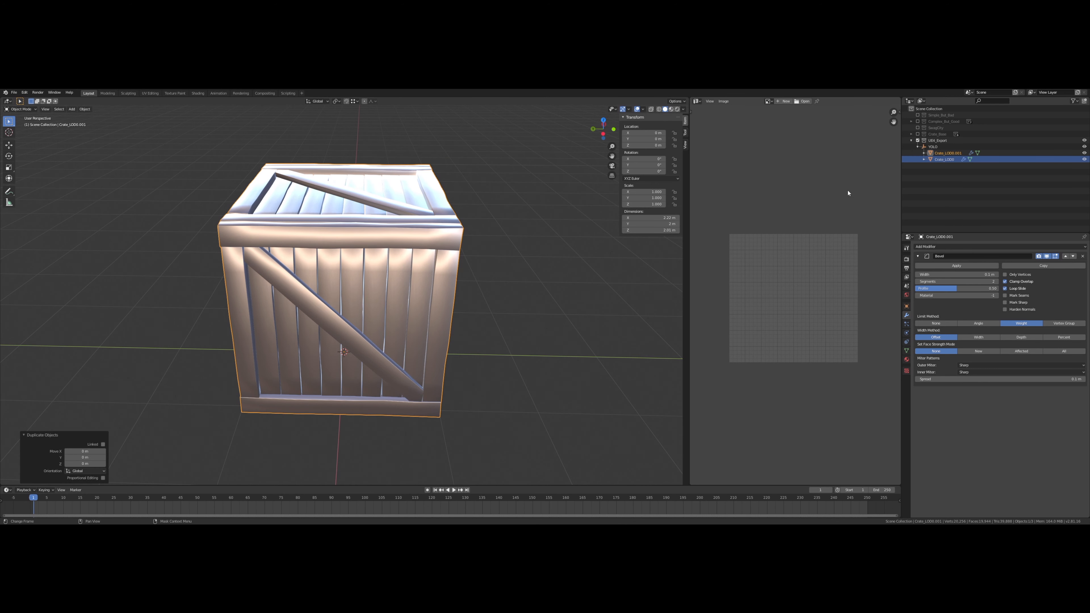
left_click(958, 154)
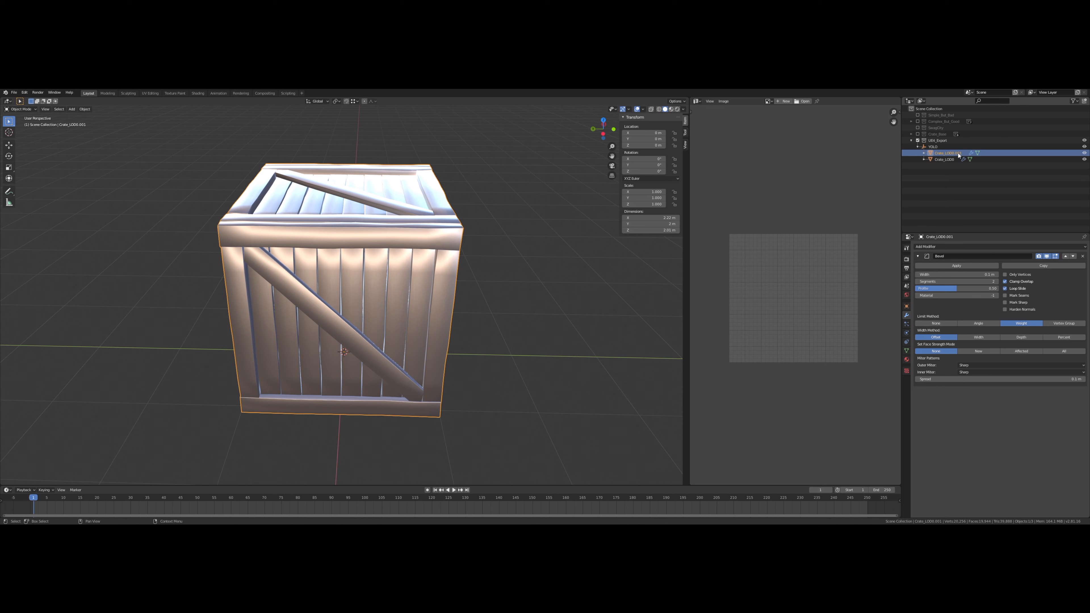
double_click(958, 153)
double_click(957, 154)
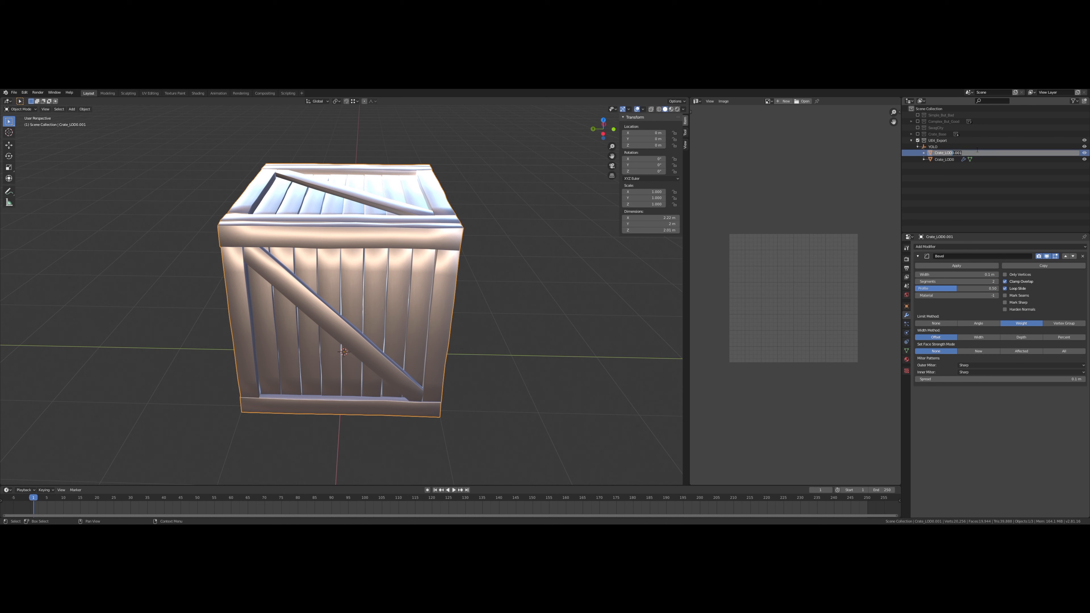
type("1")
key("Return")
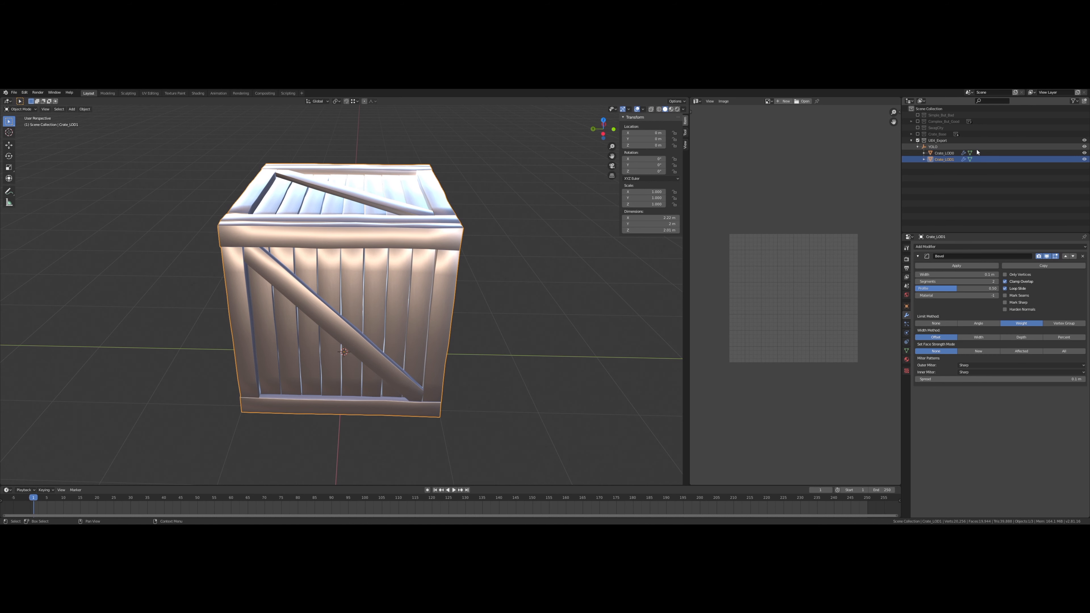
Reduce the Bevel modifier's segments on Crate_LOD1 and hide that object, leaving Crate_LOD0 shown for comparison.
left_click(918, 282)
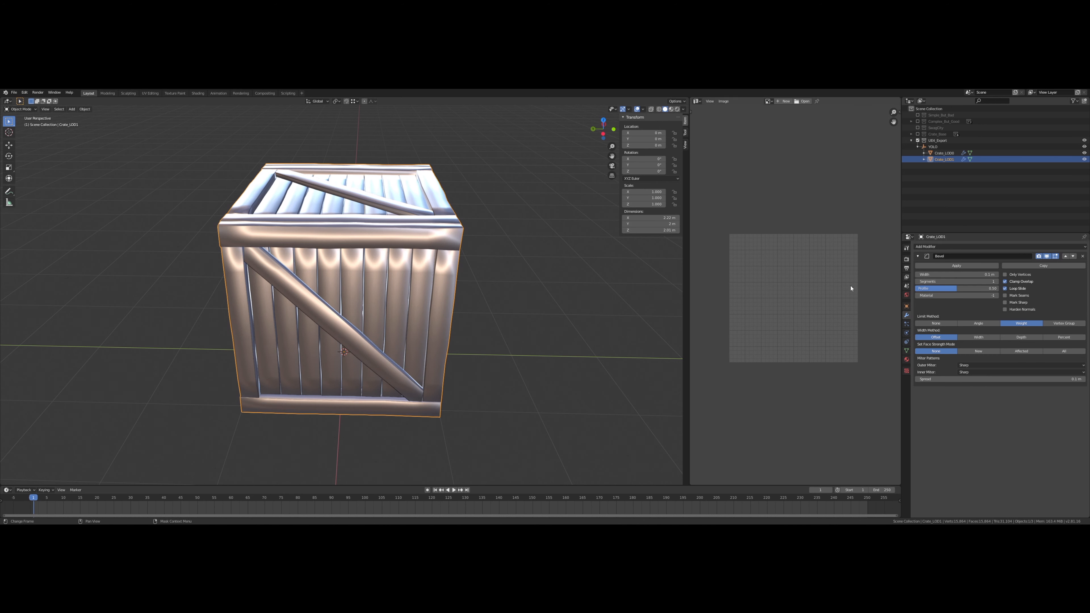
left_click(1084, 159)
left_click(1084, 154)
left_click(1083, 153)
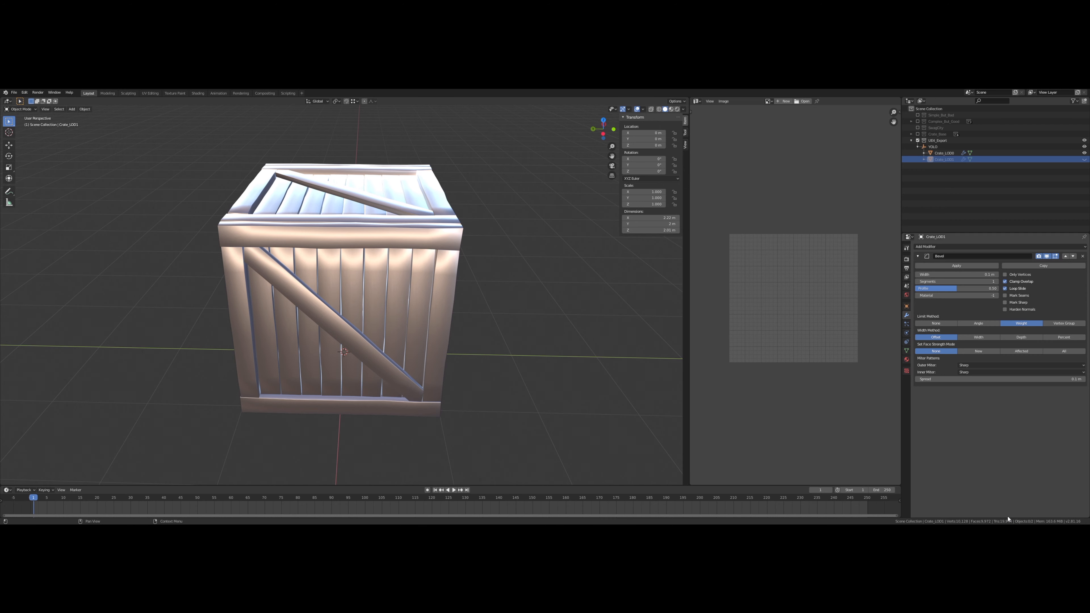
Hide Crate_LOD0 and show Crate_LOD1 again.
middle_click_drag(528, 390, 562, 333)
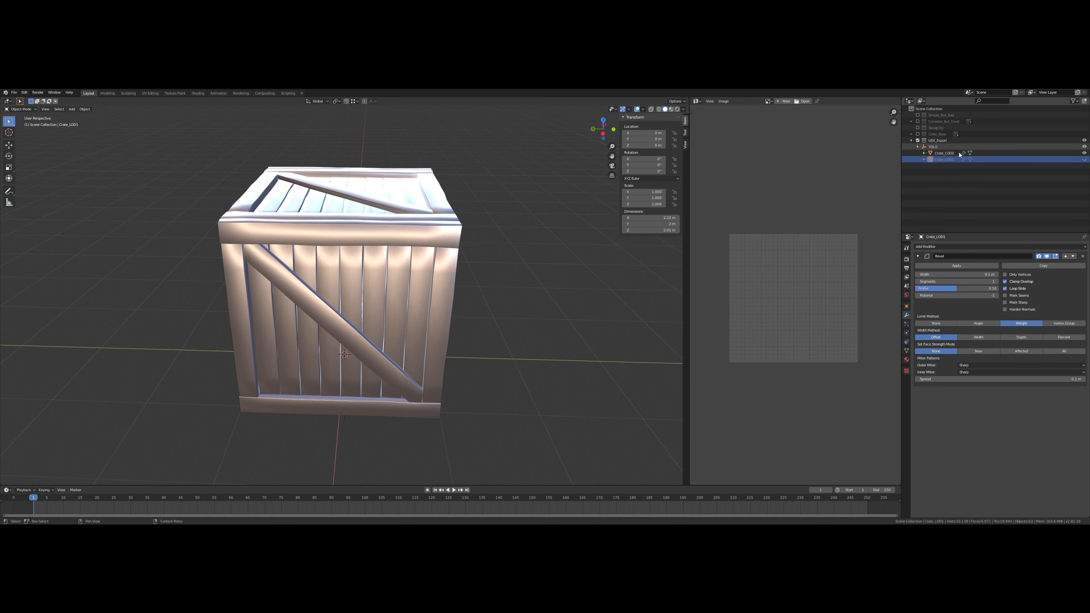
left_click(946, 154)
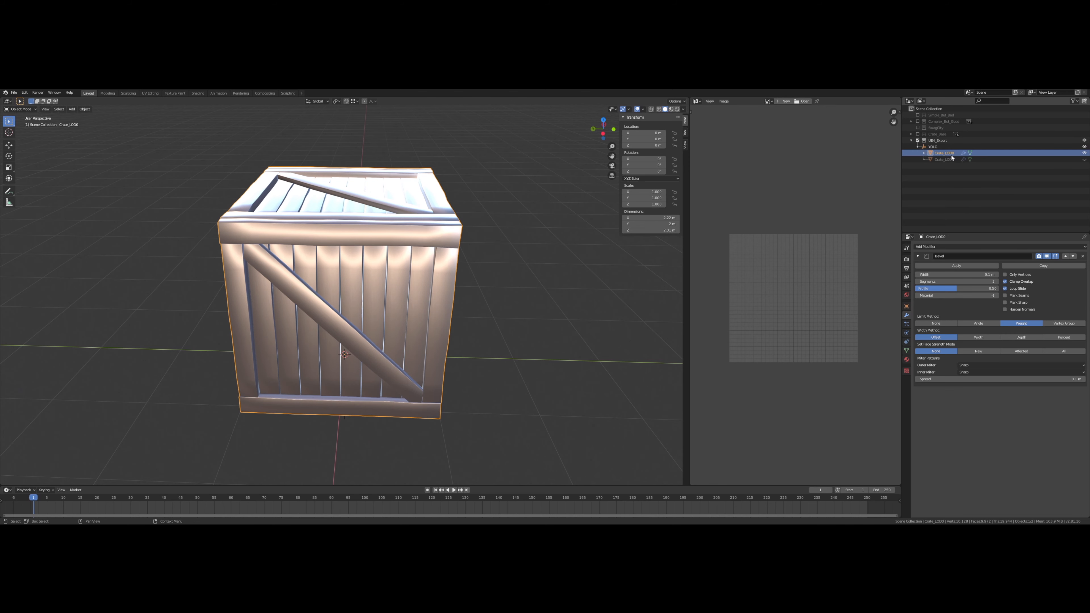
left_click(1085, 153)
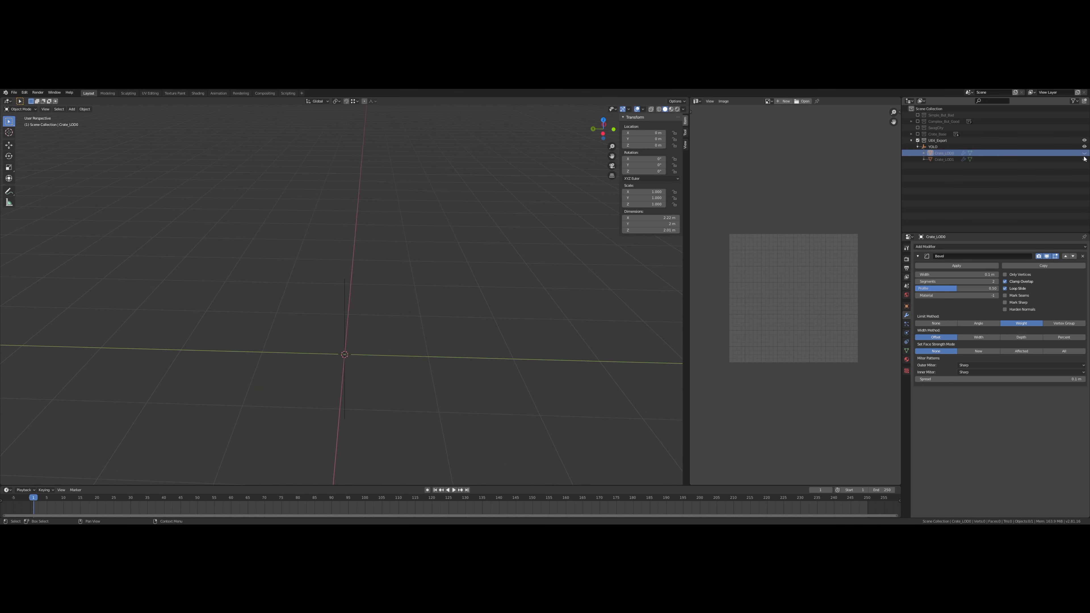
left_click(1085, 159)
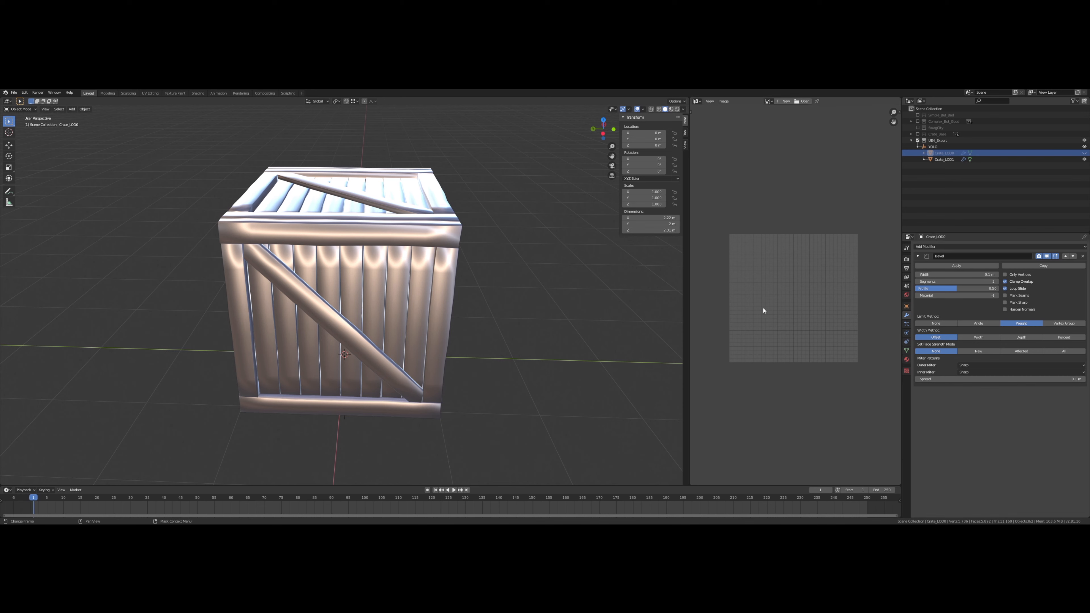
Duplicate Crate_LOD1 in place and rename the copy Crate_LOD2.
left_click(939, 162)
key("shift+d")
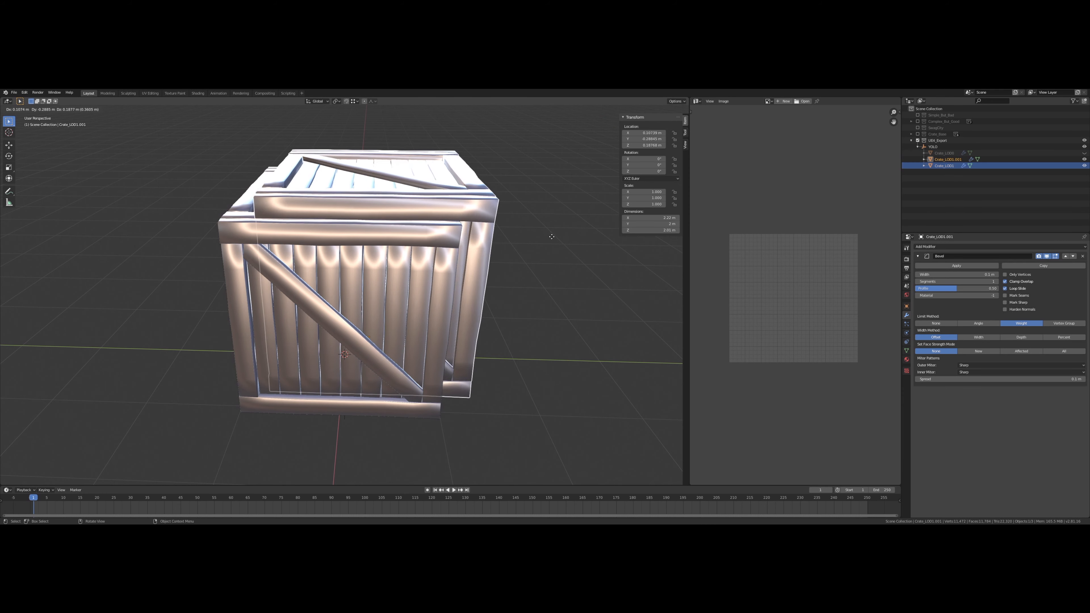
right_click(551, 237)
left_click(950, 159)
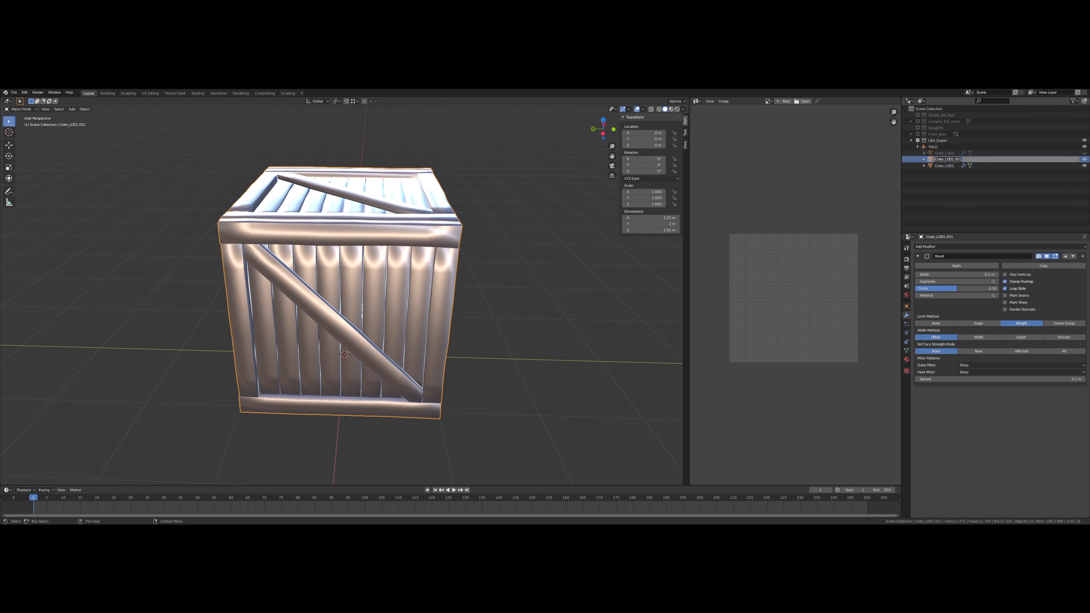
double_click(949, 159)
type("2")
key("Return")
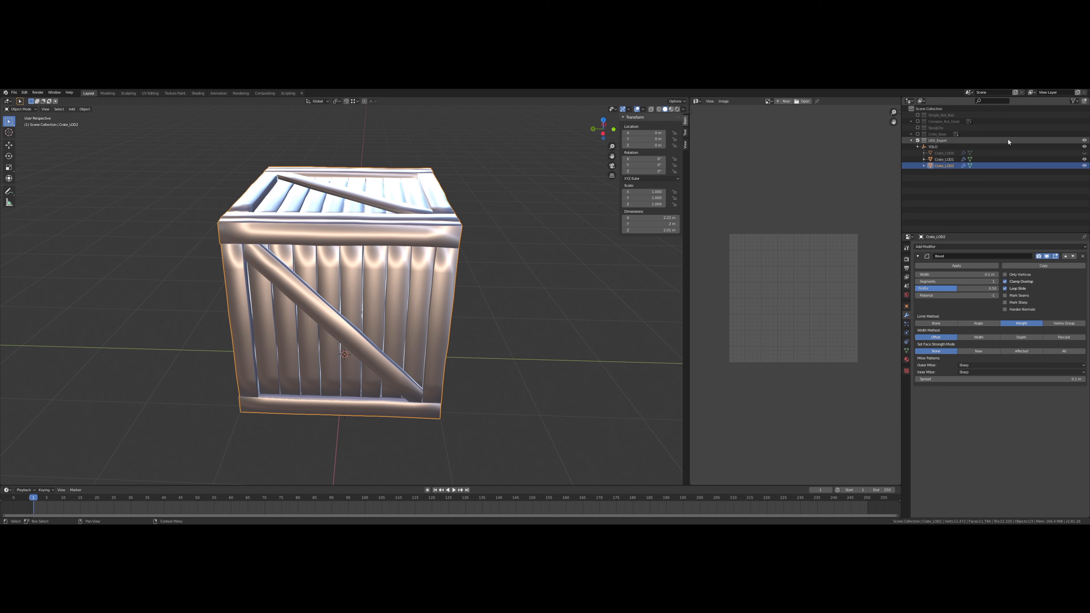
Hide Crate_LOD1 and remove the Bevel modifier from Crate_LOD2.
left_click(1084, 159)
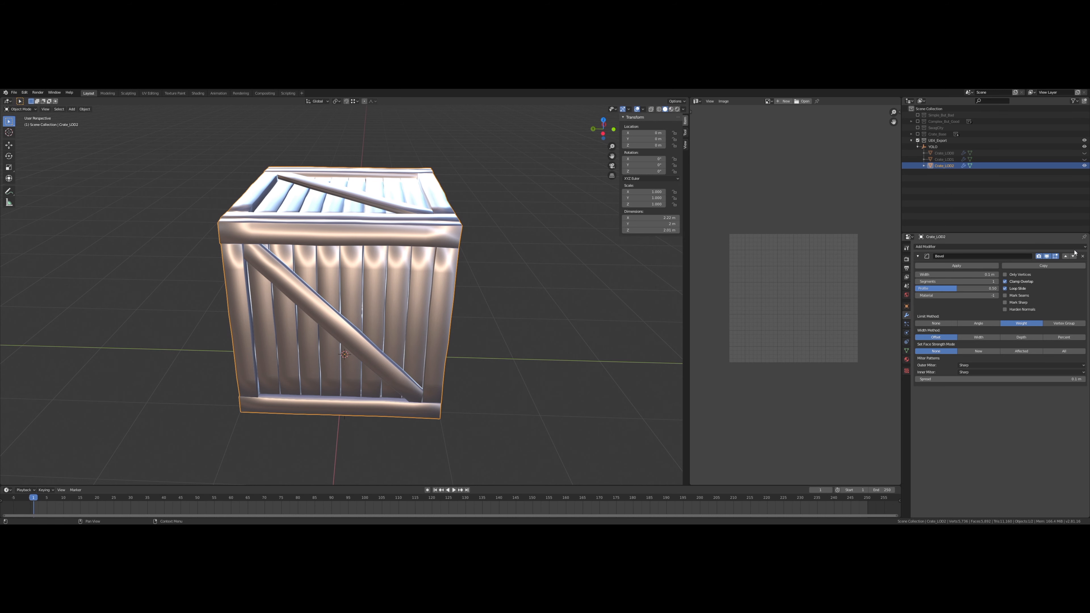
left_click(1082, 256)
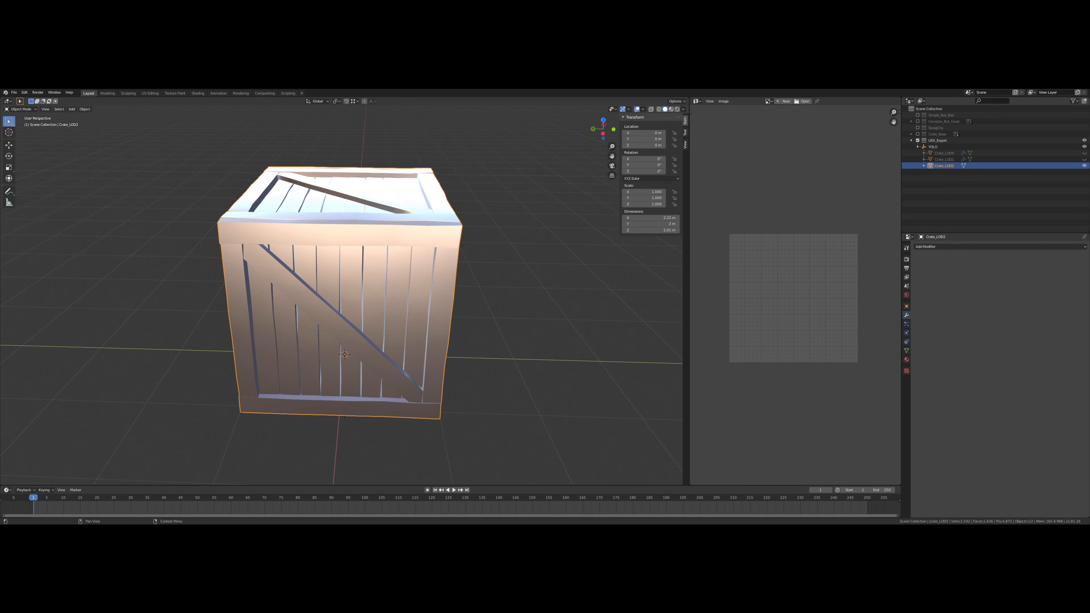
Examine the unbevelled Crate_LOD2 from different angles, both close up and from a distance.
middle_click_drag(506, 311, 534, 309)
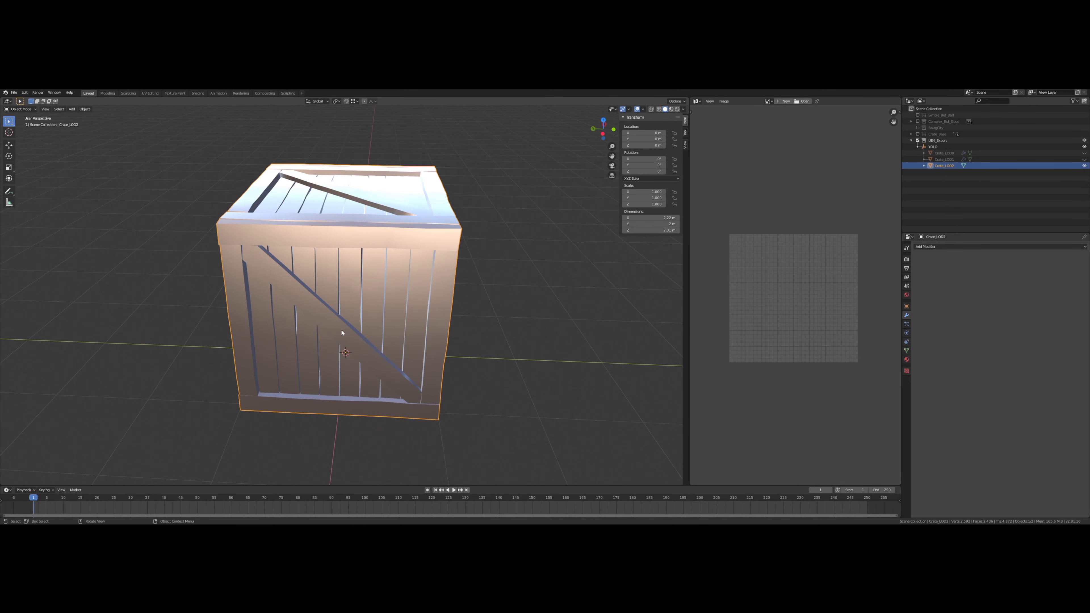
middle_click_drag(342, 333, 354, 303)
scroll(354, 297, "up", 5)
scroll(287, 321, "down", 3)
scroll(345, 300, "down", 2)
scroll(347, 297, "down", 4)
scroll(351, 300, "up", 5)
scroll(351, 301, "up", 2)
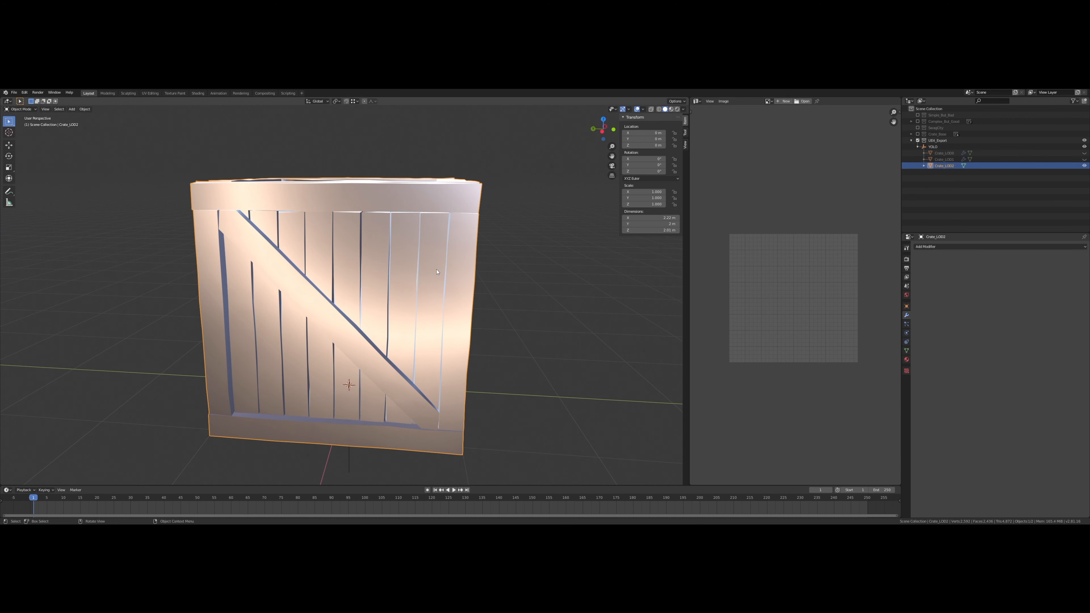
Duplicate Crate_LOD2 in place and rename the copy Crate_LOD3.
key("shift+d")
key("Escape")
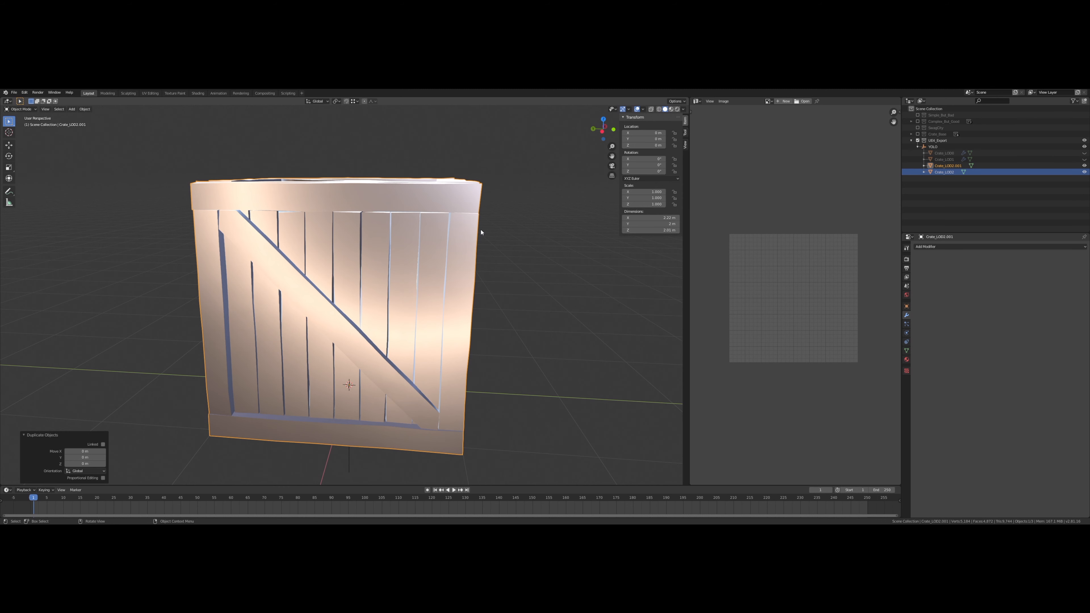
double_click(949, 166)
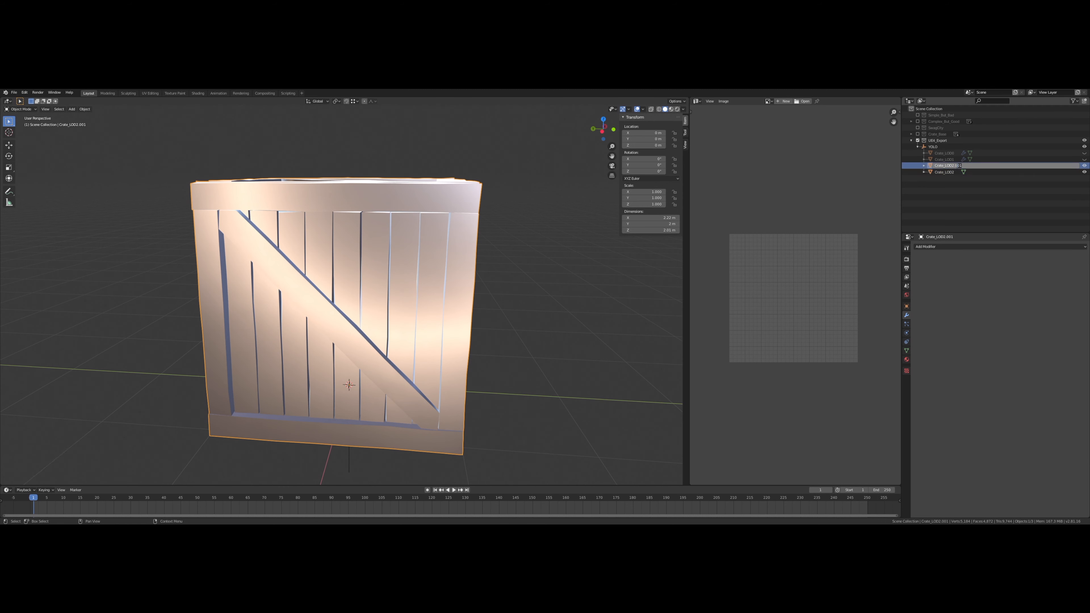
type("3")
key("Return")
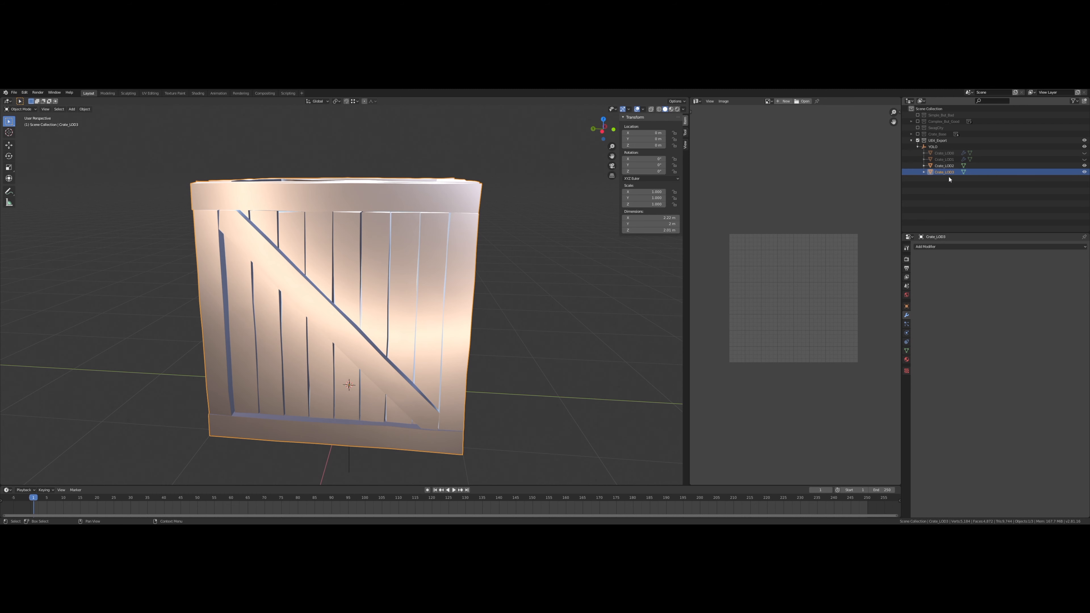
Add a Decimate modifier to Crate_LOD3 and hide Crate_LOD2.
left_click(942, 248)
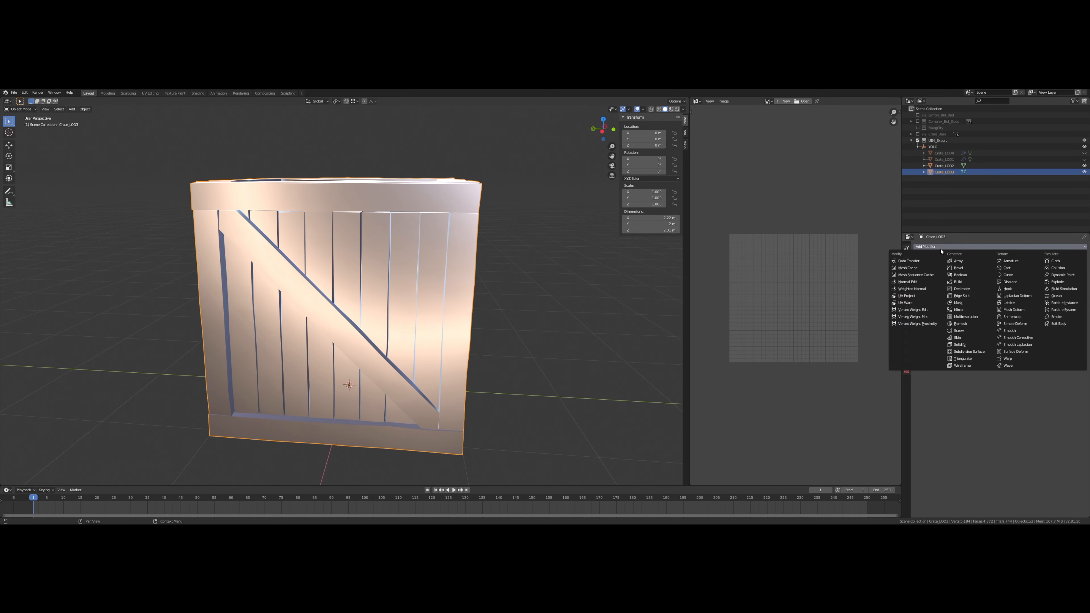
left_click(971, 291)
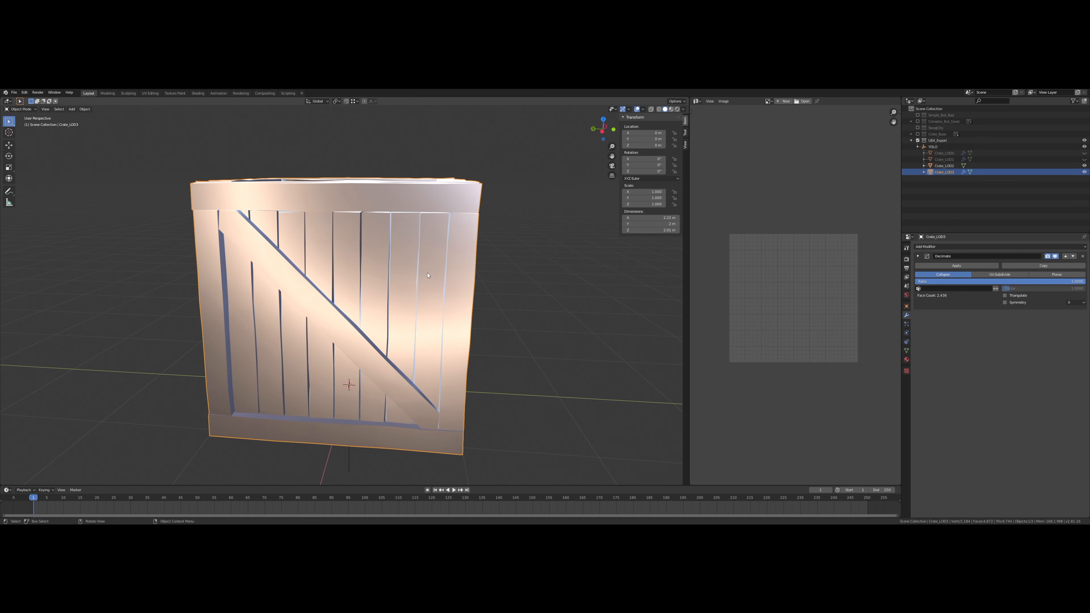
left_click(1085, 166)
Try different Decimate ratios on Crate_LOD3, settle on 0.3 and check the simplified crate from several angles.
middle_click_drag(494, 266, 485, 313)
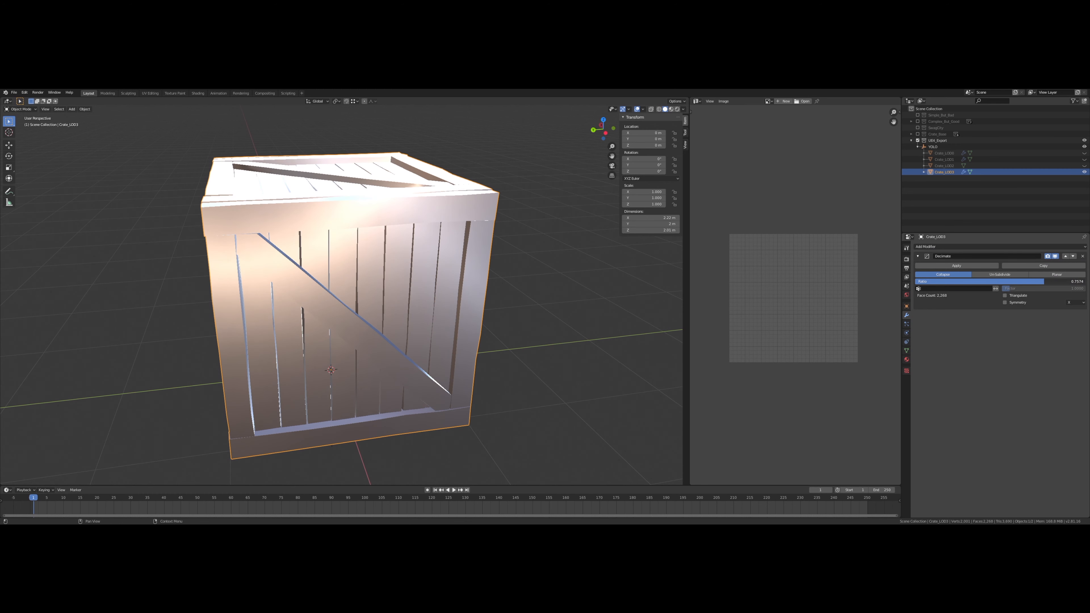
left_click_drag(1006, 281, 909, 282)
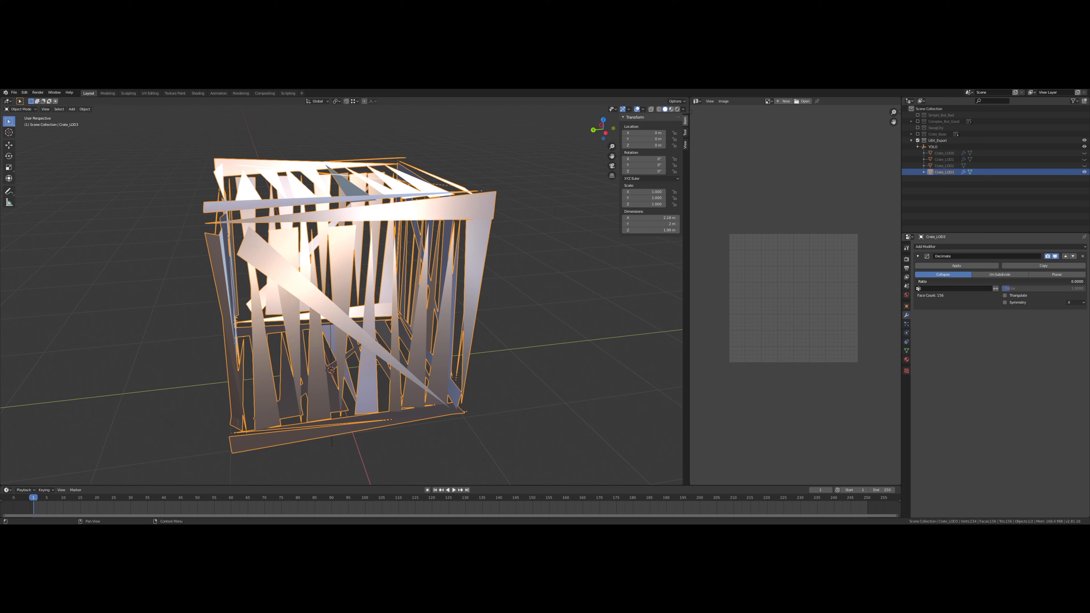
left_click_drag(917, 281, 959, 281)
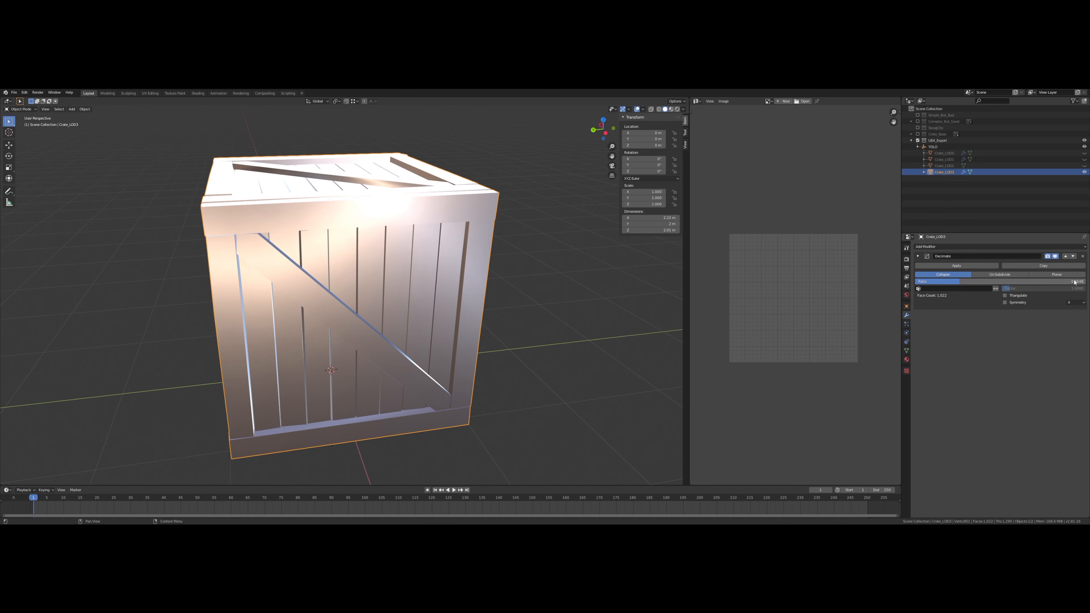
left_click(1074, 281)
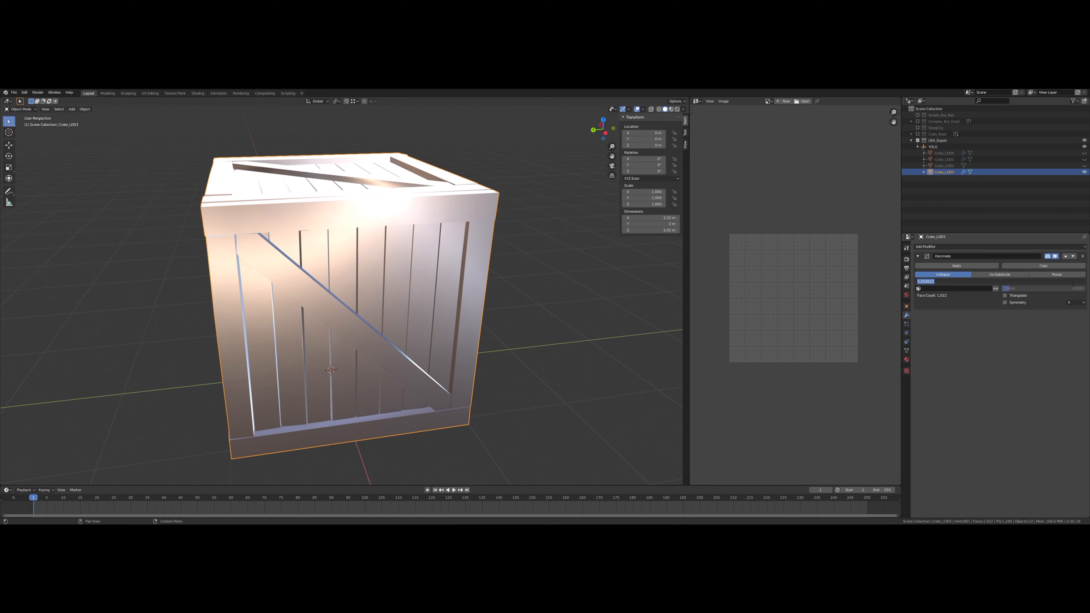
type("0.3")
key("Return")
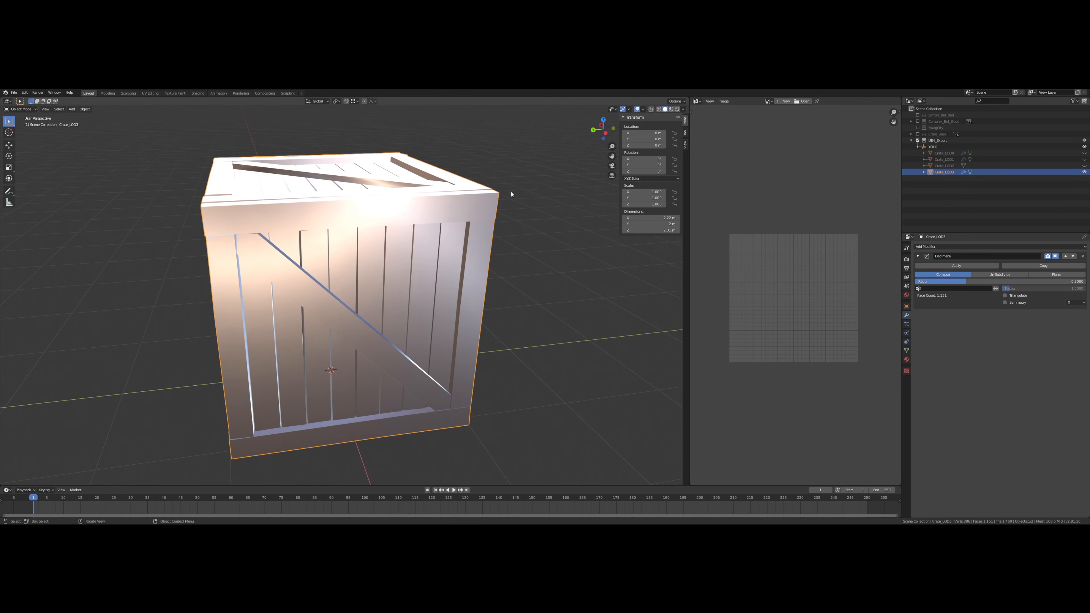
middle_click_drag(464, 196, 532, 201)
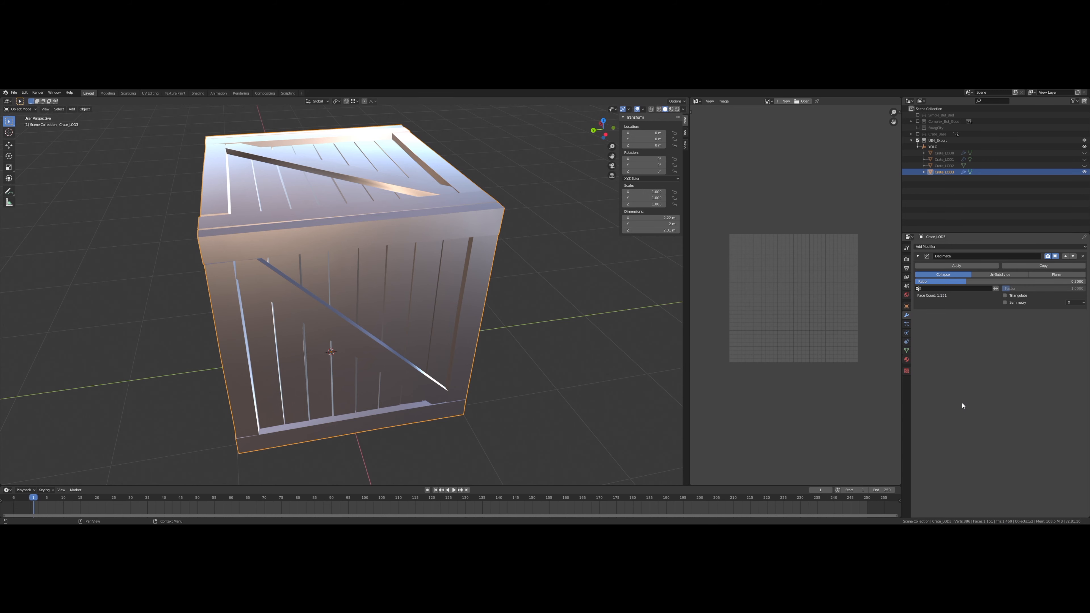
middle_click_drag(451, 370, 516, 323)
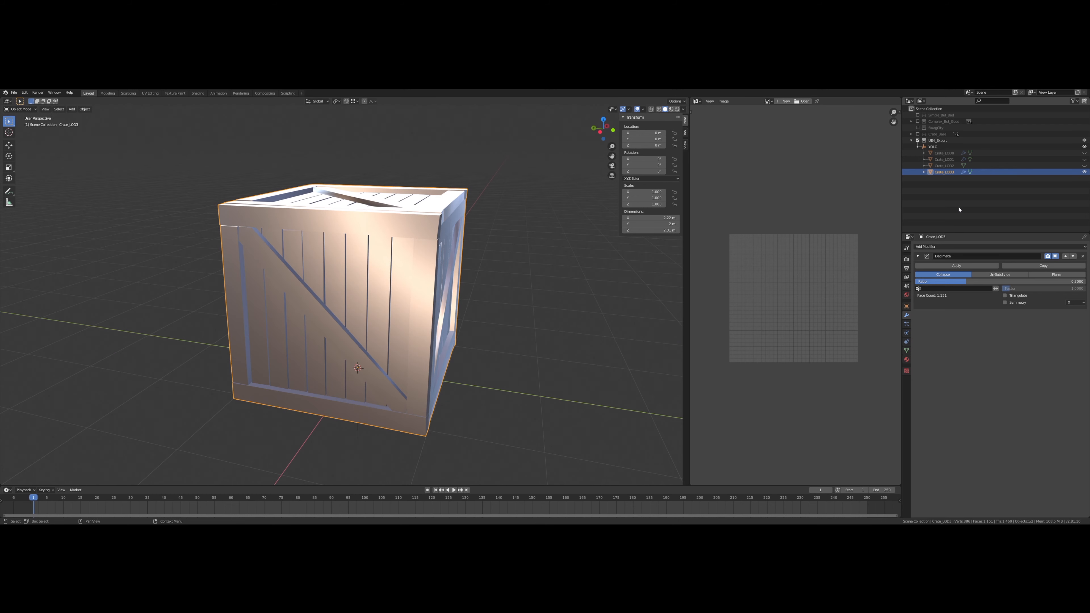
Duplicate Crate_LOD3 in place, rename the copy Crate_LOD4 and hide Crate_LOD3.
left_click(974, 193)
left_click(951, 172)
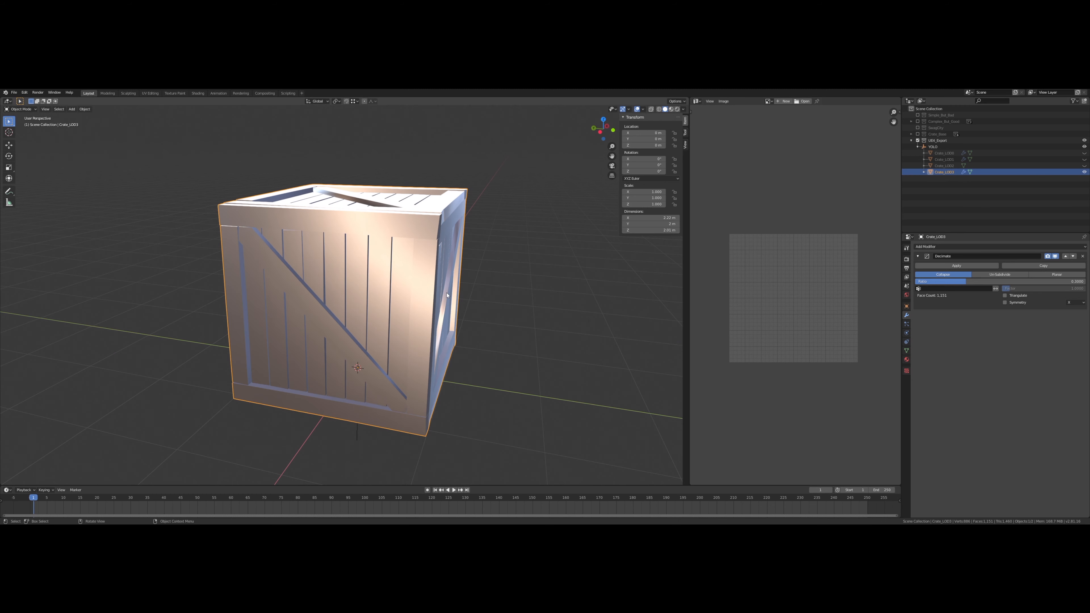
key("shift+d")
key("Escape")
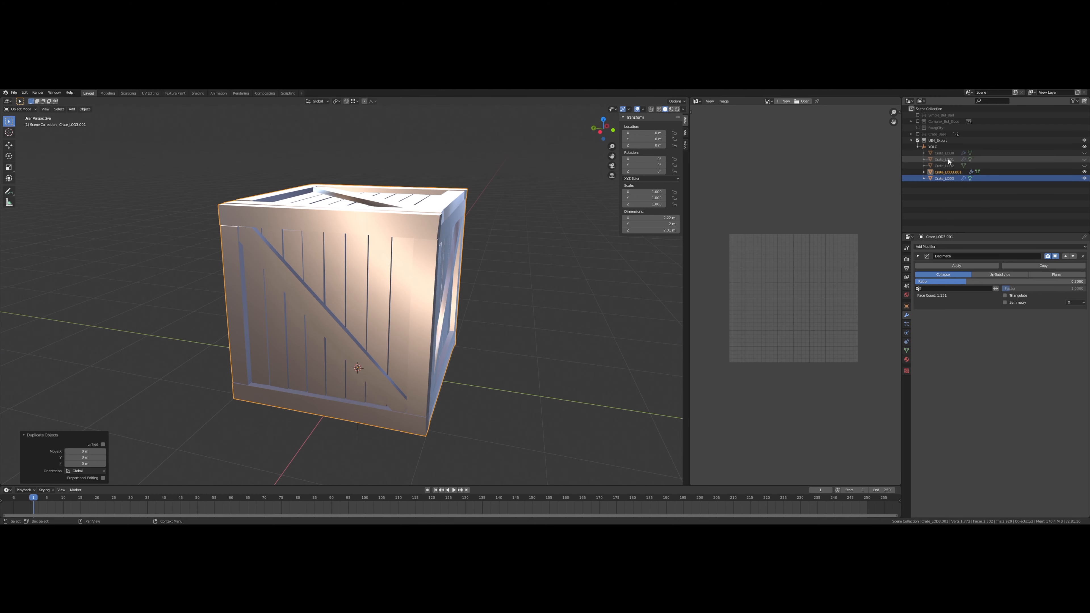
double_click(955, 173)
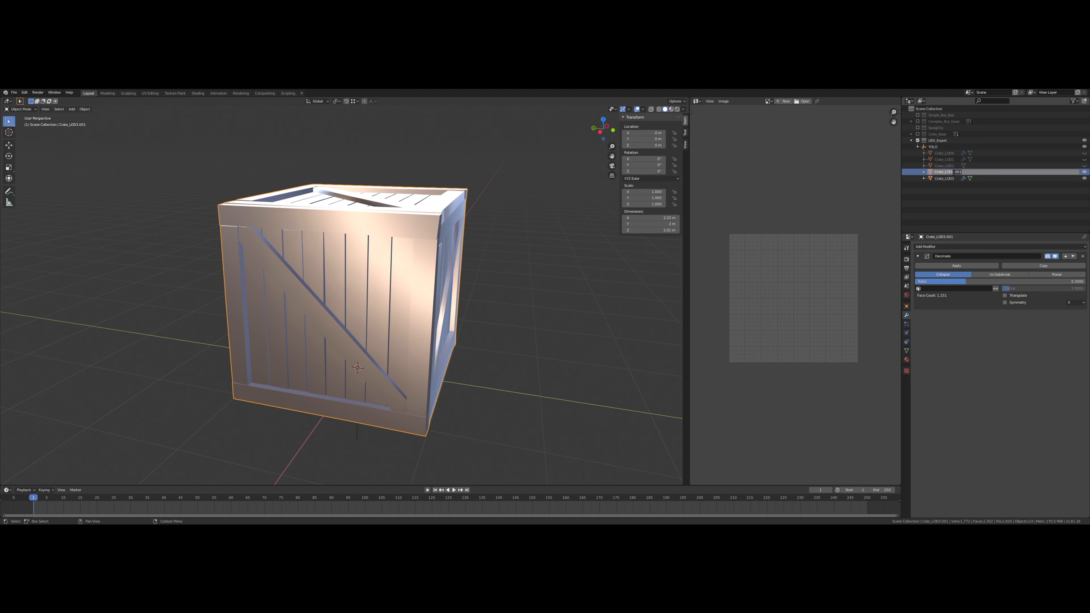
type("Crate_LOD4")
key("Return")
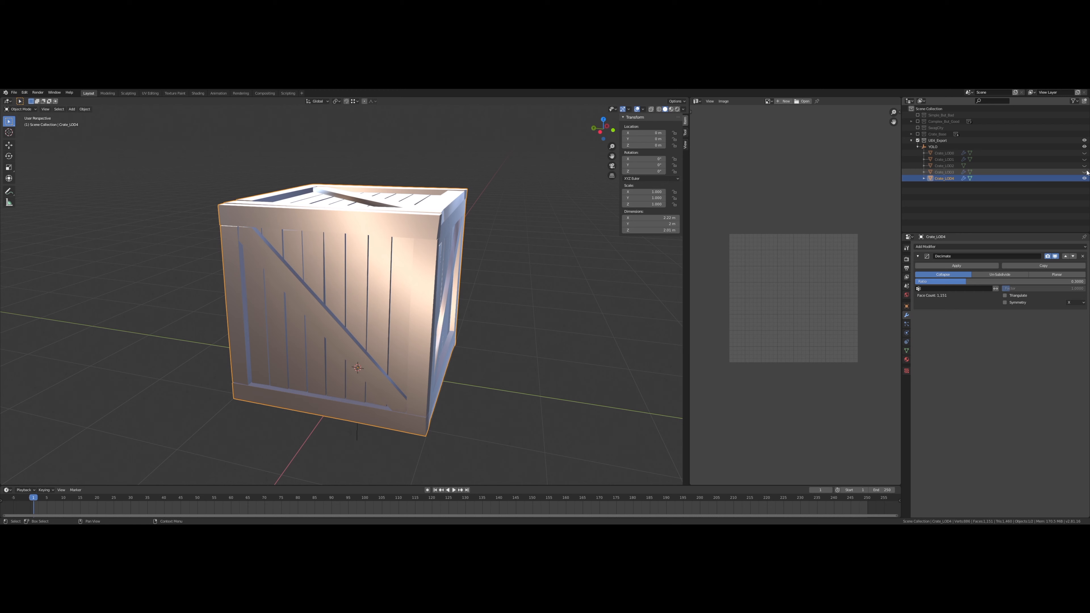
Set the Decimate ratio of Crate_LOD4 to 0.15 and inspect the reduced mesh from other sides.
middle_click_drag(540, 282, 548, 283)
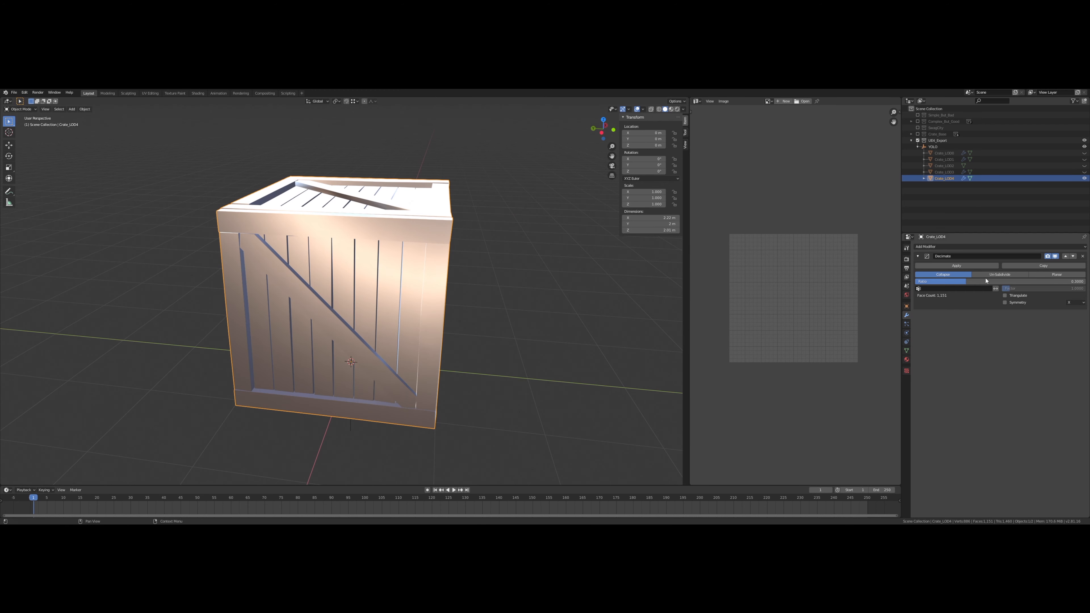
left_click_drag(969, 283, 942, 283)
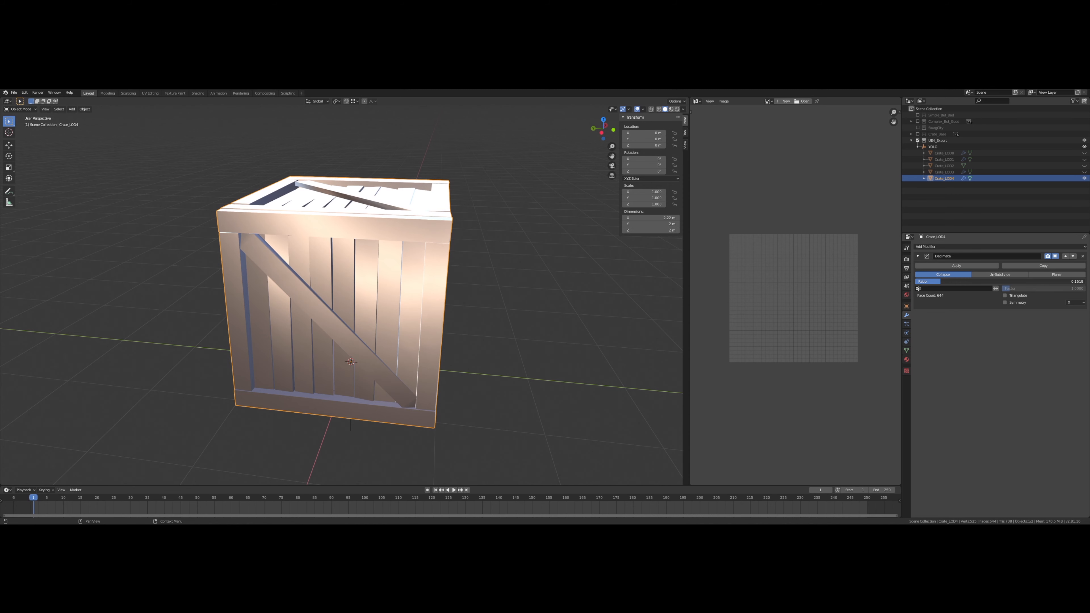
double_click(943, 281)
key("Return")
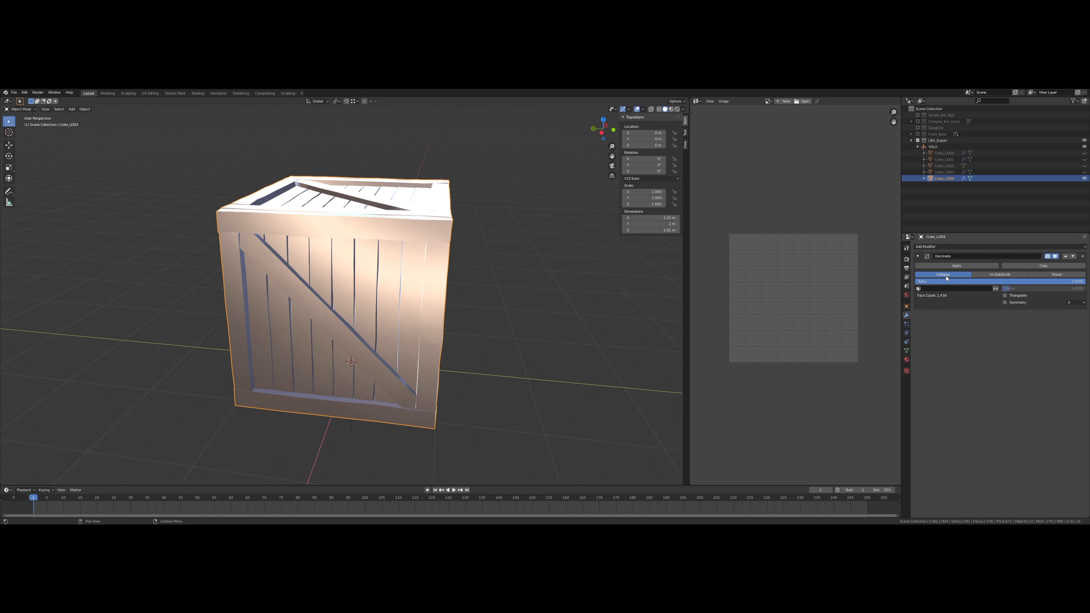
middle_click_drag(475, 222, 584, 231)
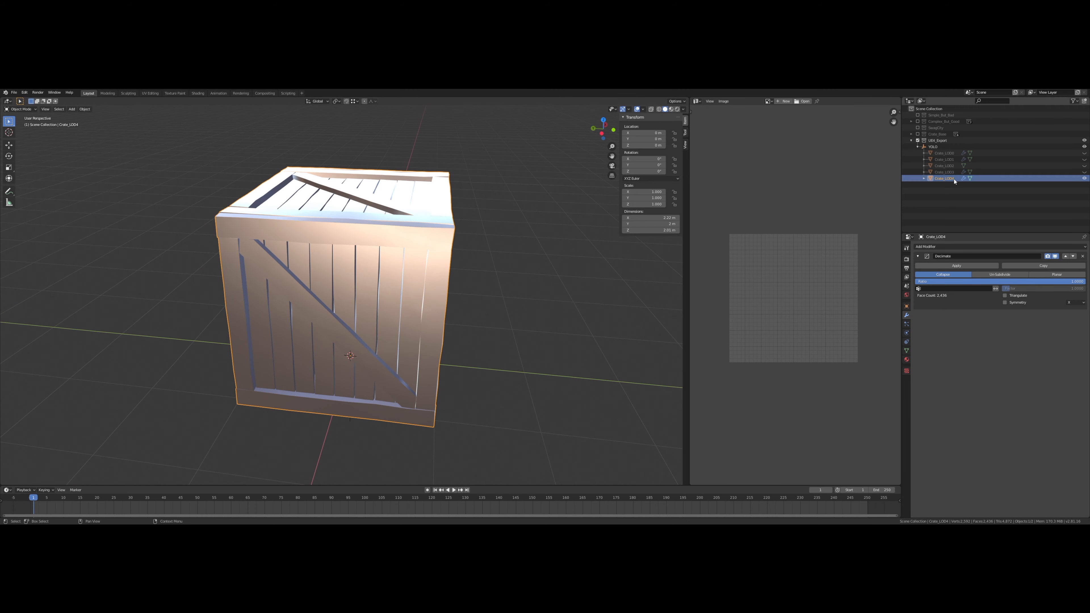
left_click(984, 281)
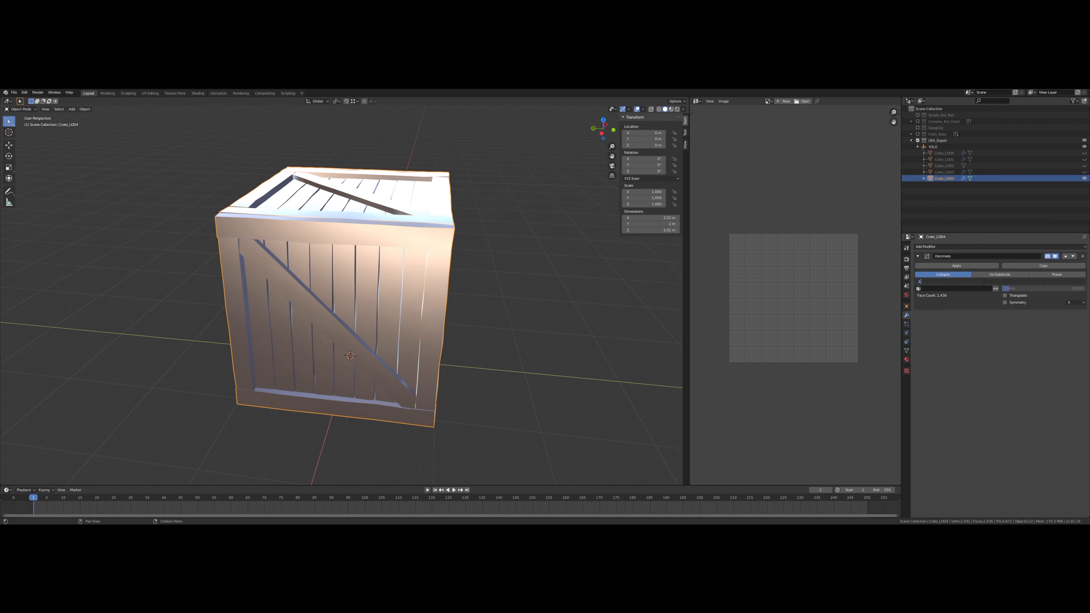
key("Return")
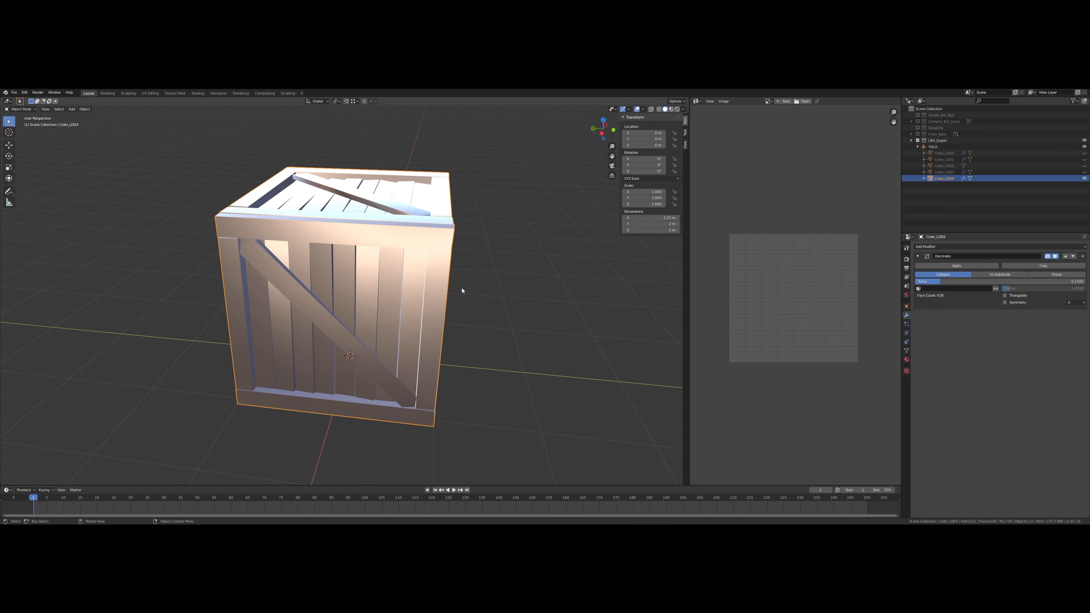
middle_click_drag(383, 283, 421, 326)
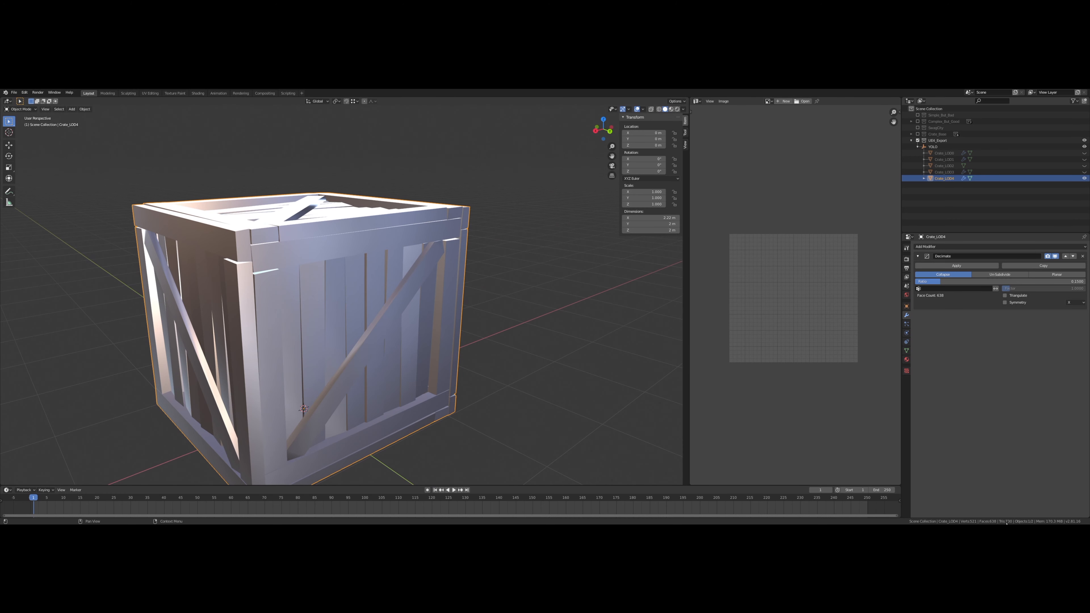
Hide Crate_LOD4 and add a 2 m cube mesh at the world origin.
left_click(947, 179, "ctrl")
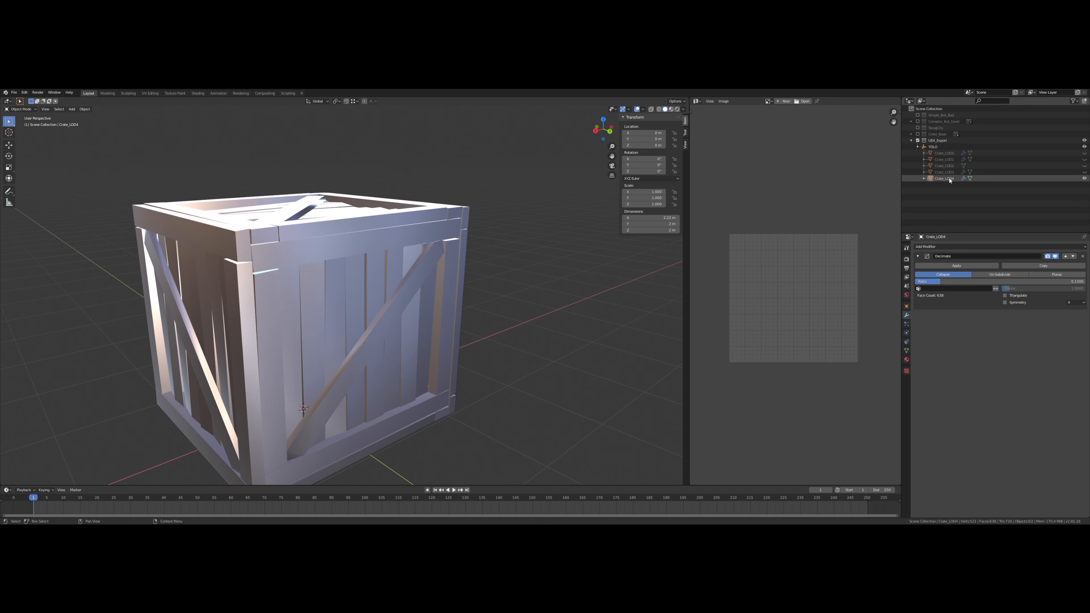
key("h")
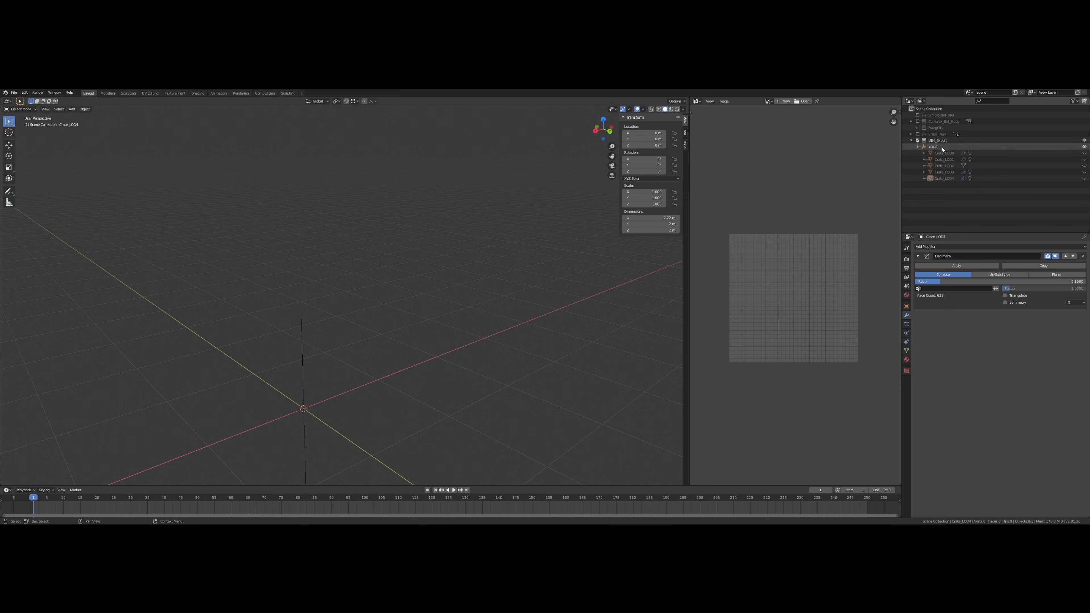
left_click(934, 147)
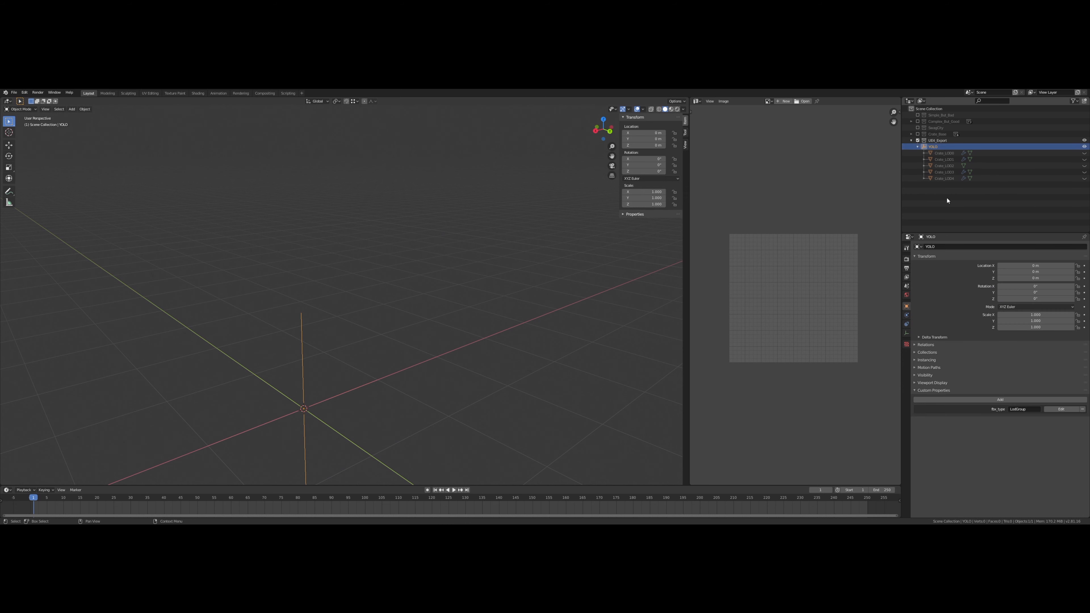
left_click(944, 179)
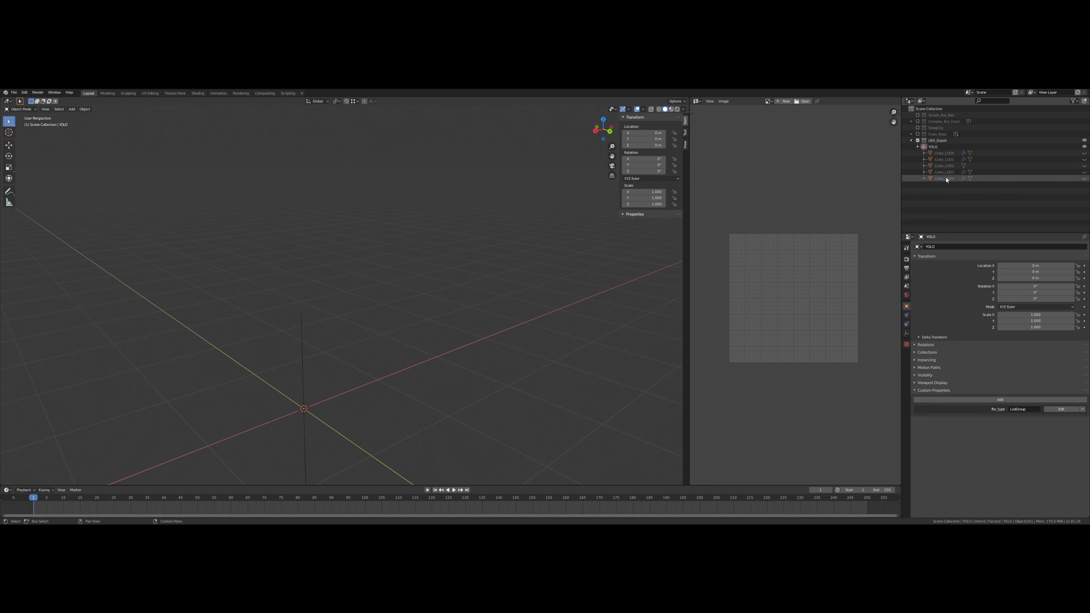
left_click(937, 191)
key("shift+a")
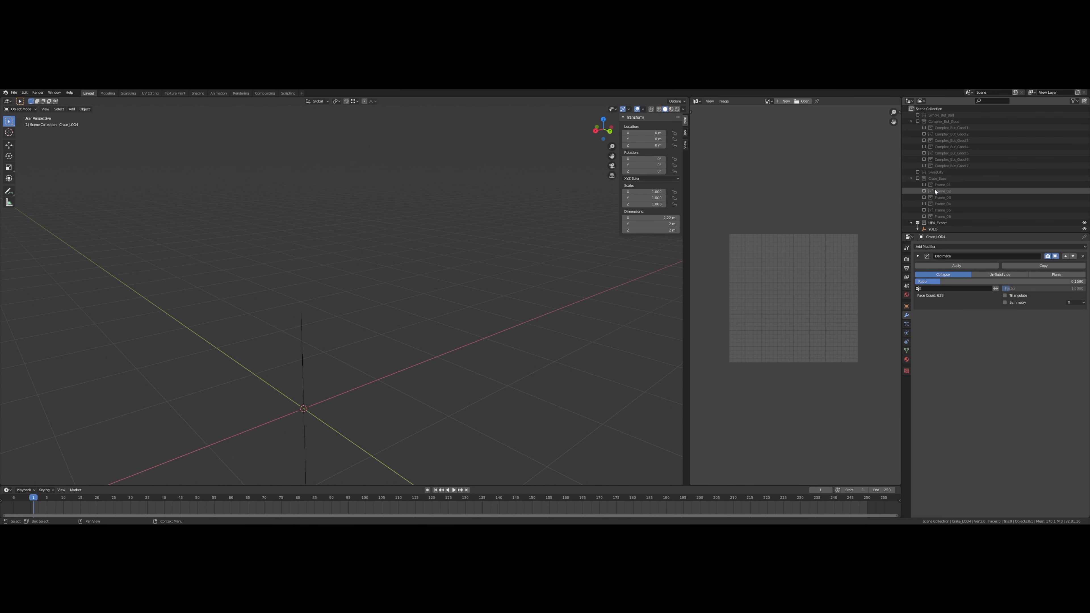
scroll(935, 194, "down", 5)
key("shift+a")
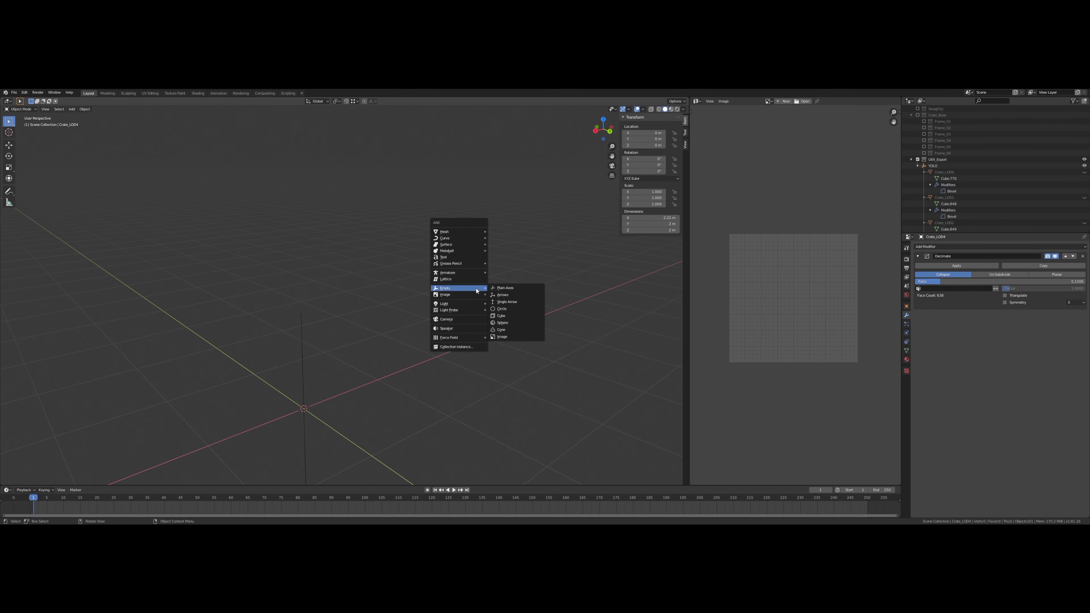
mouse_move(472, 232)
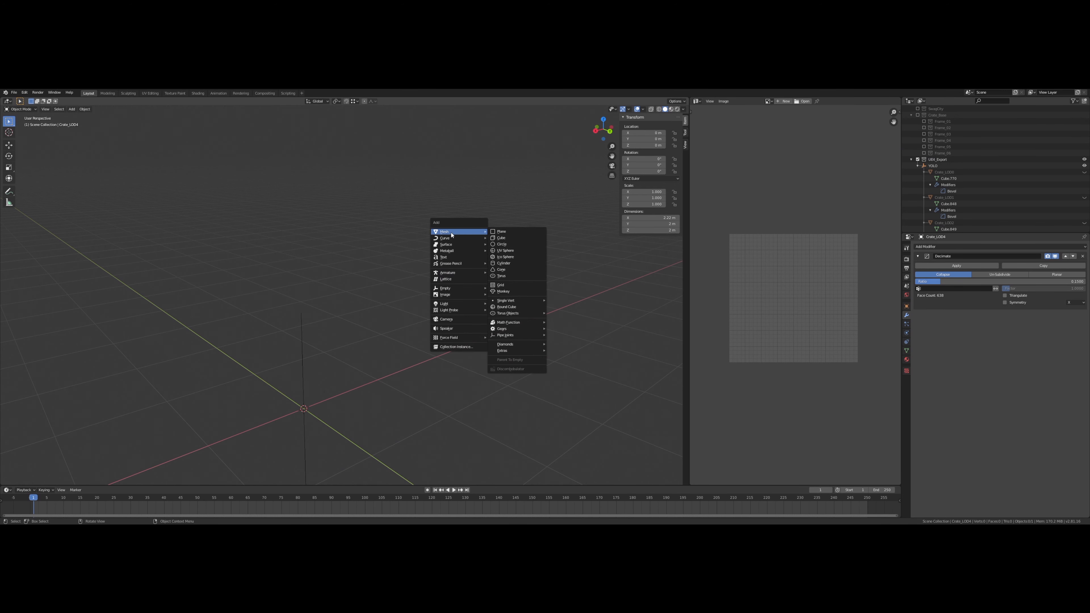
left_click(508, 239)
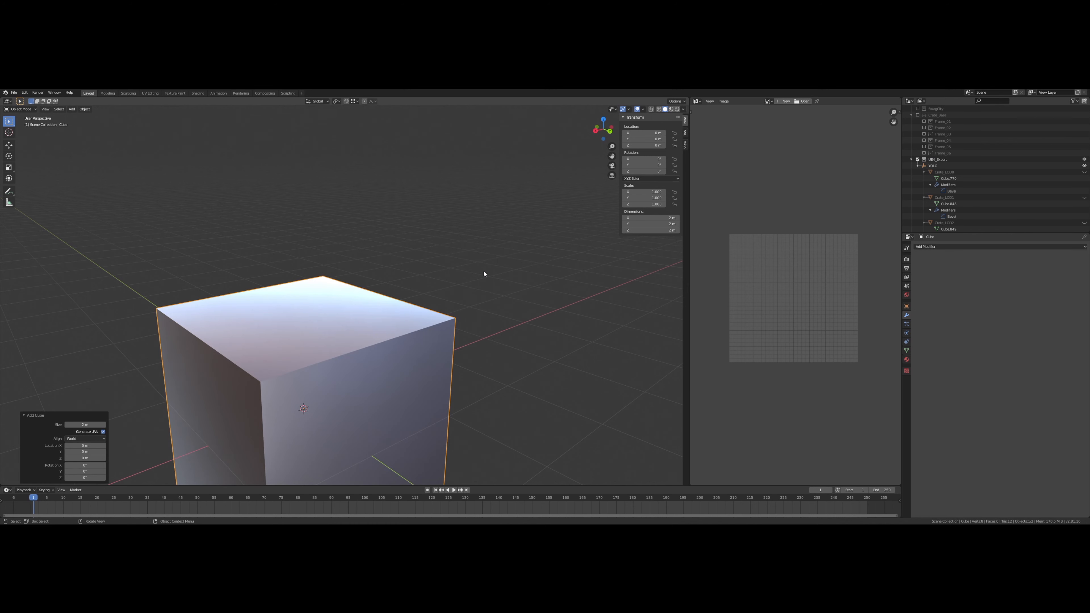
middle_click_drag(538, 283, 533, 283)
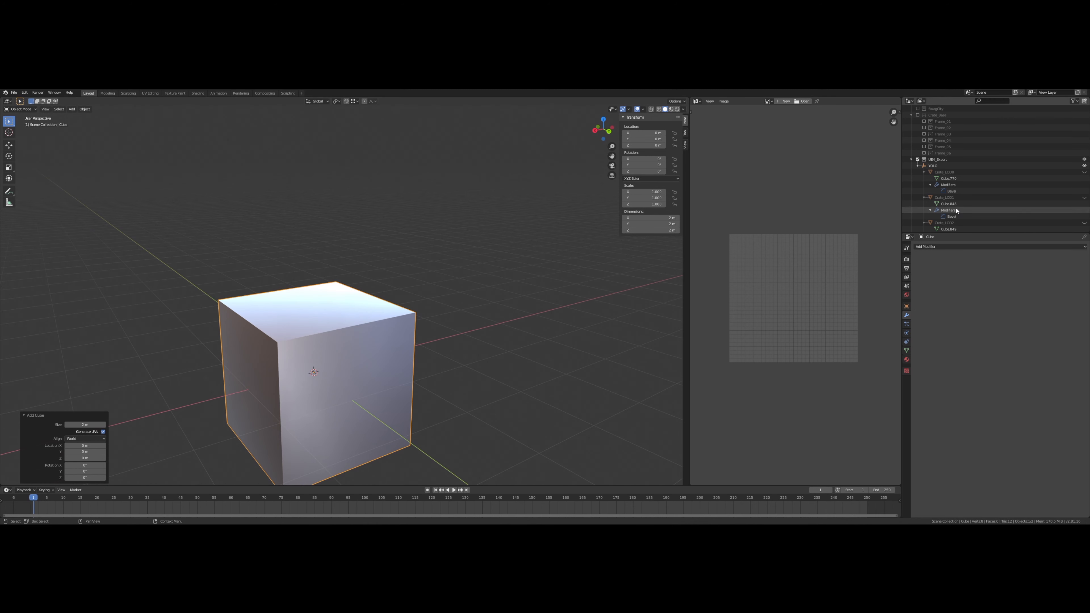
Collapse the expanded Crate_LOD objects under the YOLO empty so the object hierarchy is compact again.
scroll(915, 142, "down", 3)
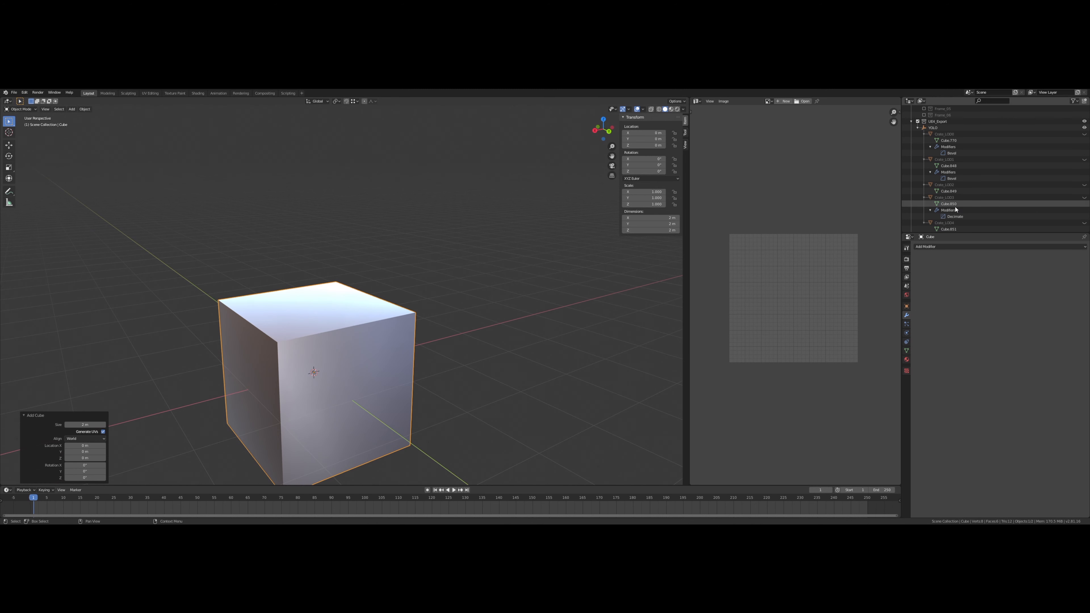
left_click(924, 134)
left_click(924, 140)
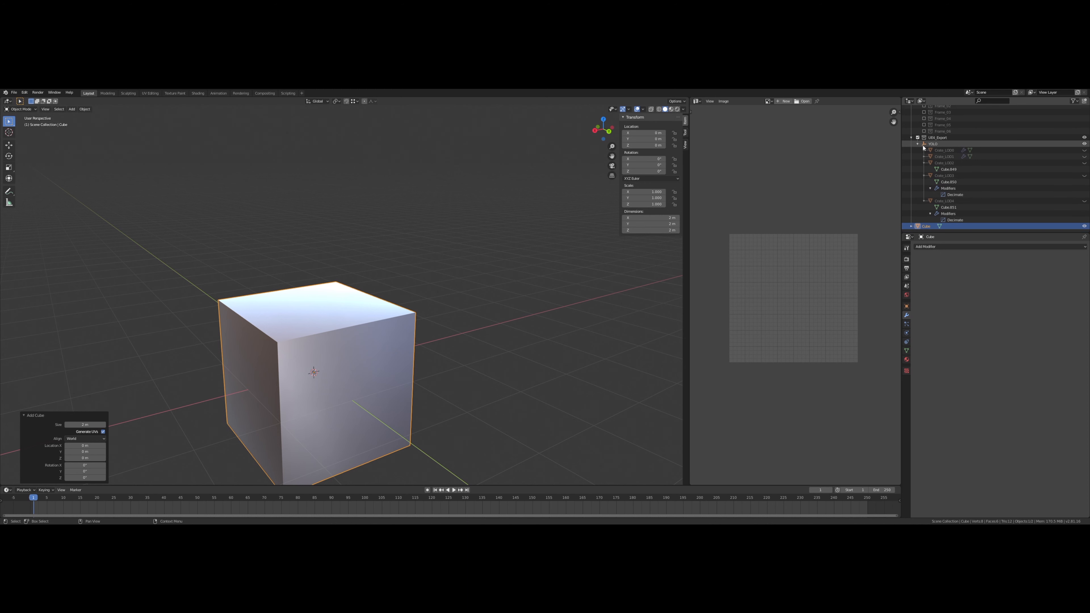
left_click(924, 201)
left_click(924, 194)
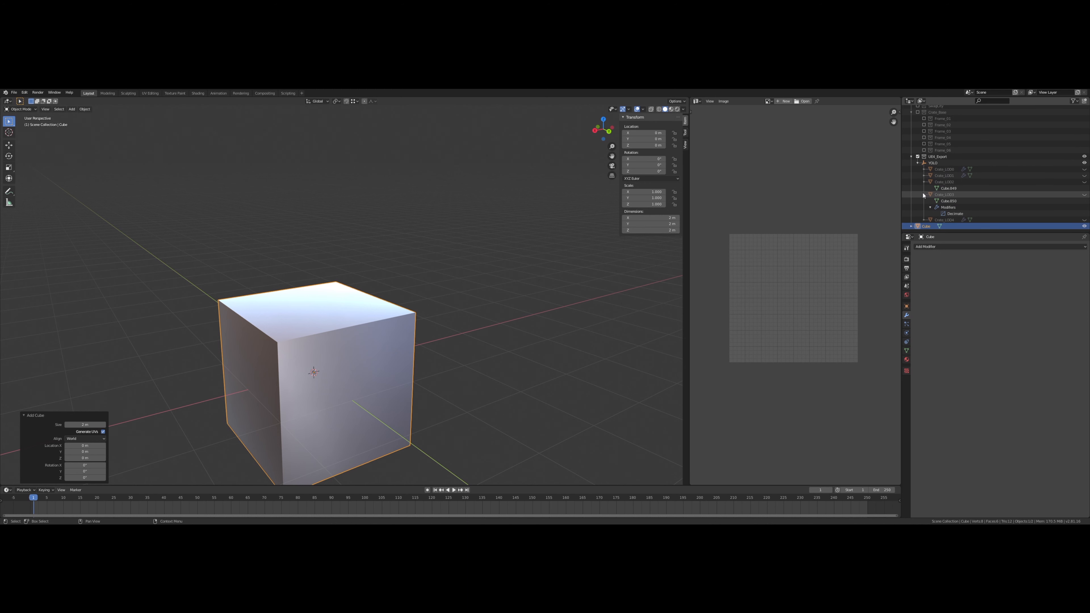
left_click(924, 201)
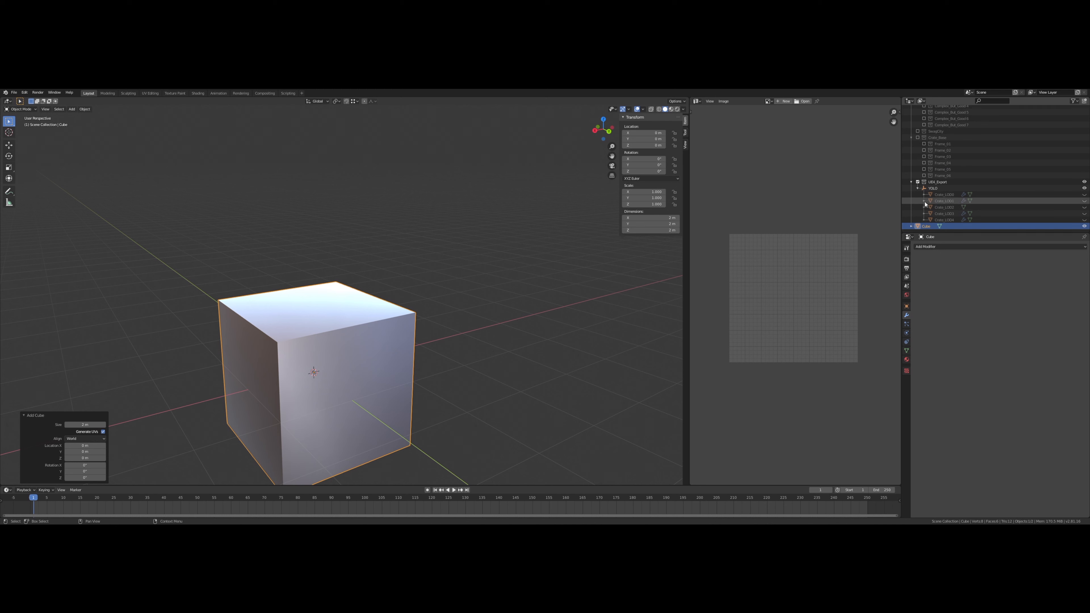
Parent the new cube to the YOLO empty as Object and select only the cube.
left_click(932, 189, "ctrl")
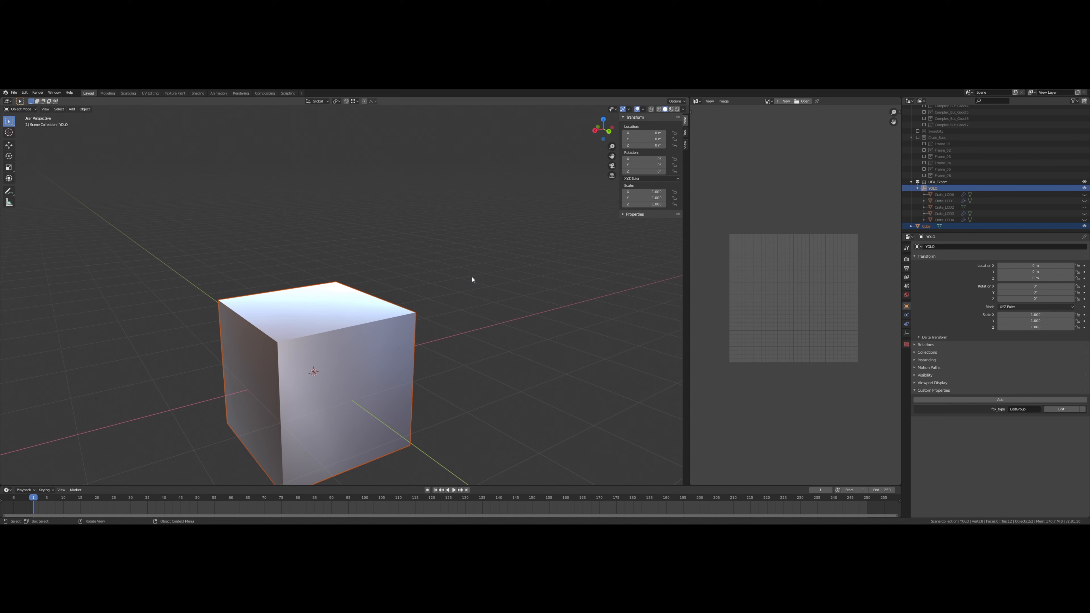
key("ctrl+p")
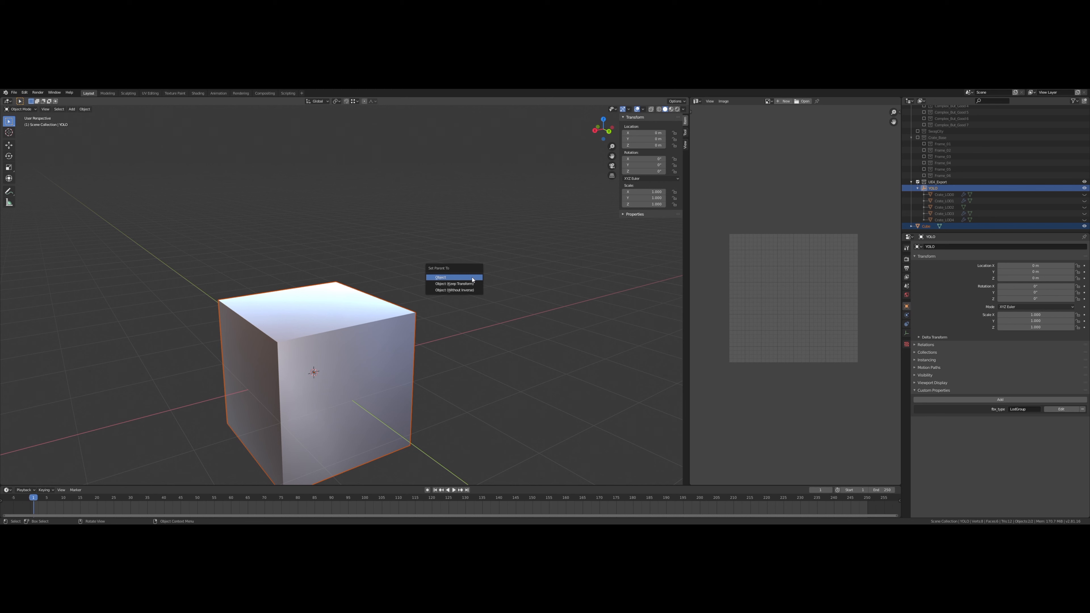
left_click(473, 280)
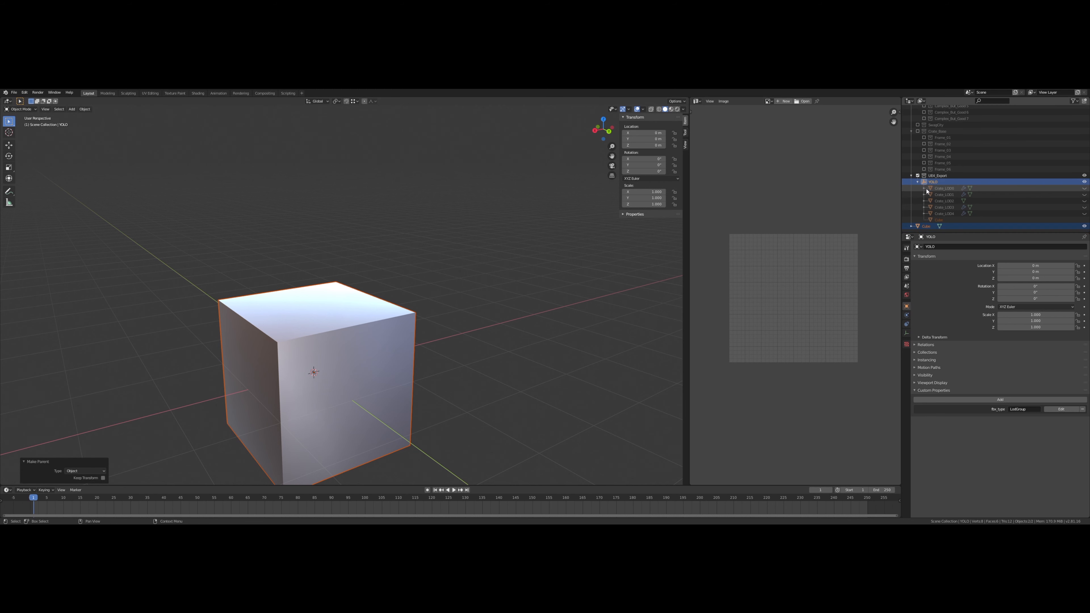
left_click(927, 227)
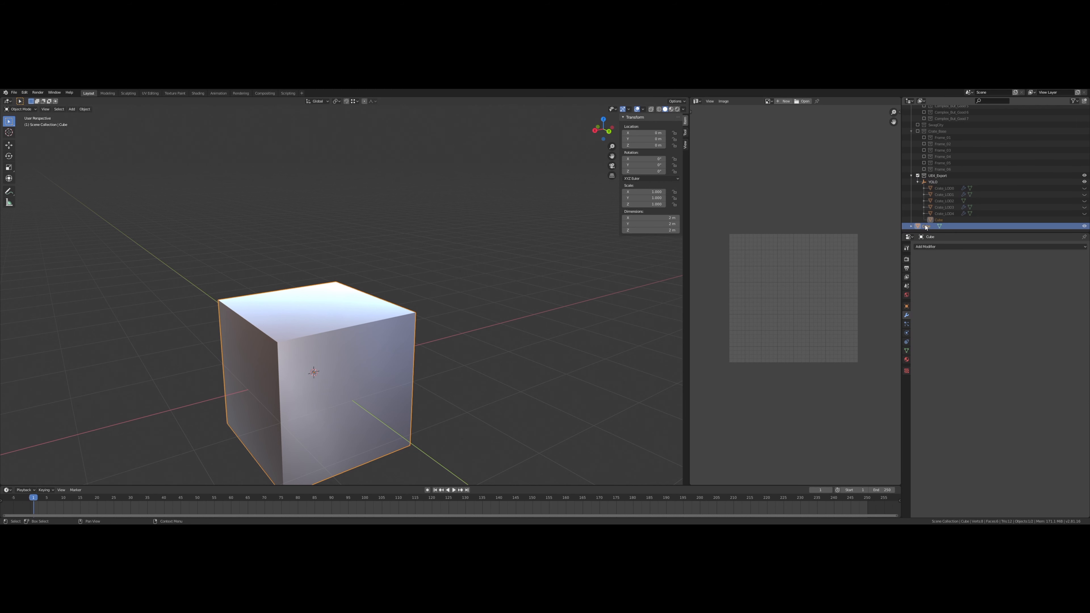
Move the cube into the UE4_Export collection and, with Crate_LOD4 shown for comparison, set the cube's Z location to 1 m.
left_click_drag(926, 228, 938, 183)
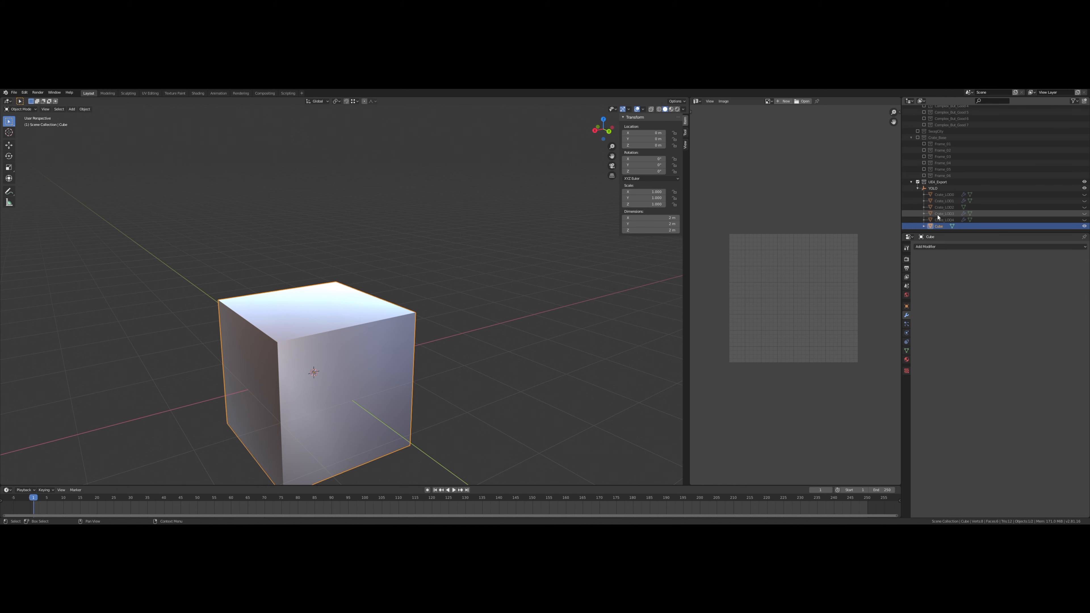
middle_click_drag(437, 267, 419, 253)
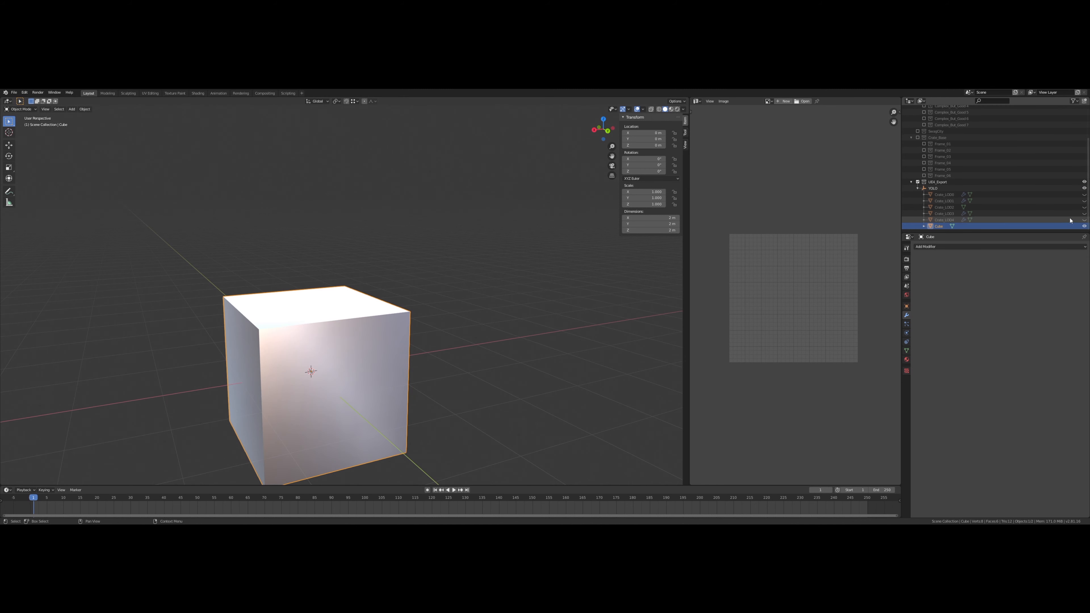
left_click(1084, 220)
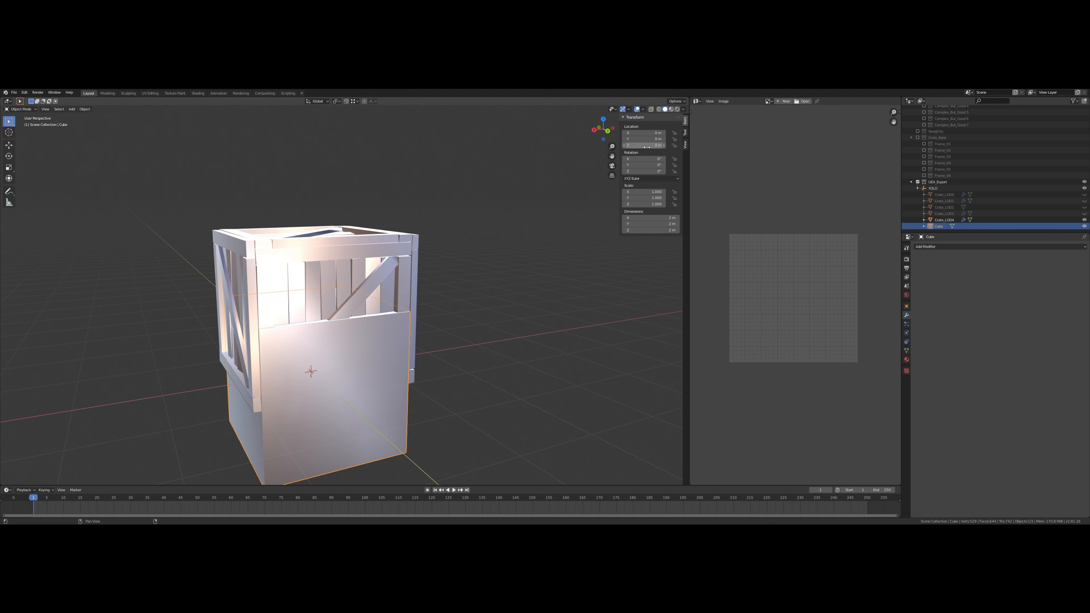
type("1")
key("Return")
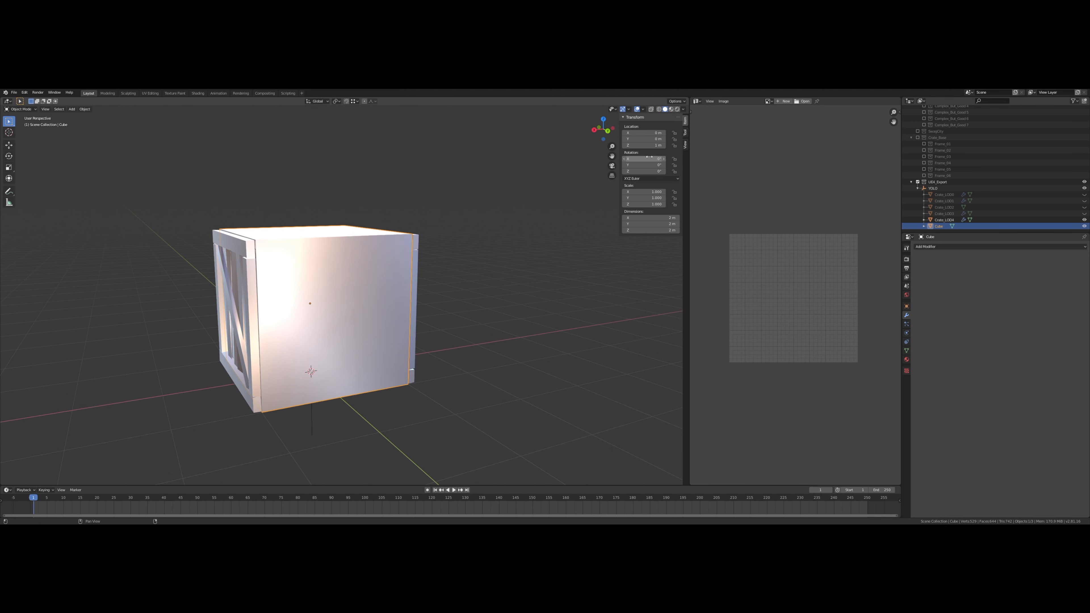
Set the cube's X dimension to 2.2 m and apply its location, rotation and scale.
middle_click_drag(321, 151, 346, 176)
scroll(357, 181, "up", 3)
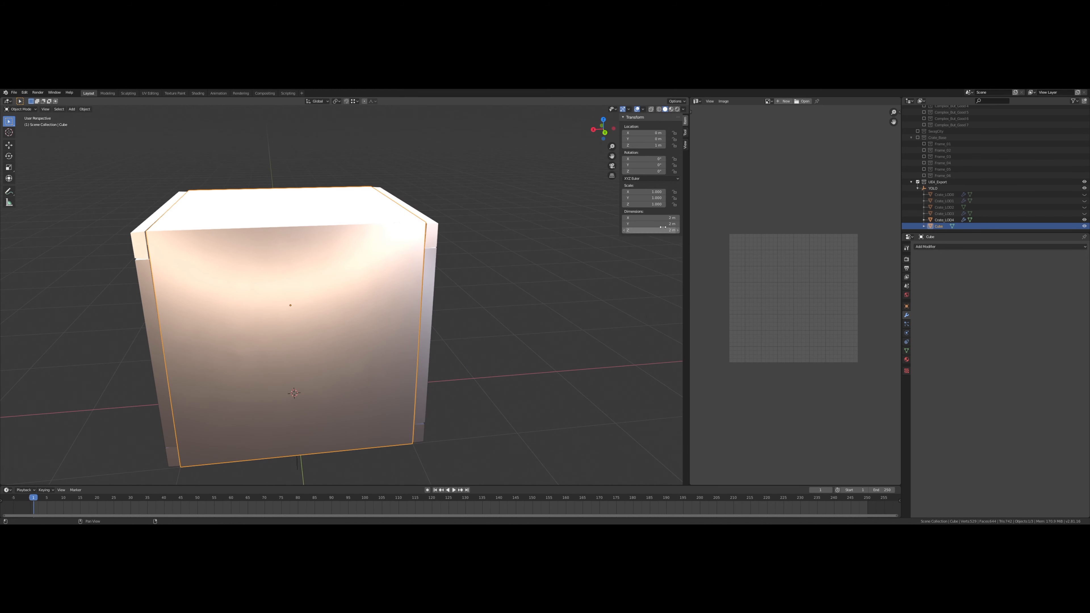
left_click(662, 219)
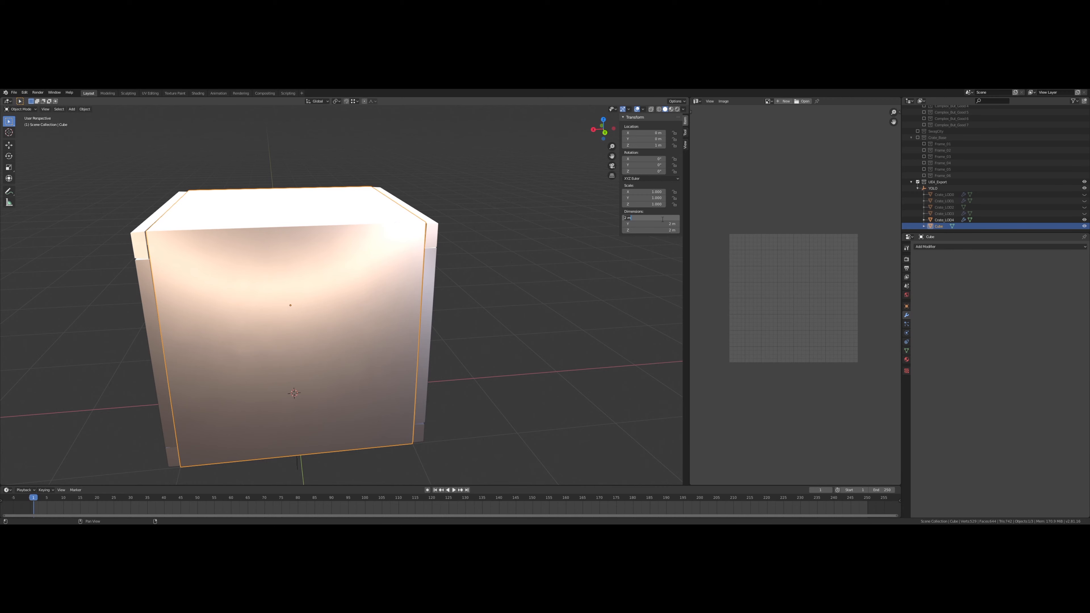
key("Return")
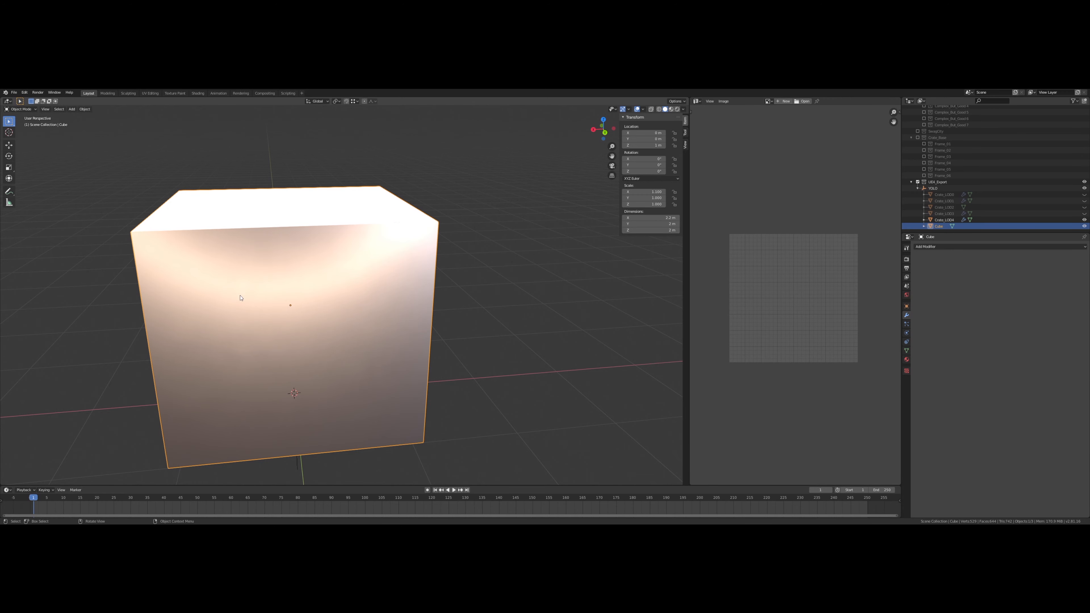
middle_click_drag(240, 298, 275, 296)
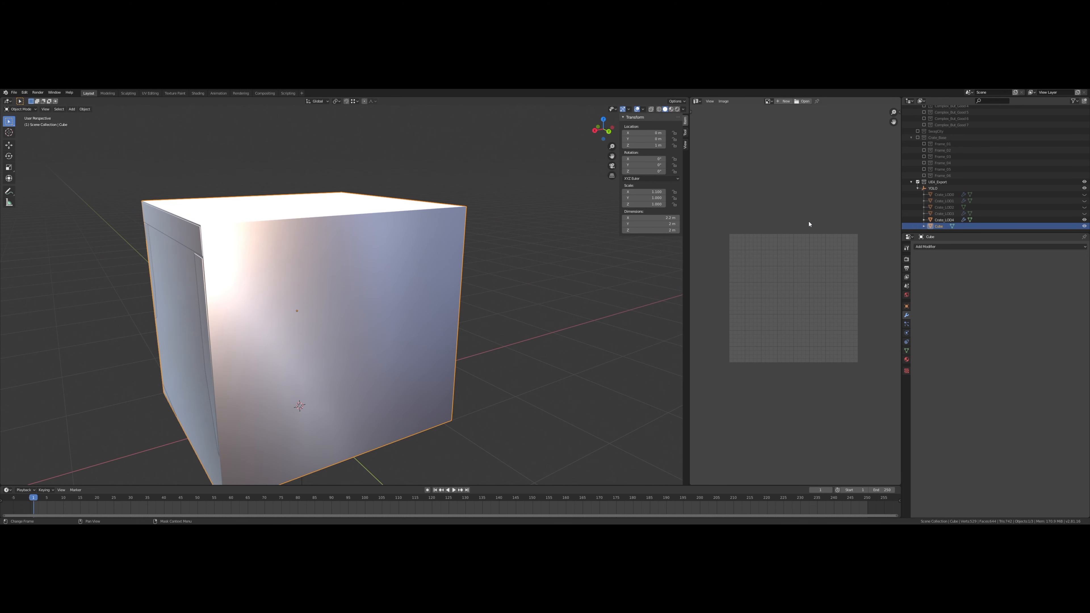
key("ctrl+a")
left_click(497, 242)
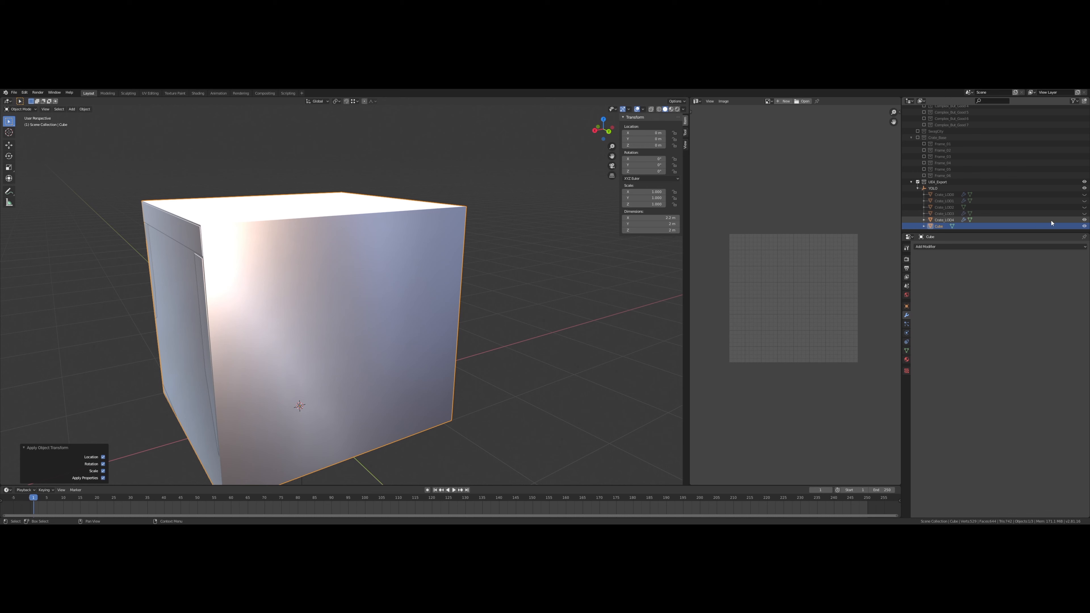
Unhide Crate_LOD0, Crate_LOD1, Crate_LOD2 and Crate_LOD3 under the YOLO empty.
left_click(1085, 214)
left_click(1084, 207)
left_click(1084, 200)
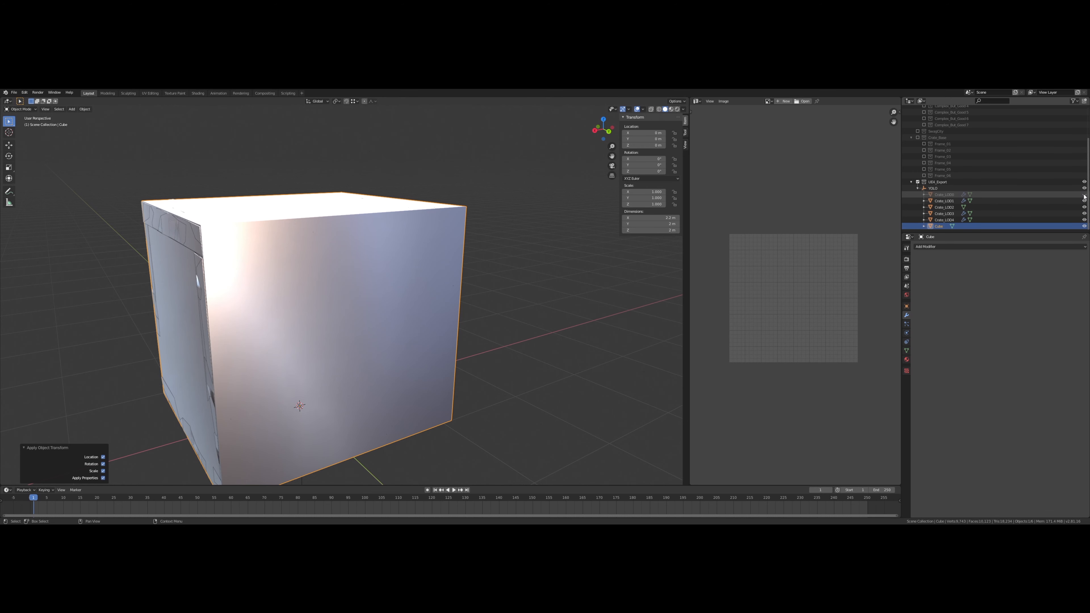
left_click(1085, 194)
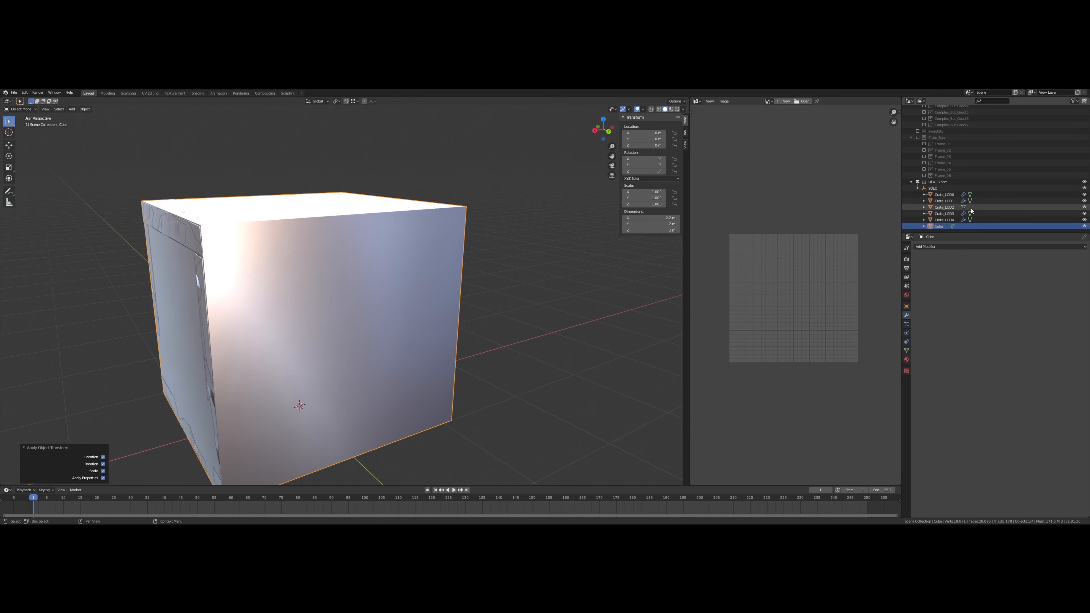
Rename the cube under the YOLO empty as Crate_LOD5.
double_click(940, 226)
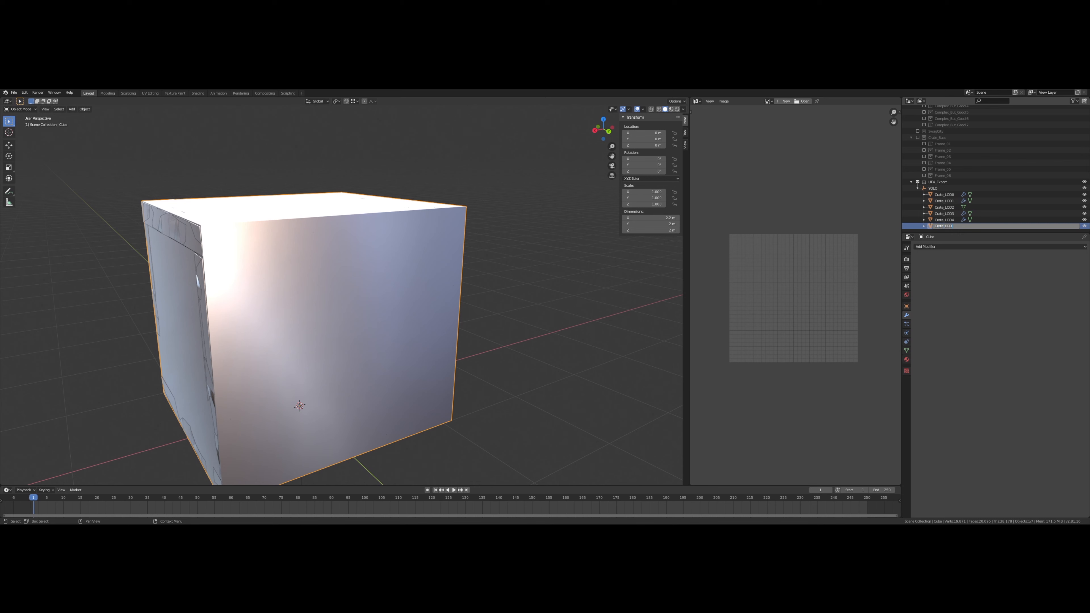
type("Crate_LOD5")
key("Return")
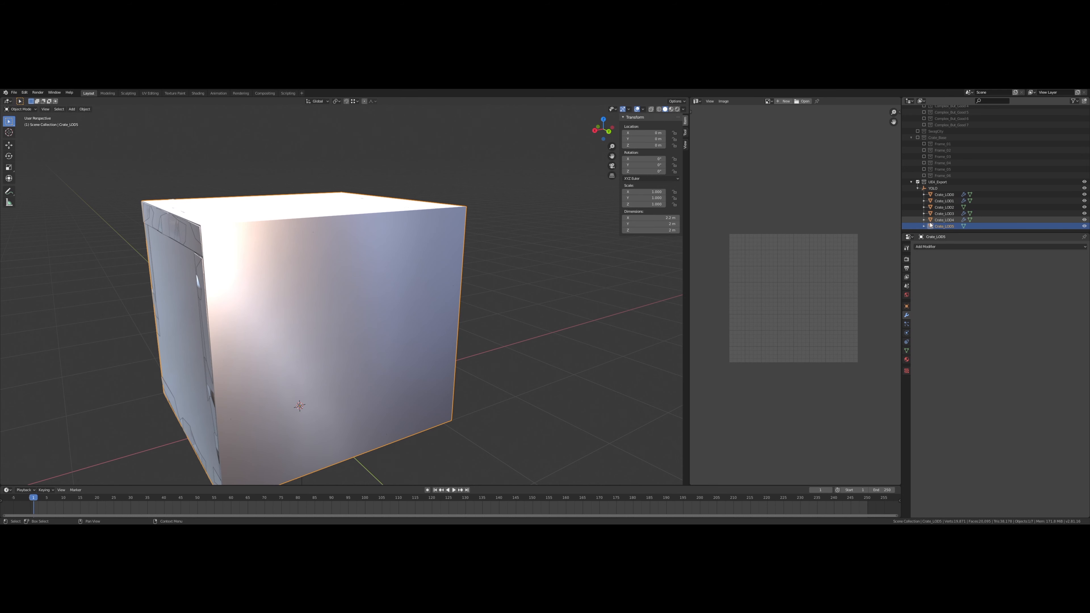
middle_click_drag(591, 236, 488, 269)
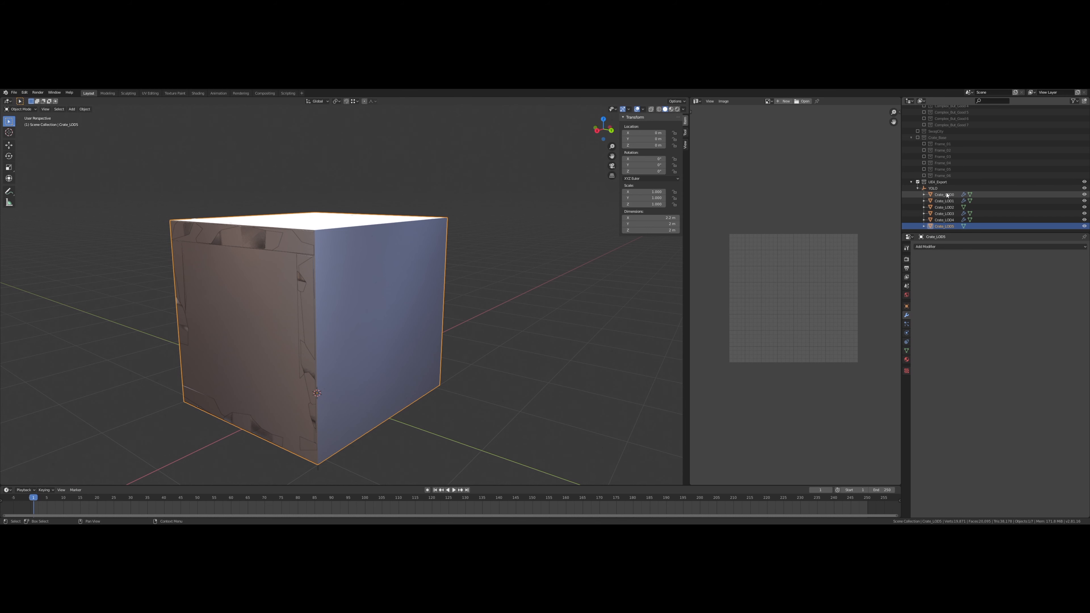
Select the YOLO empty together with Crate_LOD0 to Crate_LOD5 and start an FBX export.
left_click(947, 196, "shift")
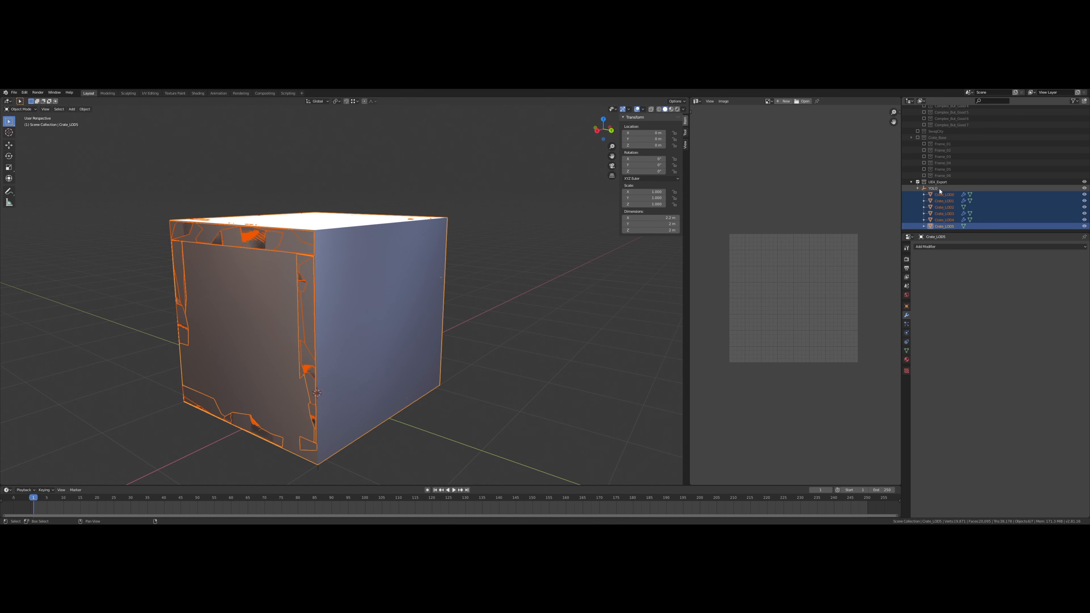
left_click(939, 189, "shift")
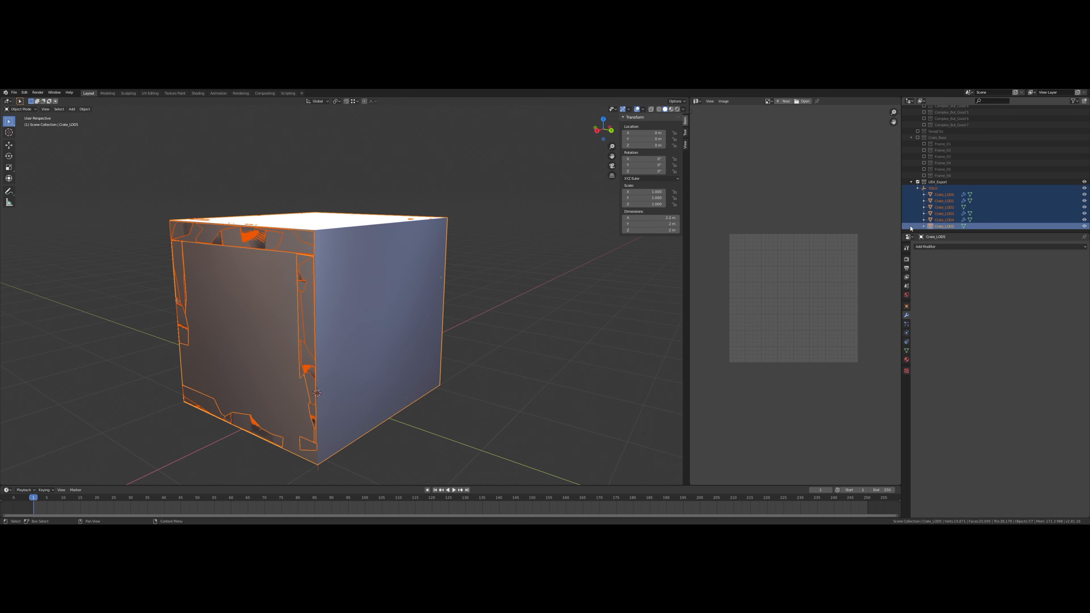
left_click(14, 93)
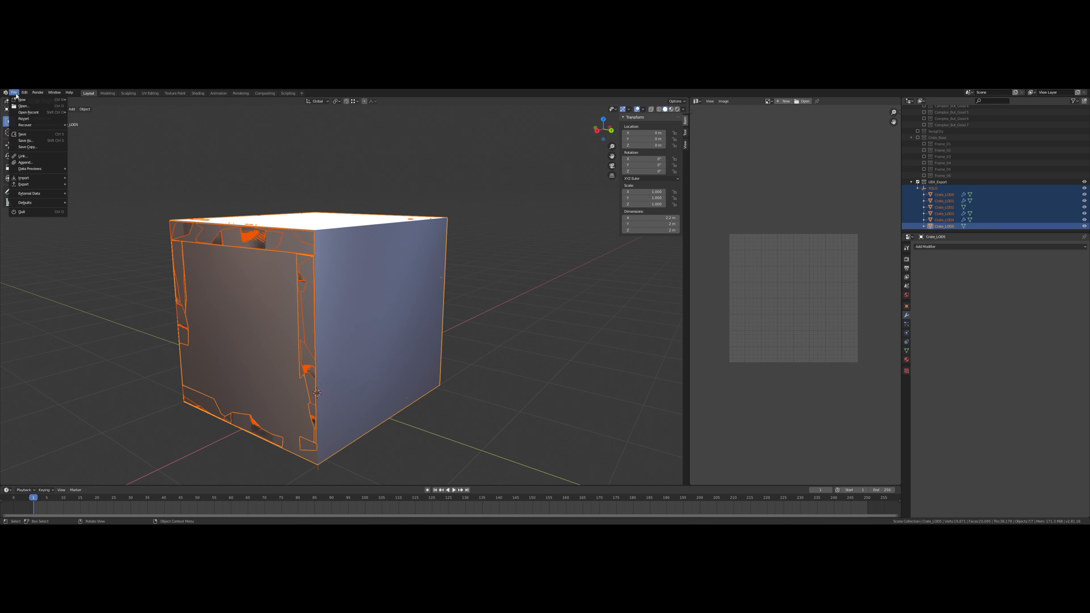
mouse_move(25, 185)
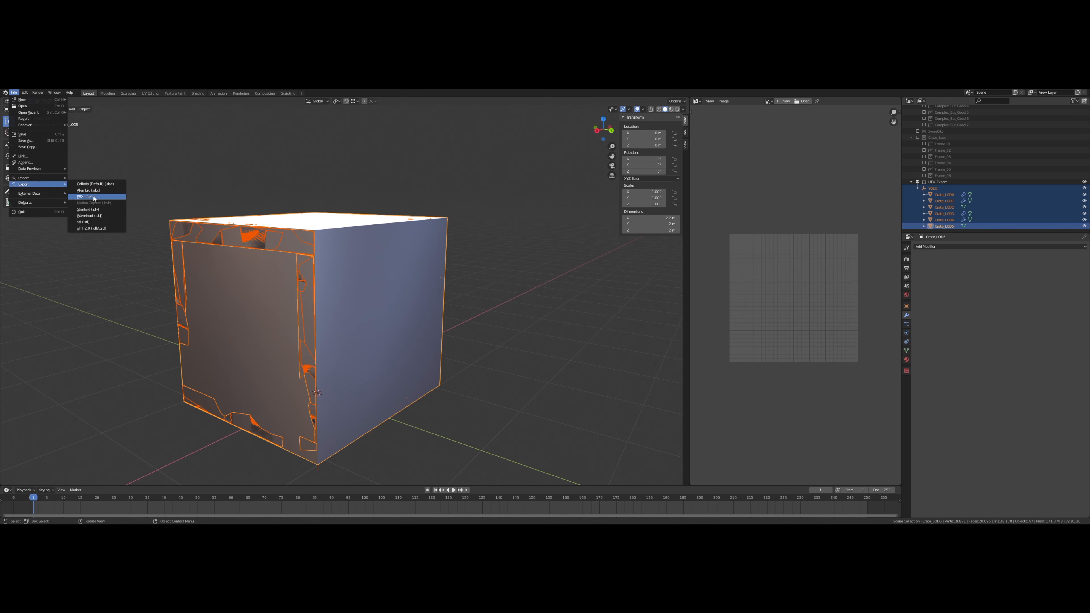
left_click(94, 197)
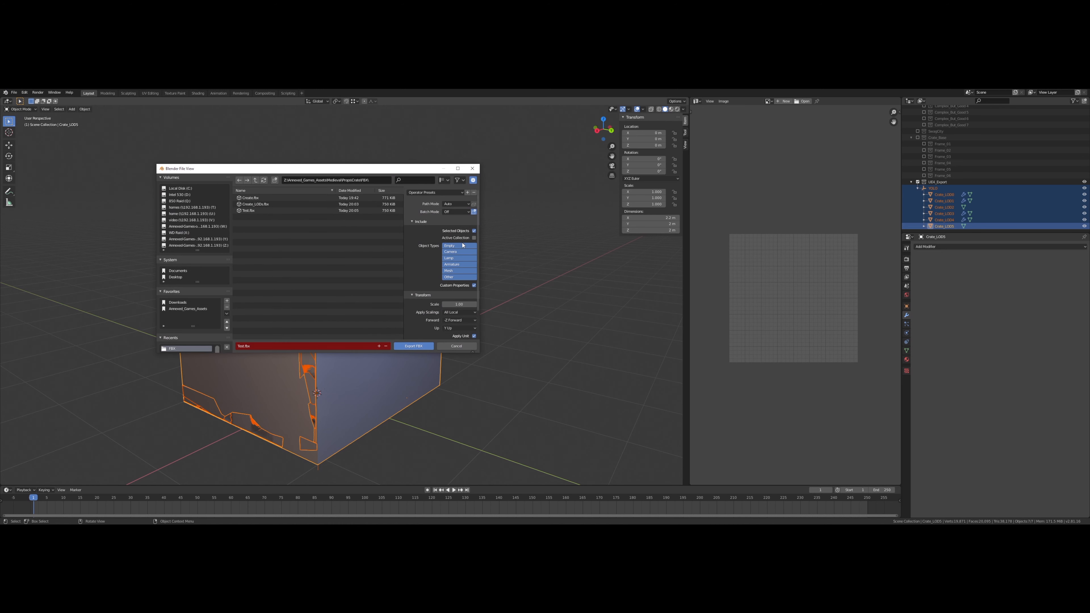
Review the include, transform and geometry options and export the selected objects as FBX over the existing Create_LODs.fbx.
scroll(468, 246, "down", 2)
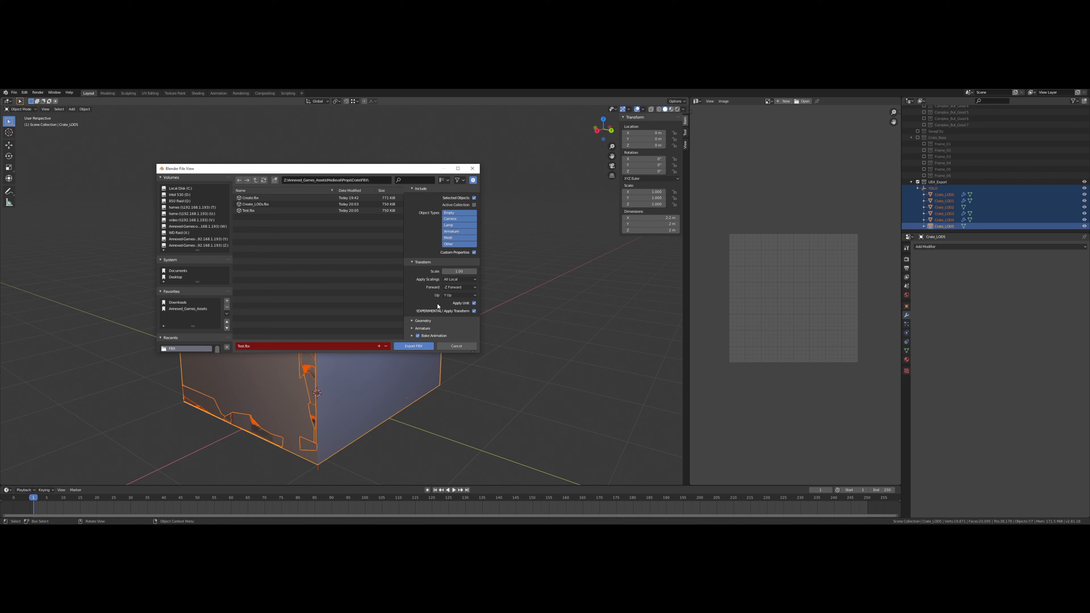
left_click(422, 321)
scroll(429, 319, "down", 3)
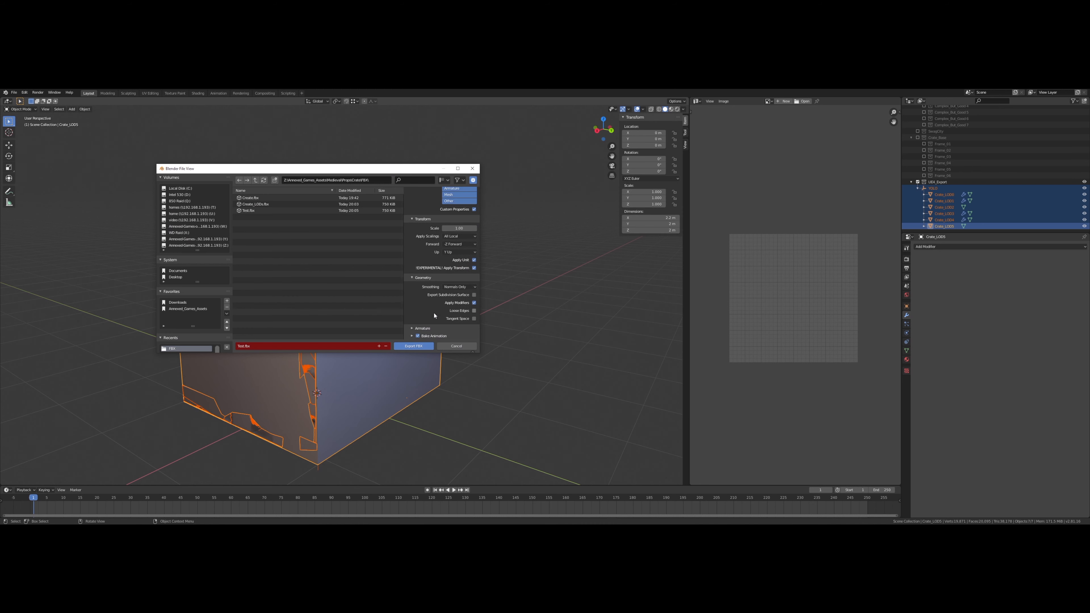
scroll(469, 306, "up", 4)
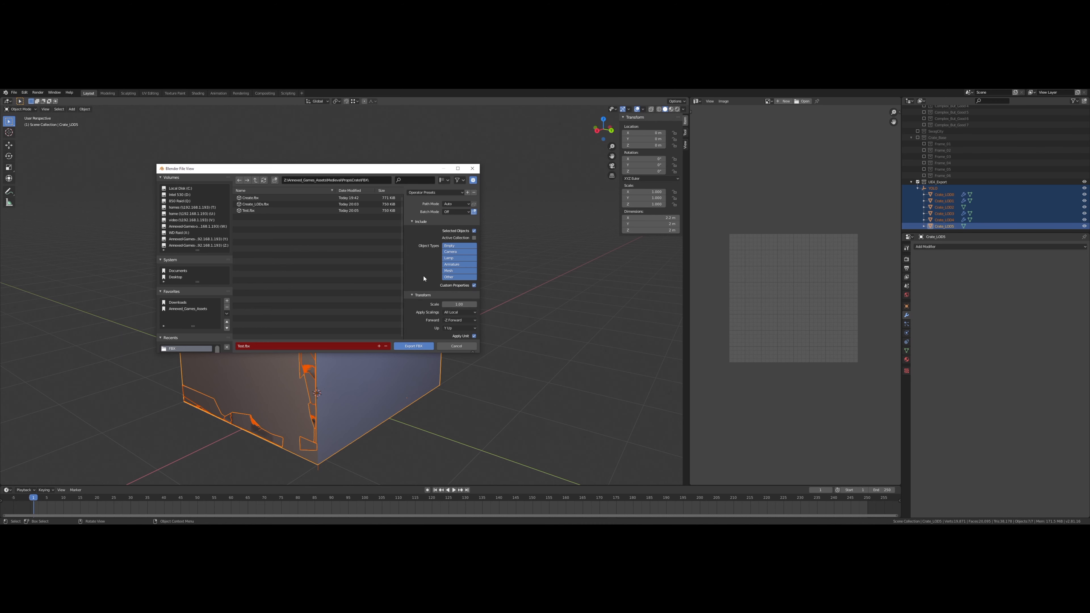
scroll(424, 278, "down", 5)
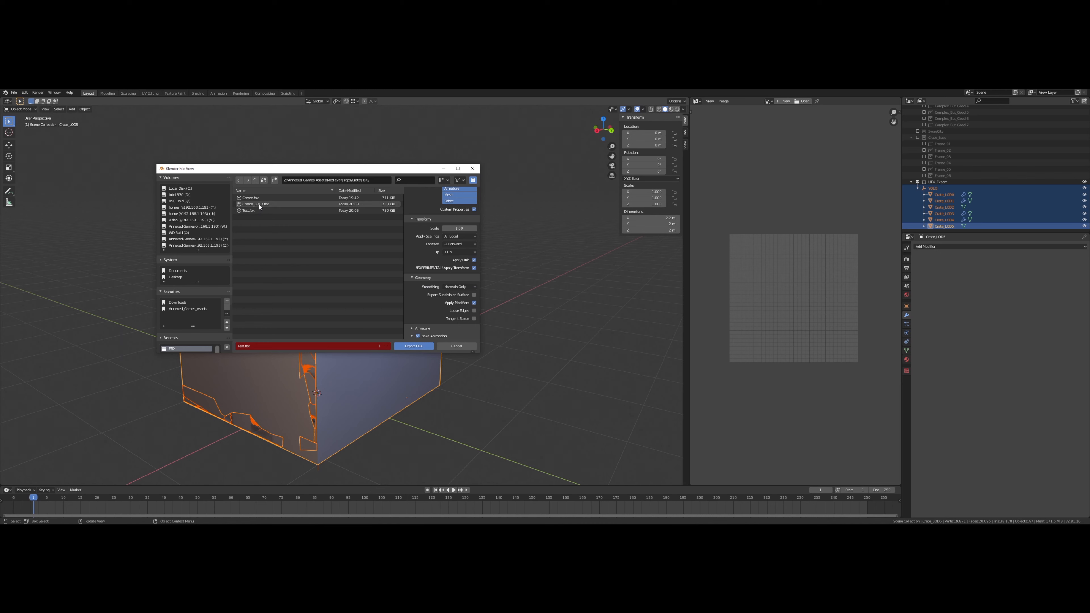
left_click(260, 206)
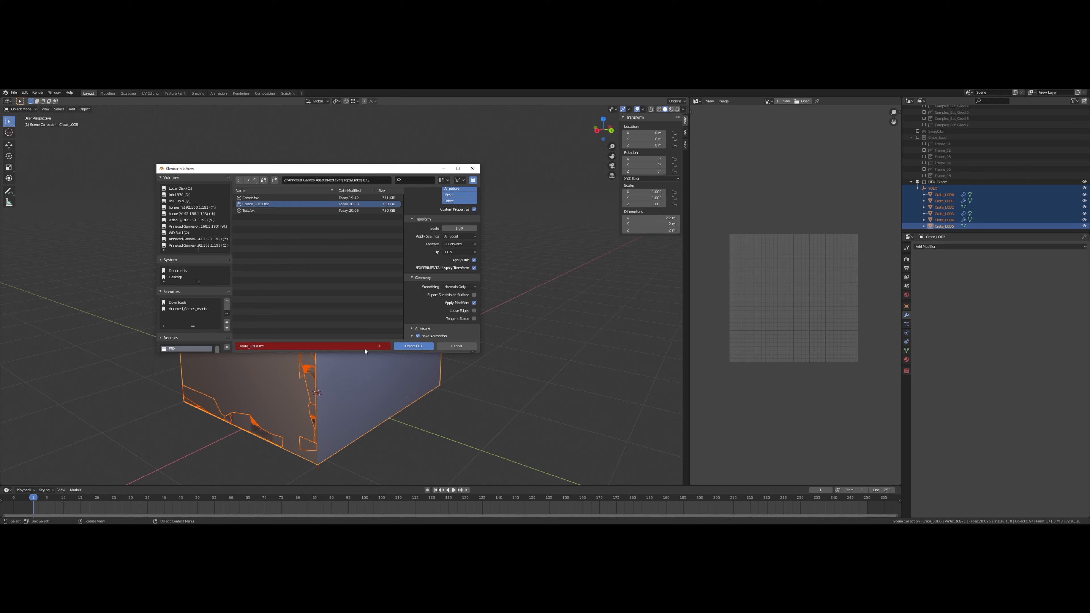
left_click(413, 347)
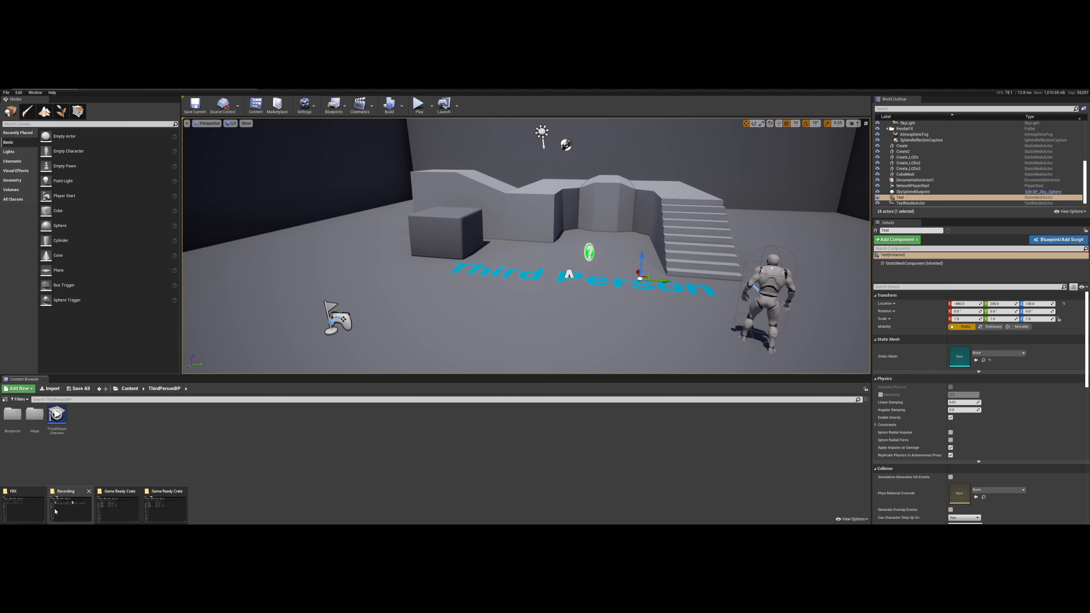
Switch to Unreal Editor and import Create_LODs.fbx into the ThirdPersonBP content folder as a static mesh with mesh LODs.
left_click(40, 510)
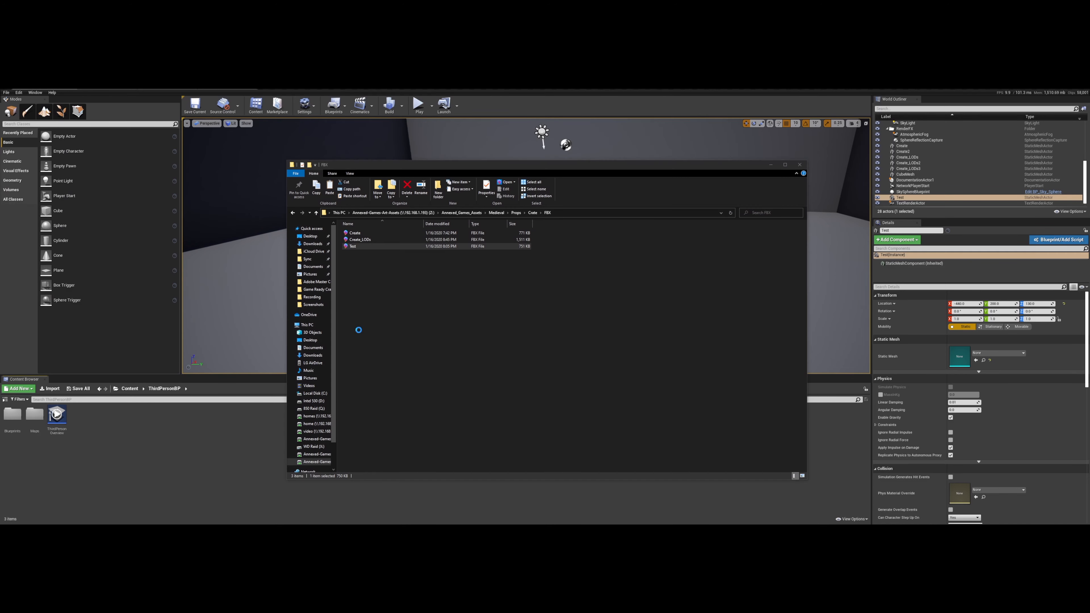
left_click(365, 241)
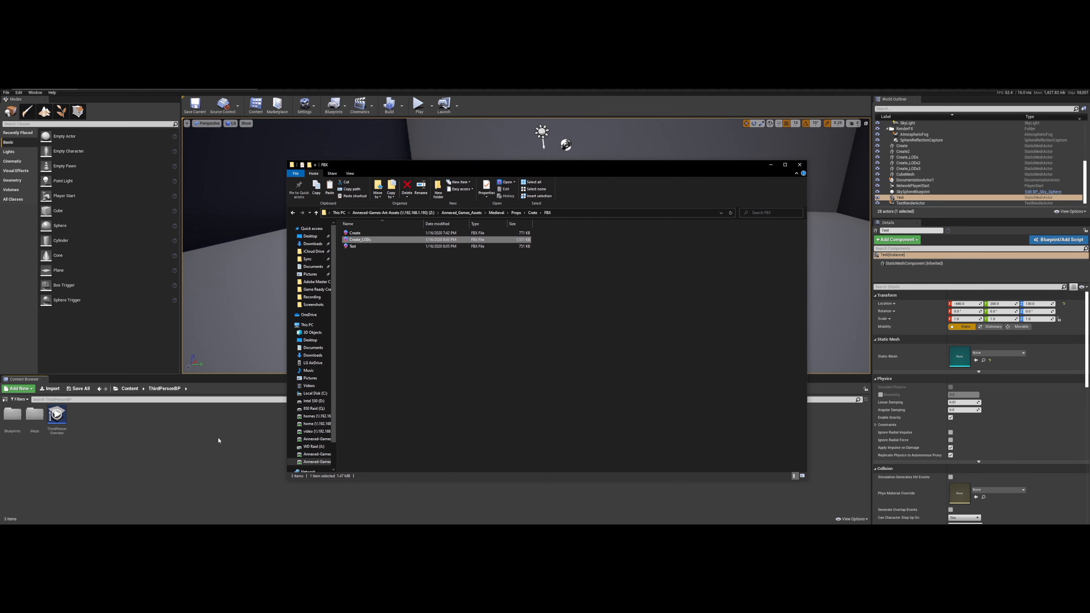
left_click_drag(222, 440, 223, 438)
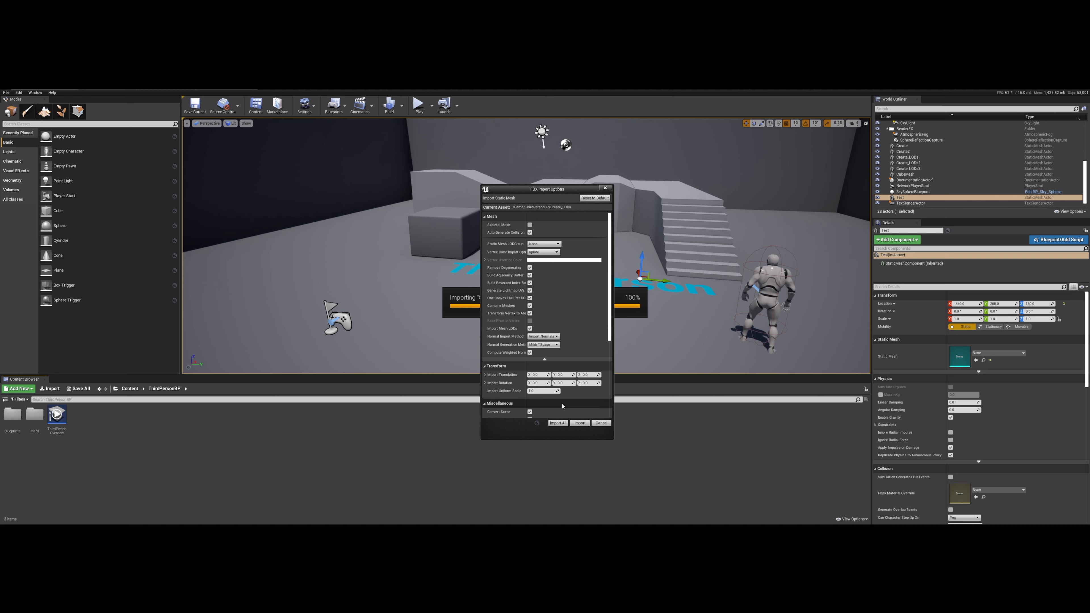
left_click(558, 423)
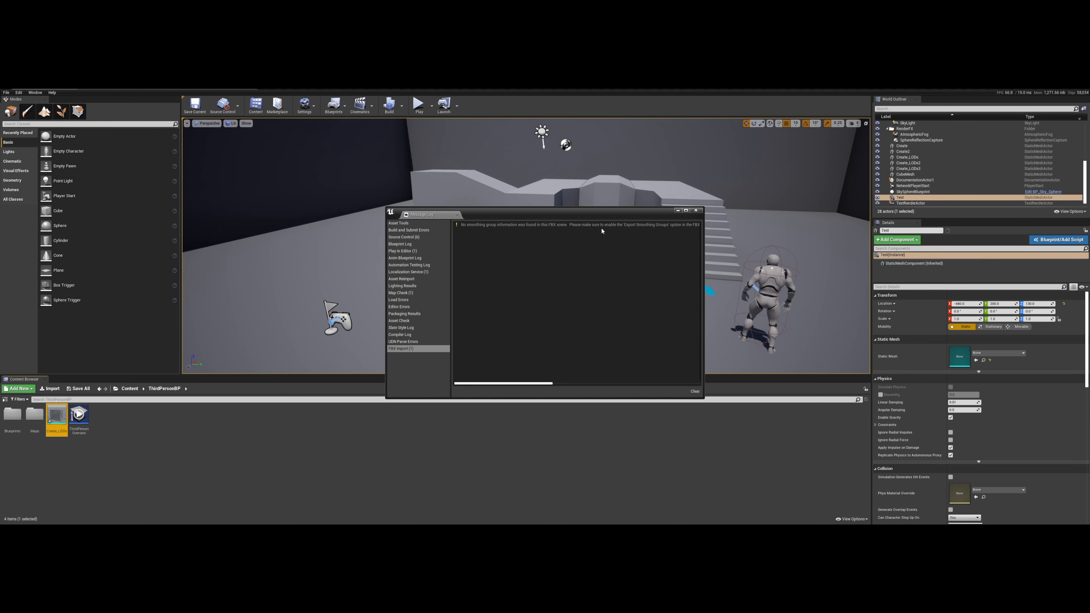
Read the FBX import entry in the message log and close the log.
left_click(554, 232)
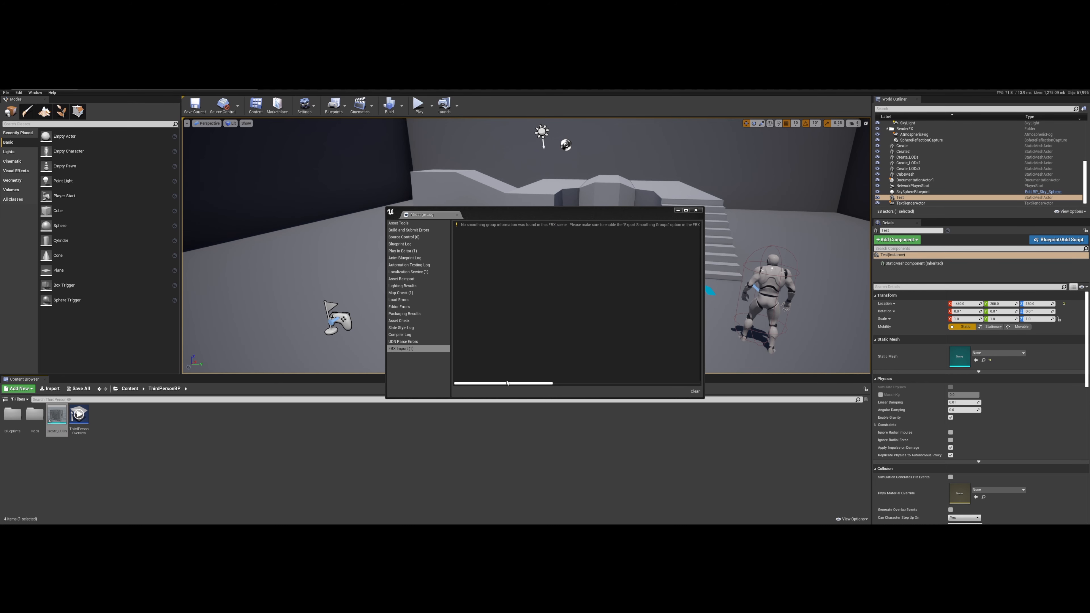
mouse_move(508, 384)
left_mouse_down()
mouse_move(621, 386)
mouse_move(503, 365)
left_mouse_up()
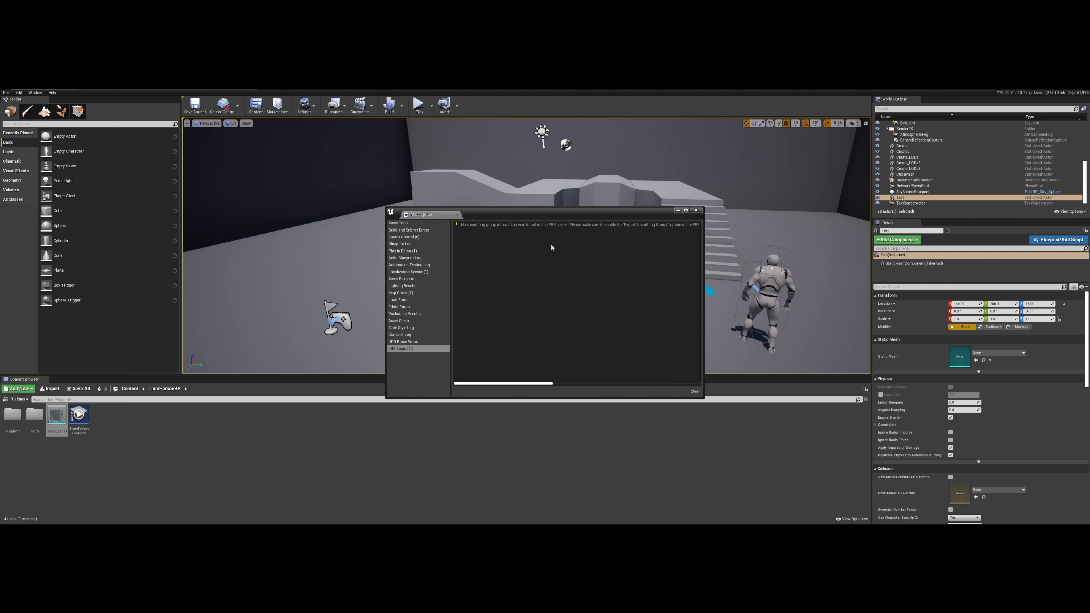
left_click(486, 224)
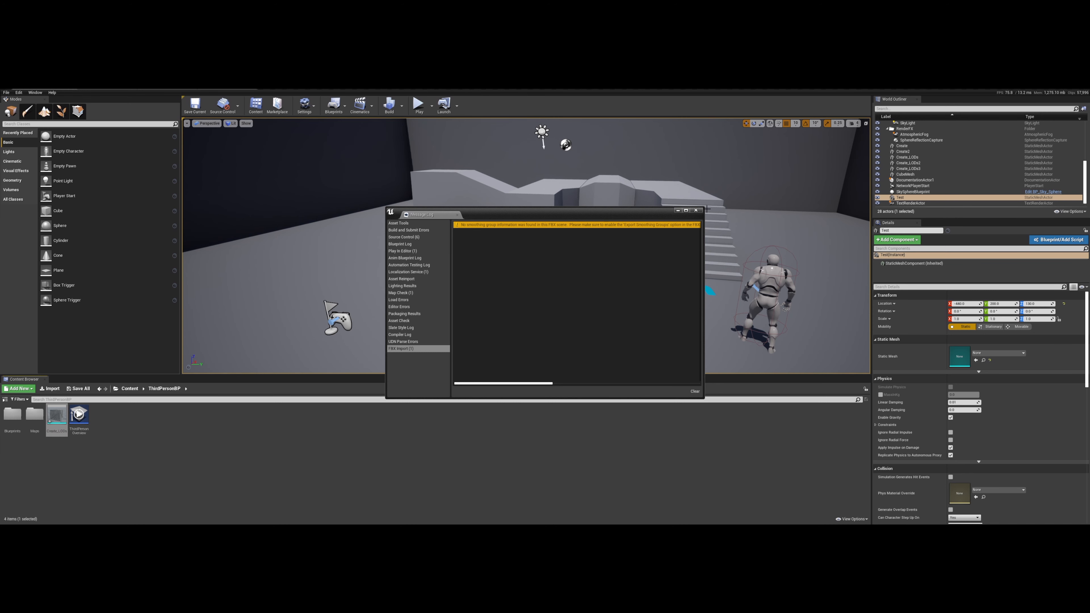
left_click(696, 210)
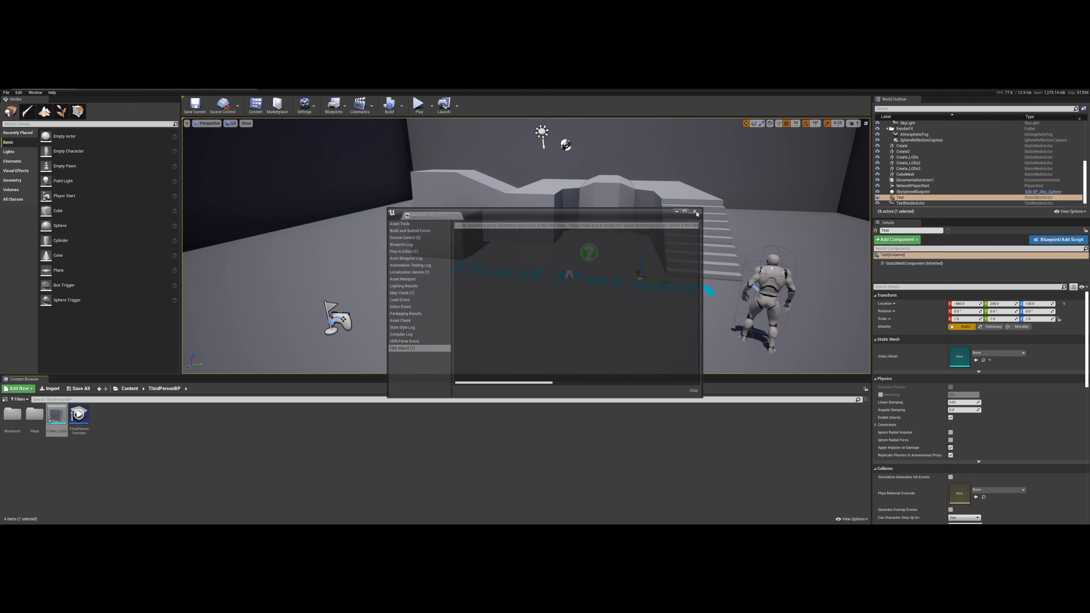
Open the imported Create_LODs static mesh from the ThirdPersonBP folder for inspection.
left_click(56, 425)
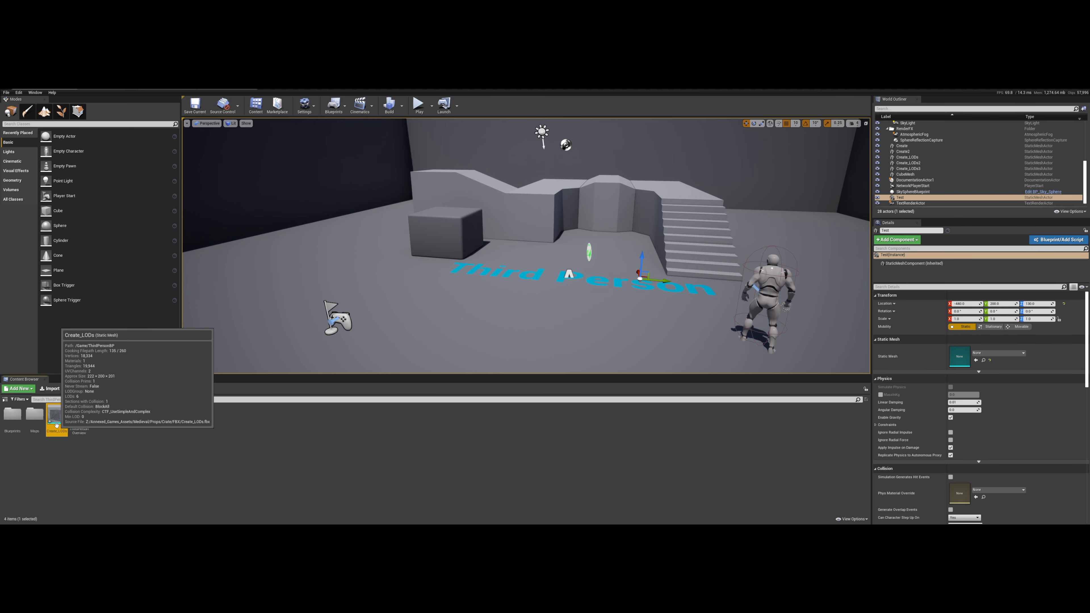
double_click(56, 425)
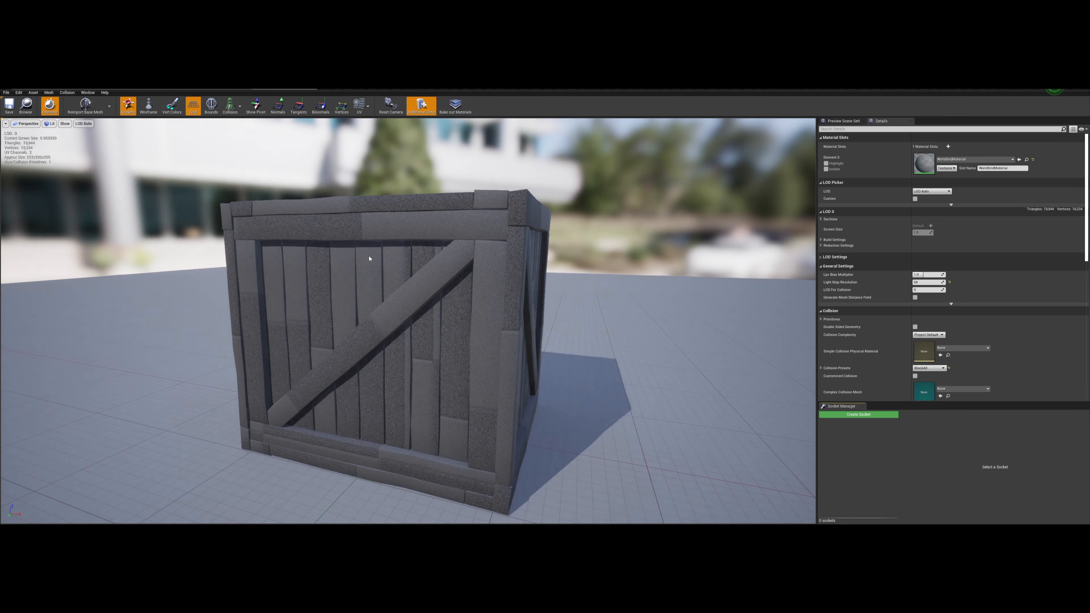
Preview the crate mesh at LOD 0, LOD 1, LOD 2 and LOD 4 to compare their levels of detail.
left_click(81, 125)
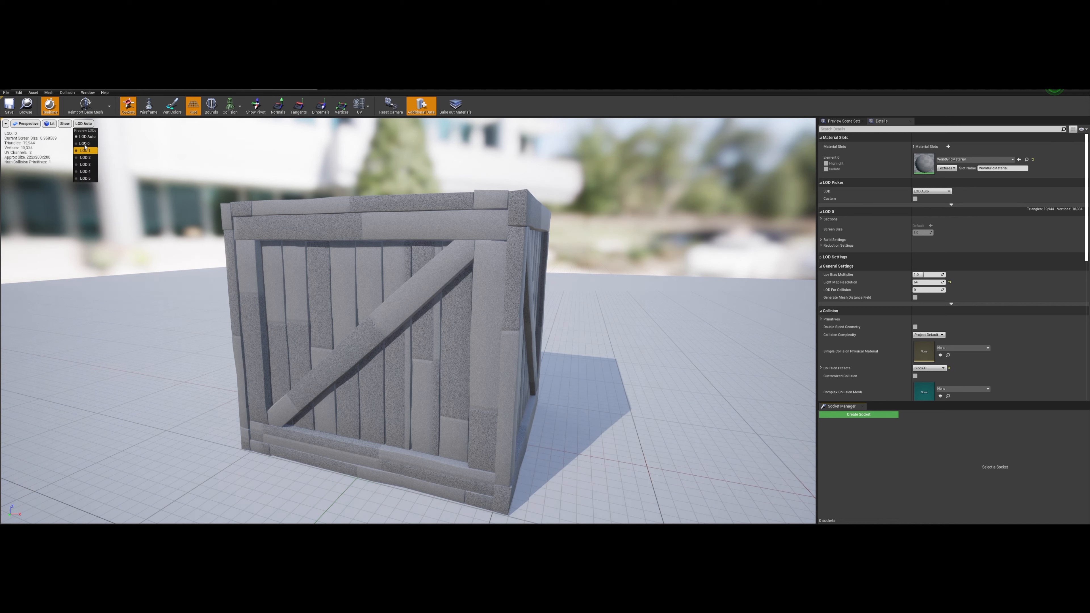
left_click(85, 144)
left_click(81, 124)
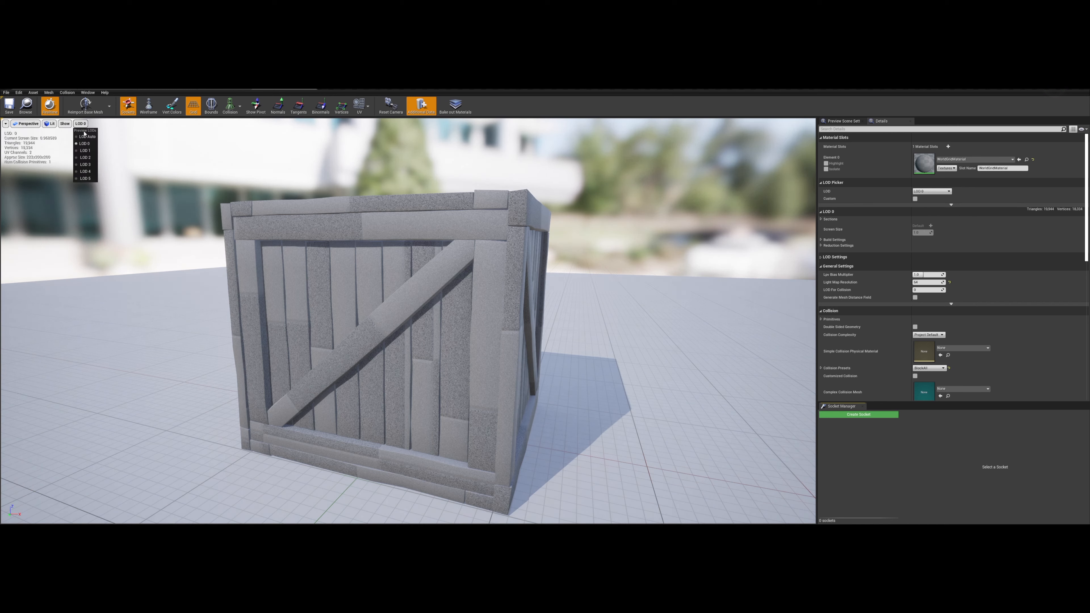
left_click(84, 151)
left_click(81, 123)
left_click(85, 157)
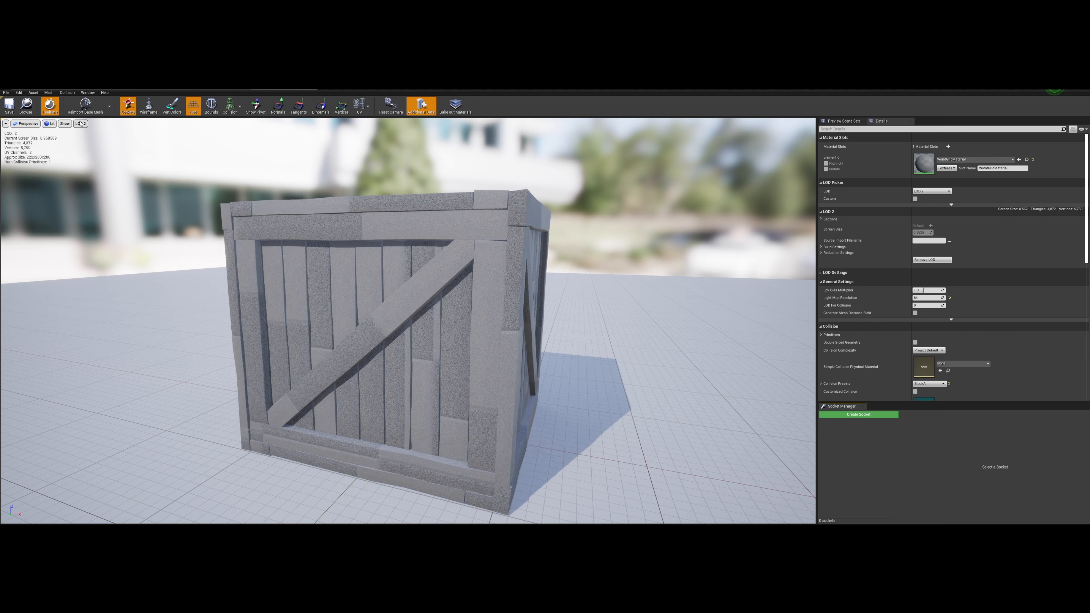
left_click(81, 124)
left_click(85, 171)
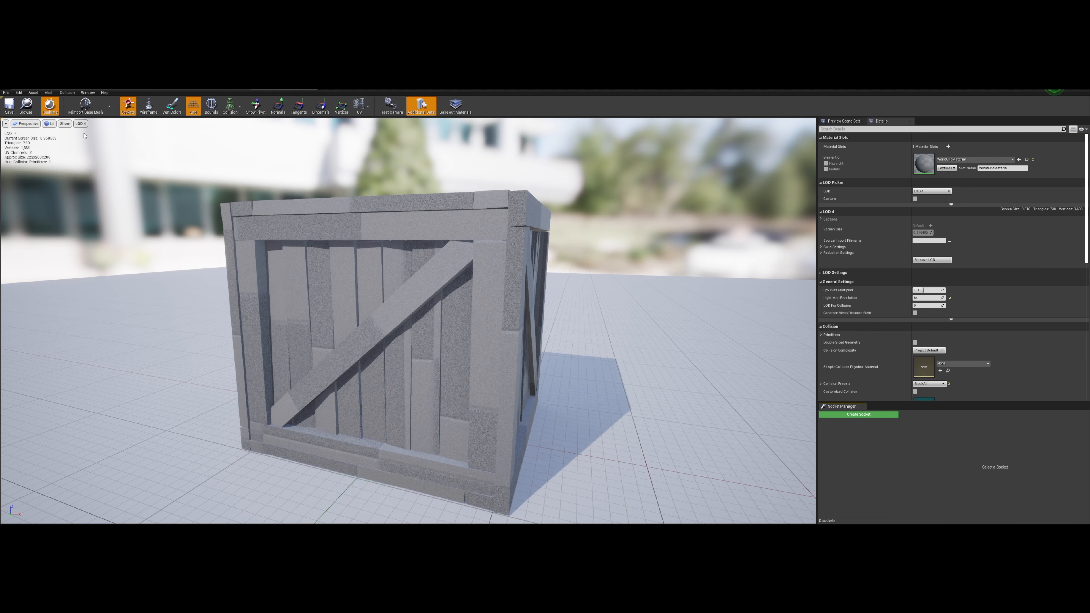
Preview the crate at LOD 5 from near and far, and return the preview to LOD Auto.
left_click(81, 124)
left_click(85, 178)
scroll(375, 295, "up", 5)
scroll(375, 295, "down", 8)
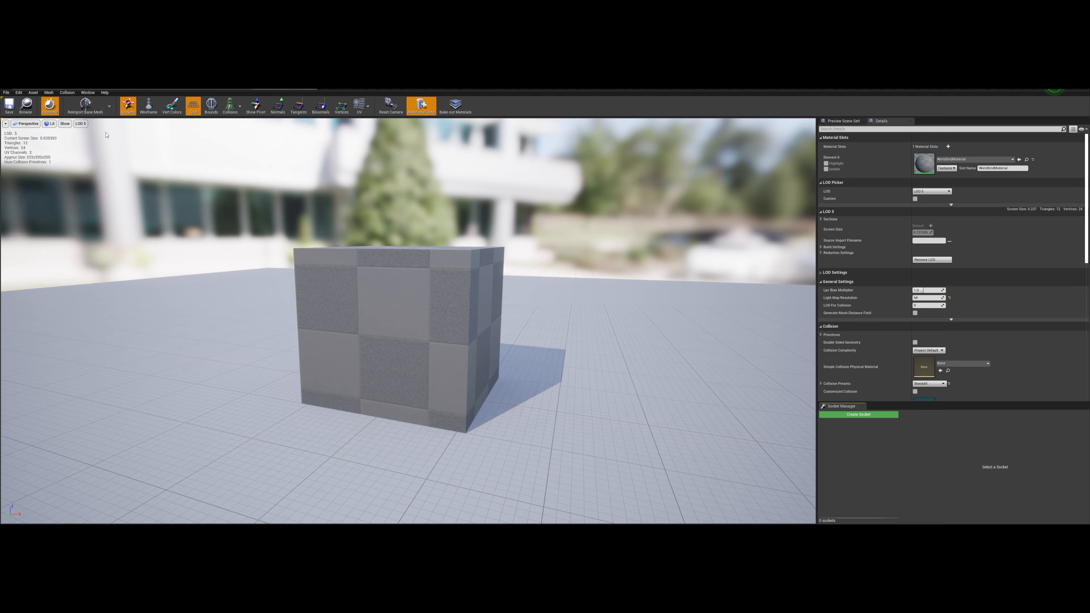
left_click(81, 124)
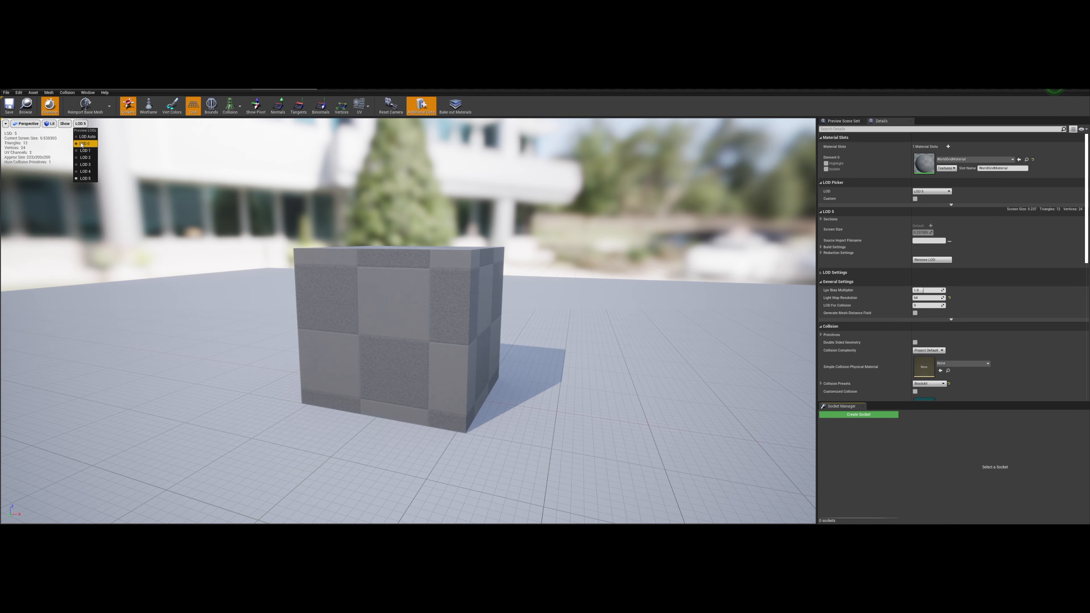
left_click(85, 137)
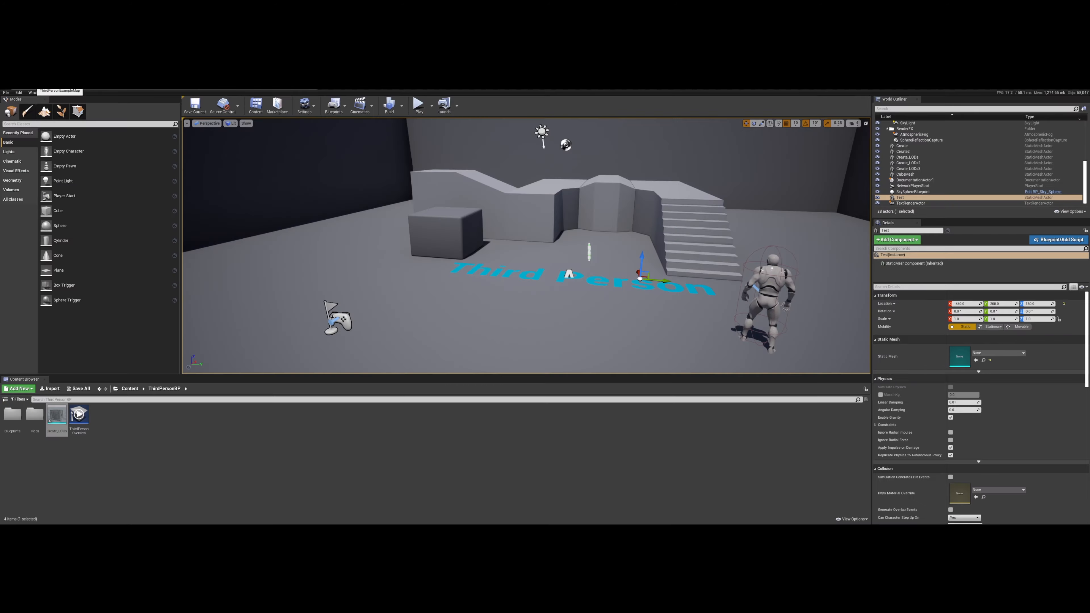
Import the base color, normal and packed occlusion-roughness PNGs from the Crate project's Textures folder into the ThirdPersonBP content folder.
mouse_move(62, 418)
mouse_move(65, 528)
left_click(34, 514)
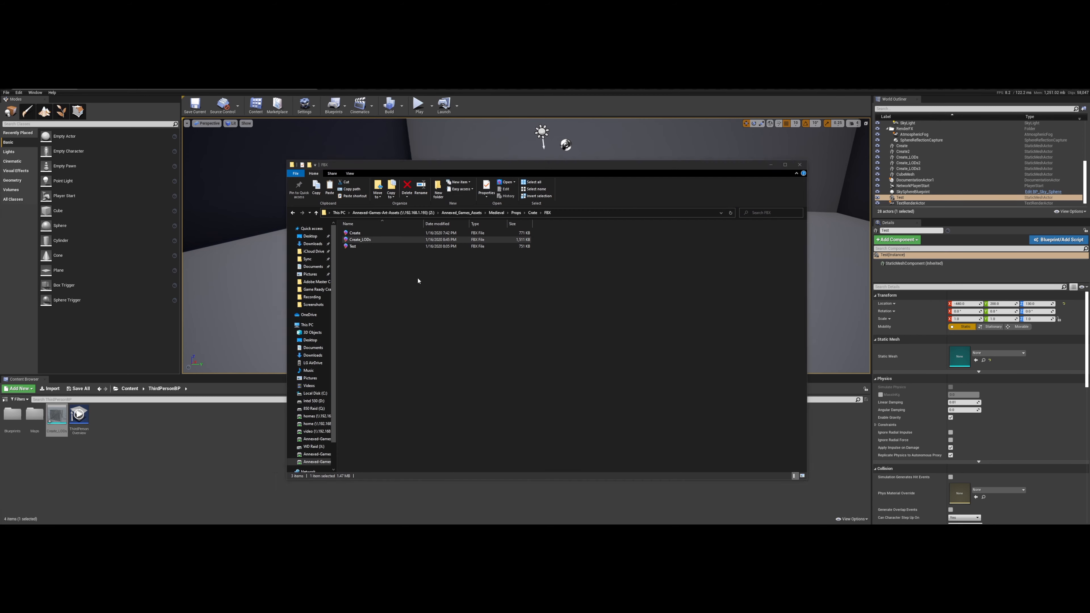
left_click(533, 213)
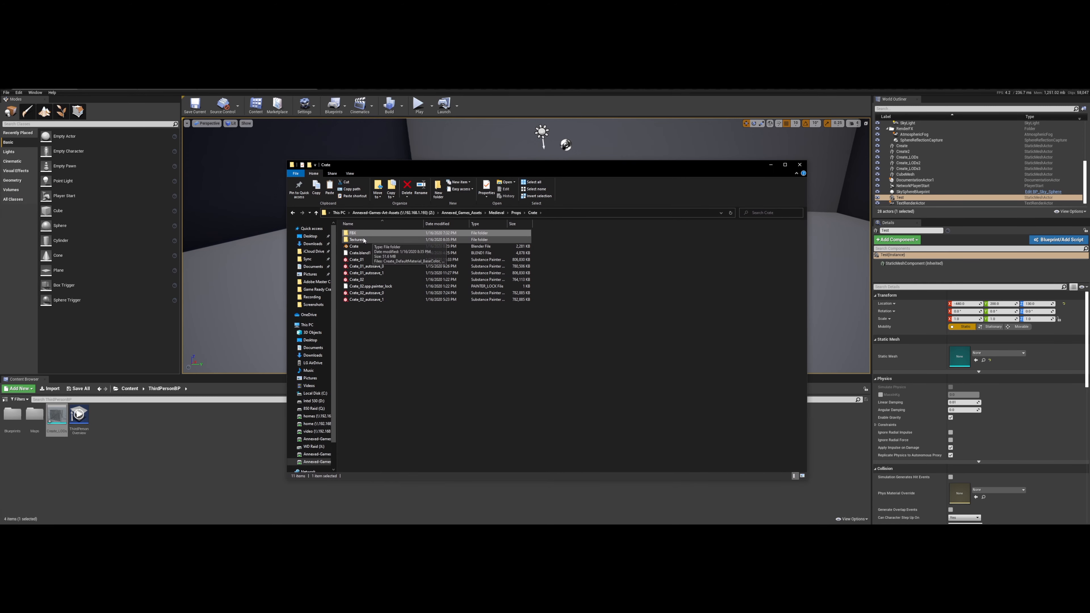
double_click(363, 240)
left_click_drag(369, 274, 380, 235)
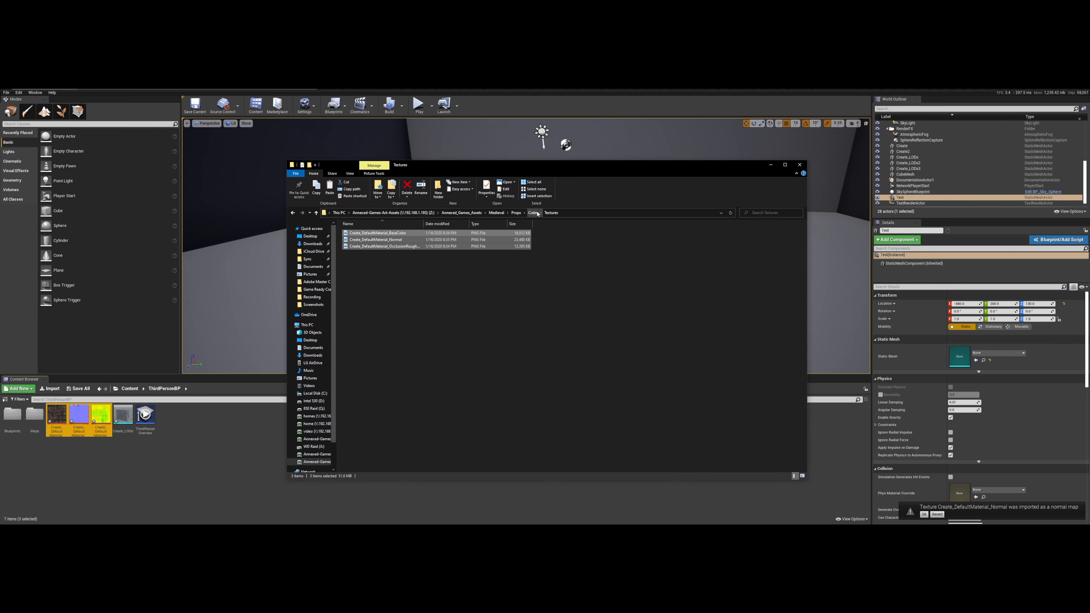
Create a new material named Crate_Mat in the ThirdPersonBP folder.
left_click(198, 425)
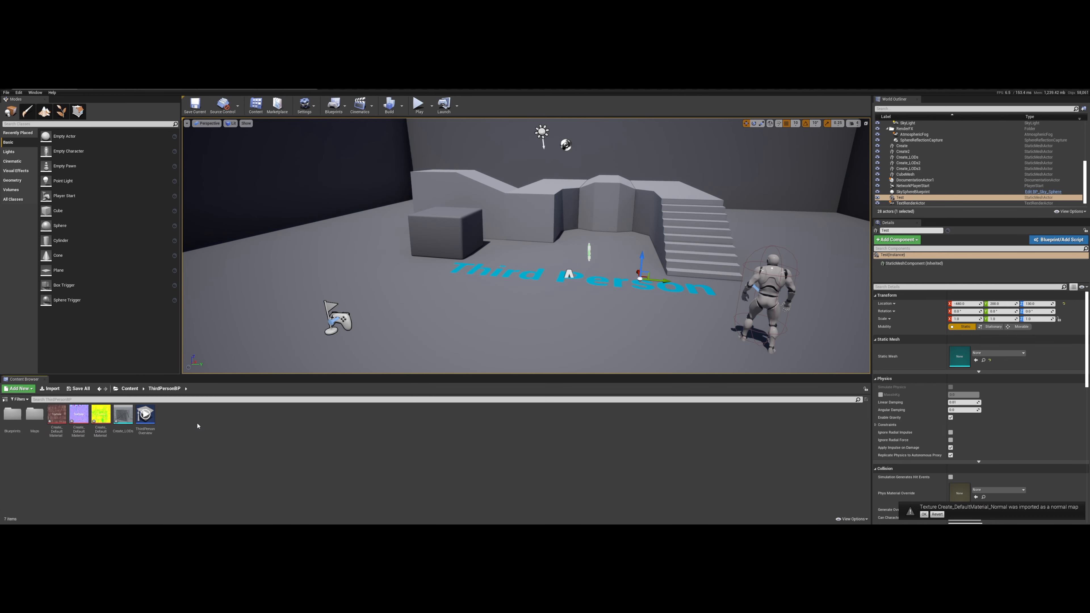
right_click(199, 425)
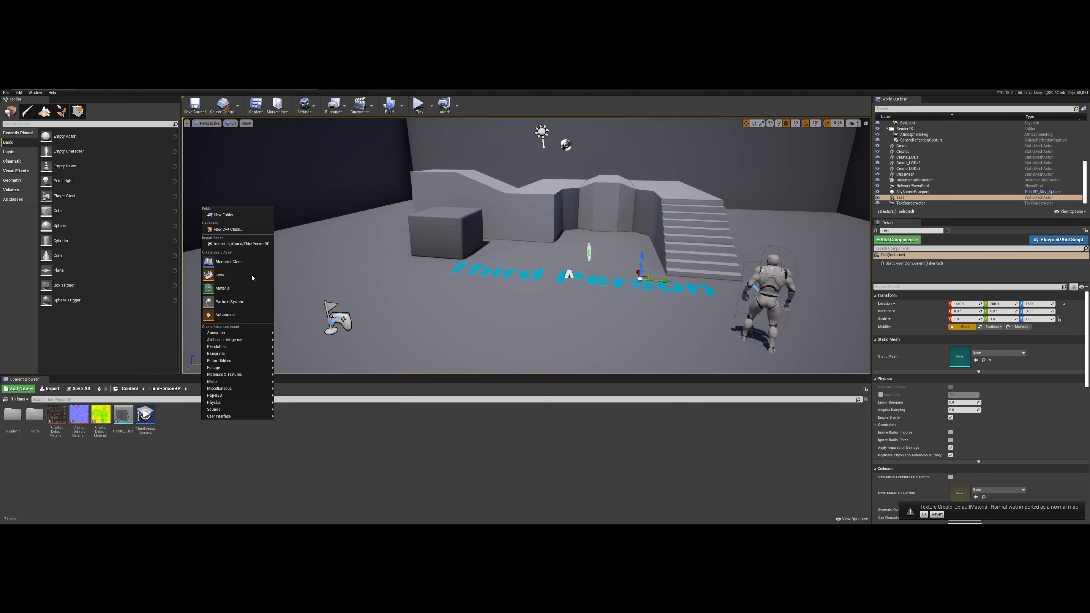
left_click(229, 288)
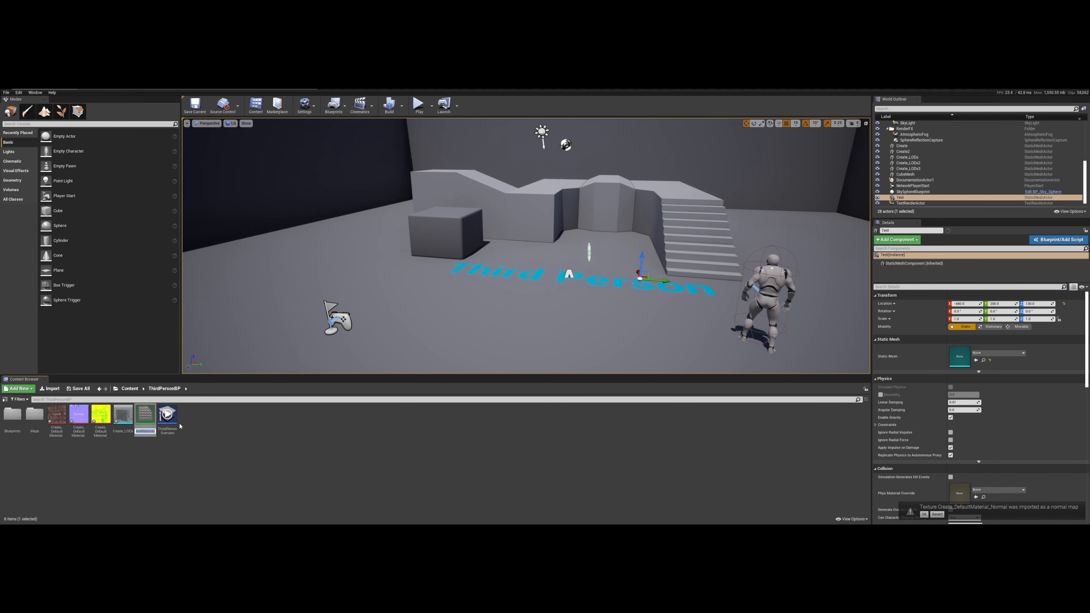
type("Crate")
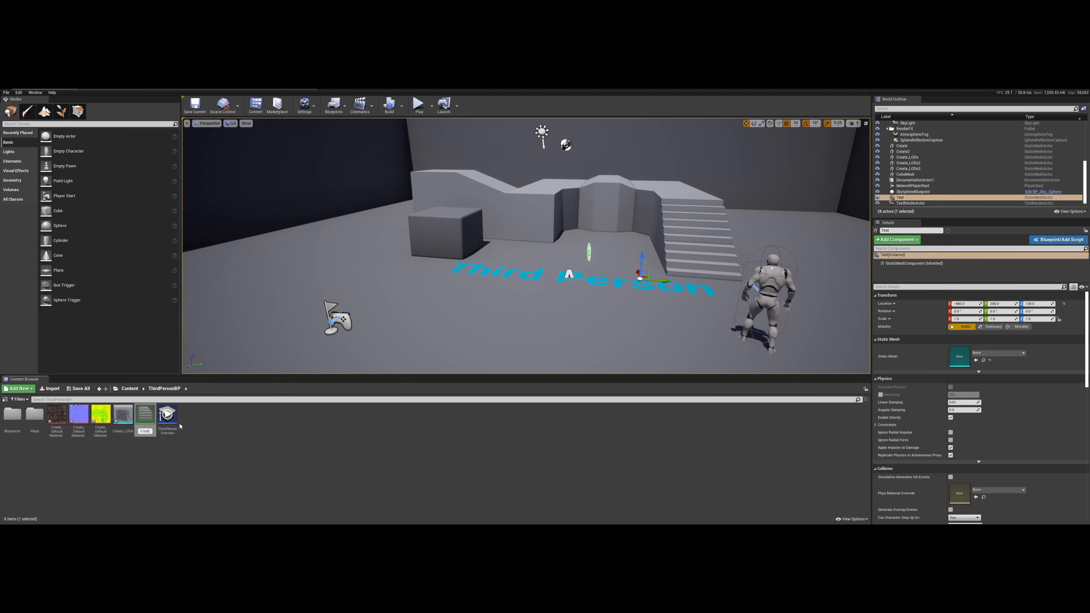
type("_Mat")
key("Return")
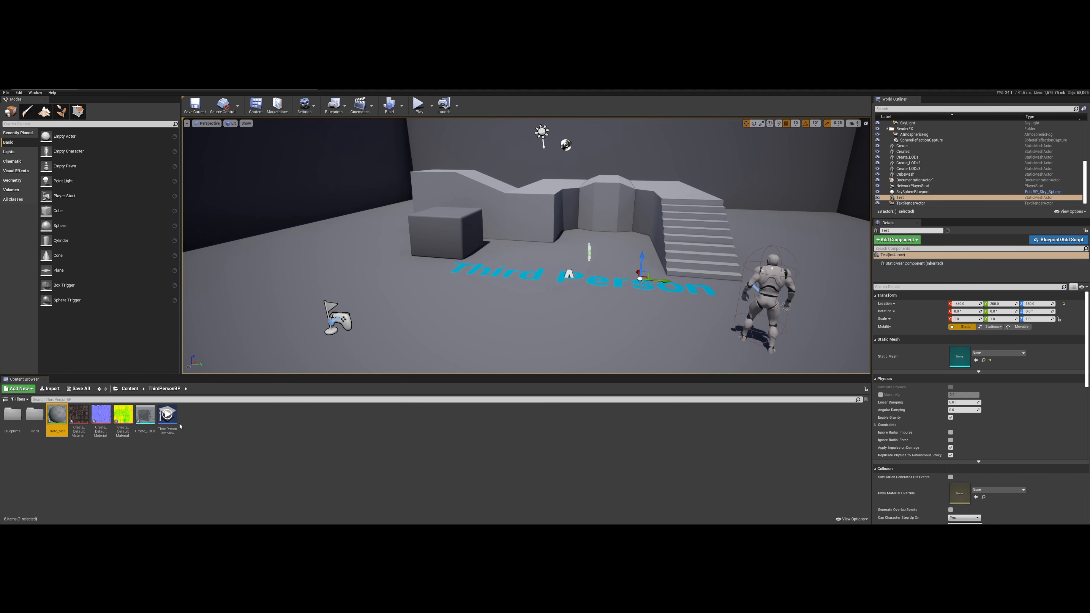
Open Crate_Mat for editing and add the three imported crate textures to its graph as Texture Sample nodes.
double_click(59, 425)
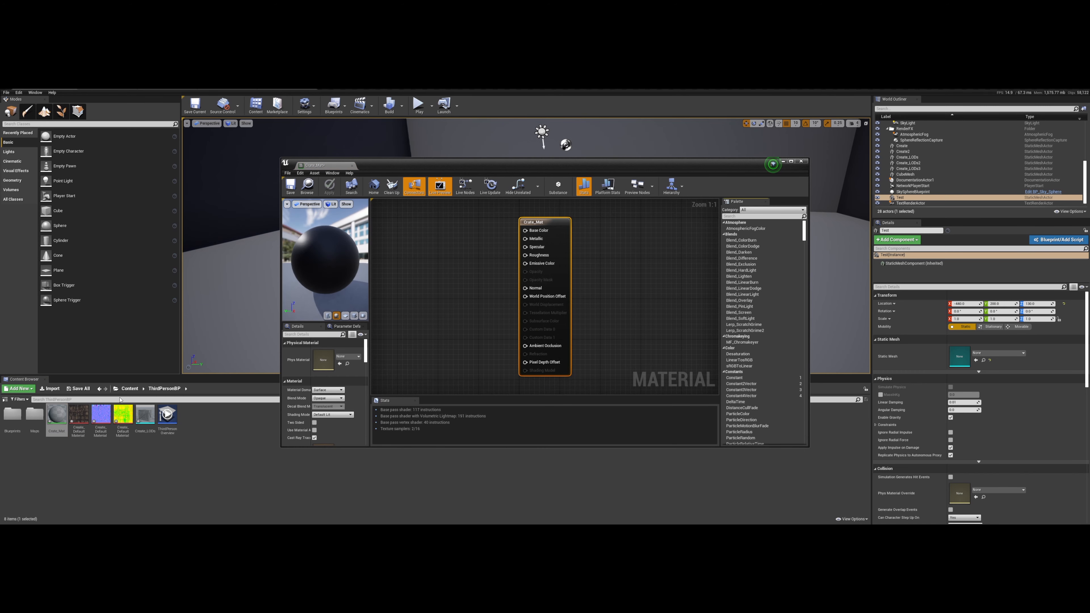
left_click(122, 419)
left_click(81, 417, "shift")
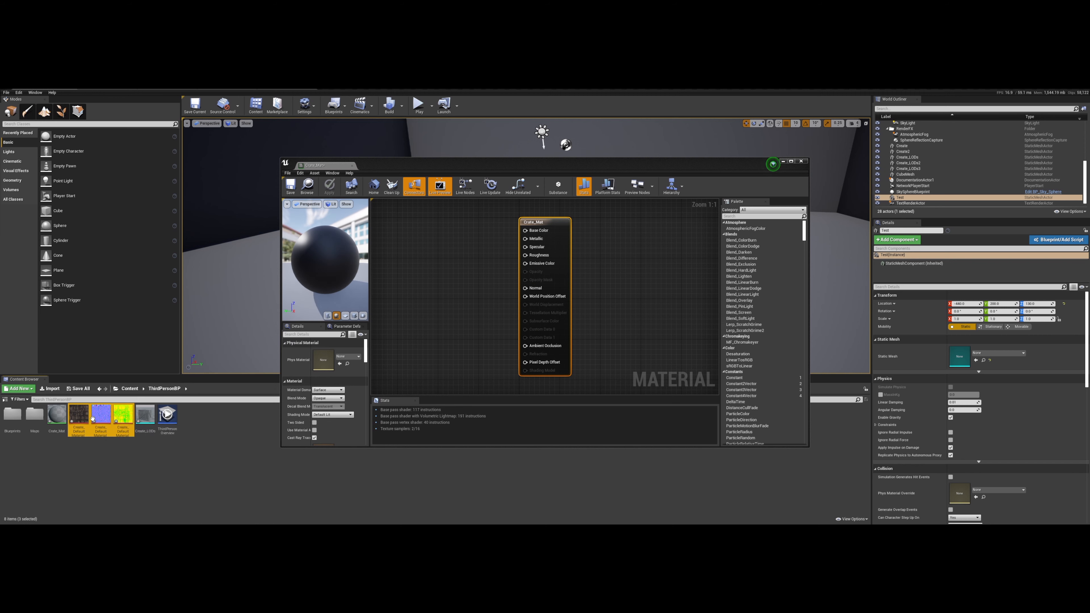
left_click_drag(99, 417, 425, 303)
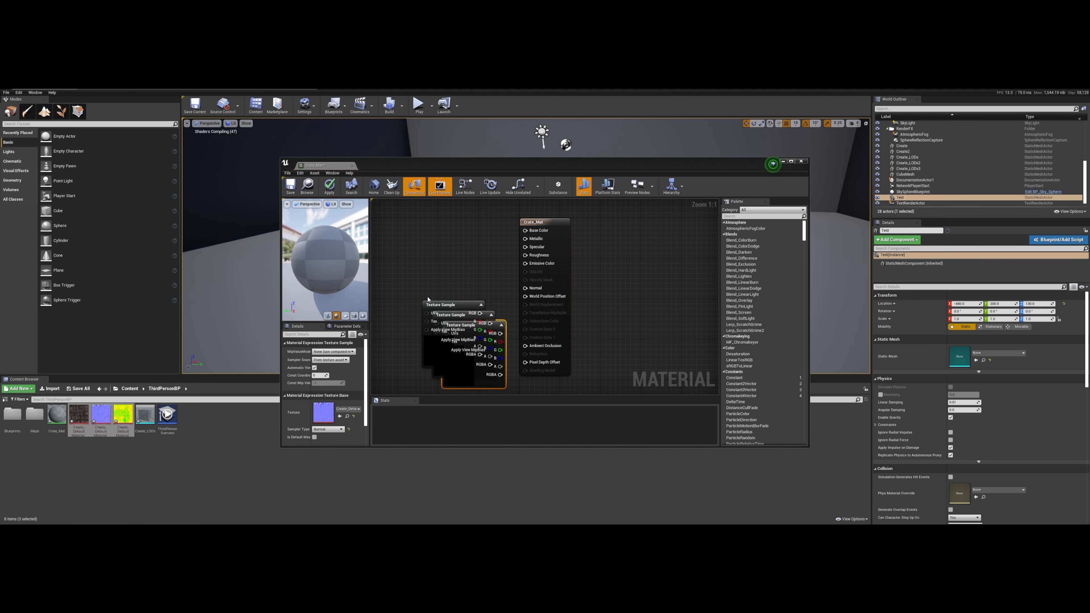
Arrange the three Texture Sample nodes in a column beside the material node: base color, normal, packed texture.
left_click(448, 304)
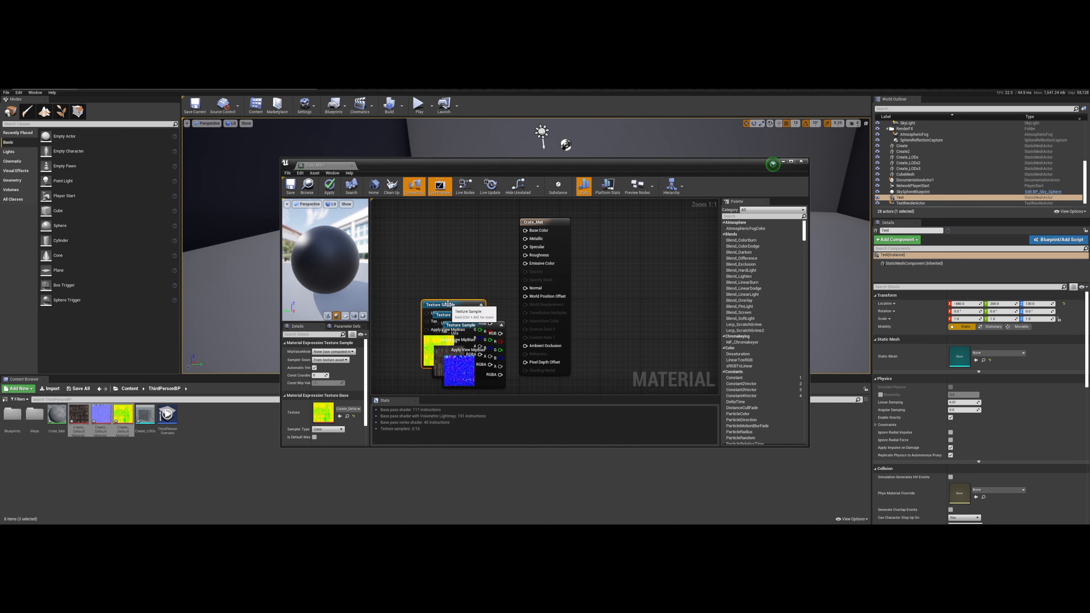
left_click_drag(468, 317, 440, 215)
left_click_drag(451, 309, 416, 354)
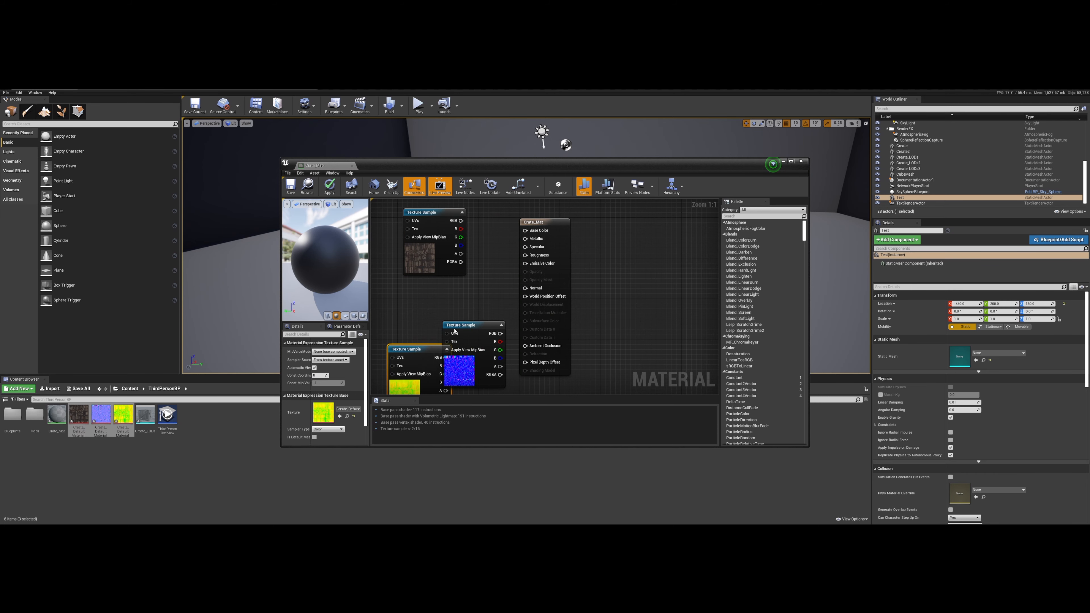
left_click_drag(468, 326, 414, 280)
left_click_drag(428, 224, 408, 214)
right_click_drag(487, 236, 497, 236)
scroll(498, 237, "down", 1)
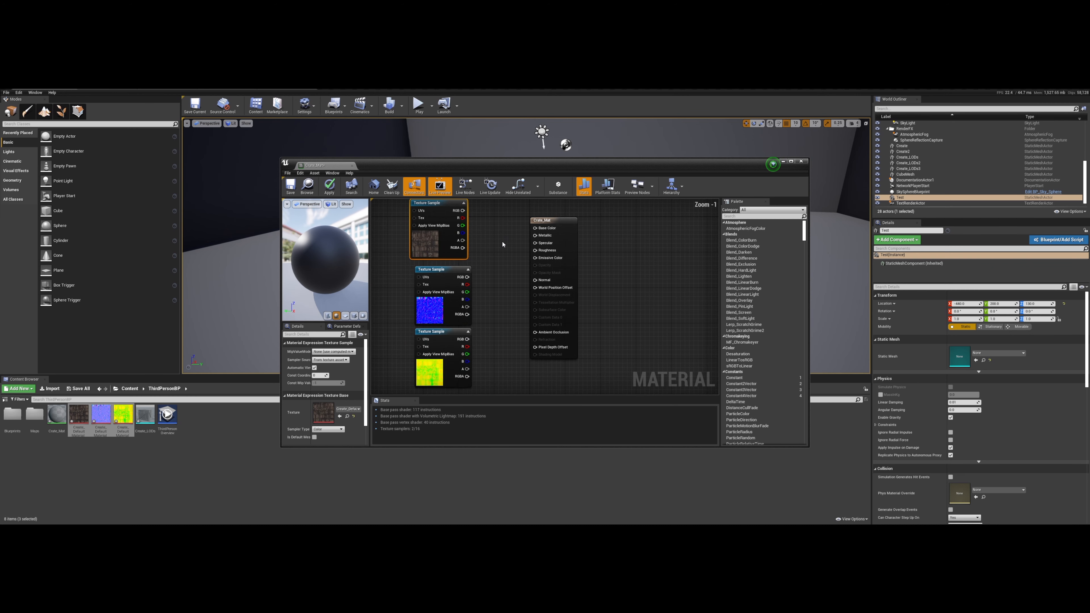
Wire the base color and normal RGB outputs to Base Color and Normal, and the packed texture's R, G, B to Ambient Occlusion, Roughness and Metallic.
left_click_drag(462, 210, 539, 232)
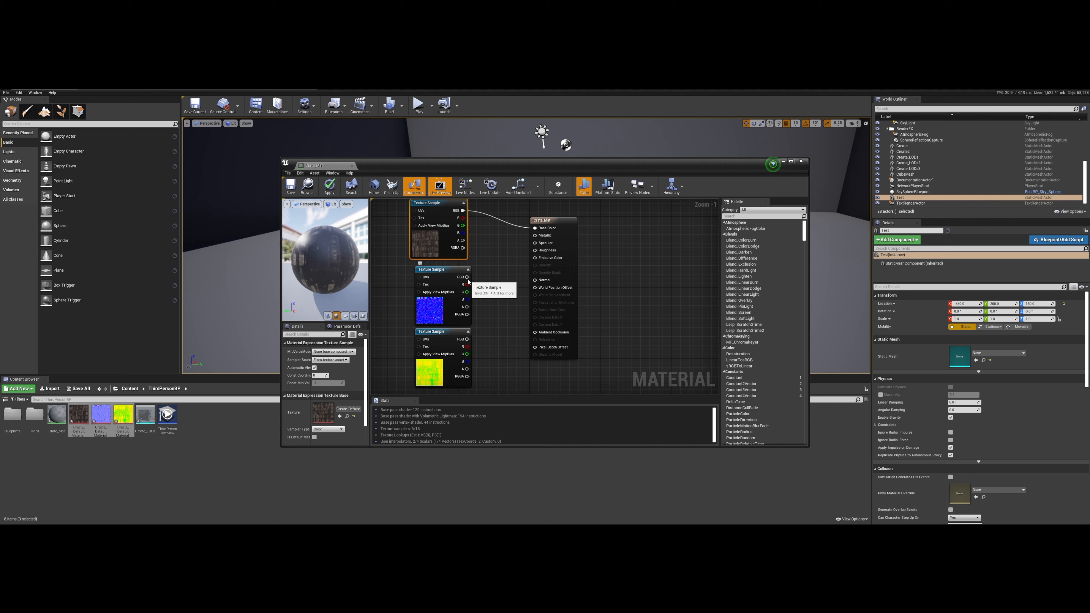
left_click_drag(467, 277, 535, 280)
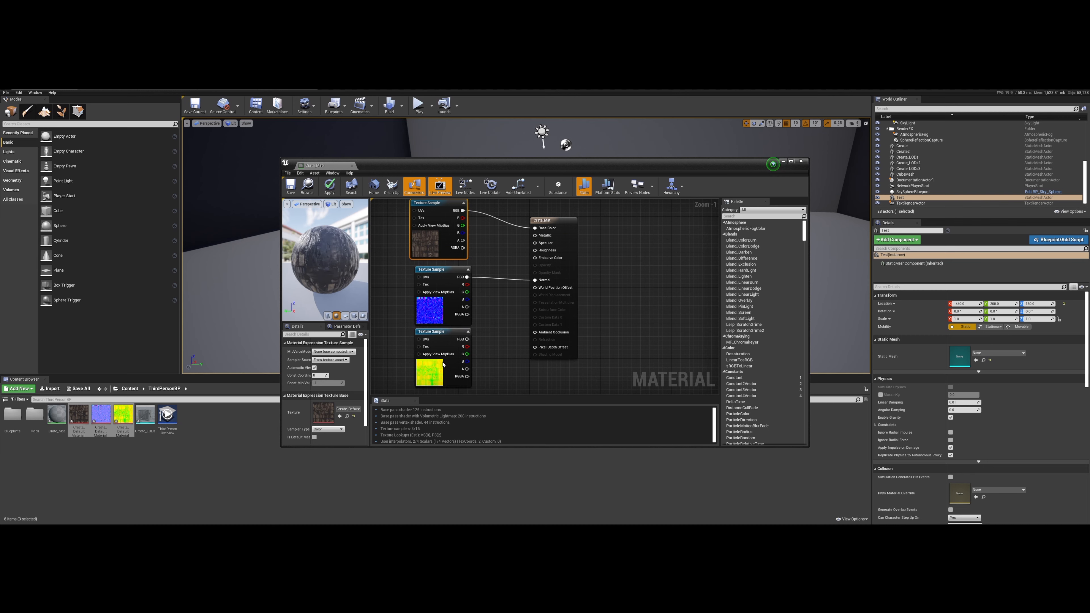
left_click_drag(466, 346, 535, 332)
left_click_drag(466, 354, 535, 250)
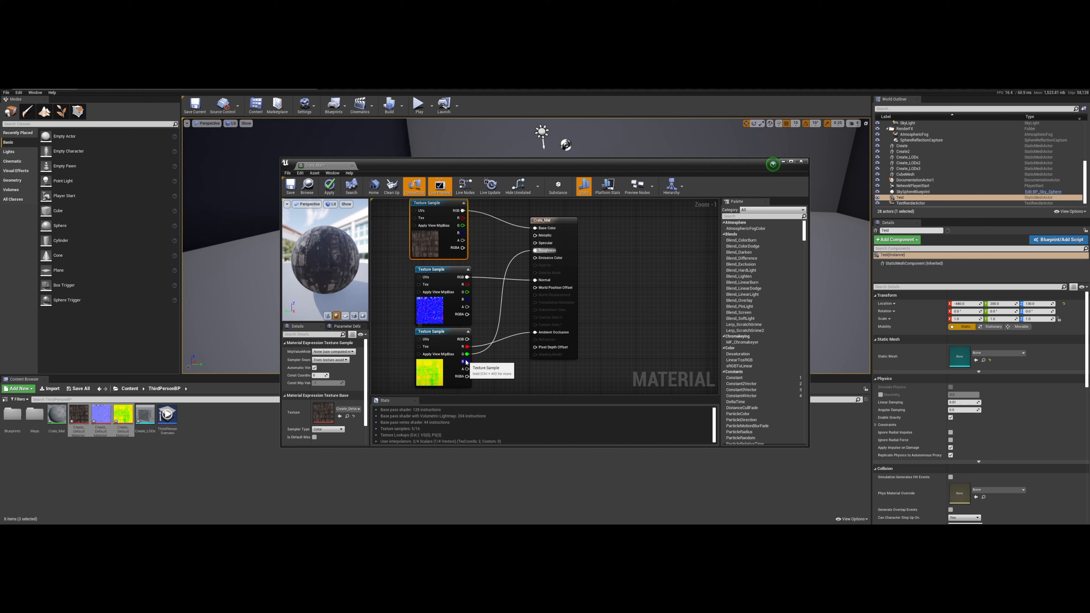
left_click_drag(466, 361, 535, 235)
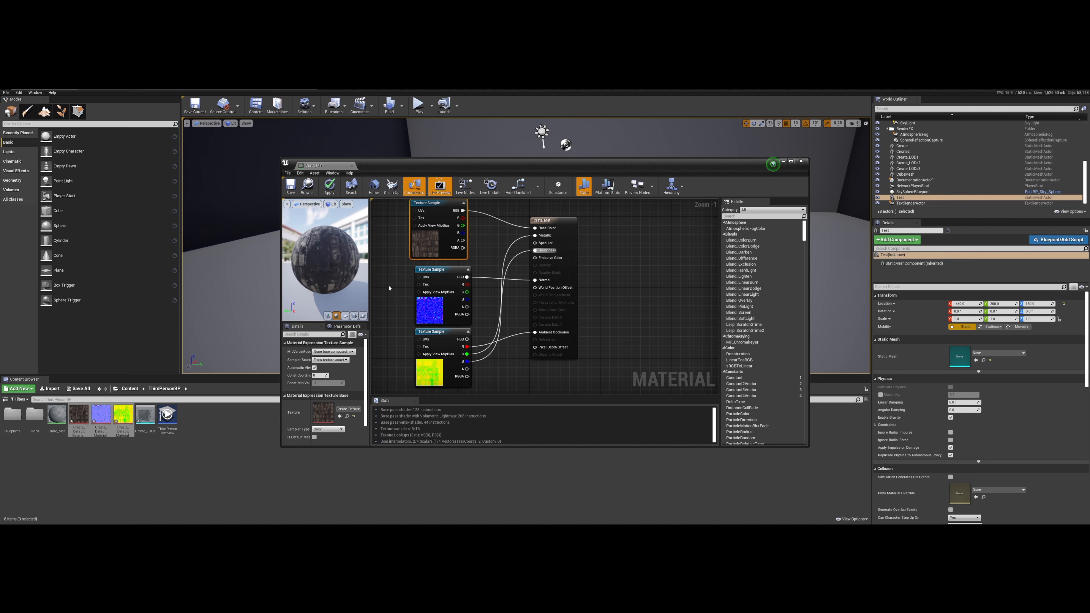
Use the Create_LODs mesh as the material's preview object and inspect the crate up close and from farther away.
left_click(145, 415)
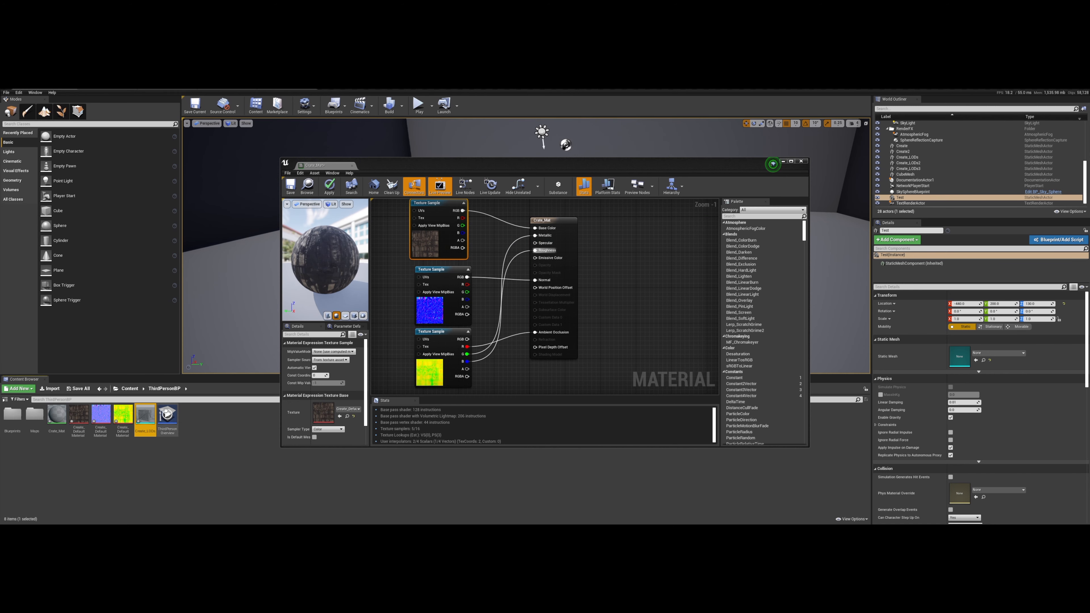
left_click(364, 316)
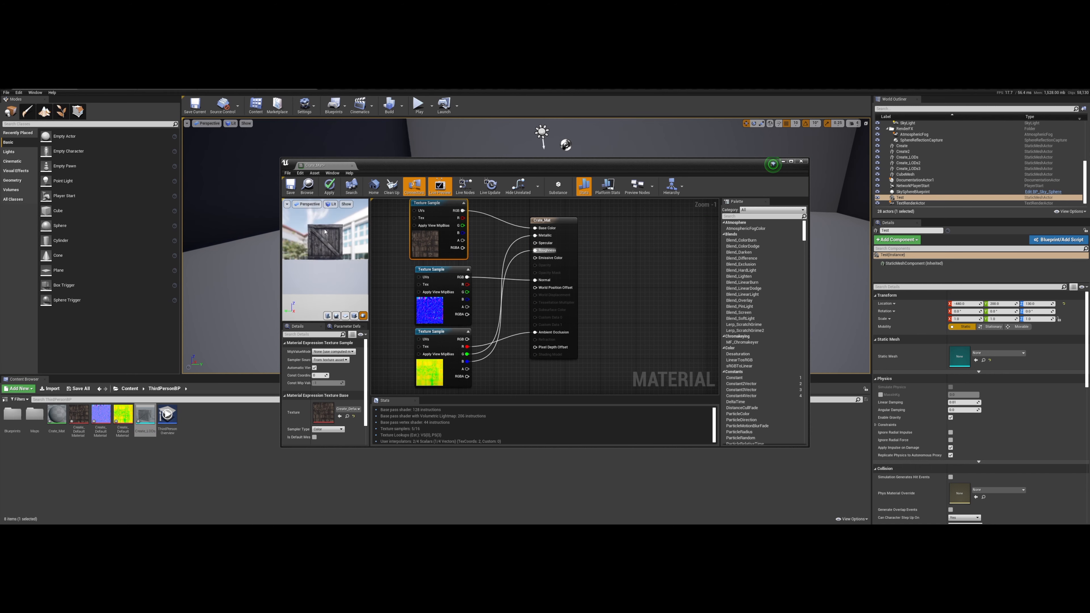
scroll(328, 234, "up", 3)
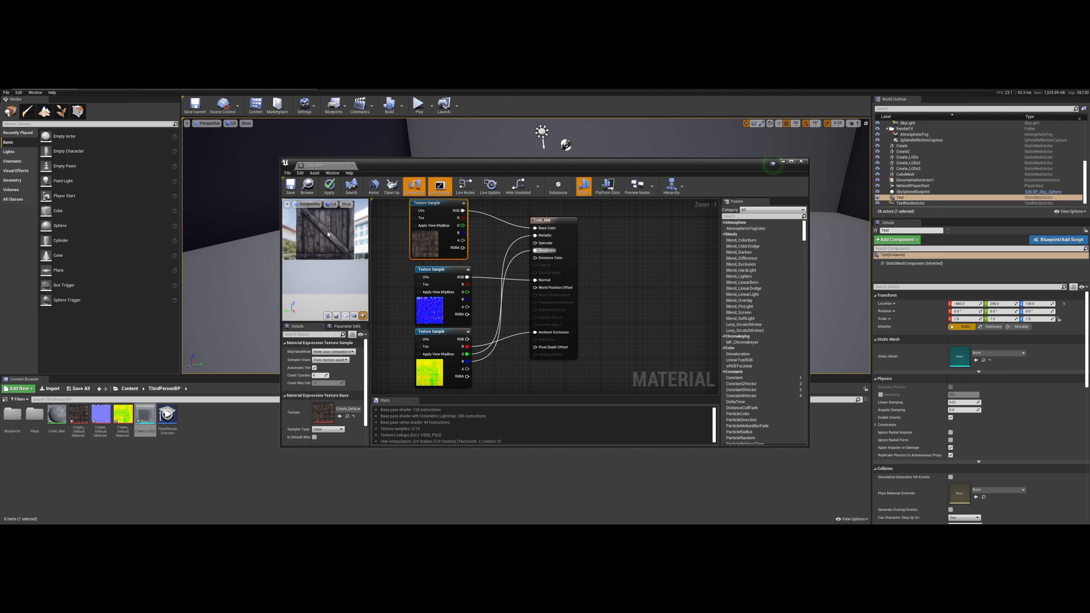
scroll(328, 232, "up", 4)
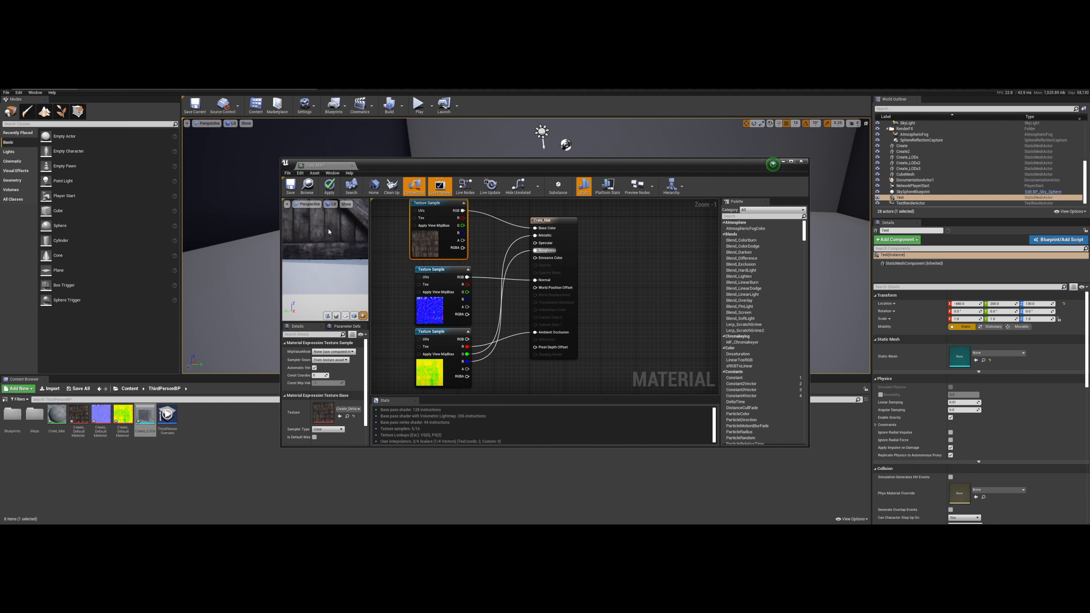
middle_click_drag(329, 231, 353, 261)
scroll(354, 259, "down", 5)
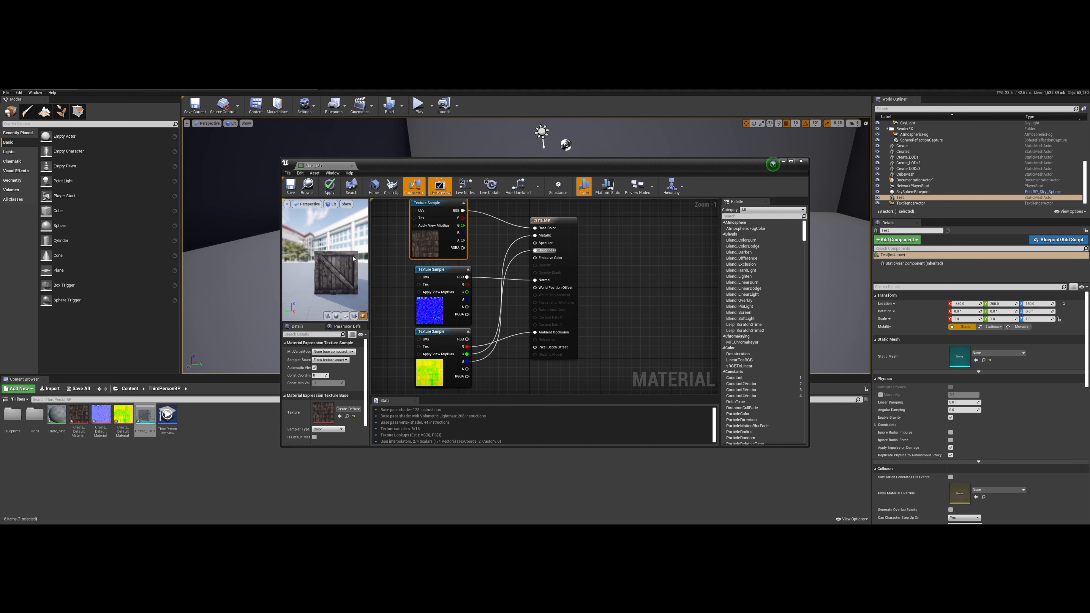
Apply the Crate_Mat changes and inspect the texture settings of the packed Texture Sample node.
left_click(331, 191)
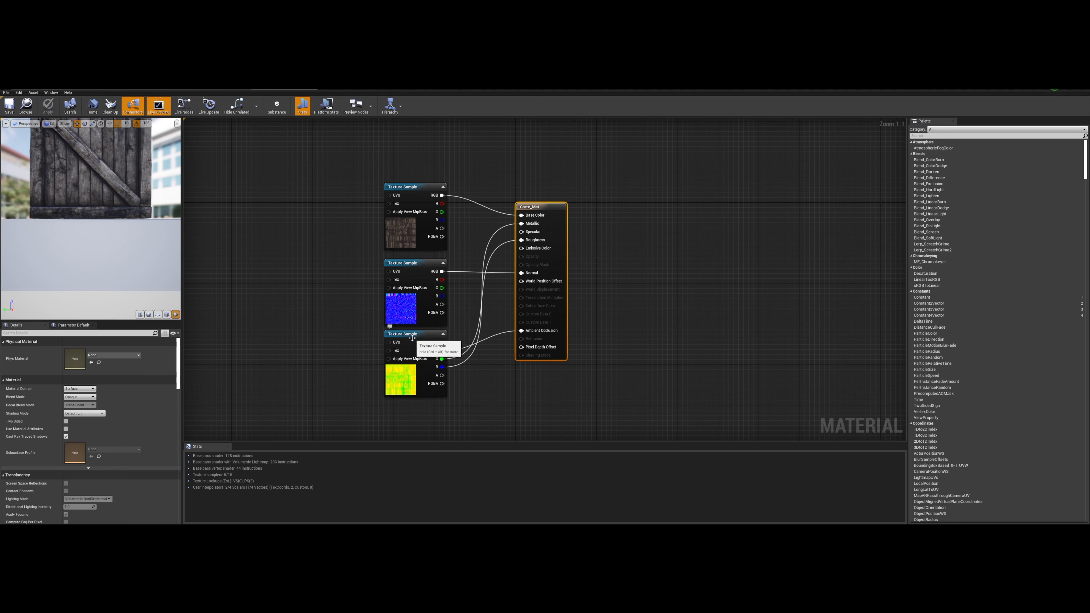
left_click(414, 348)
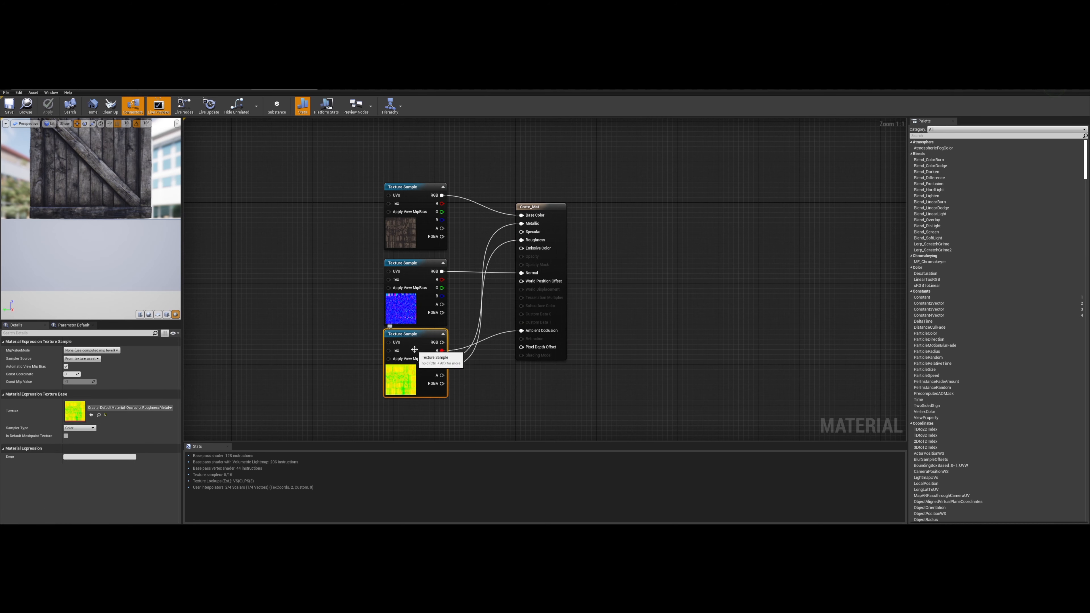
left_click(482, 389)
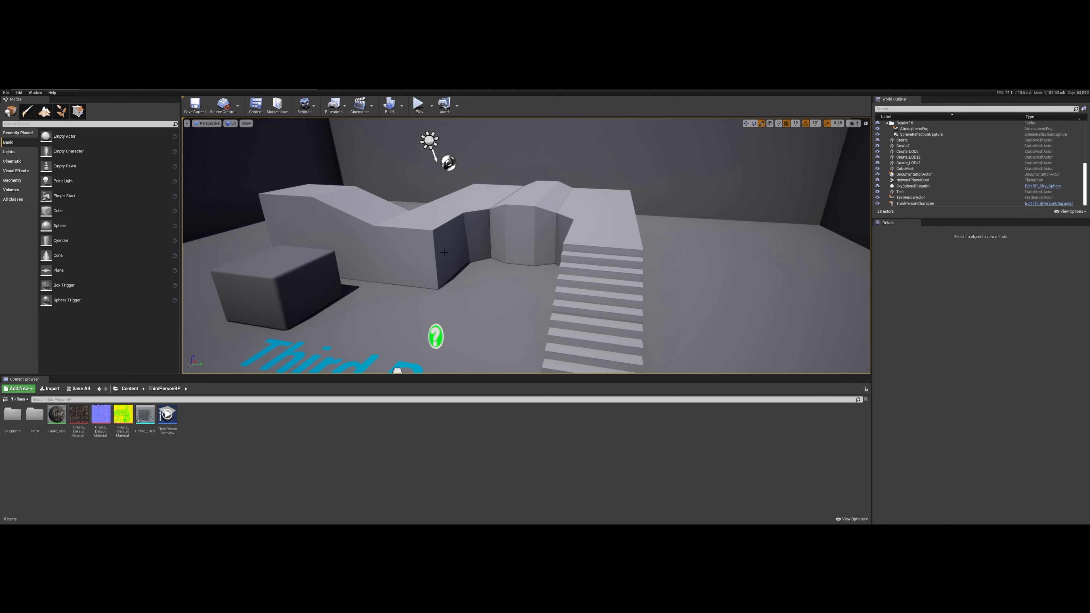
Place the Create_LODs static mesh in the level on the floor beside the grey block near the Third Person lettering.
right_click_drag(447, 254, 430, 275)
key("s")
key("w")
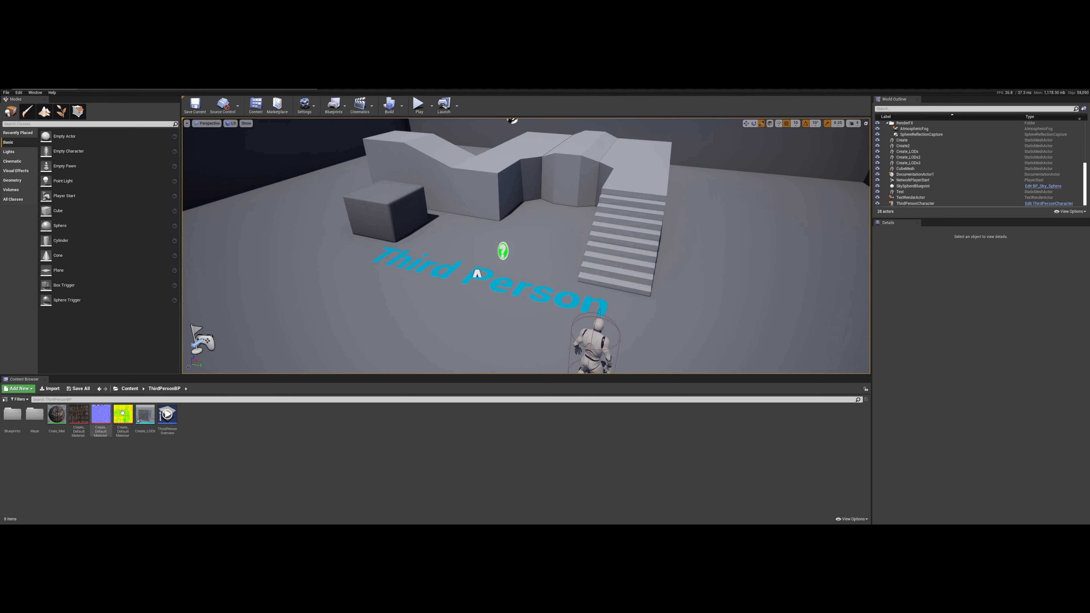
left_click_drag(145, 415, 414, 280)
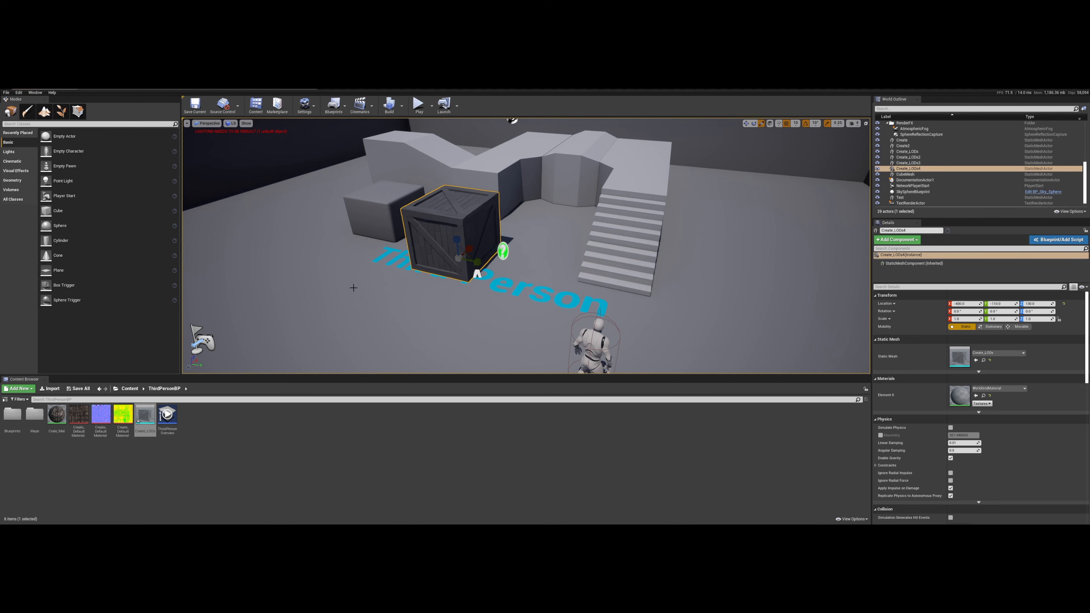
Apply the Crate_Mat material to the crate placed beside the grey block in the level.
left_click_drag(58, 413, 452, 228)
right_click_drag(452, 228, 434, 212)
key("s")
Play the level and make the character run up to the crate and jump onto it from several sides.
left_click(421, 107)
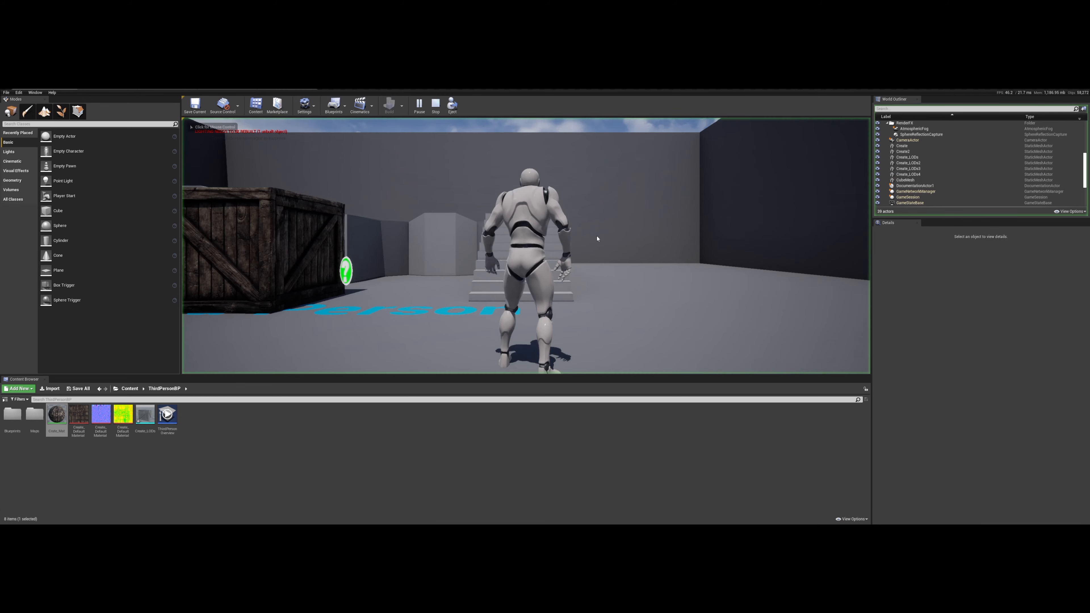
left_click(596, 239)
key("w")
key("space")
key("w")
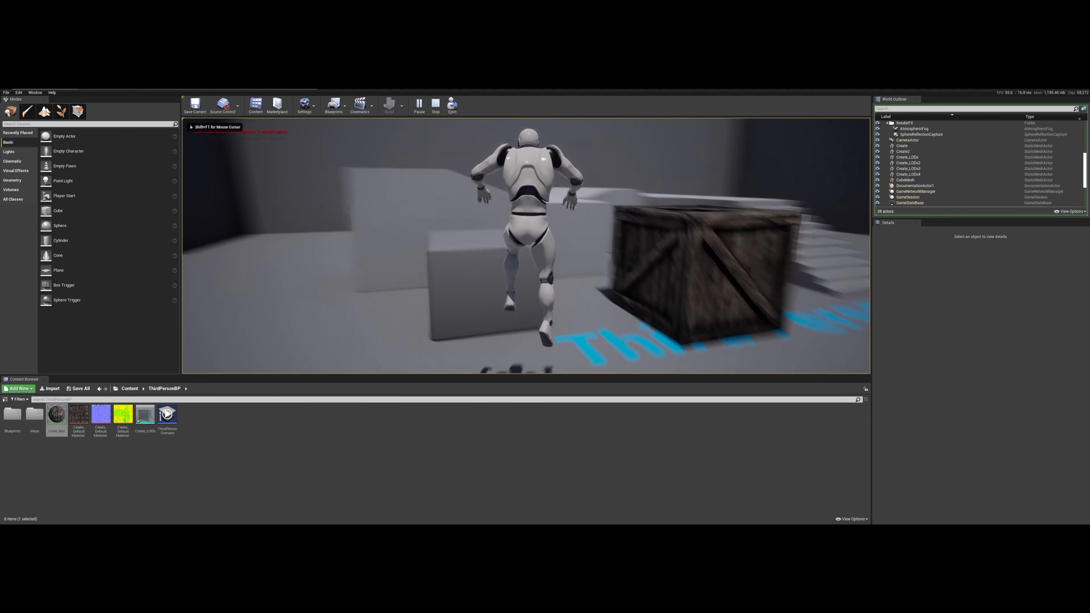
key("space")
key("w")
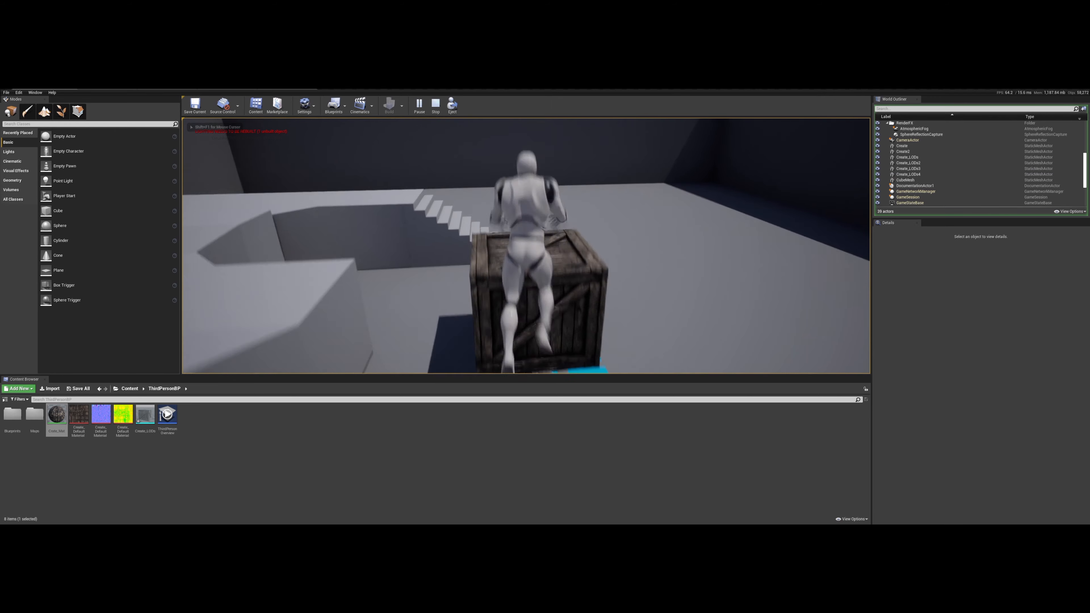
key("space")
key("a")
key("d")
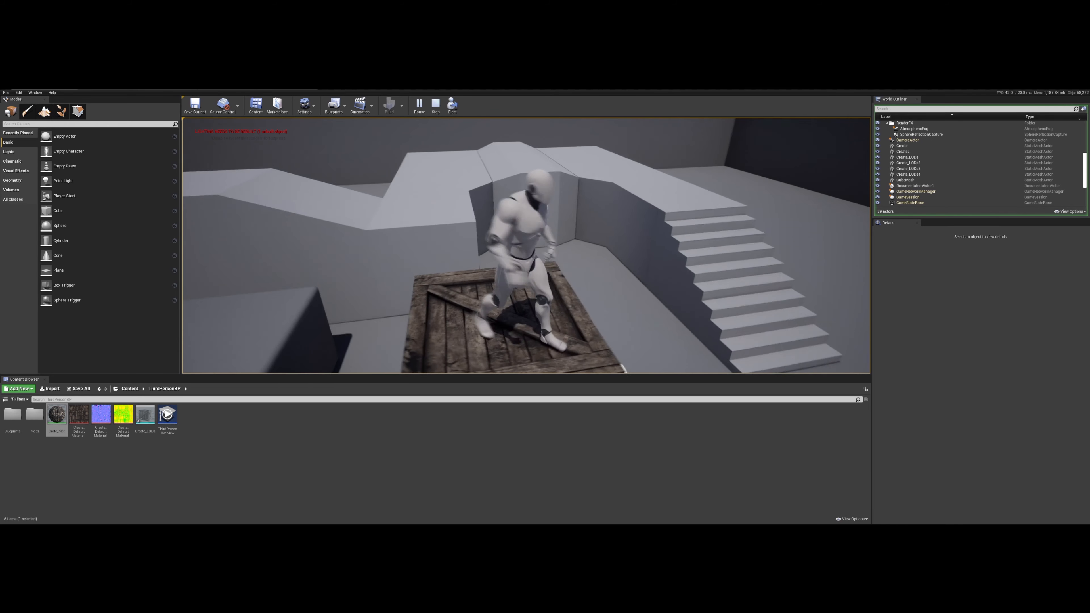
key("space")
key("w")
key("w")
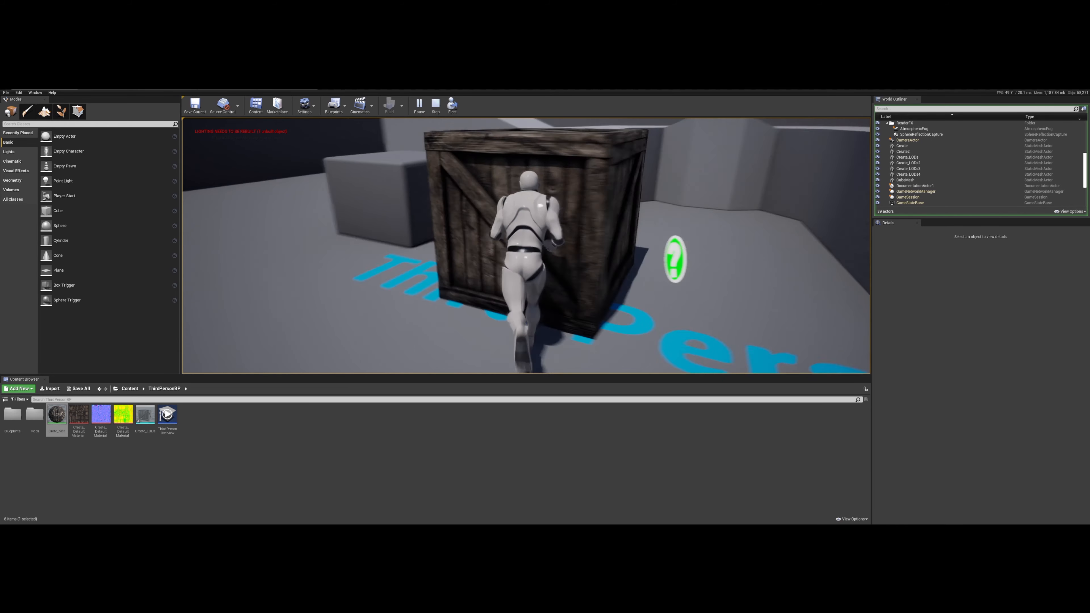
key("space")
key("w")
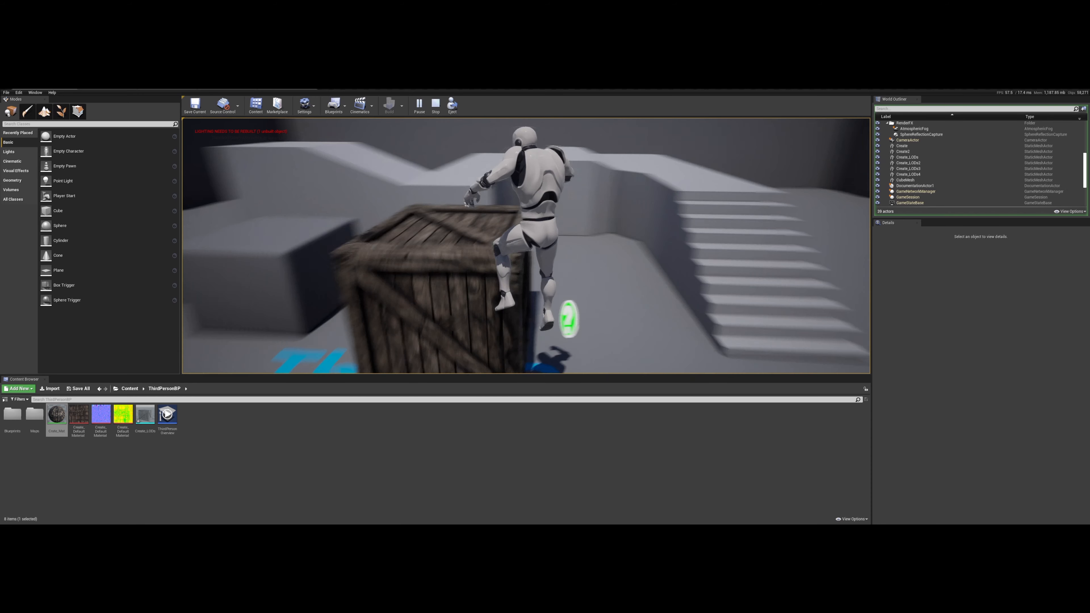
key("space")
key("w")
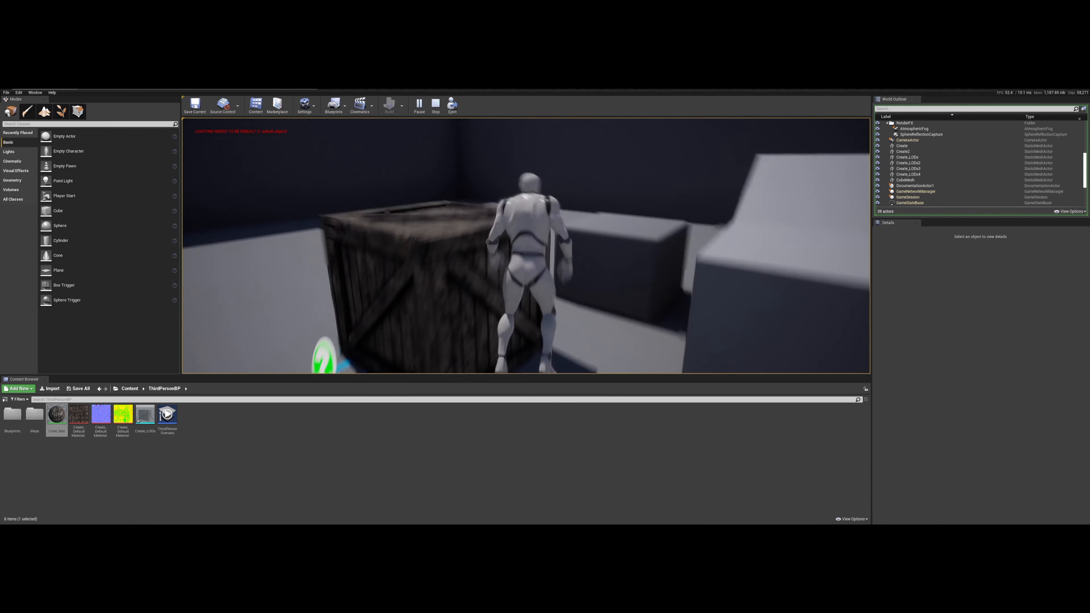
key("space")
key("space")
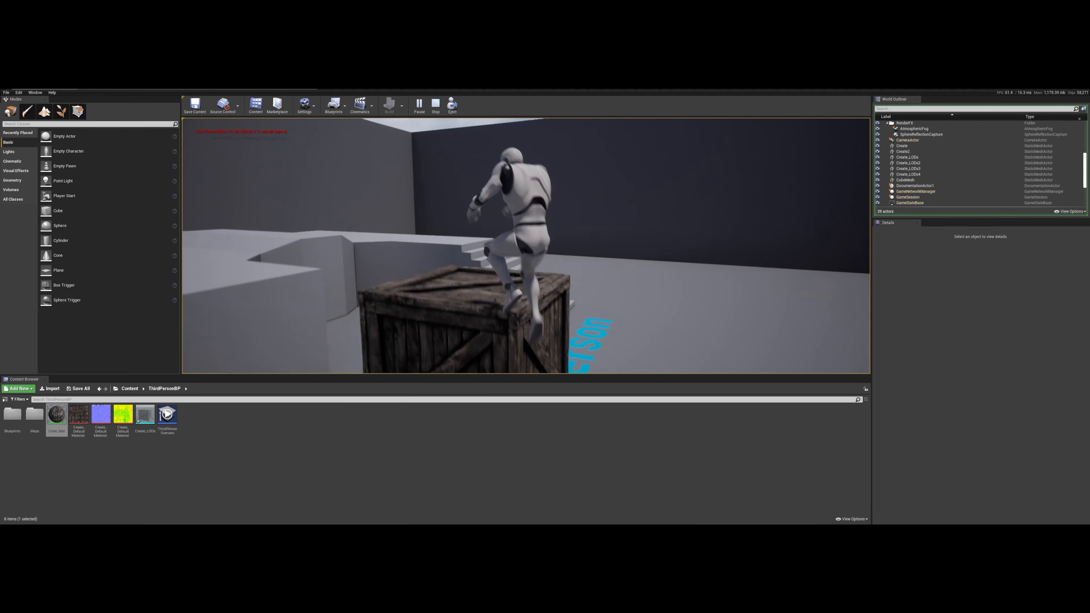
Run the character around the textured crate, jump on it again and end the play session.
key("d")
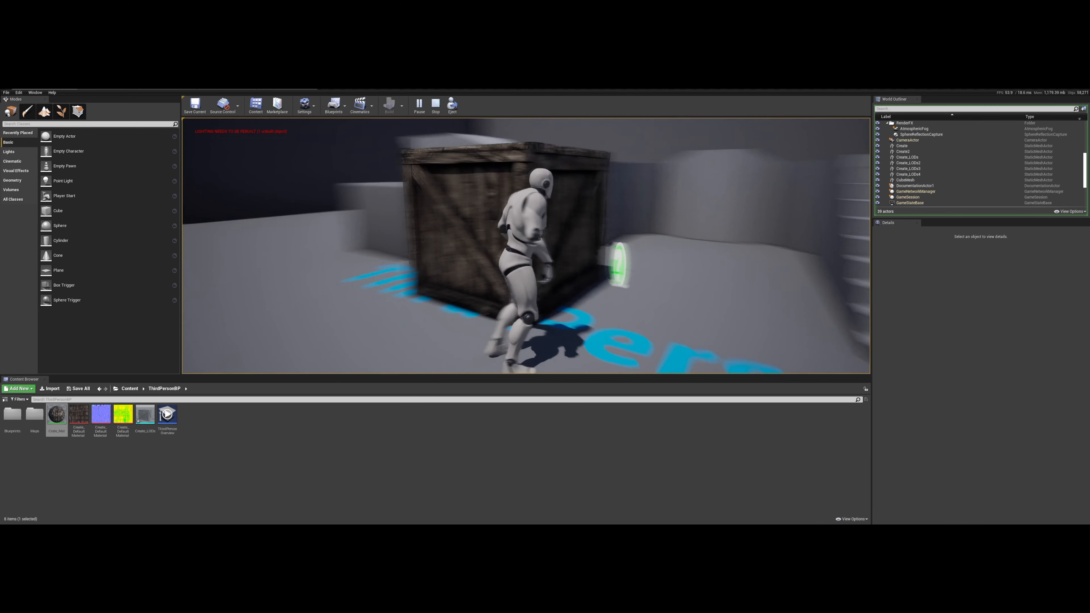
key("w")
key("s")
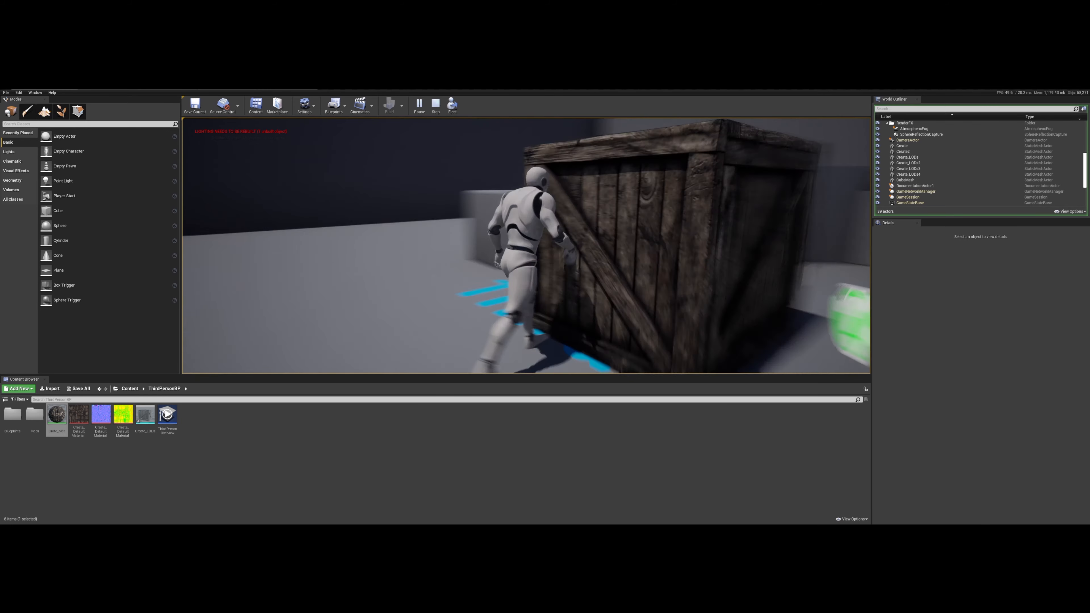
key("w")
key("space")
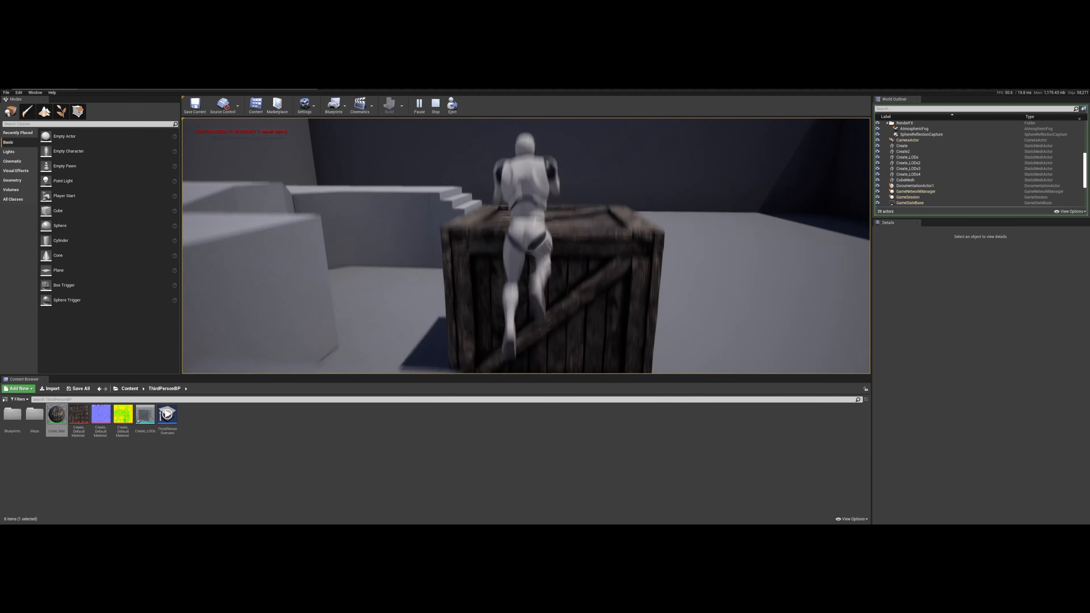
key("d")
key("w")
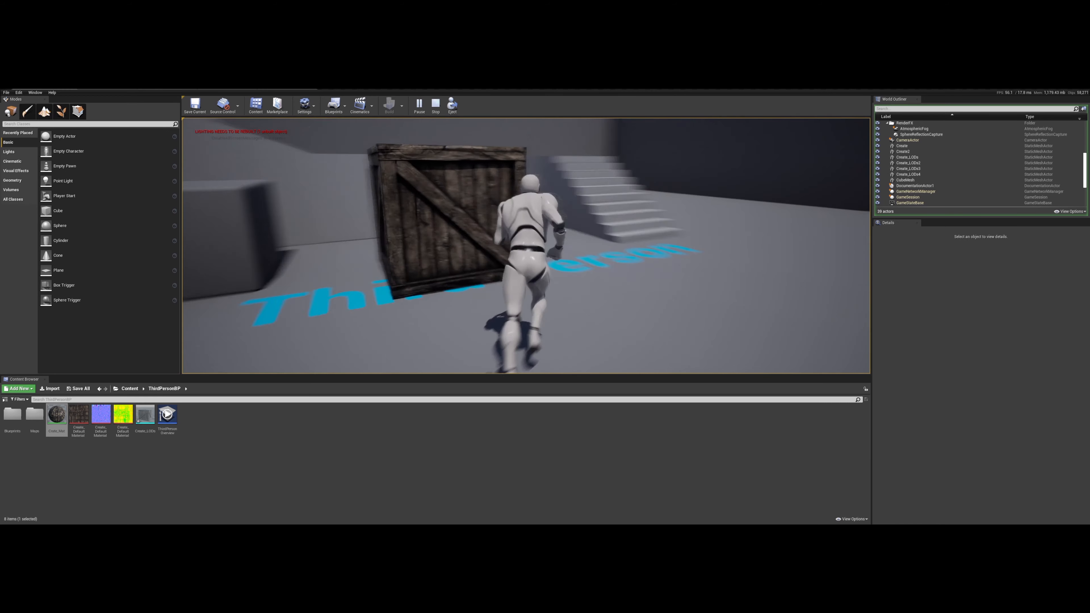
key("space")
key("w")
key("space")
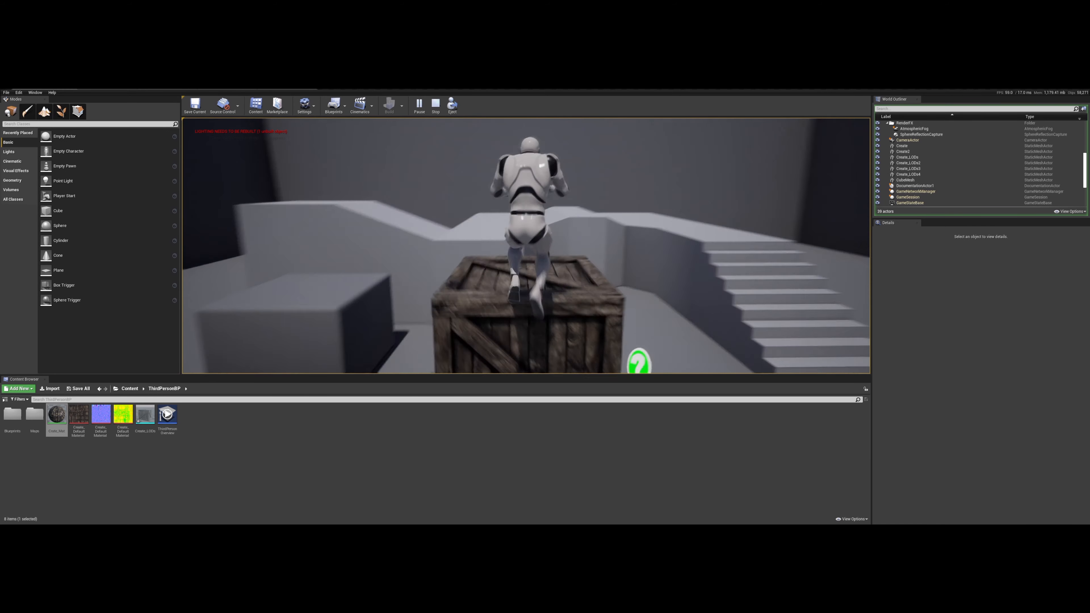
key("s")
key("d")
key("w")
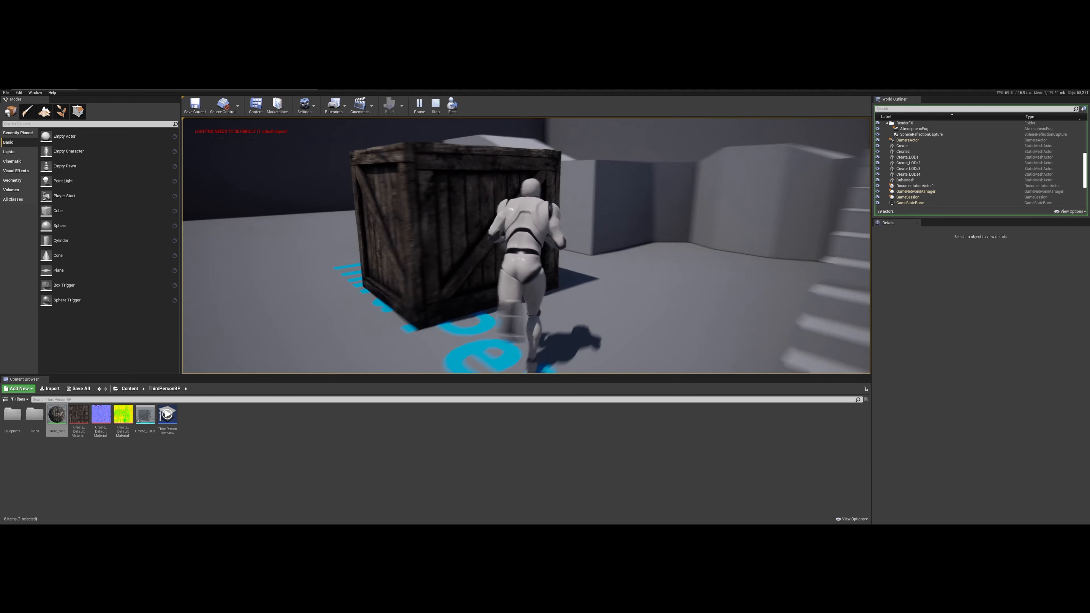
key("a")
key("d")
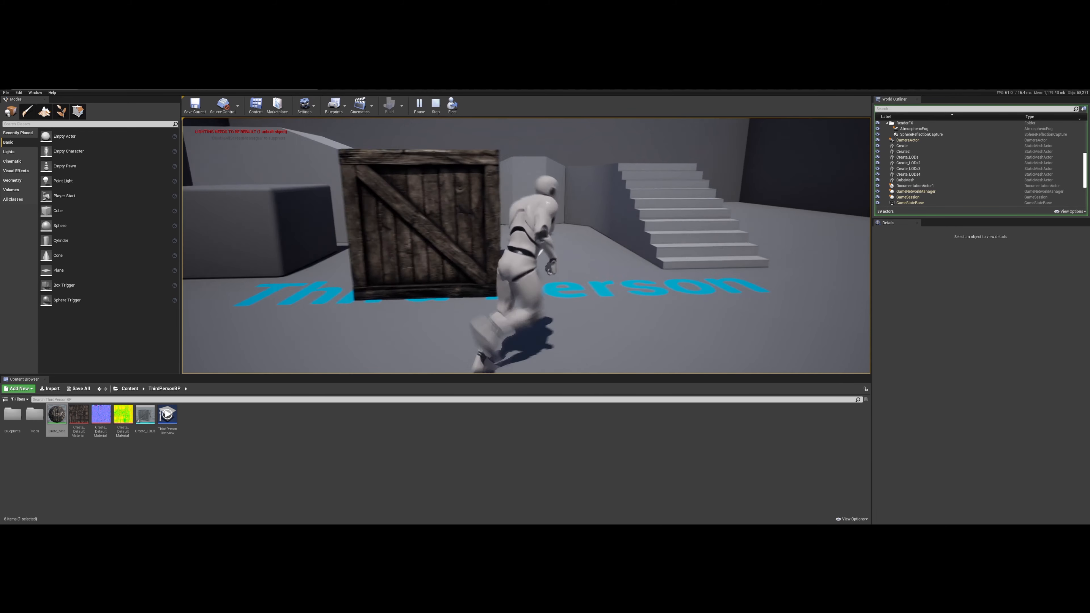
key("a")
key("Escape")
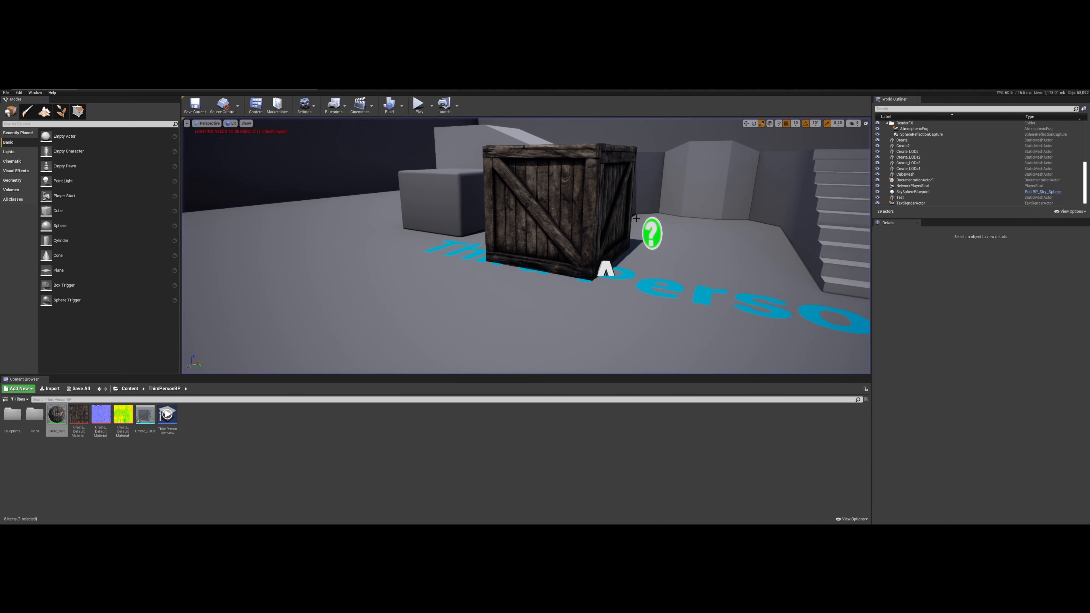
Undo the one-axis scaling of the crate and scale it down uniformly to about half its size.
left_click(557, 213)
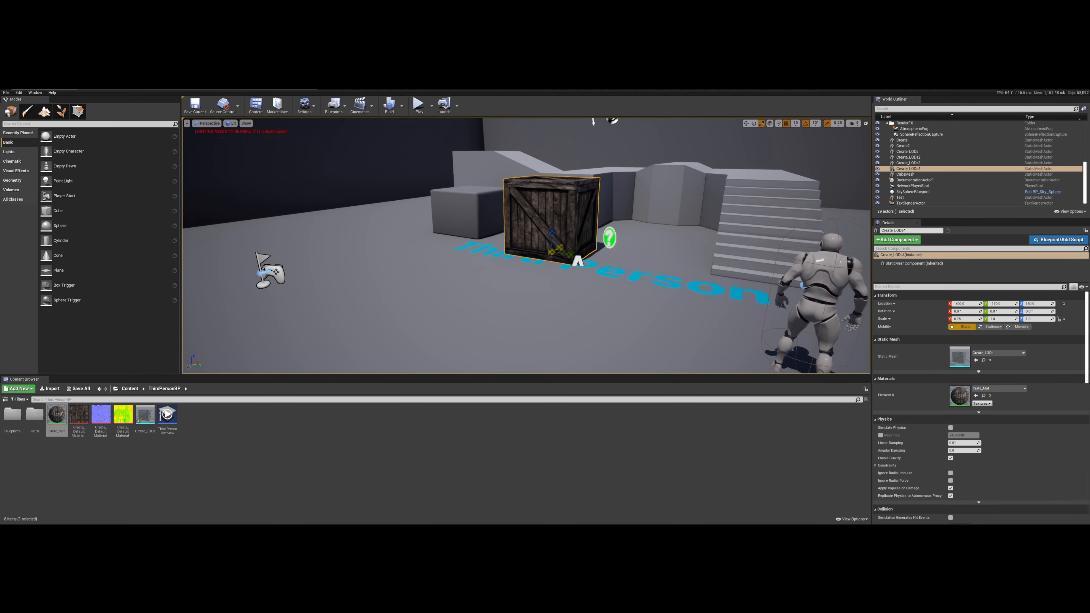
key("ctrl+z")
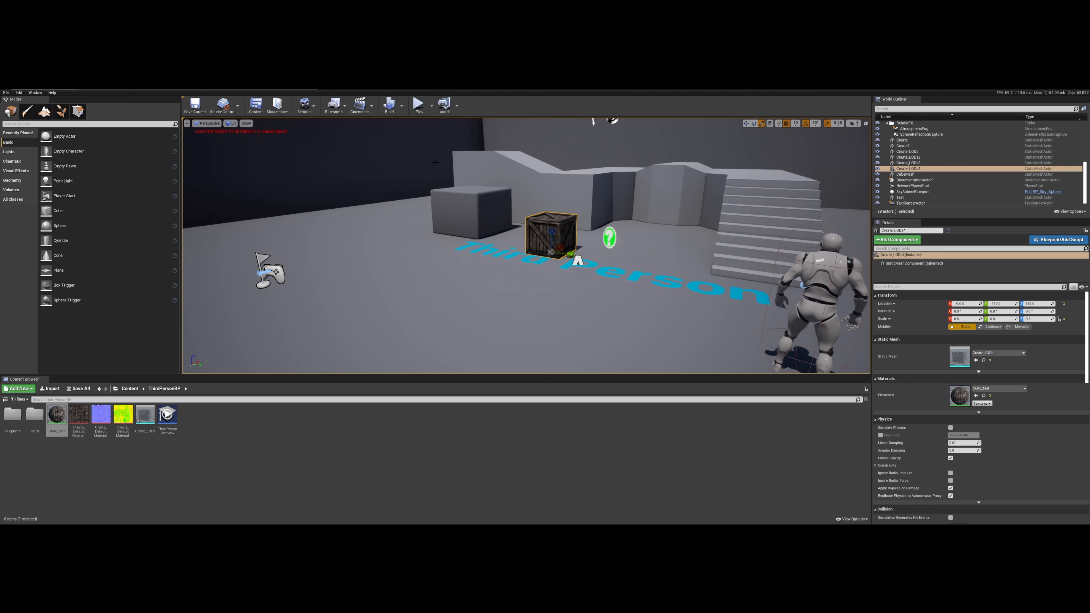
key("s")
right_click_drag(487, 194, 515, 217)
key("w")
key("s")
key("s")
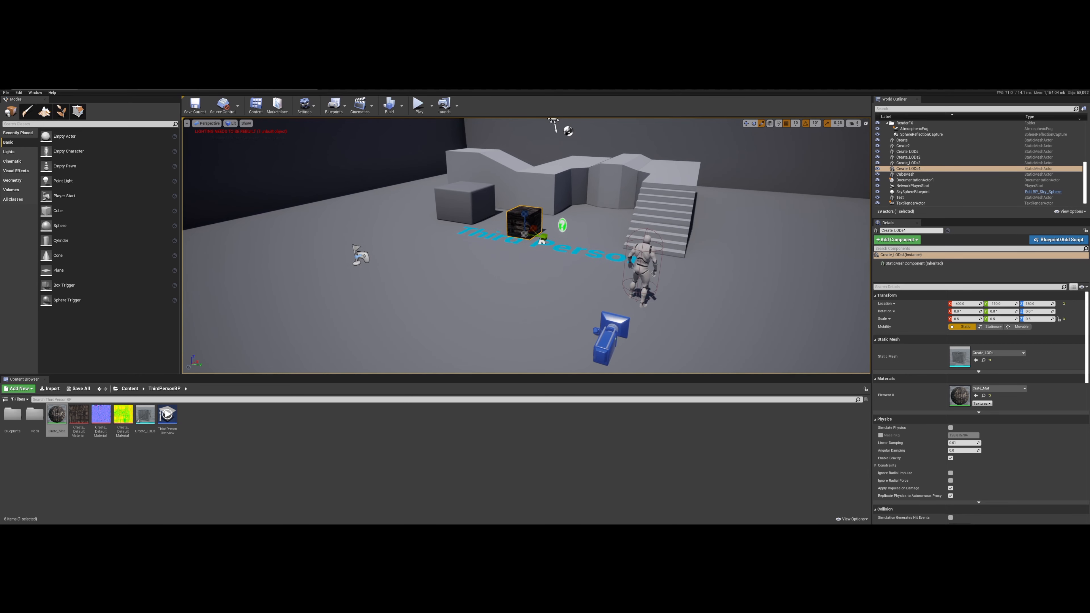
Examine the scaled-down crate in the arena from medium distances to judge its LOD changes.
key("w")
key("a")
right_click_drag(515, 217, 550, 233)
key("s")
left_click(574, 177)
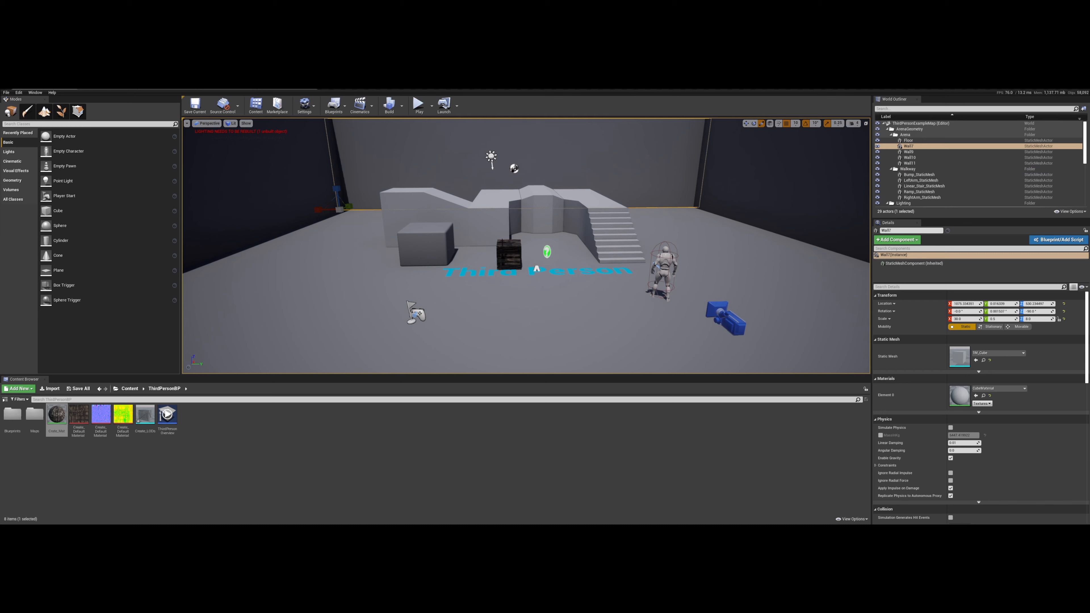
right_click_drag(526, 240, 514, 259)
key("w")
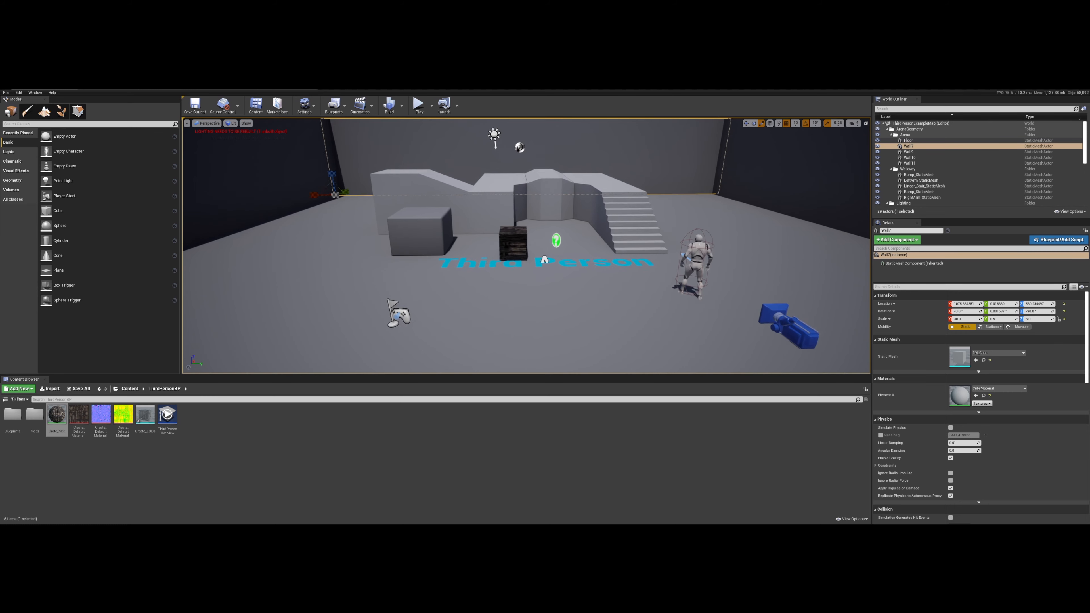
key("w")
key("s")
key("w")
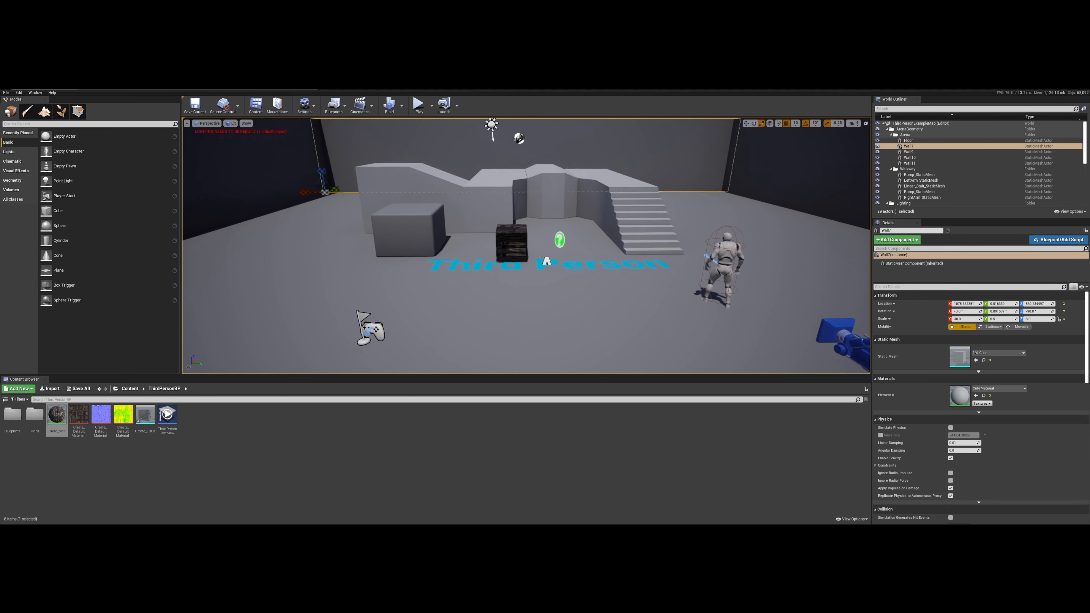
key("w")
Examine the crate and arena from far outside the walls, and return to a close view of the crate.
right_click_drag(500, 224, 474, 268)
key("s")
key("w")
key("s")
key("w")
key("s")
key("s")
key("s")
key("s")
key("s")
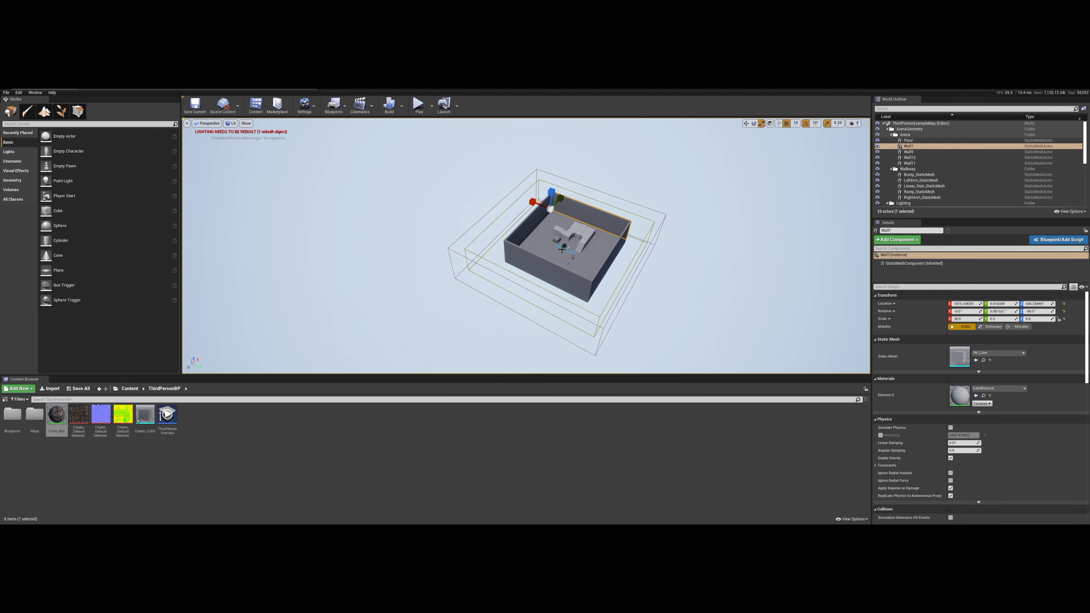
key("w")
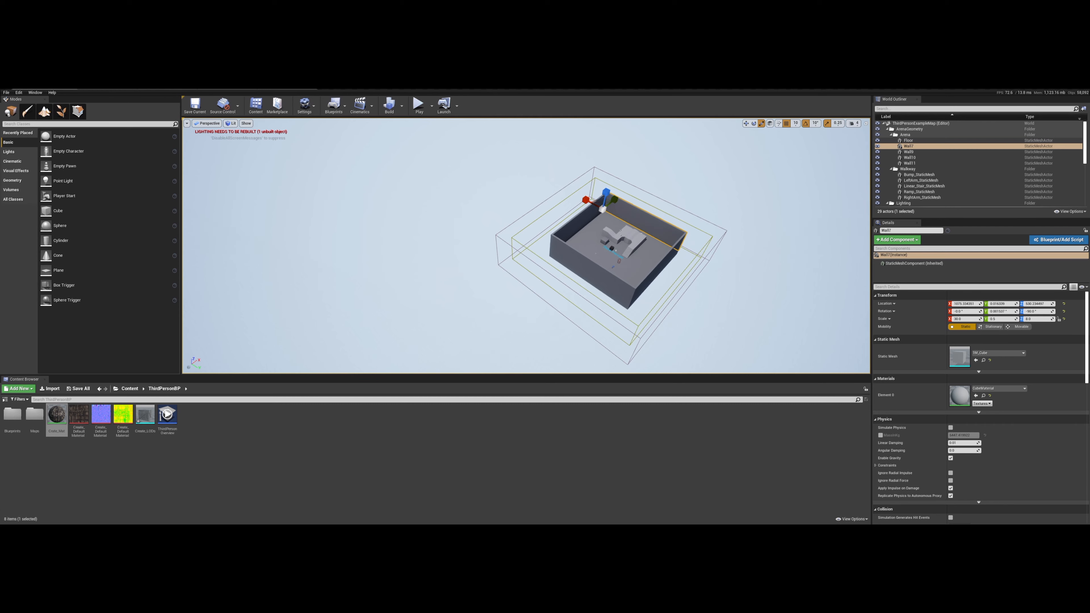
key("w")
right_click_drag(526, 246, 542, 245)
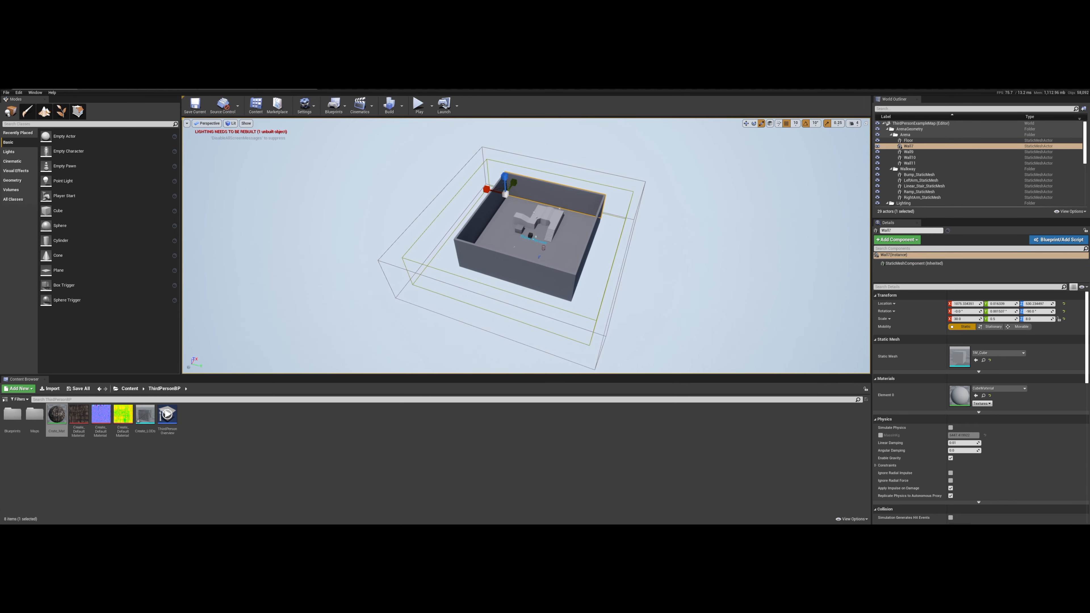
key("w")
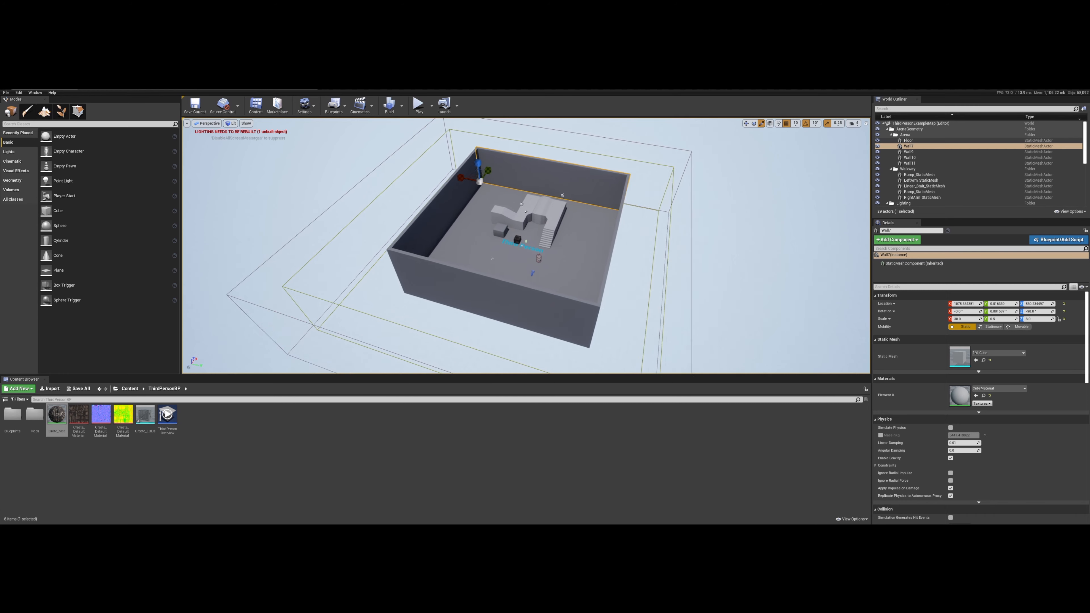
key("w")
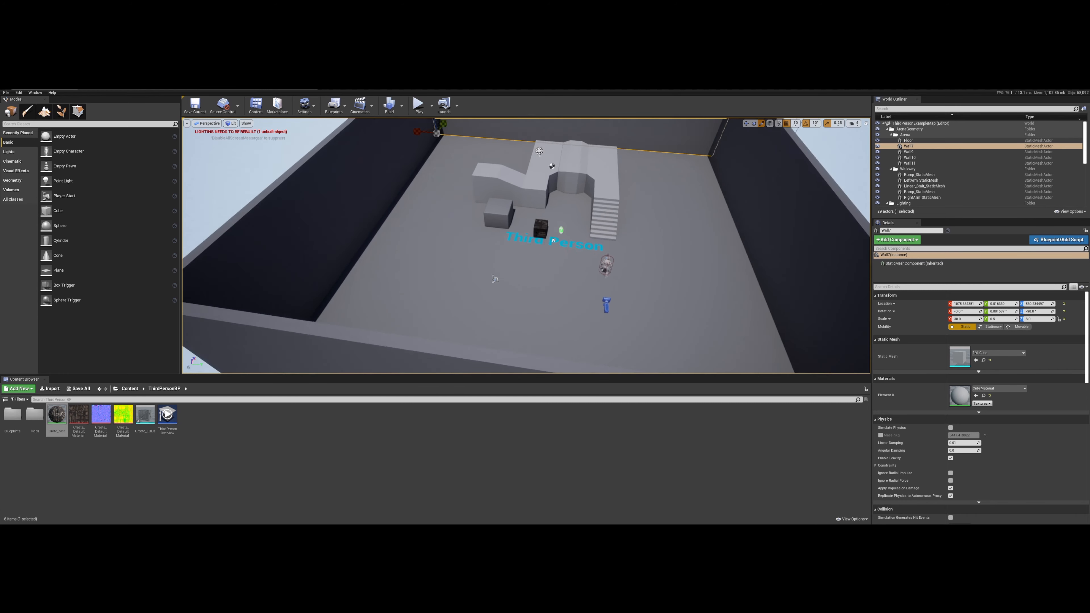
key("s")
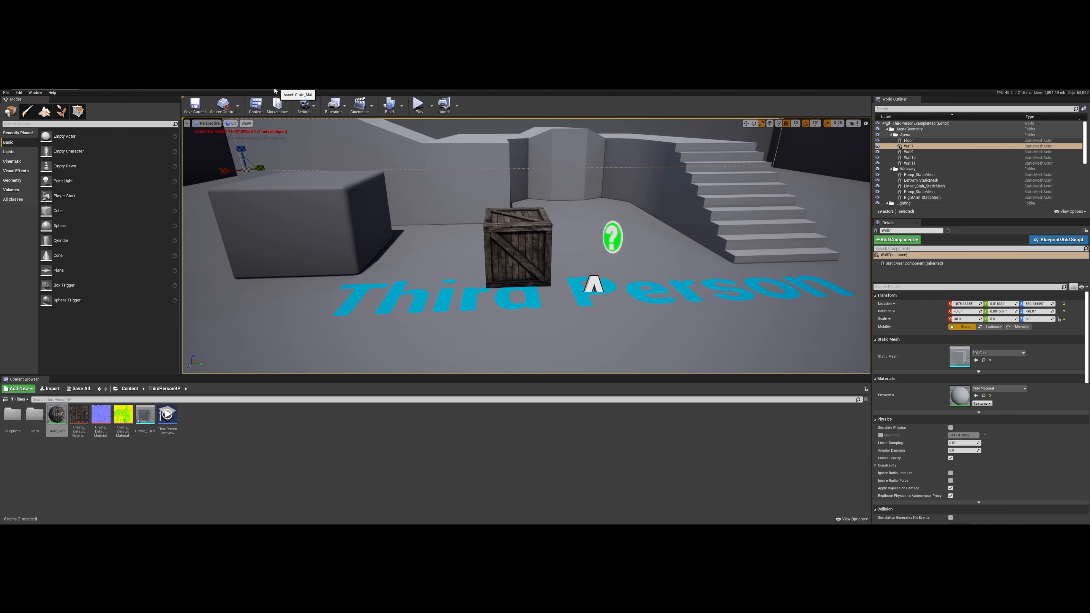
Open the Create_LODs static mesh for editing and preview it at LOD 4.
double_click(146, 418)
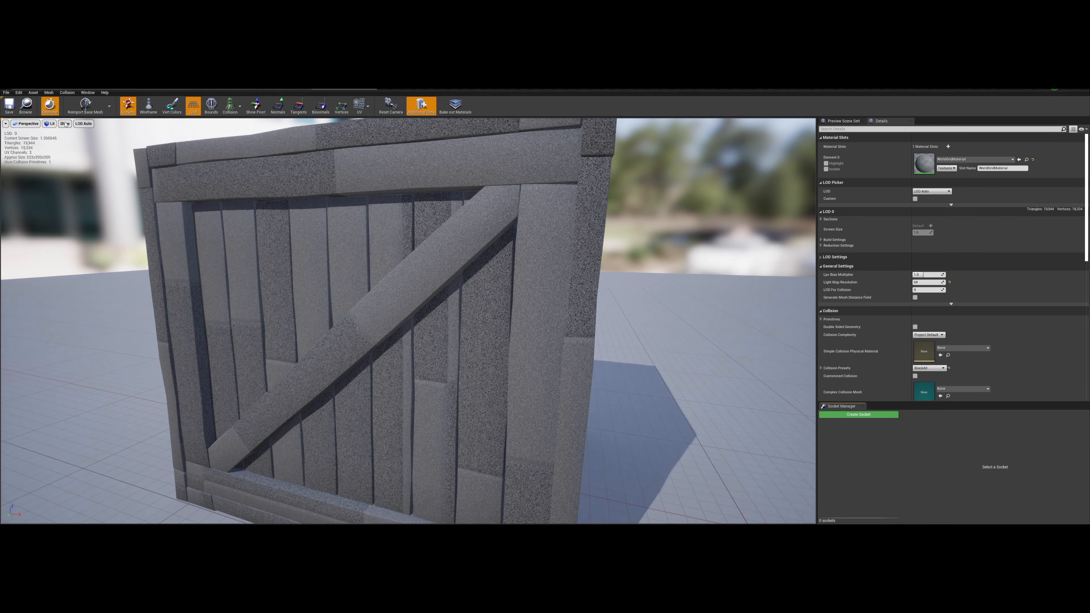
left_click(68, 124)
left_click(84, 123)
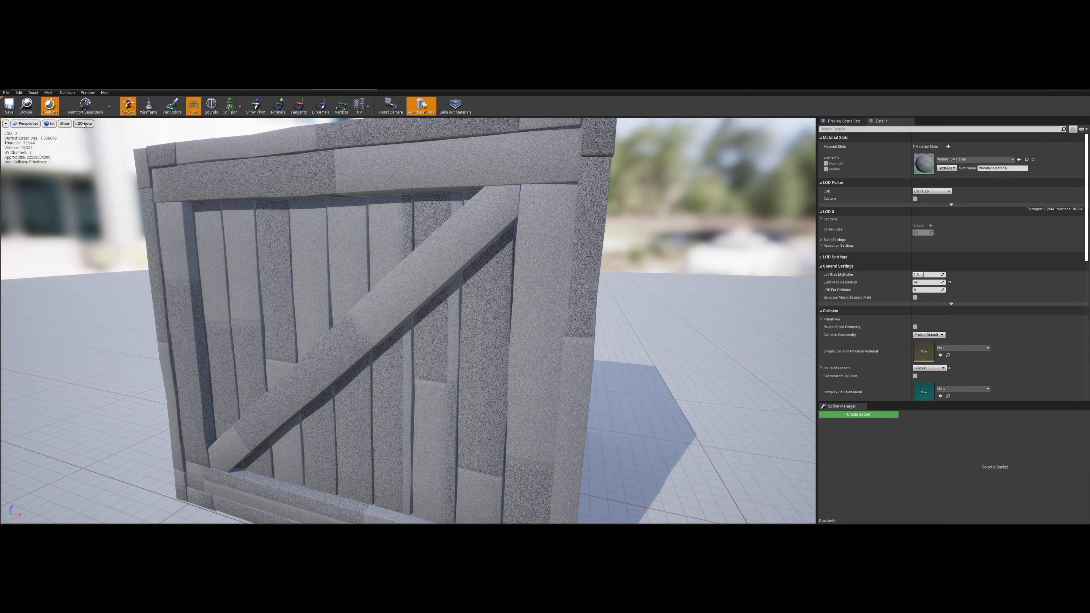
left_click(89, 176)
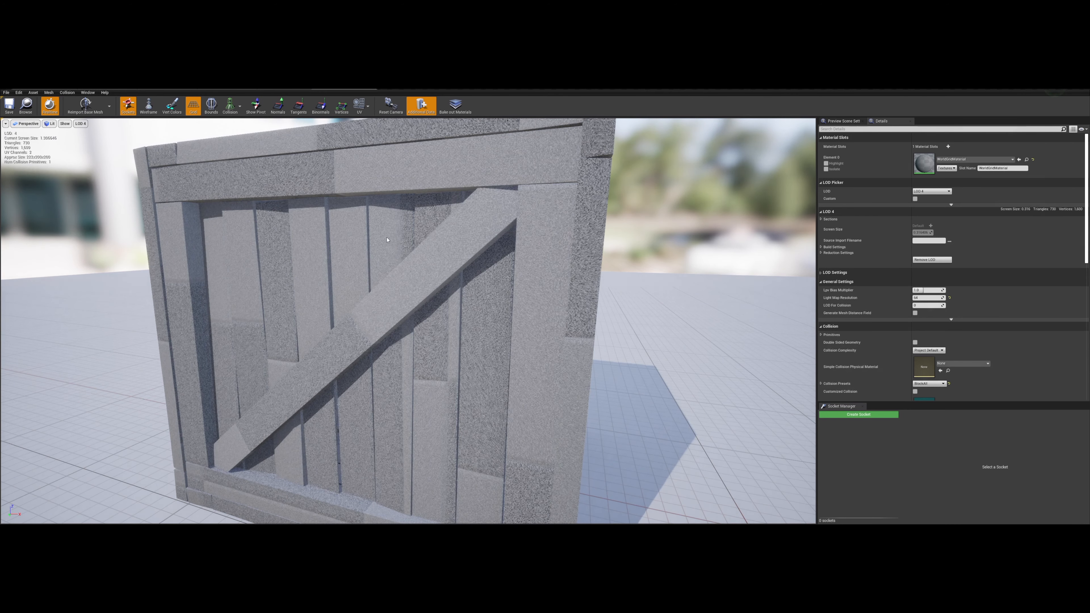
Assign Crate_Mat to the Element 0 material slot of the Create_LODs mesh.
scroll(387, 240, "down", 5)
left_click(979, 160)
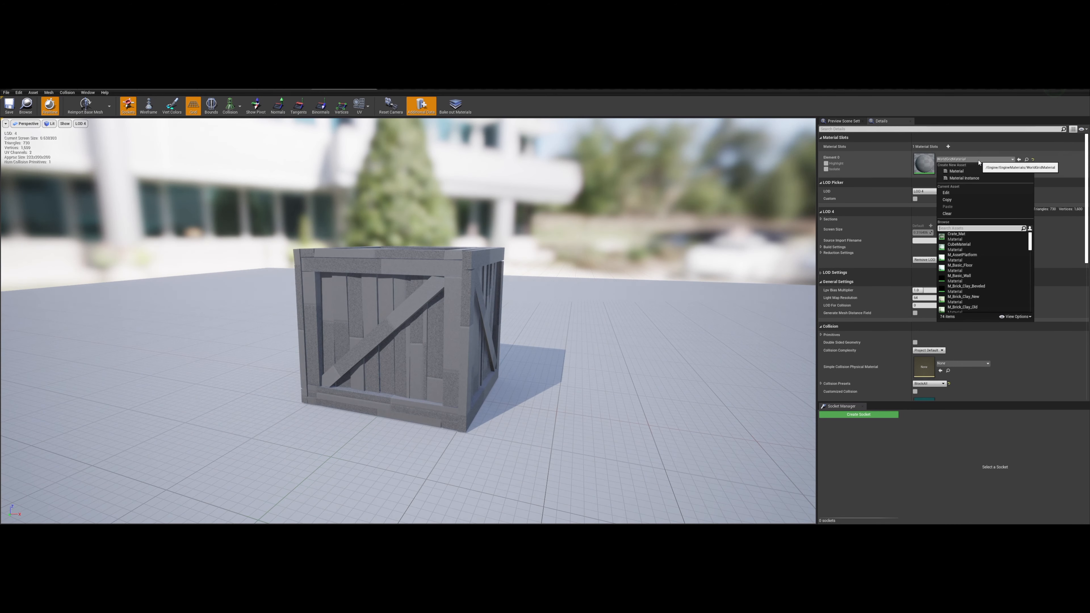
left_click(957, 236)
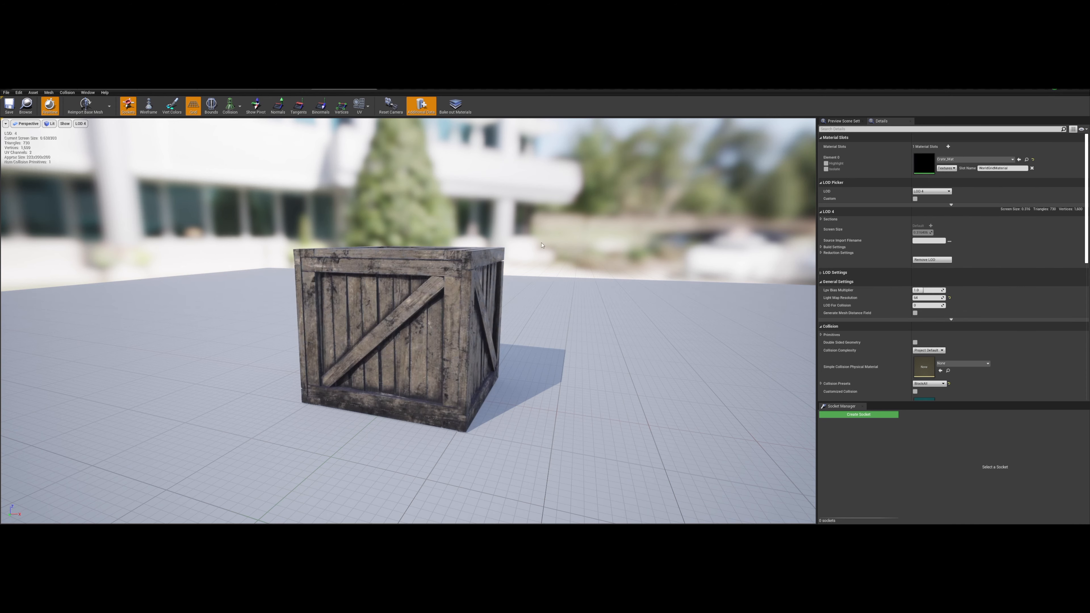
Preview the crate mesh at LOD 0 and examine its detail from nearby.
right_click_drag(408, 321, 423, 342)
scroll(408, 321, "down", 4)
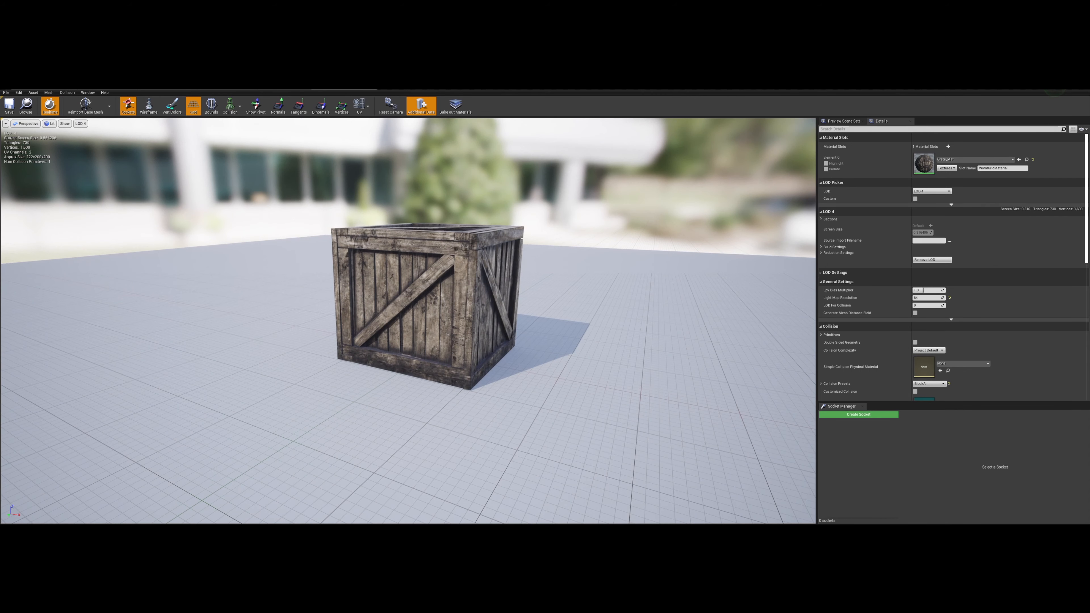
left_click(82, 124)
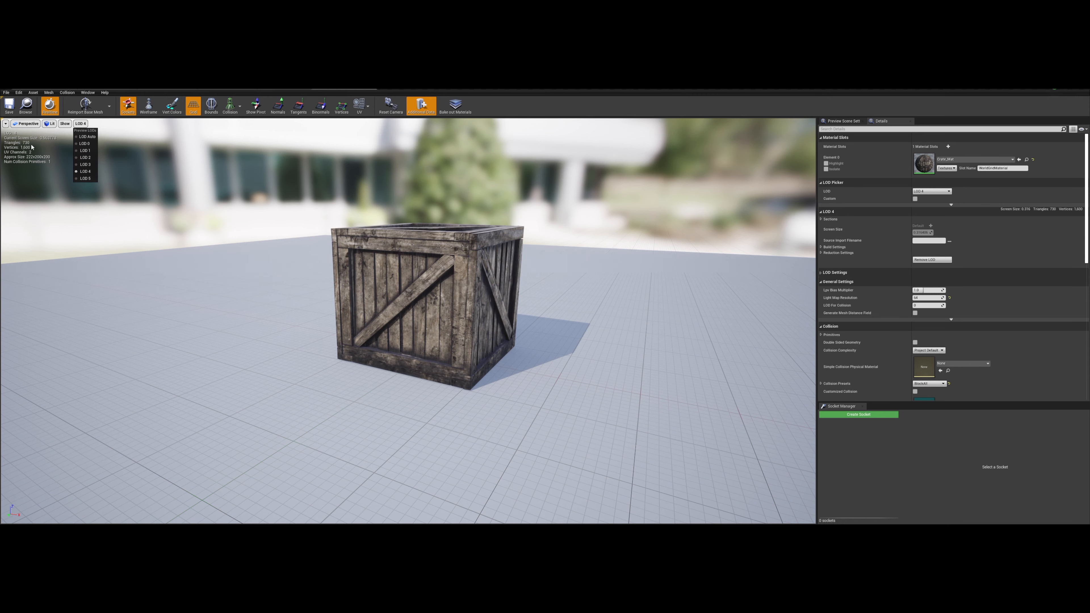
left_click(90, 144)
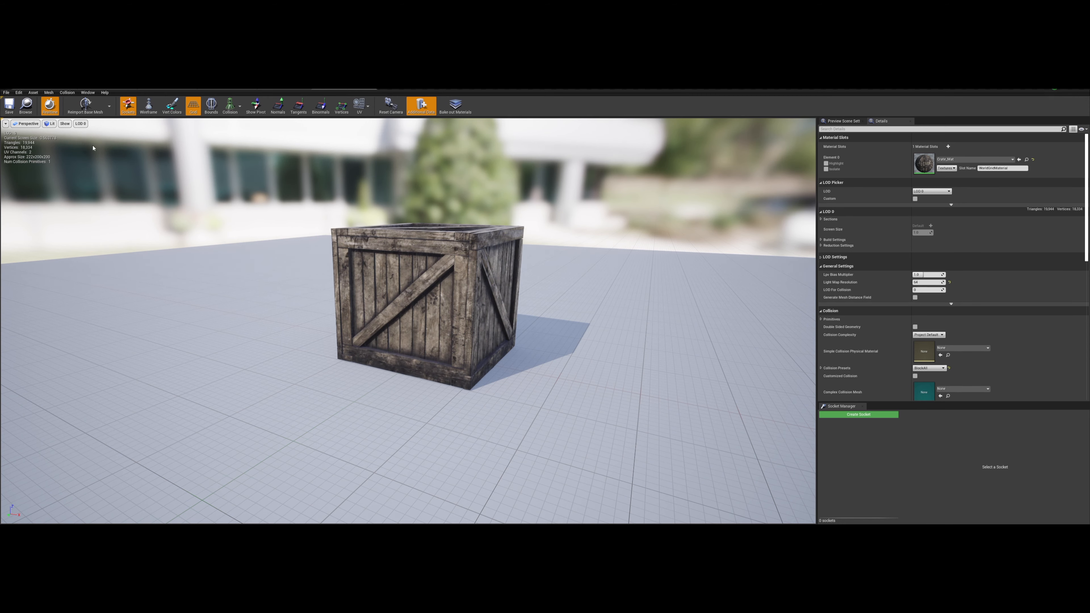
right_click_drag(408, 320, 418, 314)
key("w")
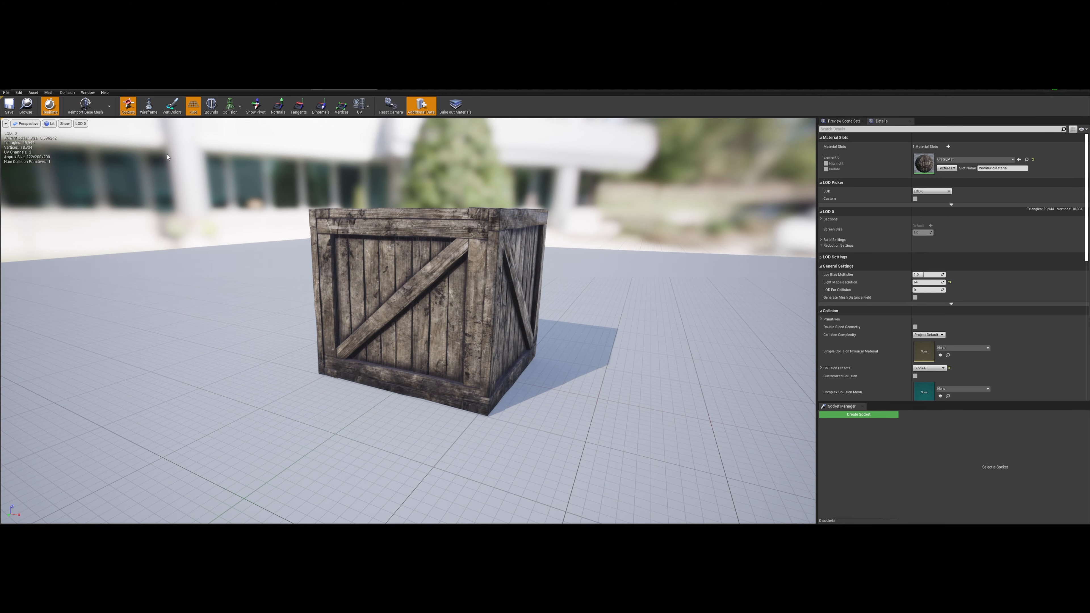
Preview the crate mesh at LOD 1 and LOD 2, and examine the LOD 2 version from another side.
left_click(81, 124)
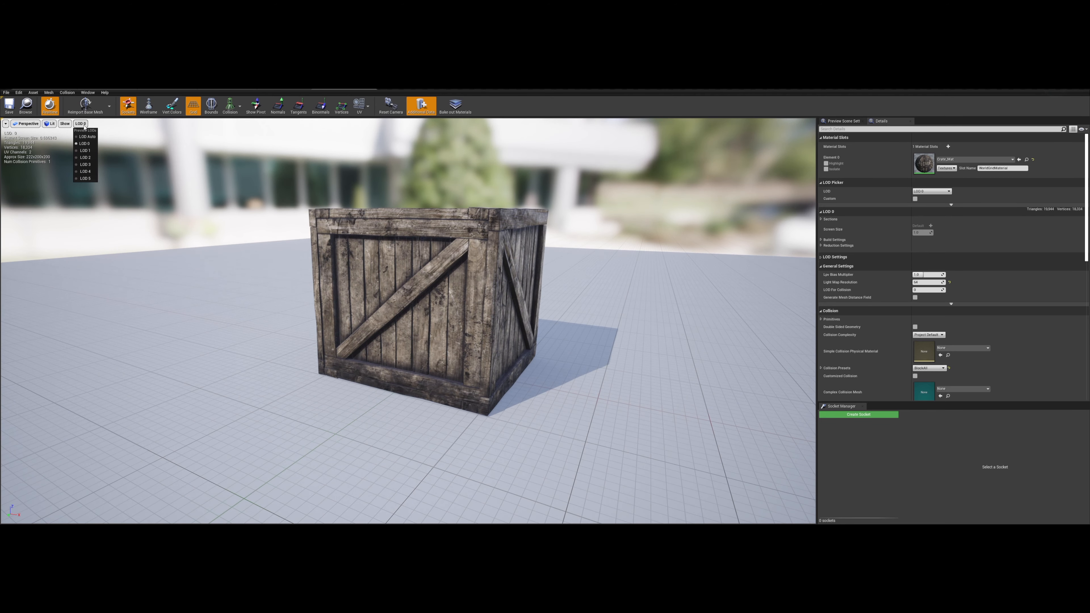
left_click(86, 151)
left_click(81, 124)
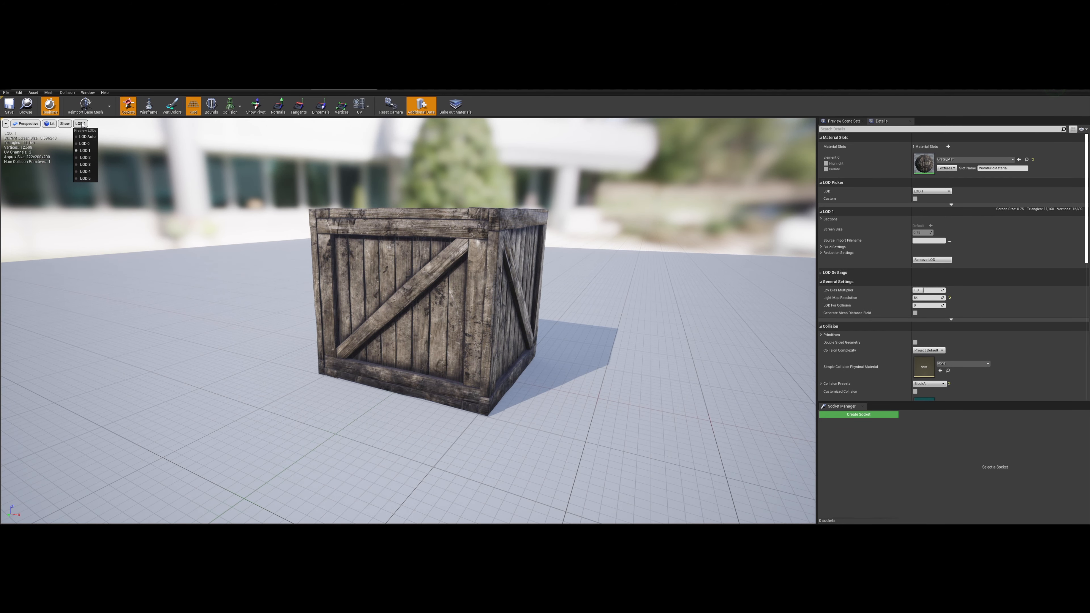
left_click(87, 158)
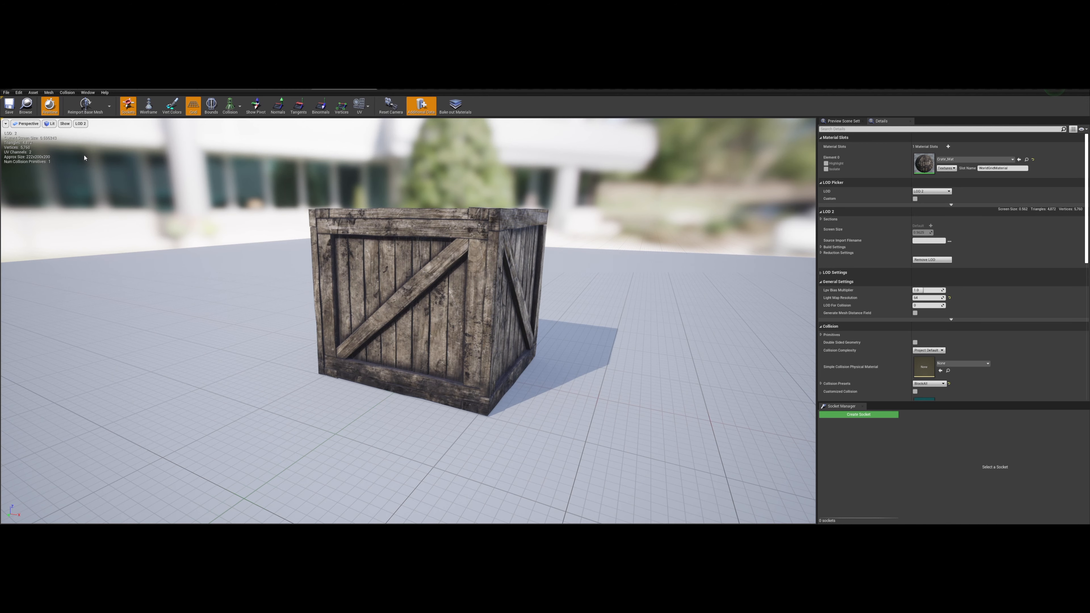
key("a")
right_click_drag(320, 204, 455, 206)
key("w")
key("w")
key("s")
key("f")
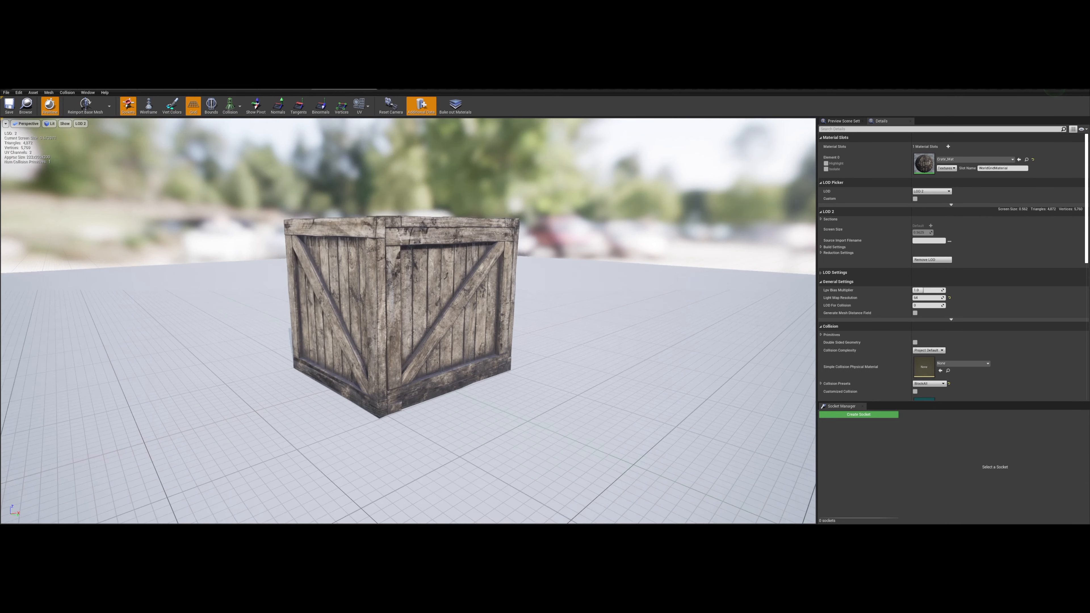
Preview the crate mesh at LOD 1 and examine one side face directly.
left_click(81, 123)
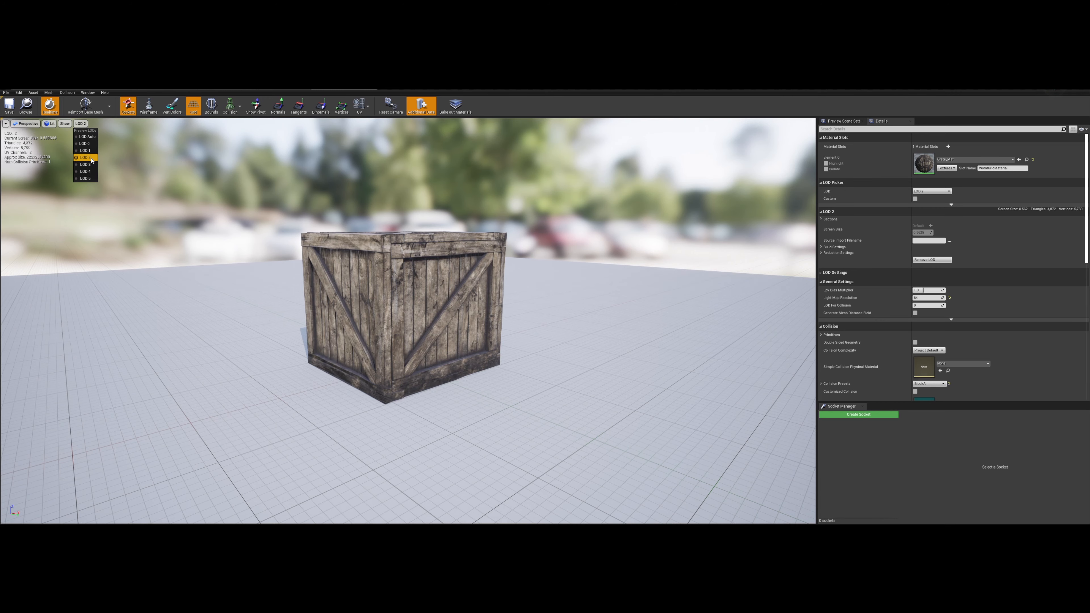
key("d")
right_click_drag(408, 318, 369, 316)
key("w")
key("s")
key("d")
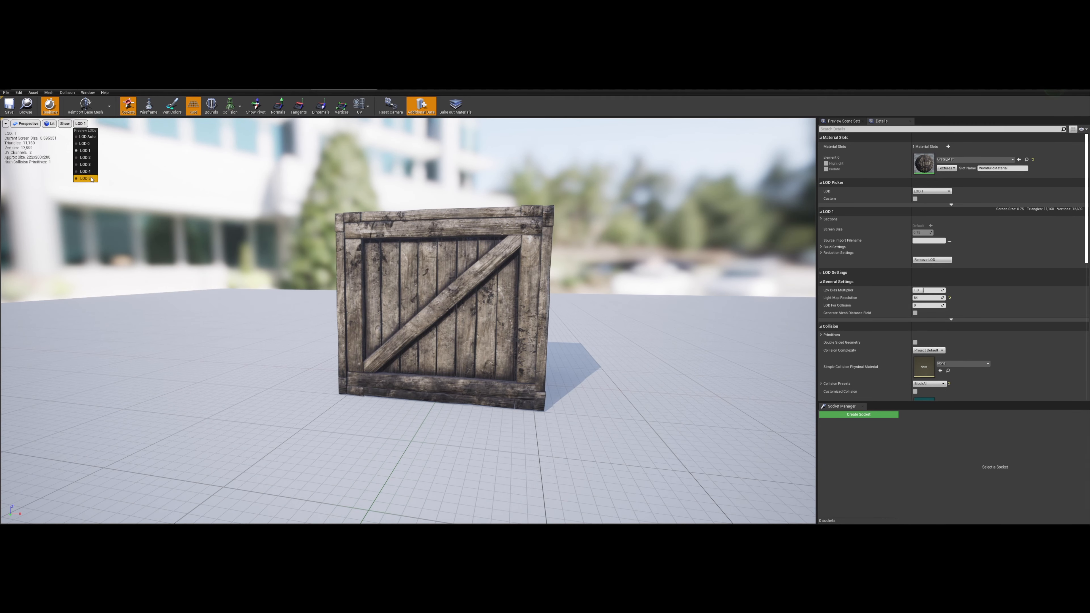
Preview the crate mesh at LOD 5 and examine how its texture maps onto the simple cube from above.
right_click_drag(439, 245, 444, 292)
key("w")
key("d")
key("a")
key("d")
key("a")
key("s")
key("w")
key("s")
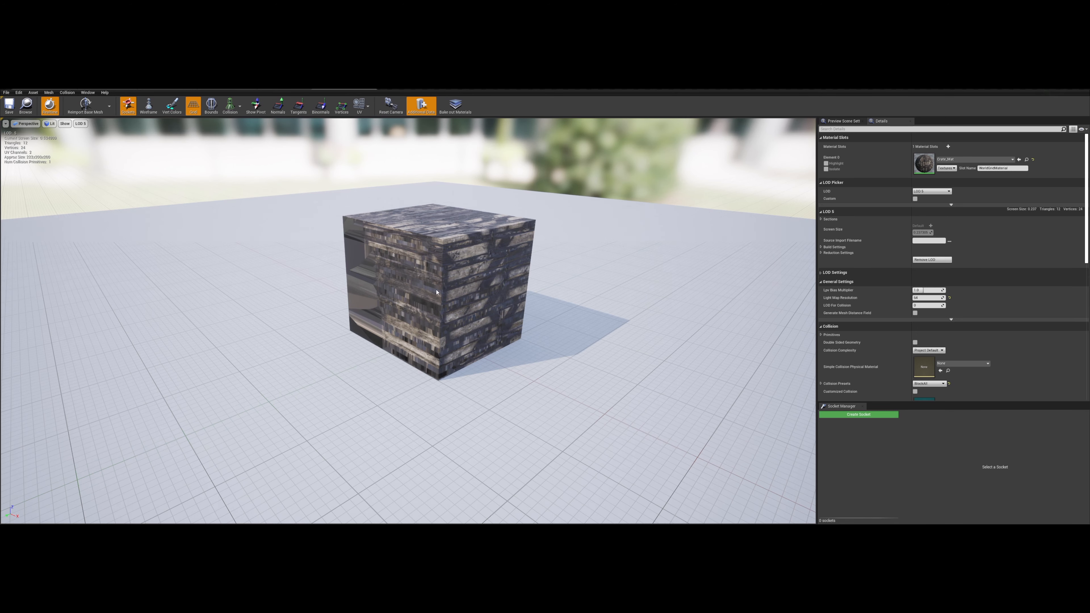
Examine the LOD 5 cube's side textures up close from low angles.
right_click_drag(441, 304, 399, 279)
key("a")
key("w")
key("s")
key("d")
key("w")
key("s")
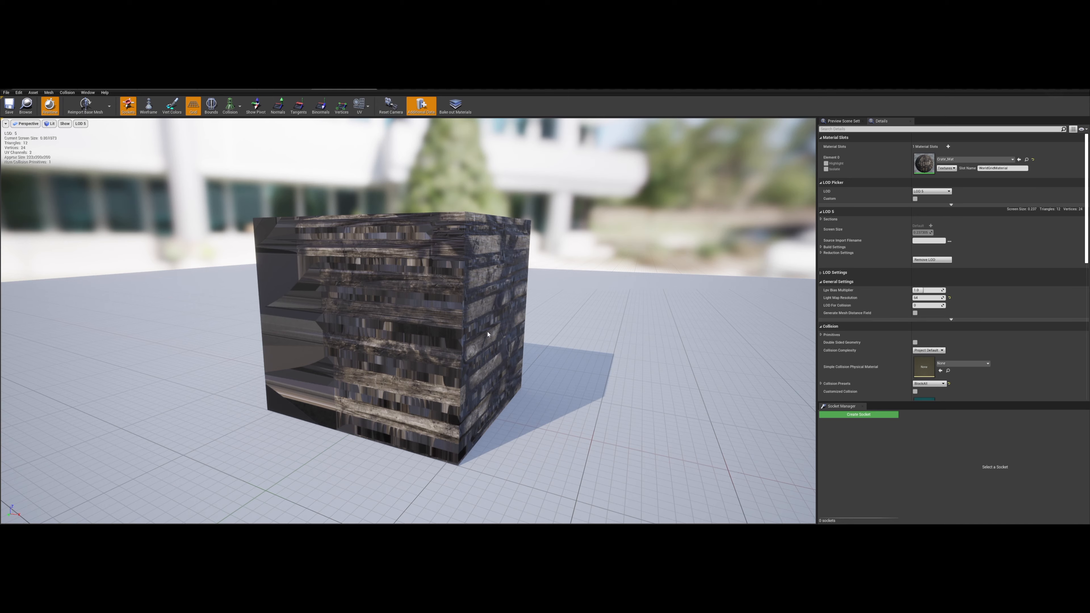
right_click_drag(488, 334, 507, 258)
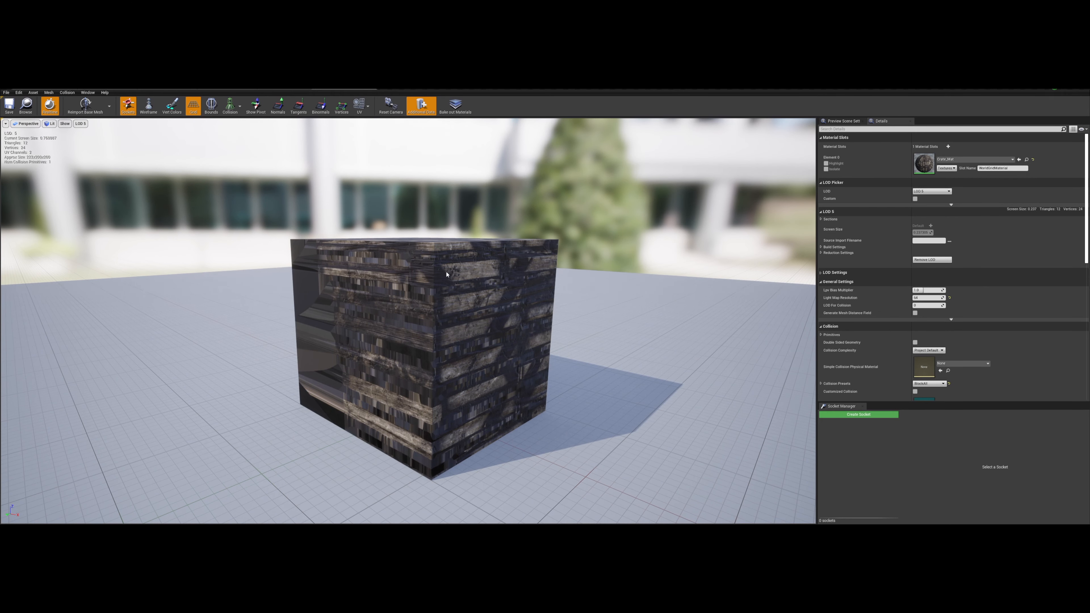
Preview the crate mesh at LOD 4 and examine it from around the crate.
left_click(81, 123)
right_click_drag(371, 198, 389, 243)
left_click(80, 125)
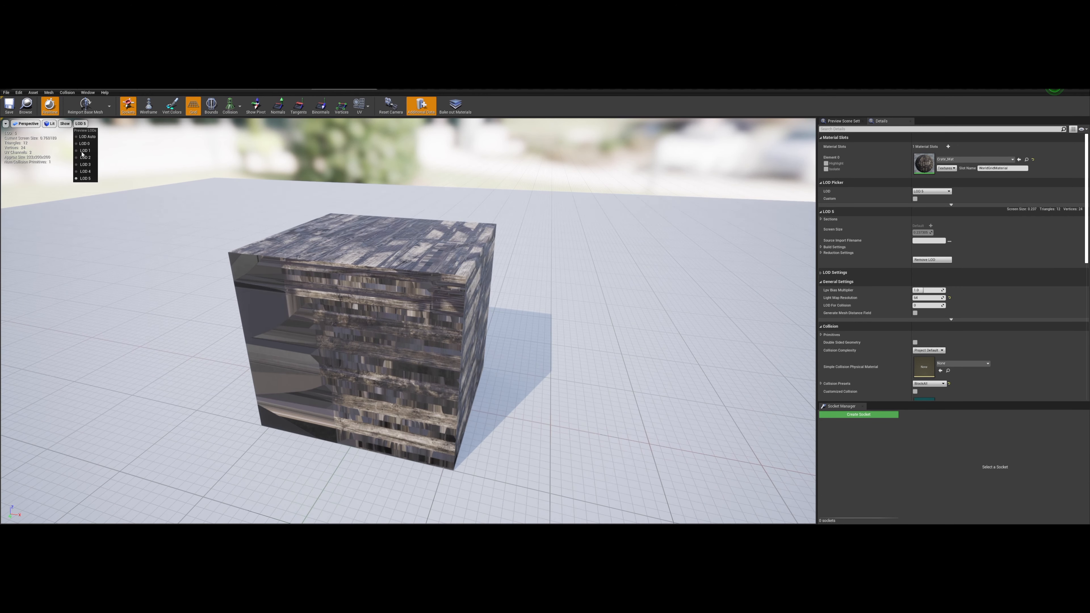
left_click(84, 172)
right_click_drag(388, 283, 337, 281)
mouse_move(382, 235)
right_mouse_down()
mouse_move(393, 236)
mouse_move(382, 235)
right_mouse_up()
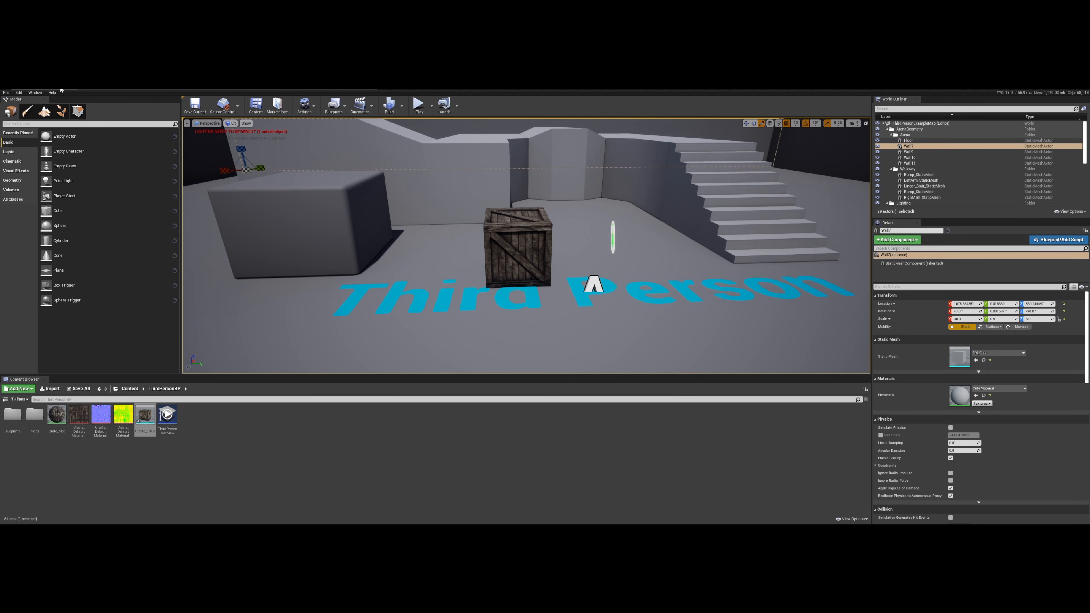
left_click(6, 93)
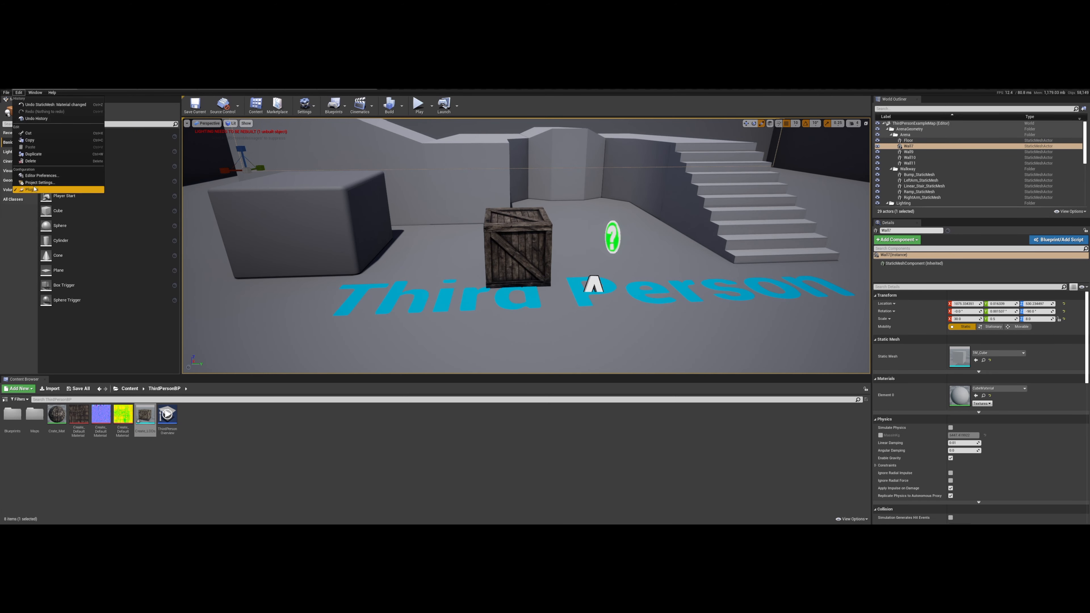
left_click(4, 93)
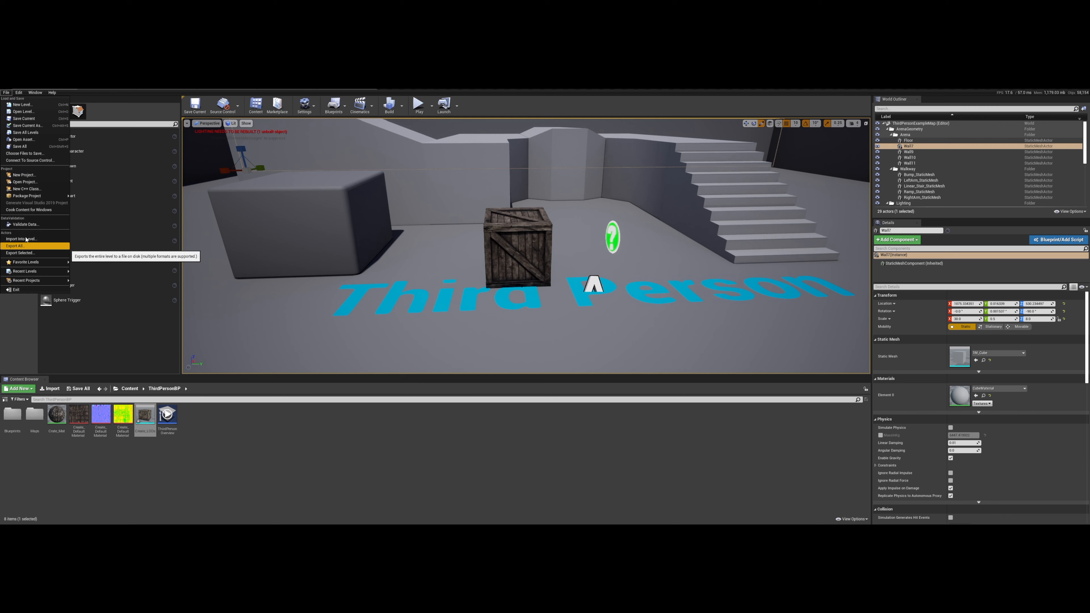
left_click(19, 154)
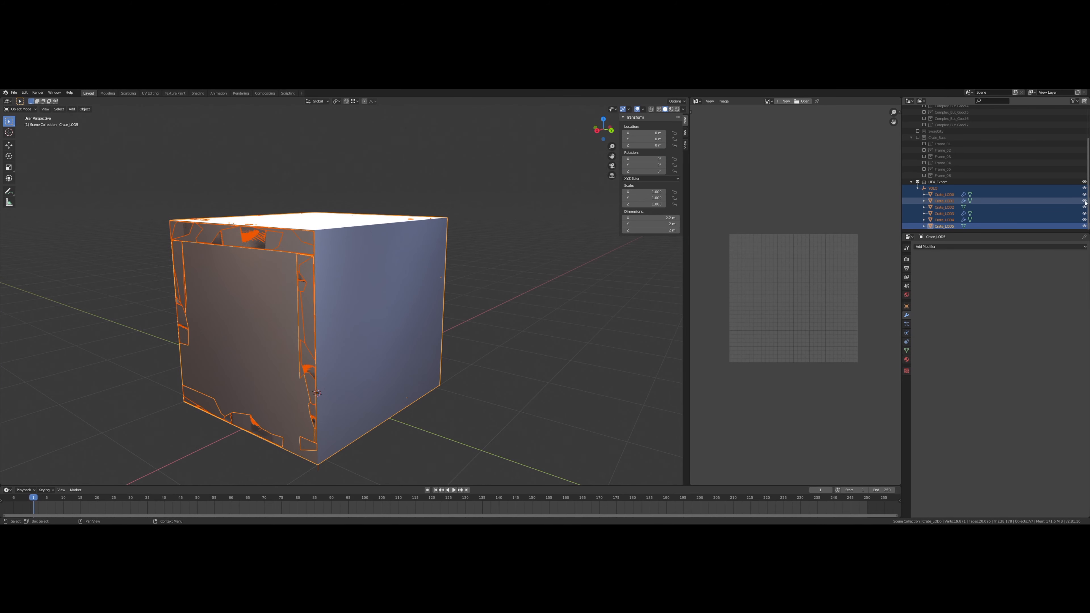
Switch to Blender, hide Crate_LOD1 through Crate_LOD5, and select only Crate_LOD0.
left_click_drag(1085, 202, 1085, 226)
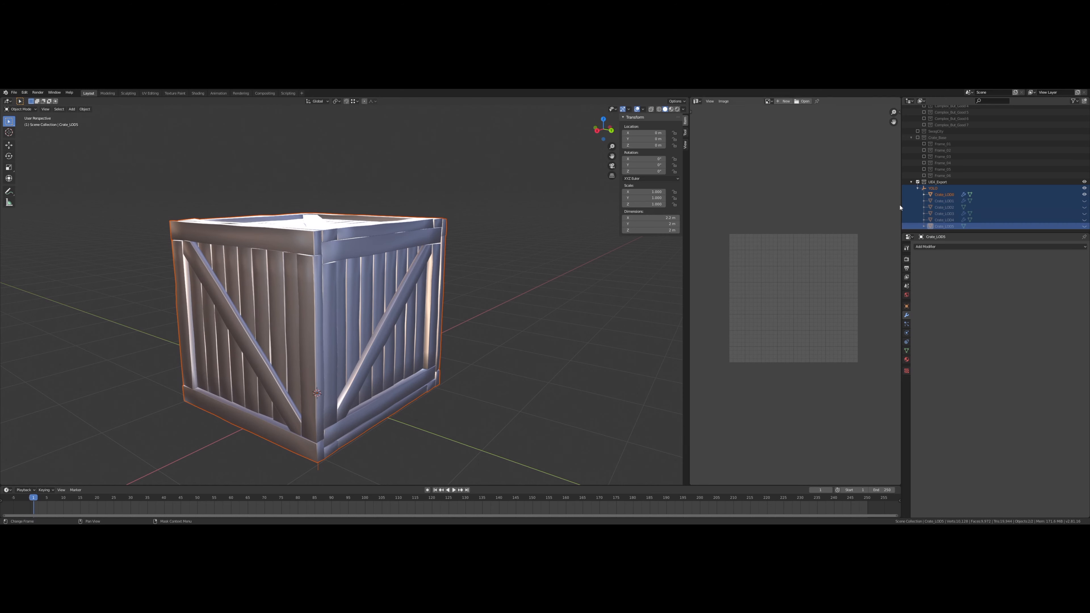
left_click(941, 195)
mouse_move(455, 280)
middle_mouse_down()
mouse_move(489, 282)
mouse_move(469, 279)
middle_mouse_up()
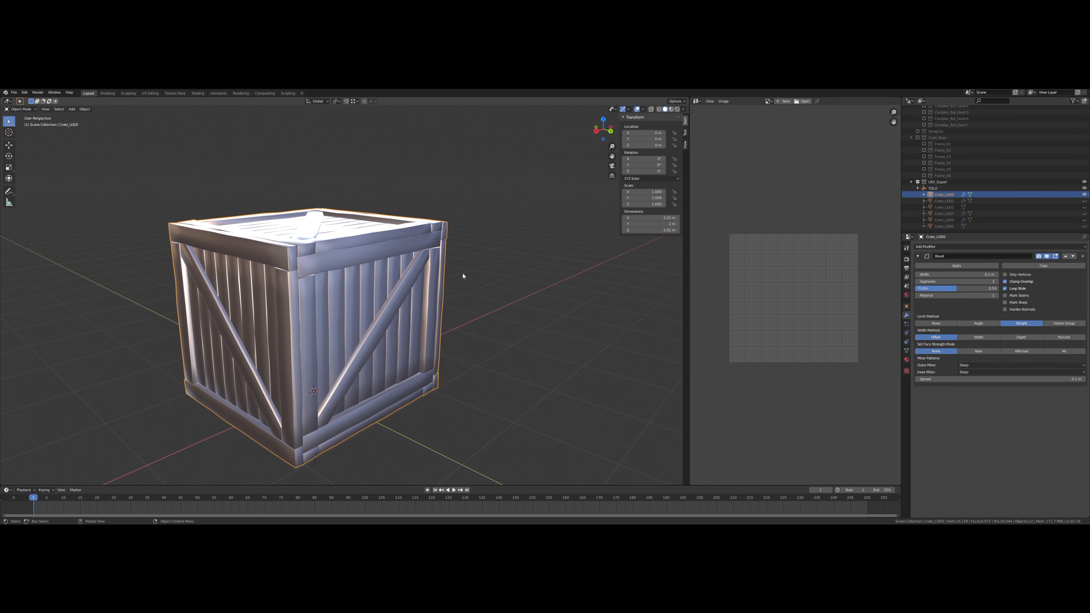
scroll(537, 253, "down", 6)
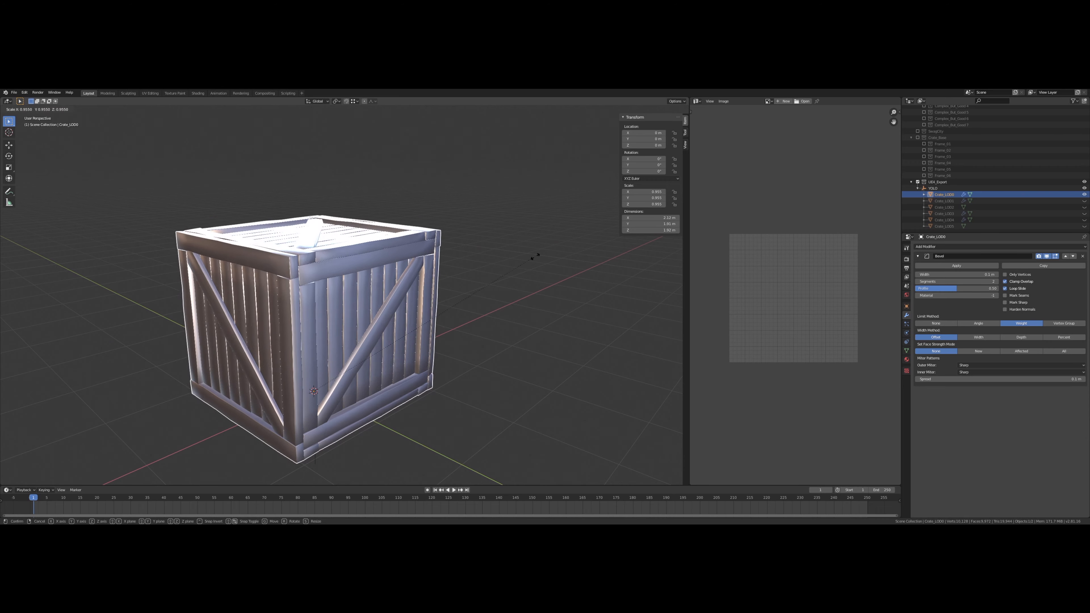
scroll(420, 330, "up", 6)
middle_click_drag(420, 330, 380, 342)
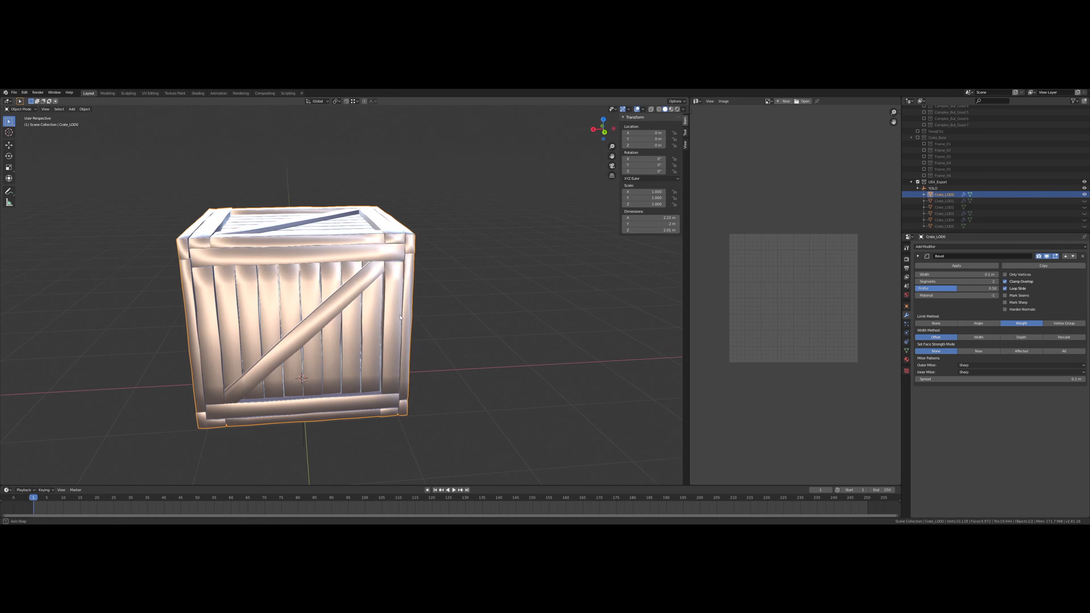
key("s")
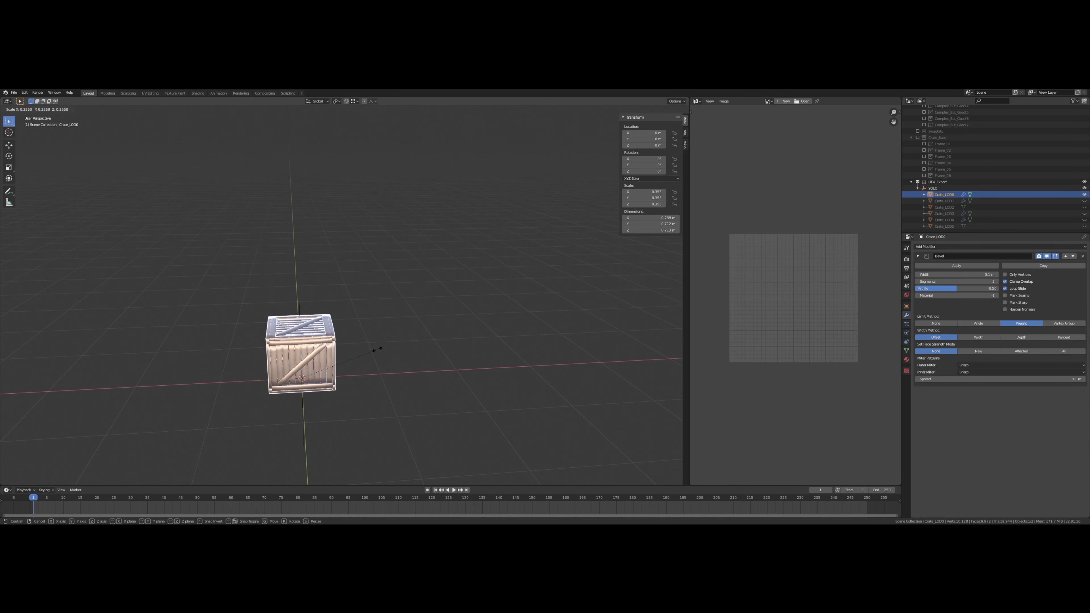
key("Escape")
key("Escape")
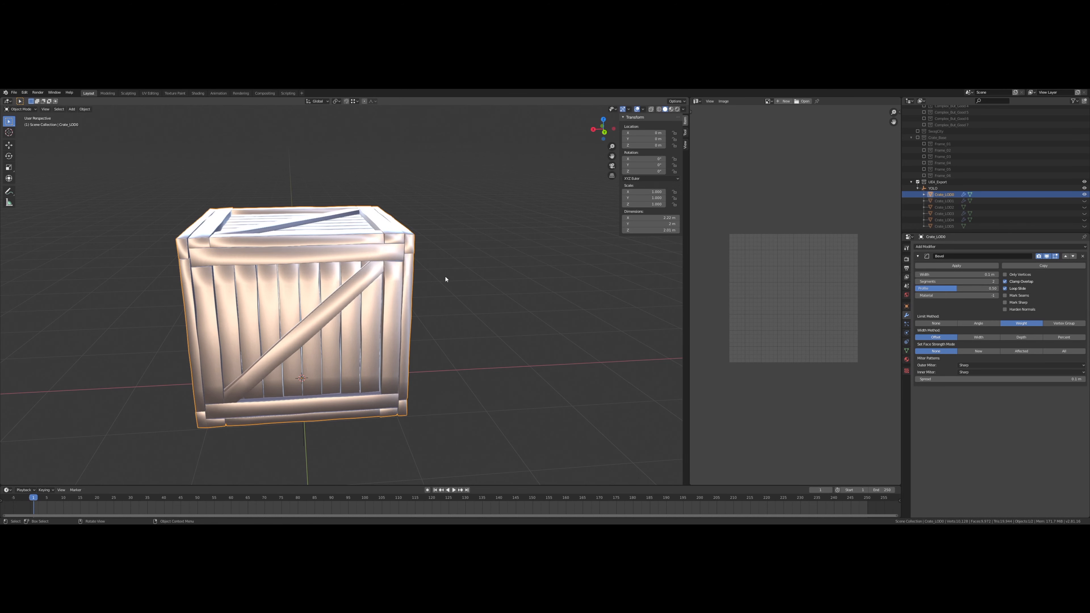
key("s")
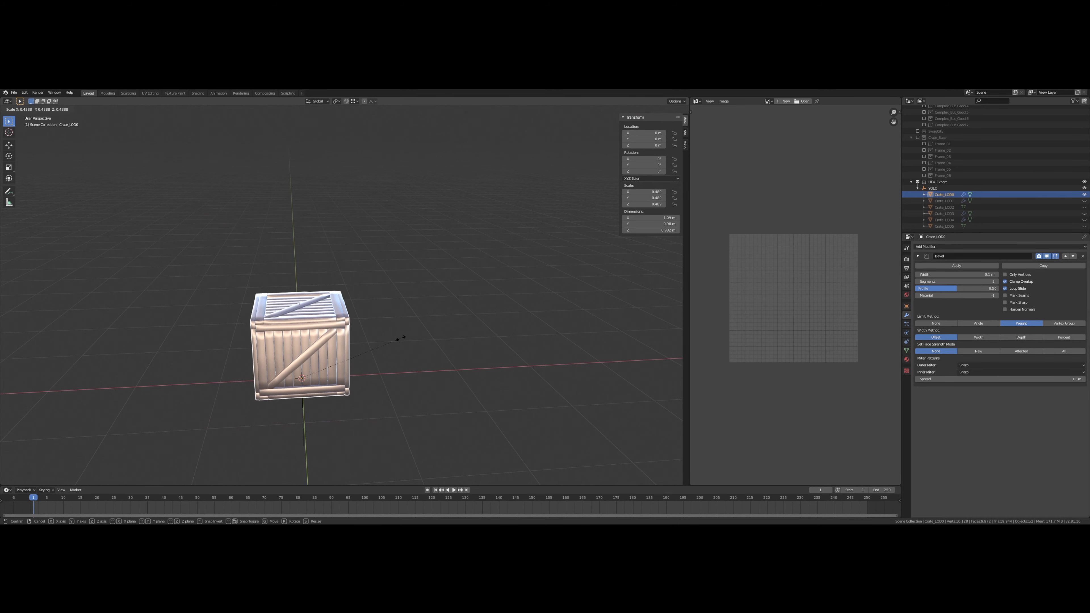
key("Escape")
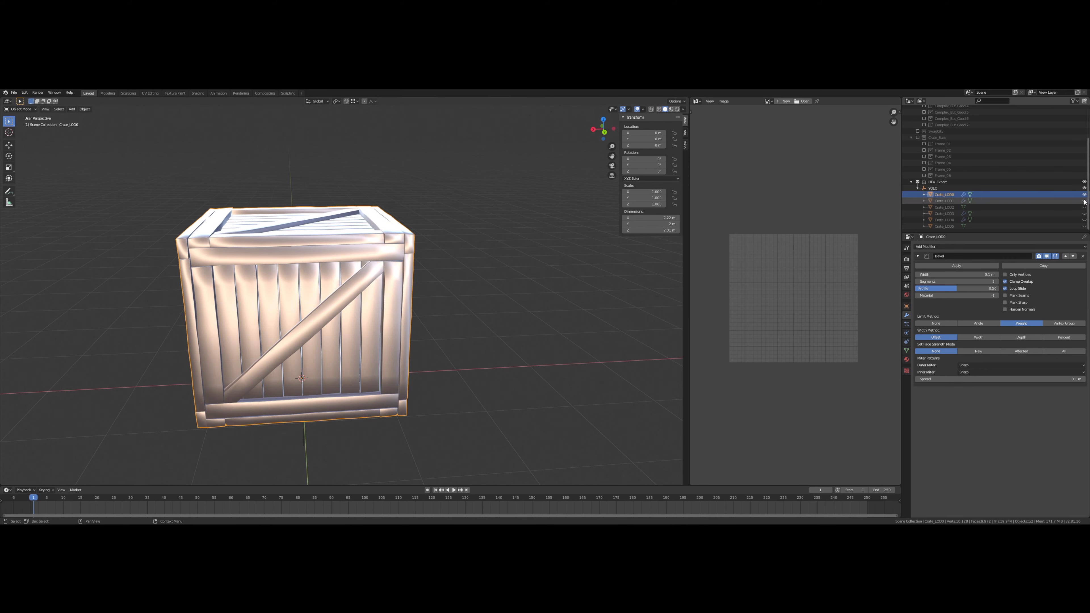
Make Crate_LOD1 through Crate_LOD5 visible again in the UE4_Export collection.
left_click(1084, 200)
left_click(1084, 207)
left_click(1084, 213)
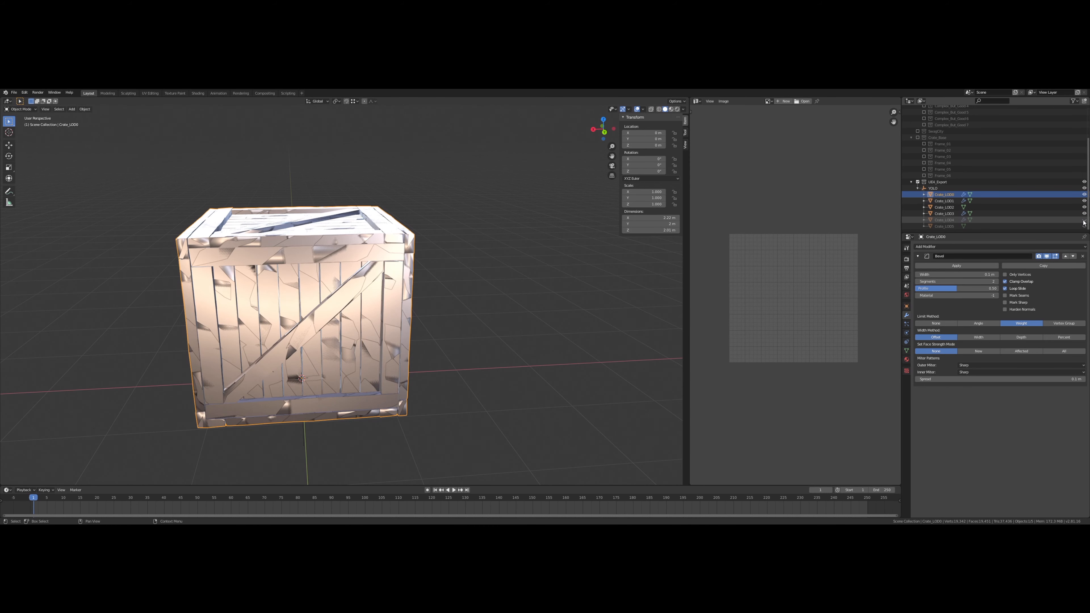
left_click(1085, 220)
left_click(1084, 227)
key("s")
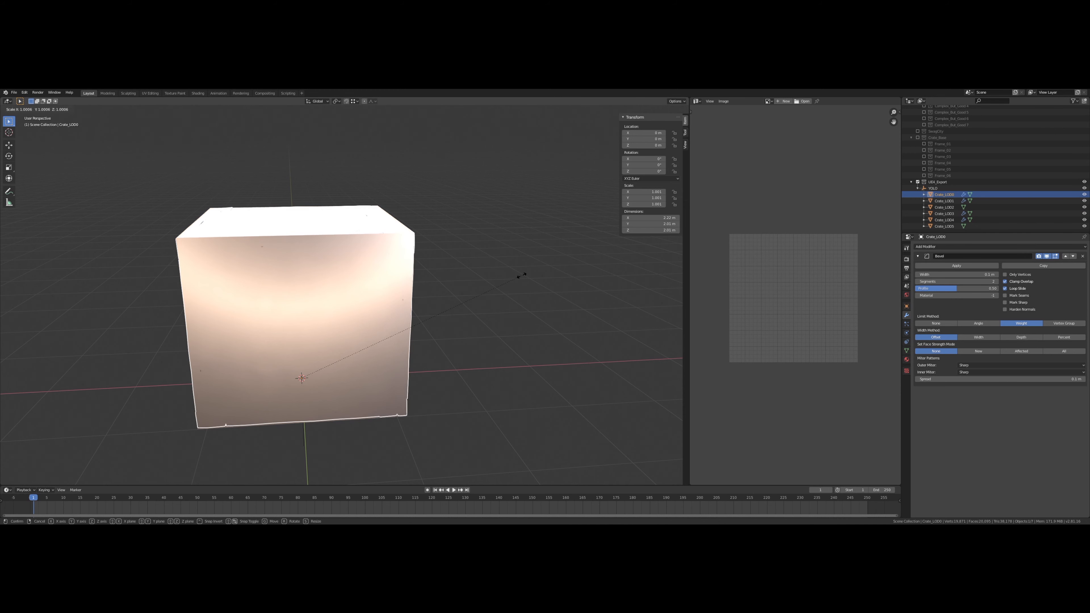
key("Escape")
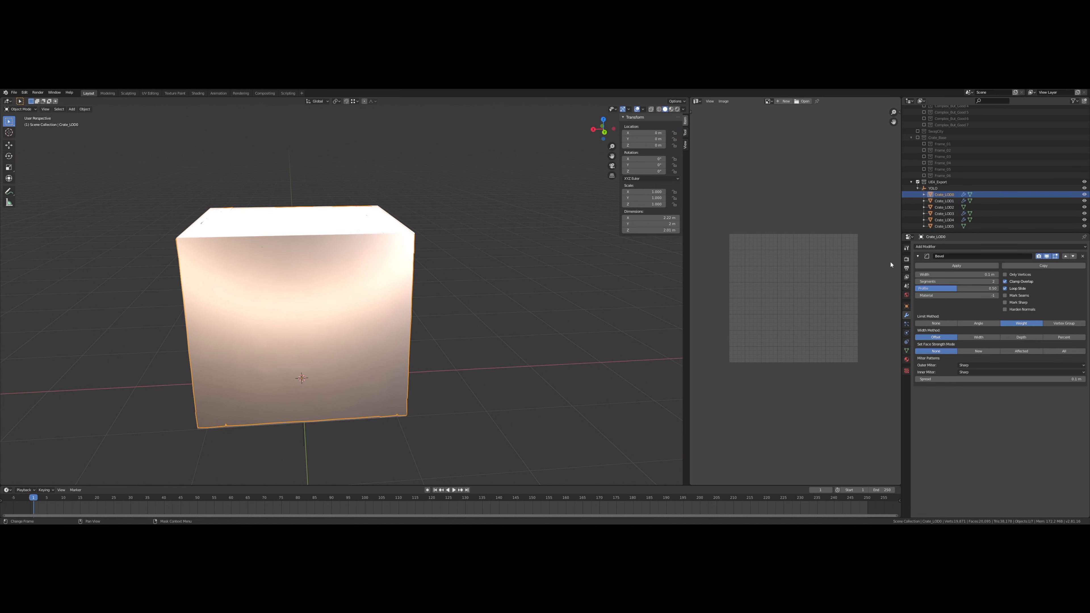
Select all six crate meshes, Crate_LOD0 through Crate_LOD5, and scale them down uniformly by a factor of about 0.451.
left_click(946, 226, "shift")
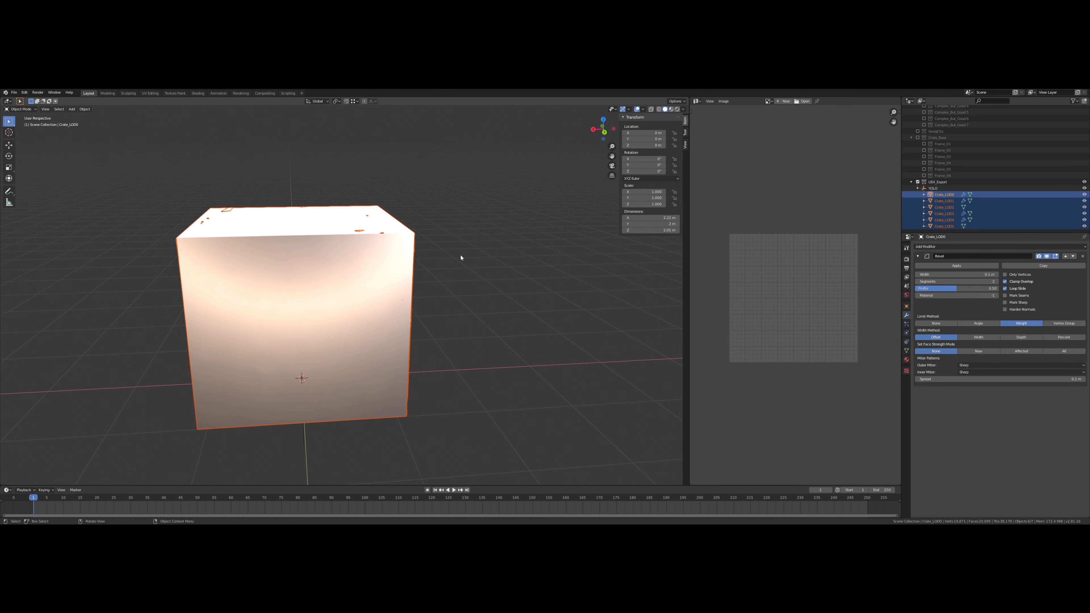
key("s")
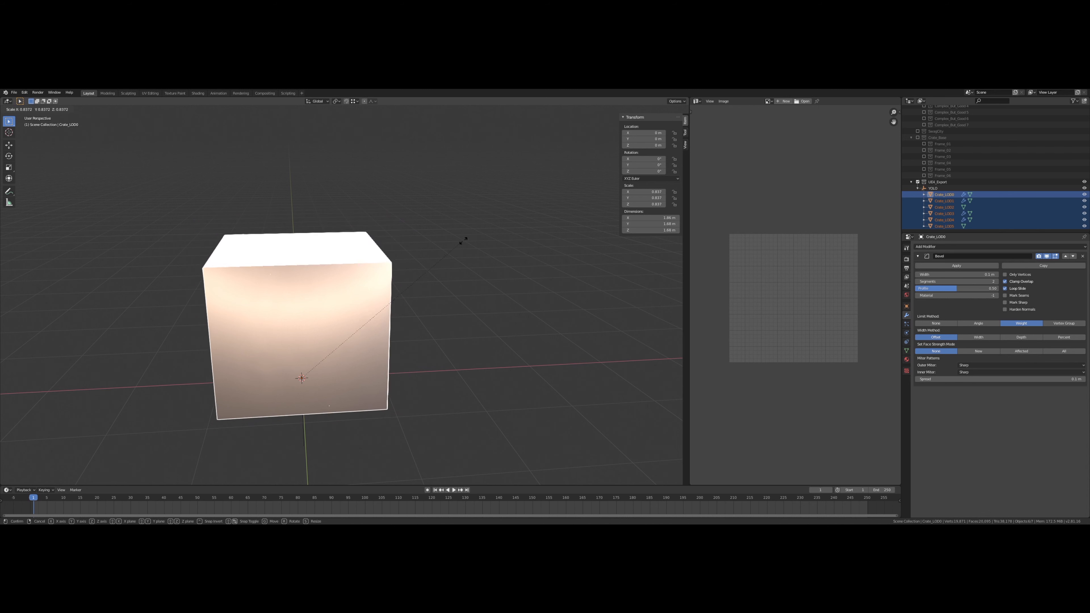
left_click(406, 329)
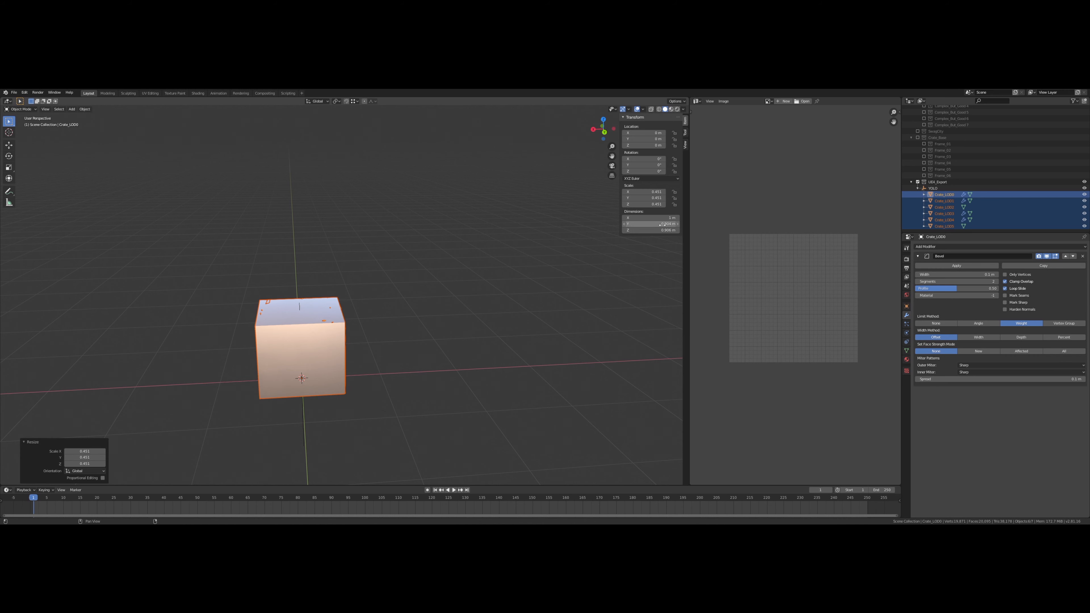
scroll(407, 286, "up", 2)
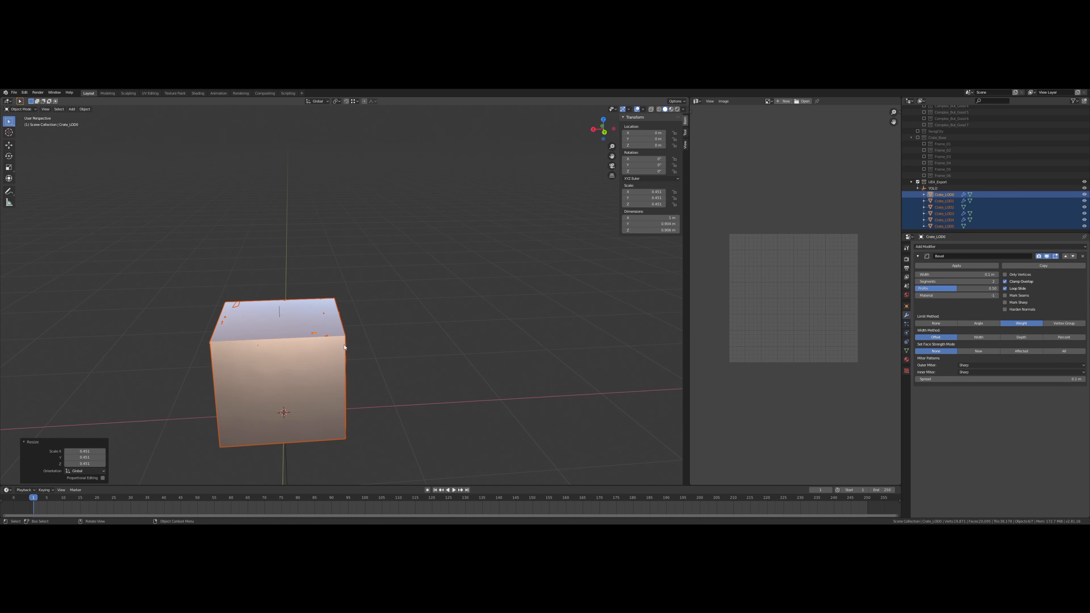
middle_click_drag(345, 346, 409, 247)
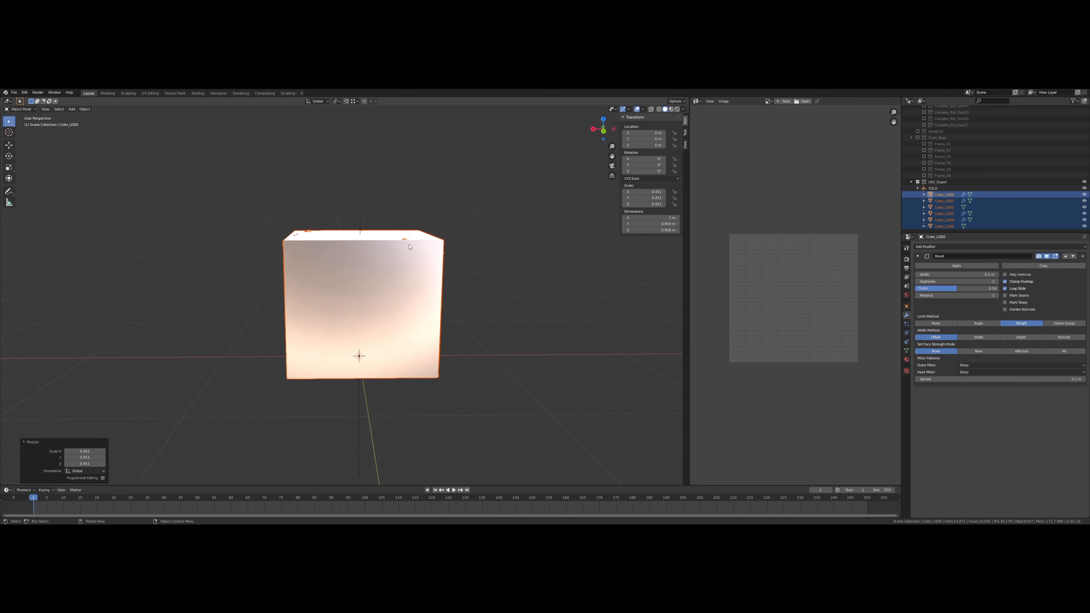
Apply the scale of the six selected crate LOD meshes.
left_click(13, 93)
mouse_move(39, 183)
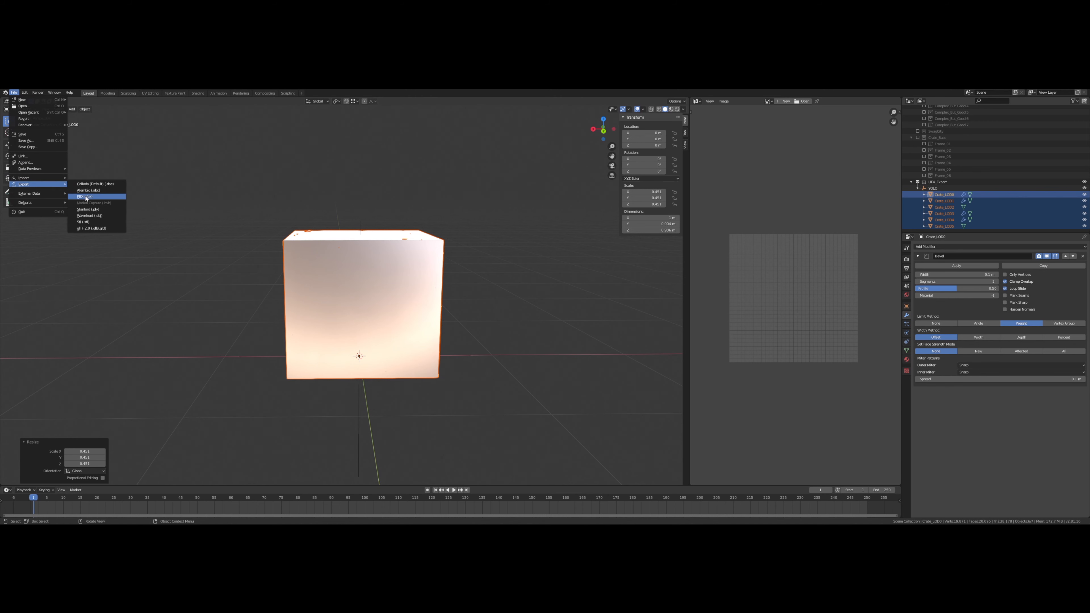
key("ctrl+a")
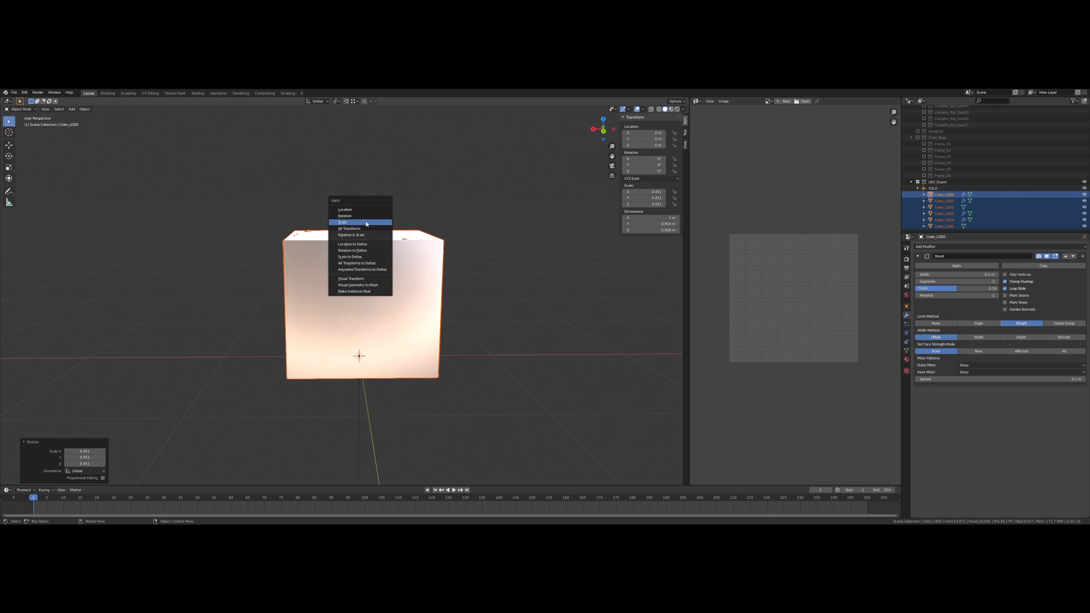
left_click(366, 223)
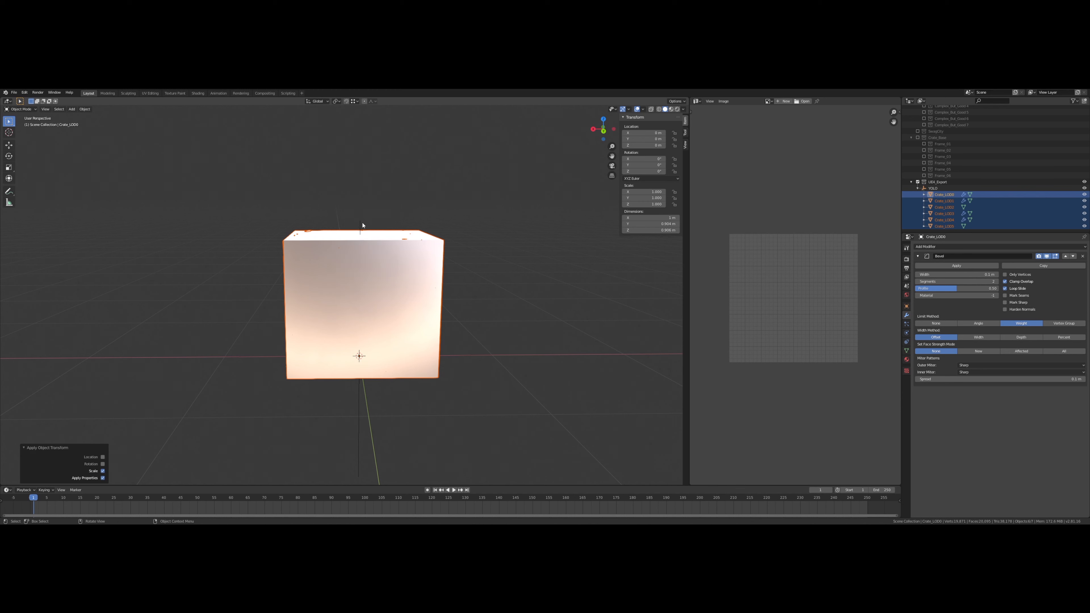
Select the YOLO LOD group together with Crate_LOD0 through Crate_LOD4 and export the selection as FBX.
left_click(14, 93)
mouse_move(34, 184)
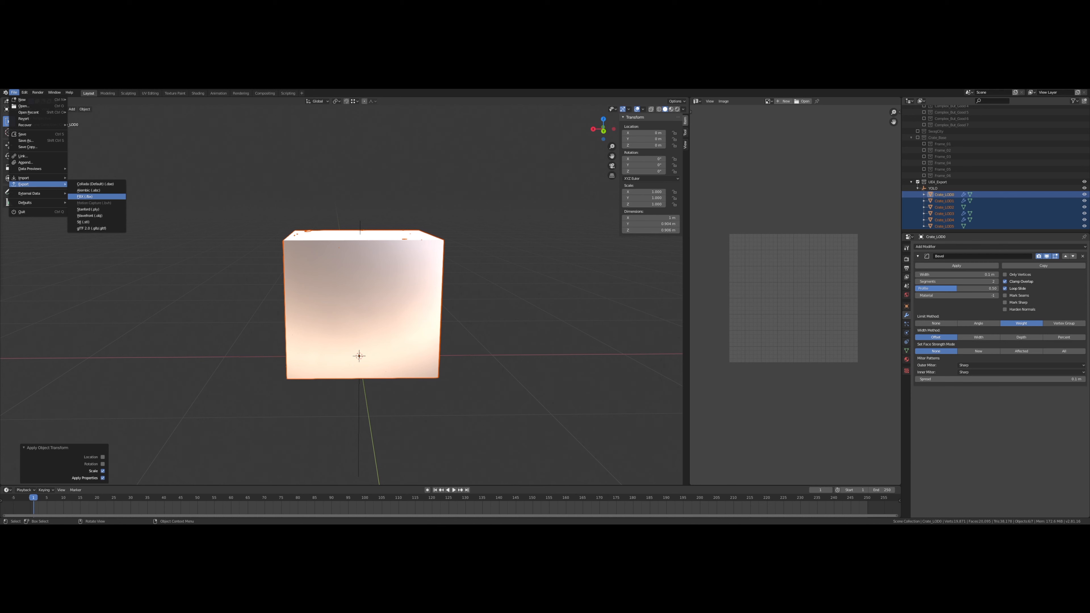
key("Escape")
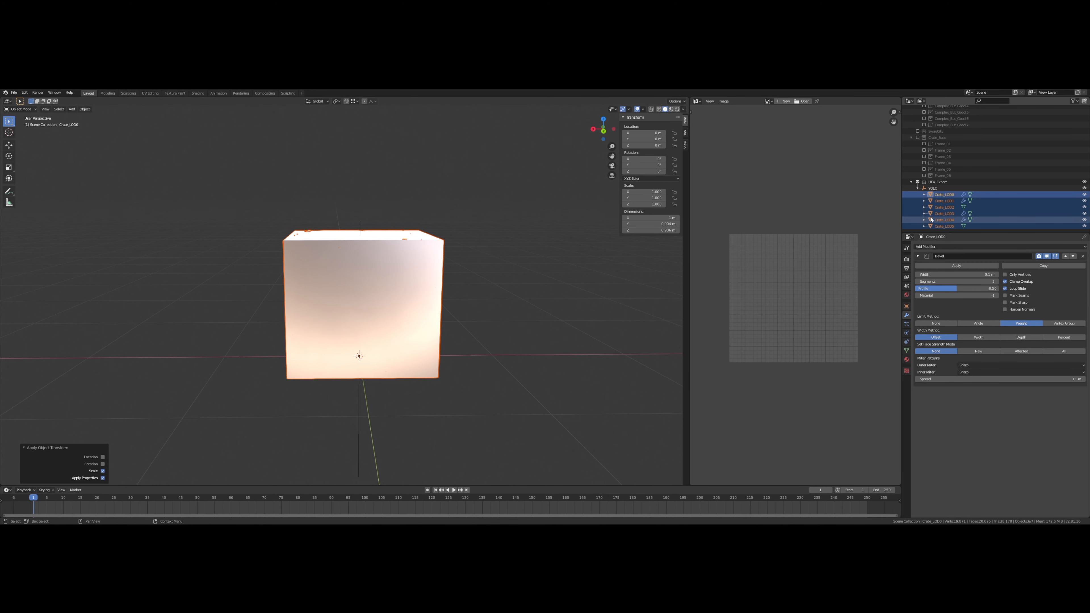
left_click(941, 226)
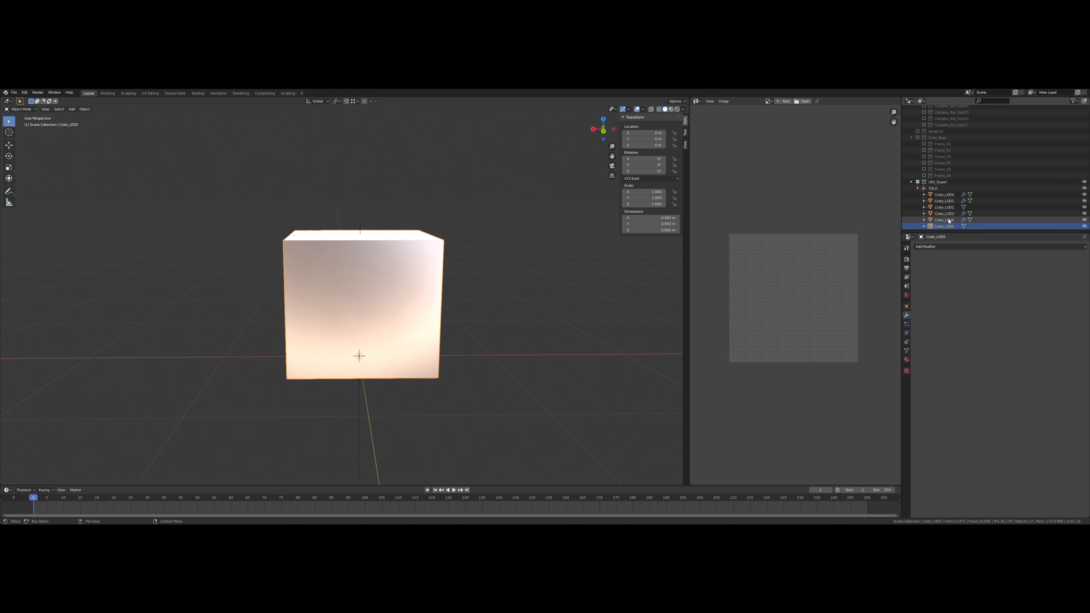
left_click(943, 189)
left_click(947, 221, "shift")
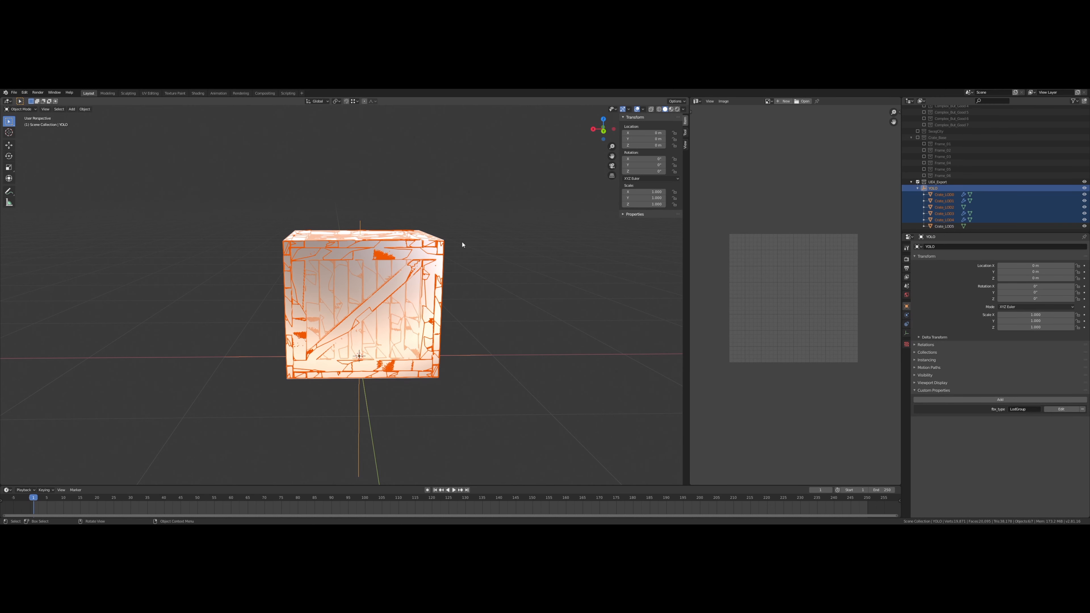
left_click(14, 92)
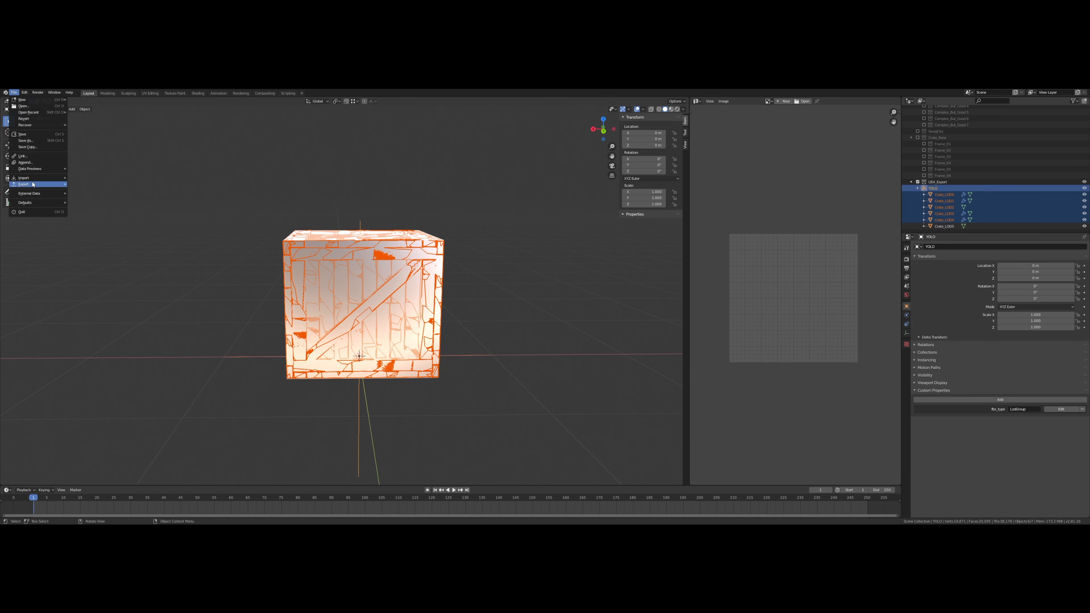
left_click(108, 196)
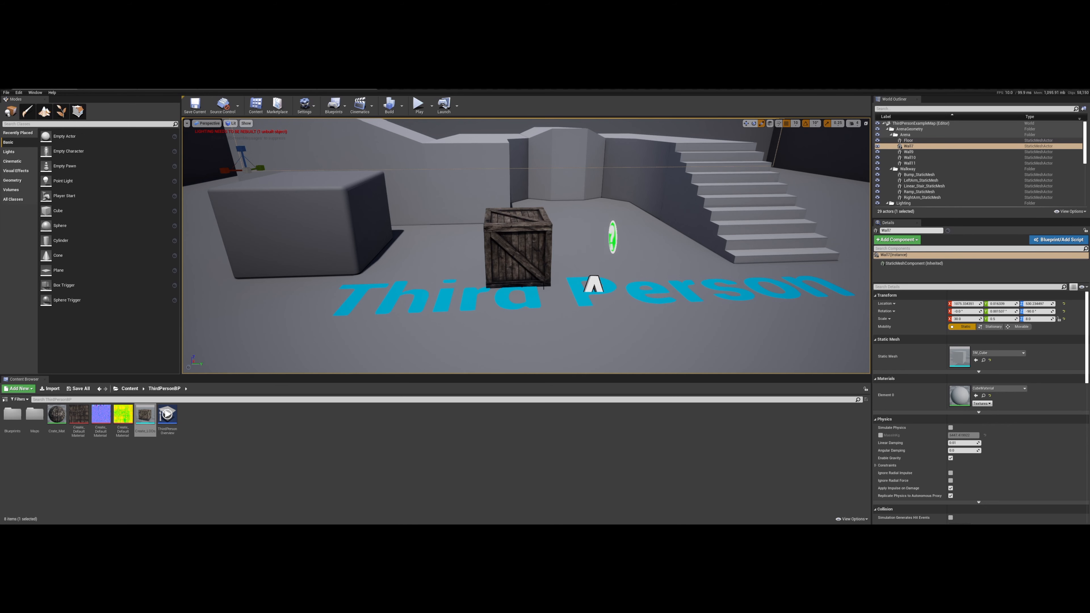
Switch to Unreal Engine and reimport the Create_LODs static mesh from its source file.
scroll(556, 260, "down", 2)
mouse_move(594, 212)
right_mouse_down()
mouse_move(577, 208)
mouse_move(595, 212)
right_mouse_up()
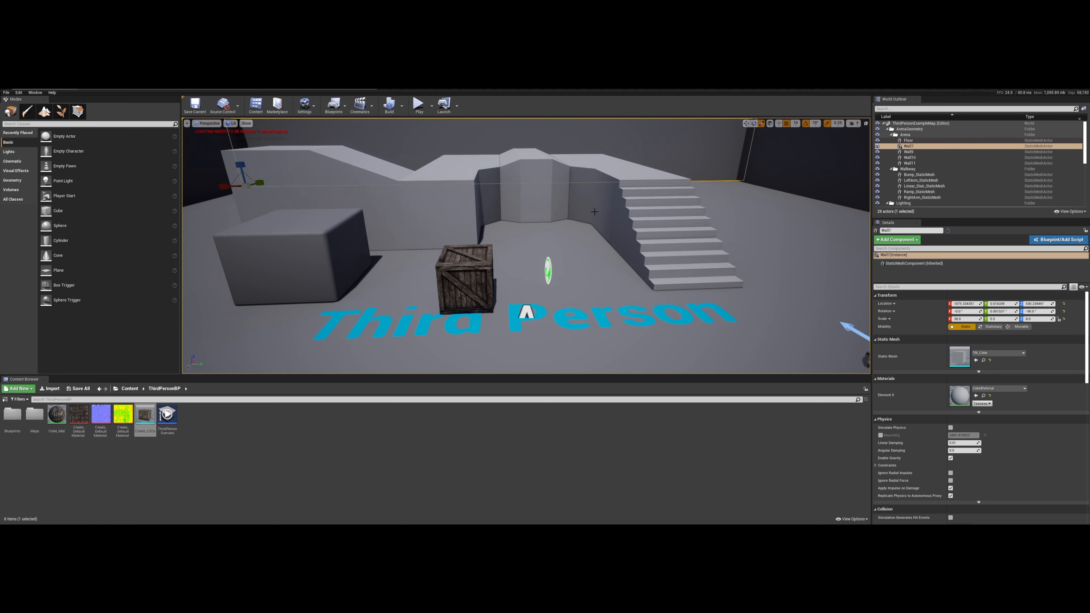
right_click(142, 423)
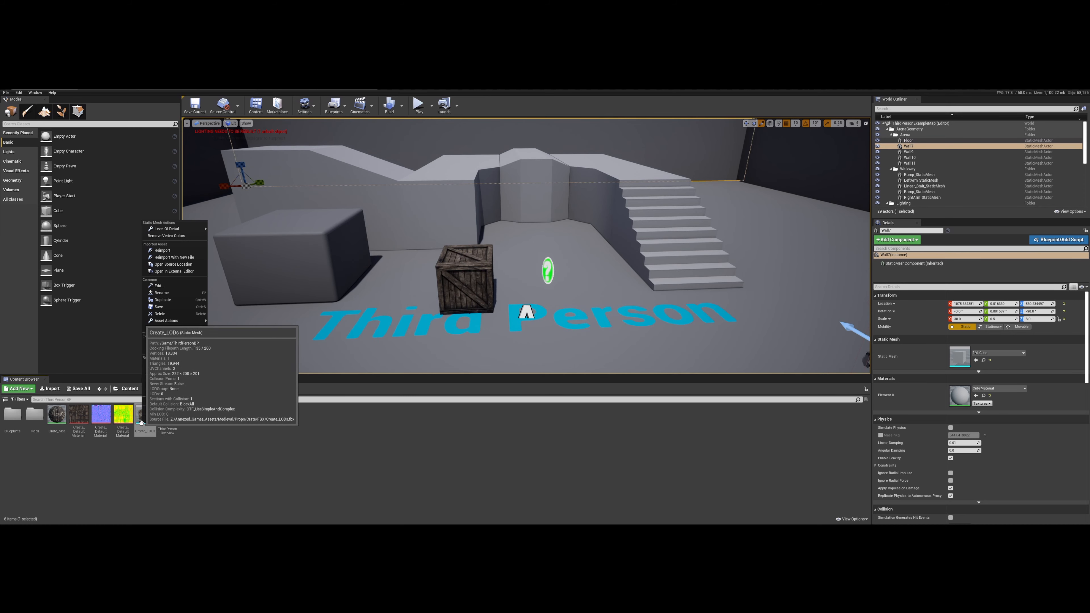
left_click(176, 251)
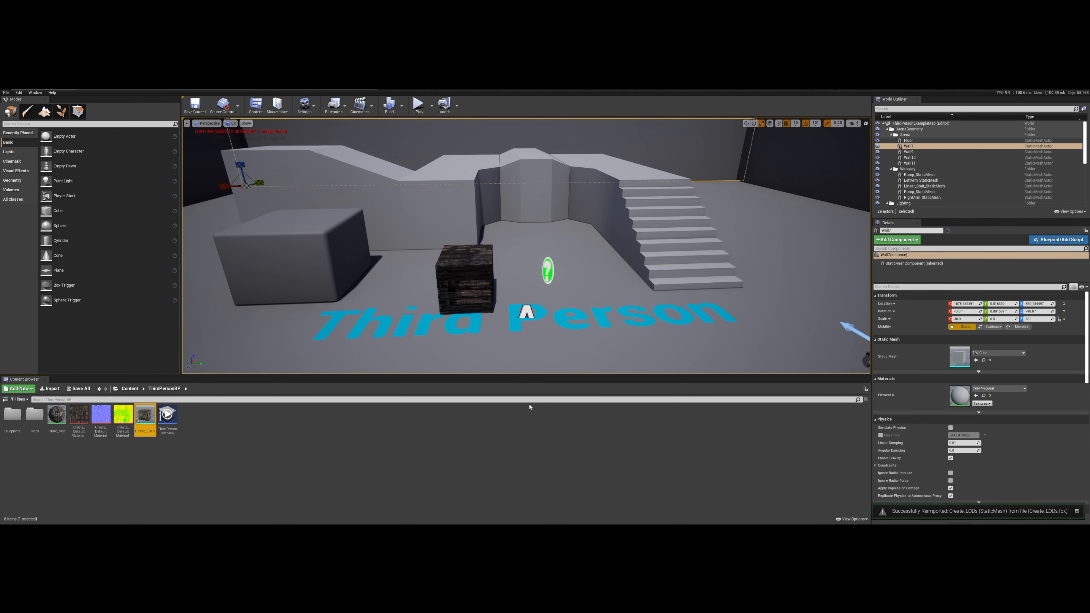
Move through the level around the reimported crate to check its size.
mouse_move(499, 293)
right_mouse_down()
mouse_move(475, 300)
mouse_move(490, 297)
right_mouse_up()
key("w")
key("w")
key("s")
key("w")
key("s")
key("w")
Force delete the Create_LODs static mesh from the ThirdPersonBP folder despite its remaining references.
left_click(143, 419)
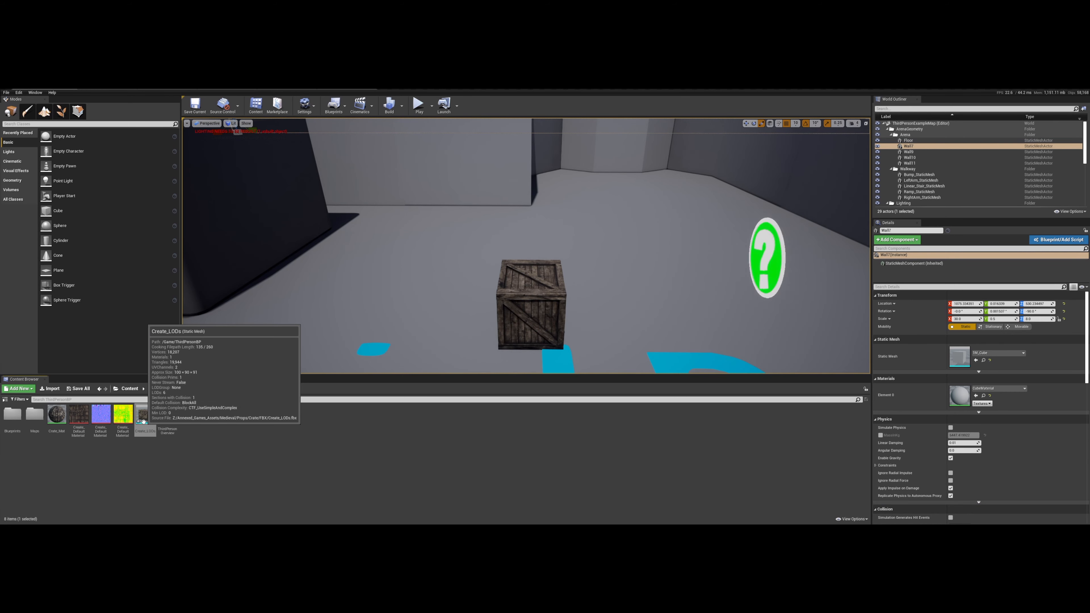
right_click(144, 420)
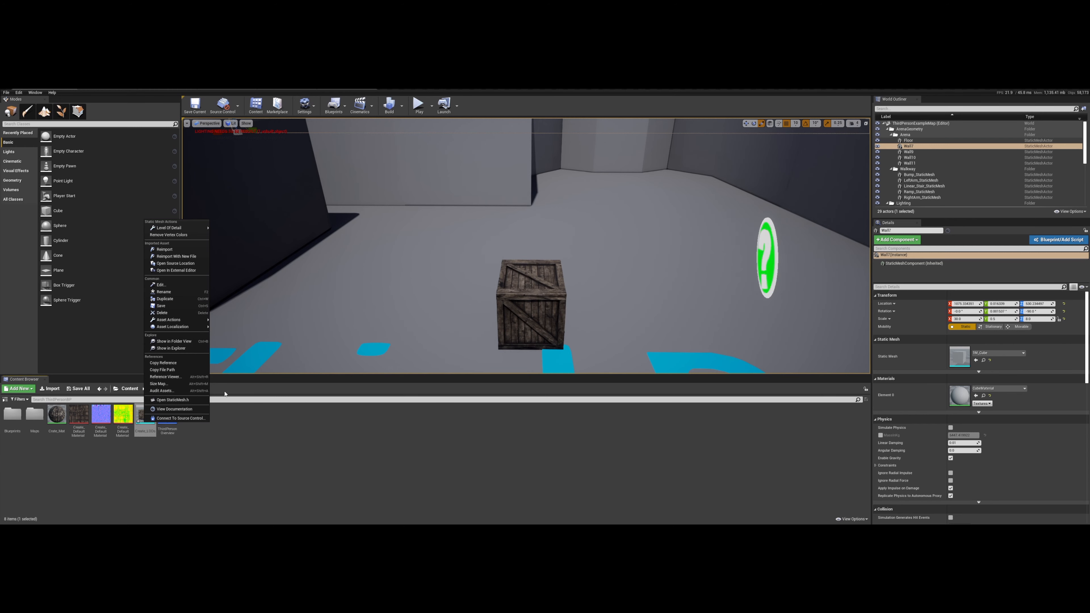
left_click(176, 314)
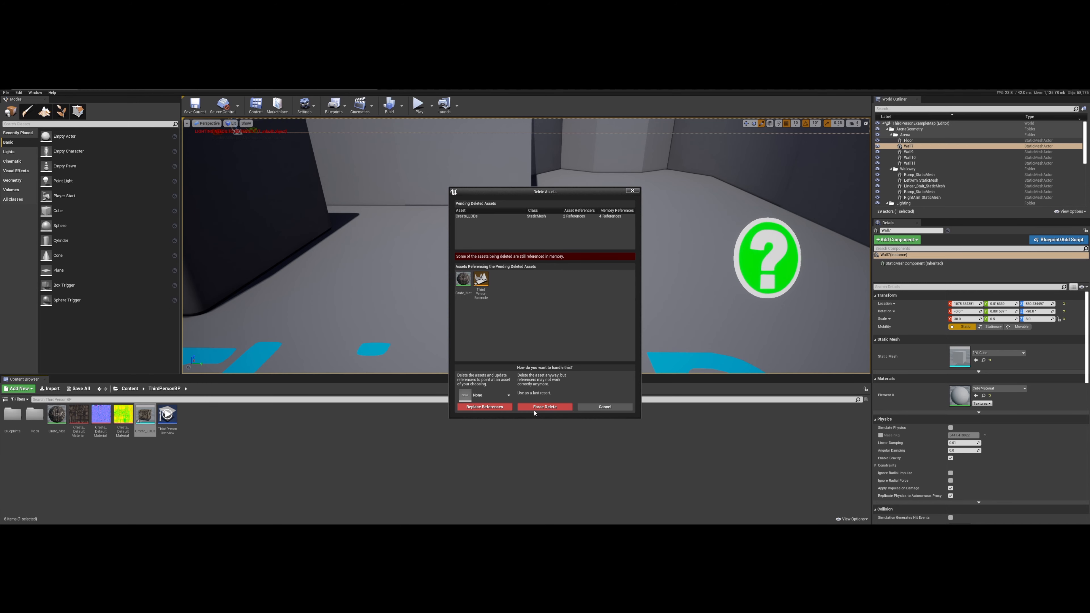
left_click(545, 406)
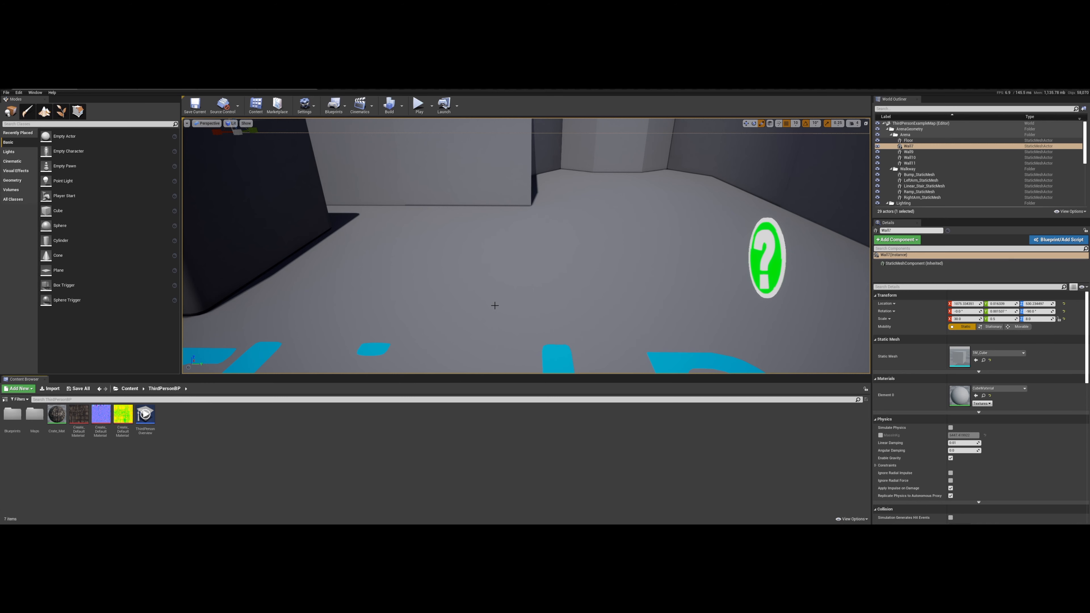
Import the Create_LODs FBX from the Crate project's FBX folder into ThirdPersonBP using Import All, and dismiss the message log.
key("f")
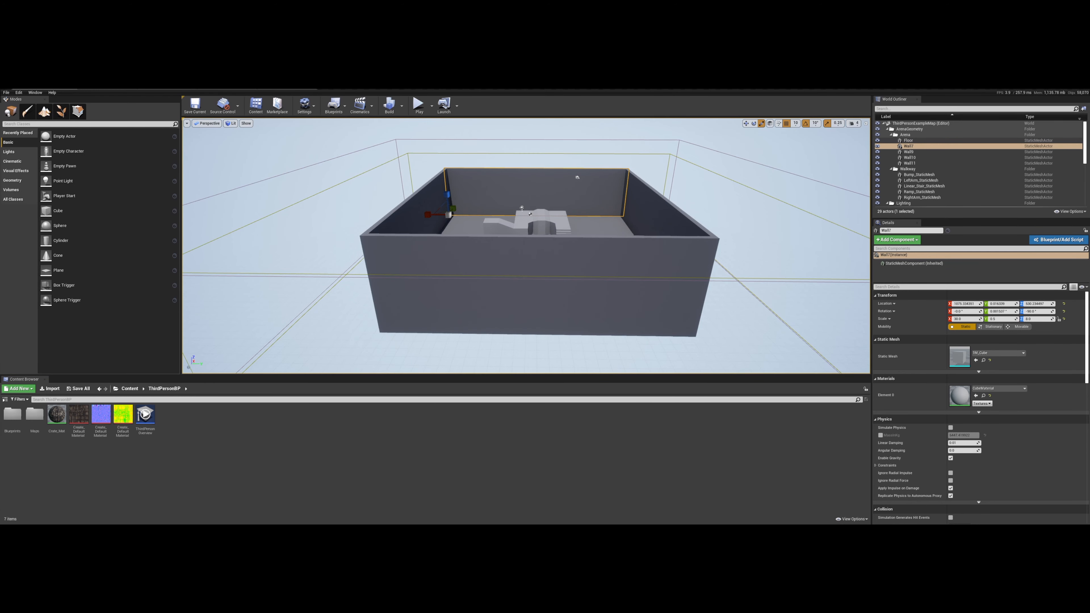
key("w")
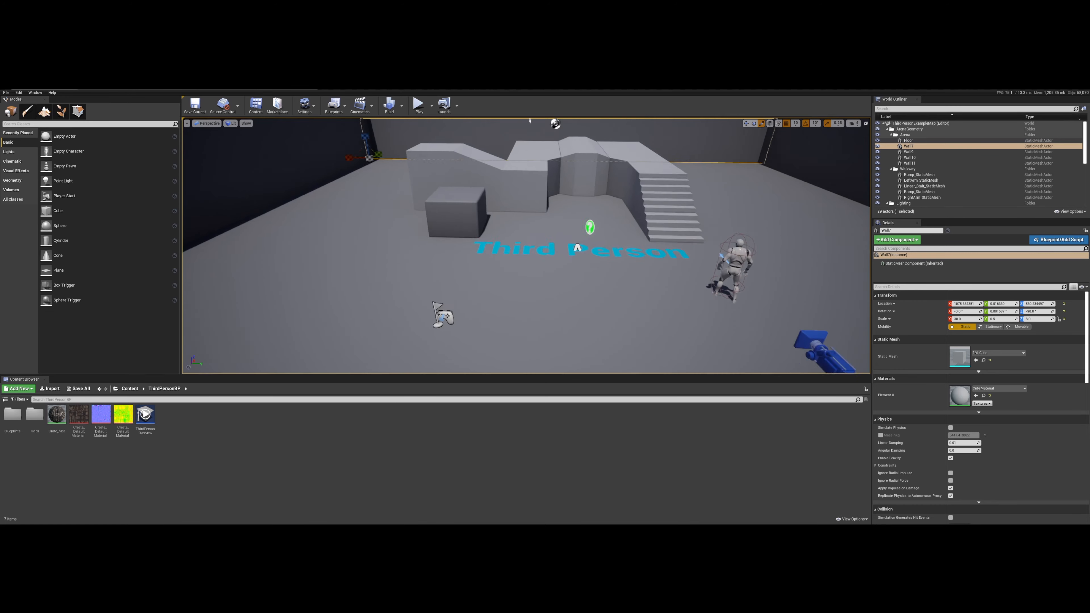
mouse_move(57, 499)
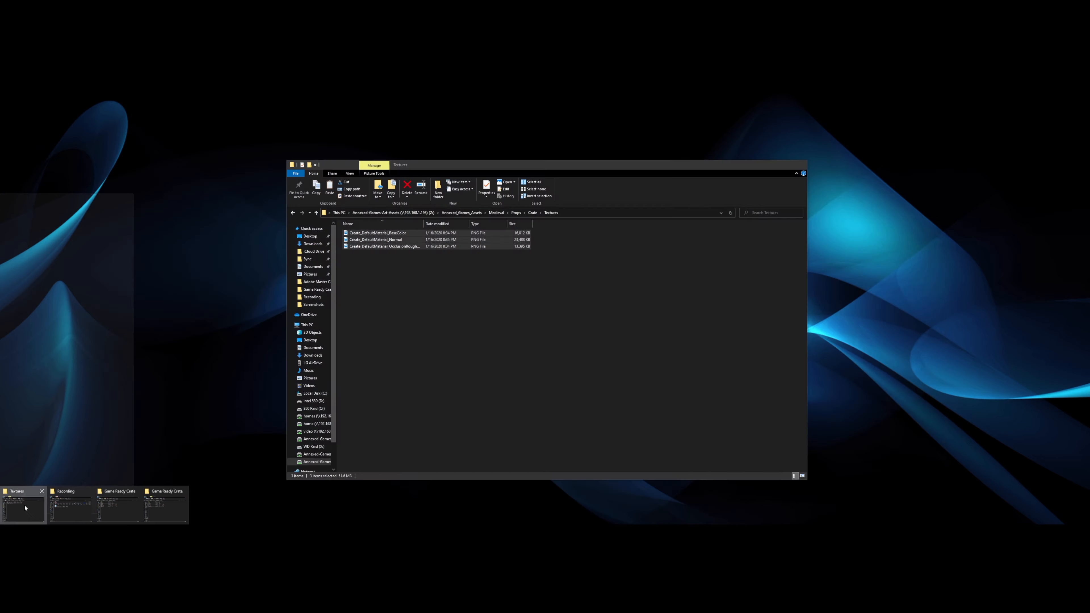
left_click(21, 505)
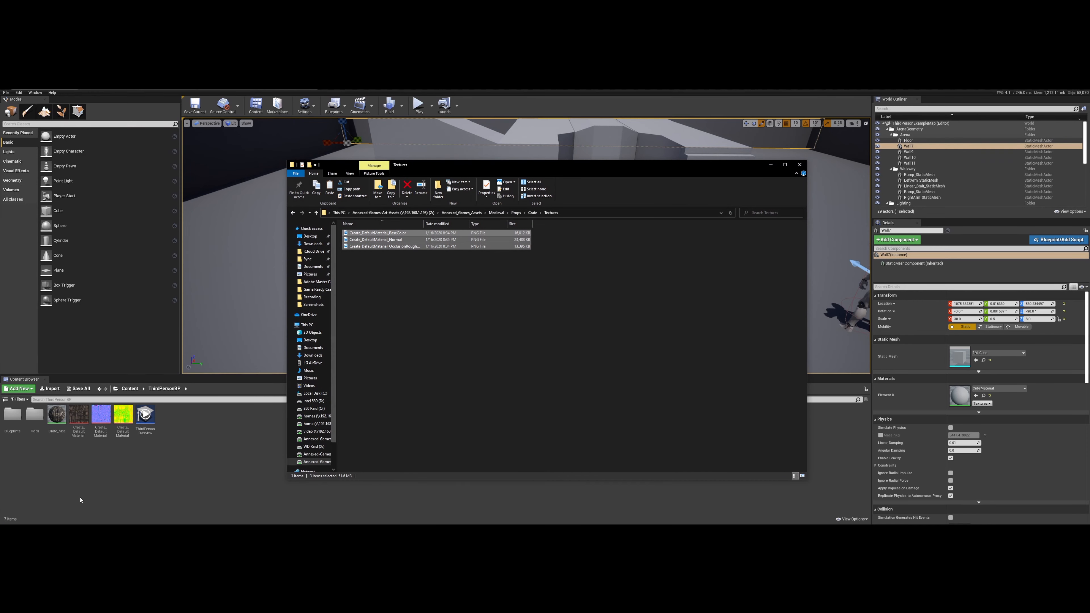
key("alt+Up")
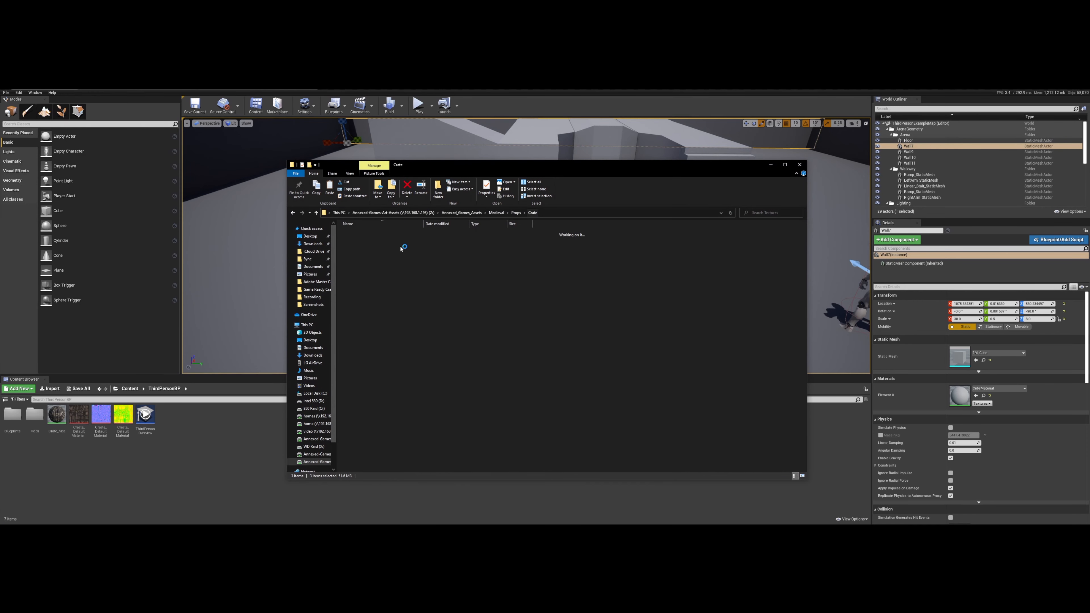
double_click(358, 234)
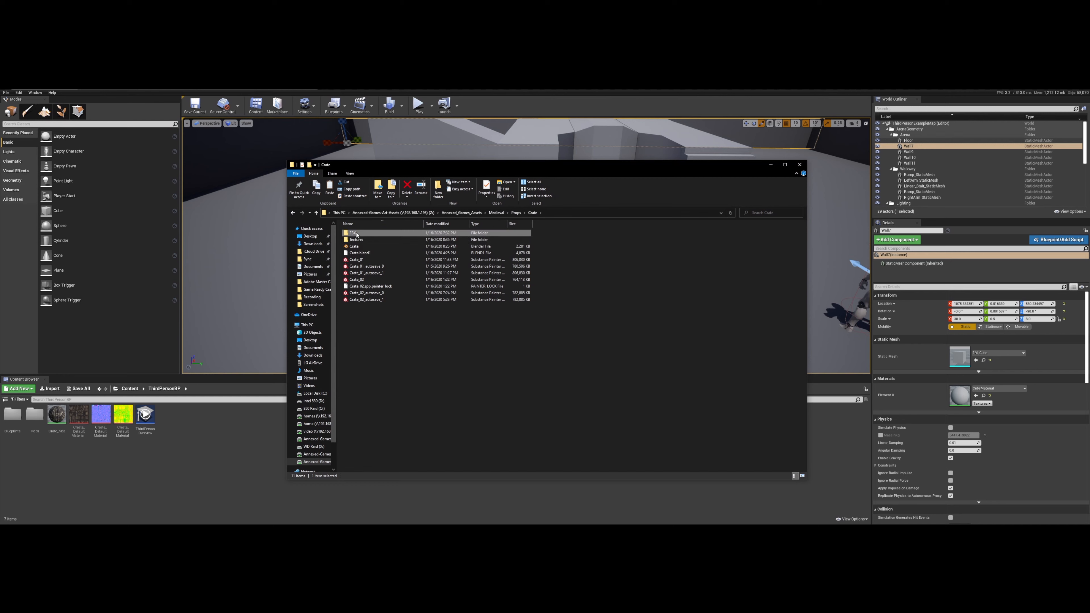
left_click_drag(377, 243, 195, 450)
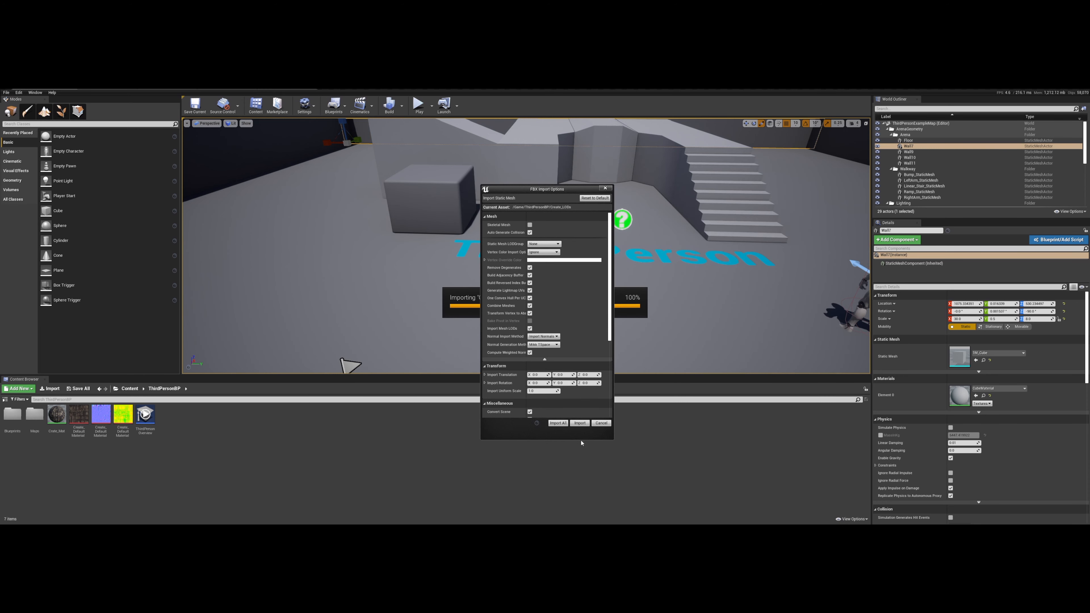
left_click(558, 423)
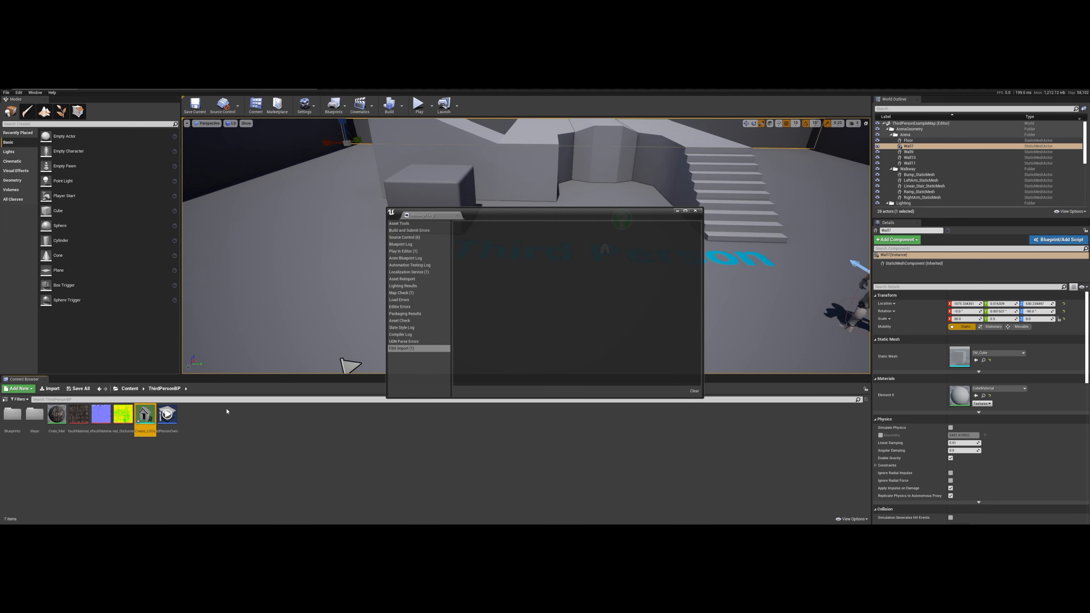
left_click(695, 210)
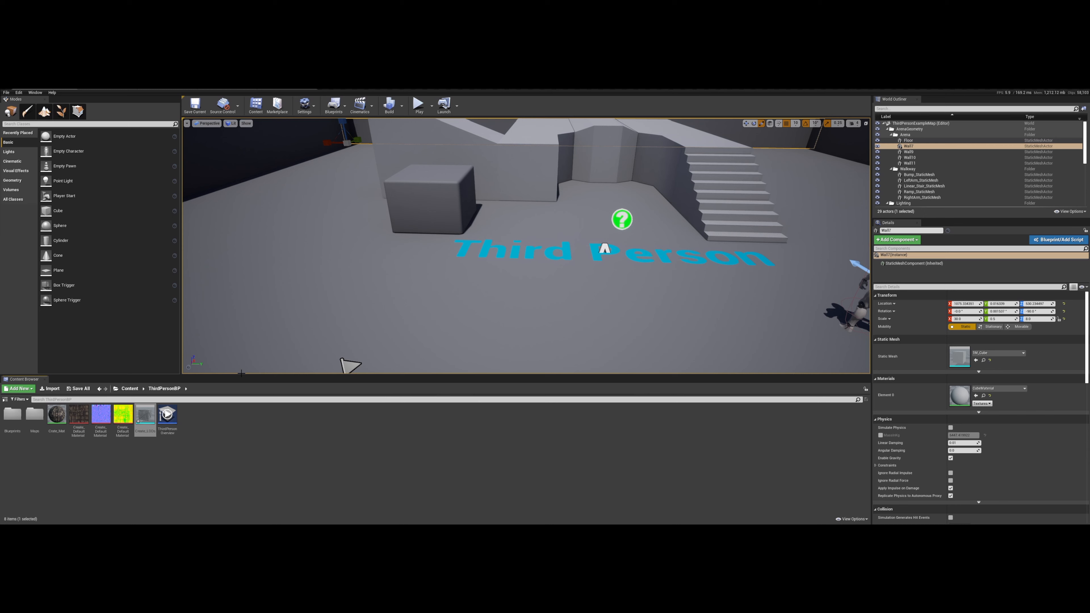
Place the Create_LODs mesh on the floor near the Third Person text and assign Crate_Mat to it.
left_click_drag(145, 414, 511, 245)
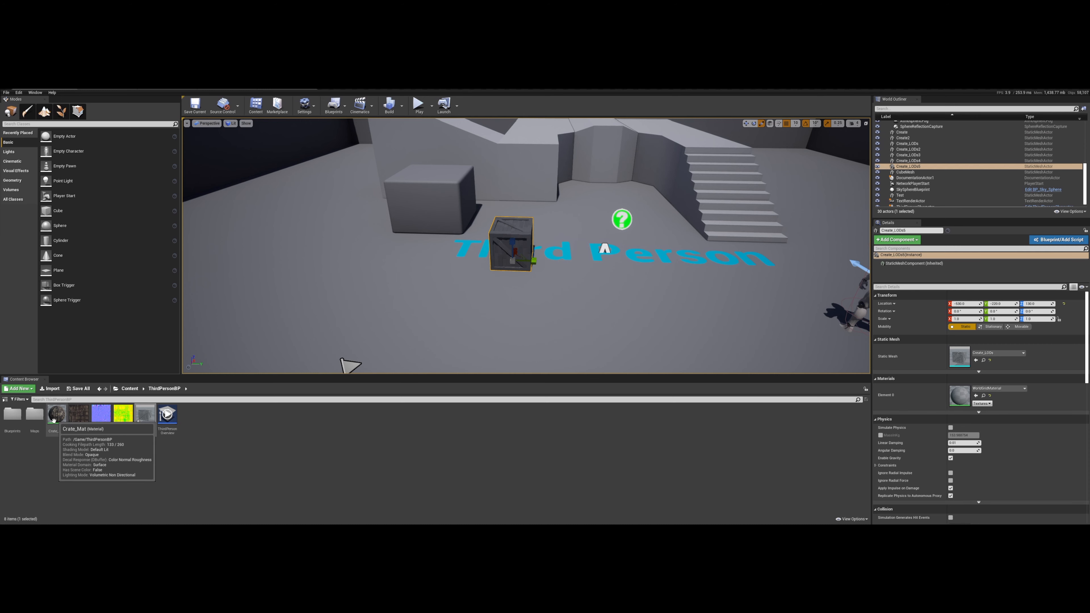
left_click_drag(53, 419, 522, 237)
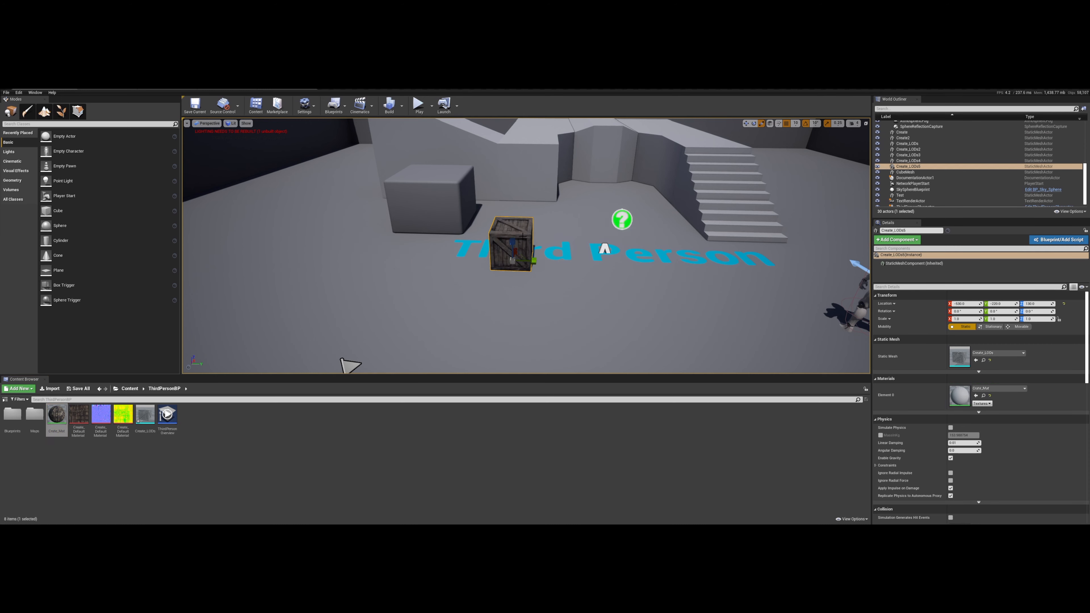
Examine the textured crate in the level from close up and from farther away.
right_click_drag(523, 236, 526, 241)
key("w")
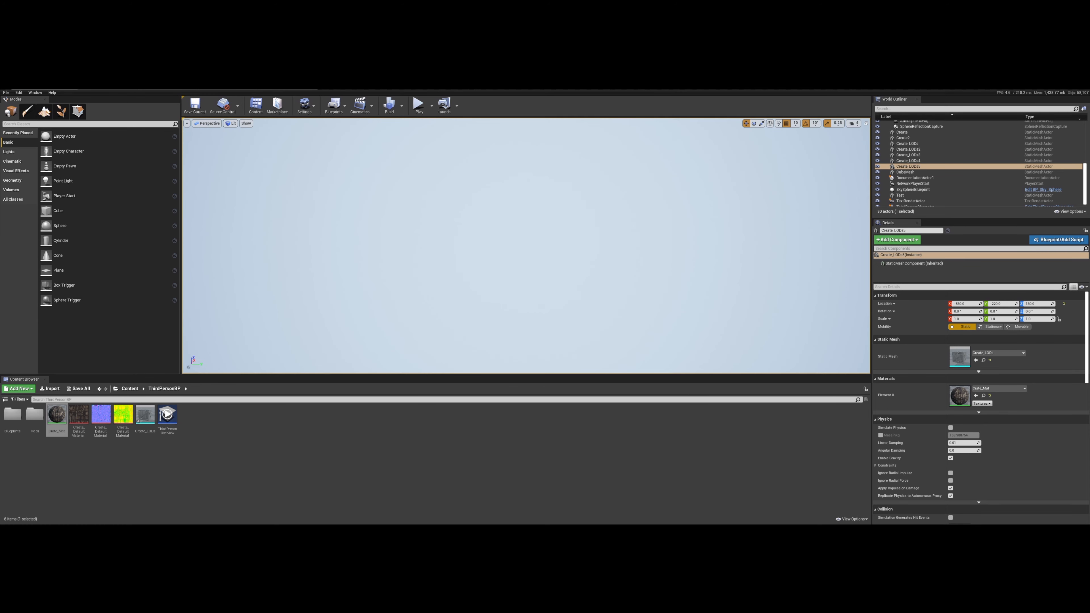
left_click(527, 245)
right_click_drag(527, 244, 527, 253)
key("s")
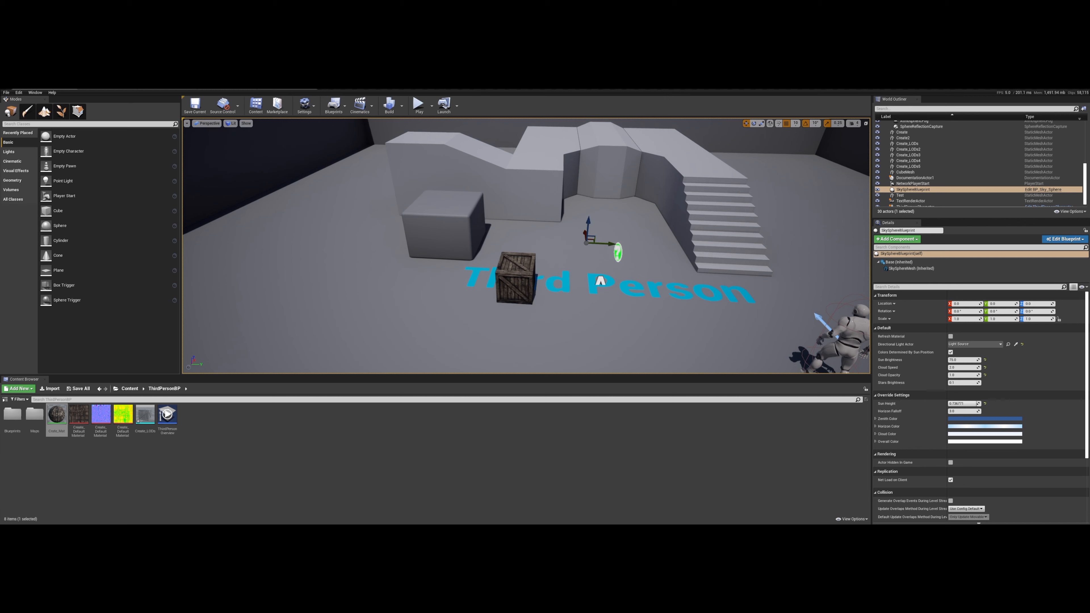
scroll(527, 246, "up", 5)
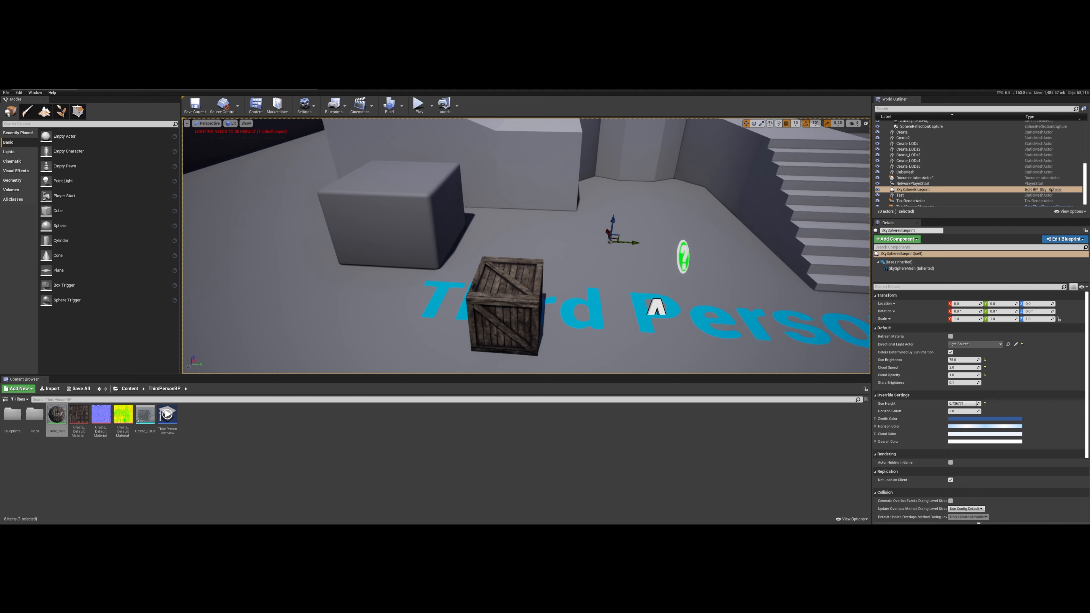
scroll(617, 229, "up", 10)
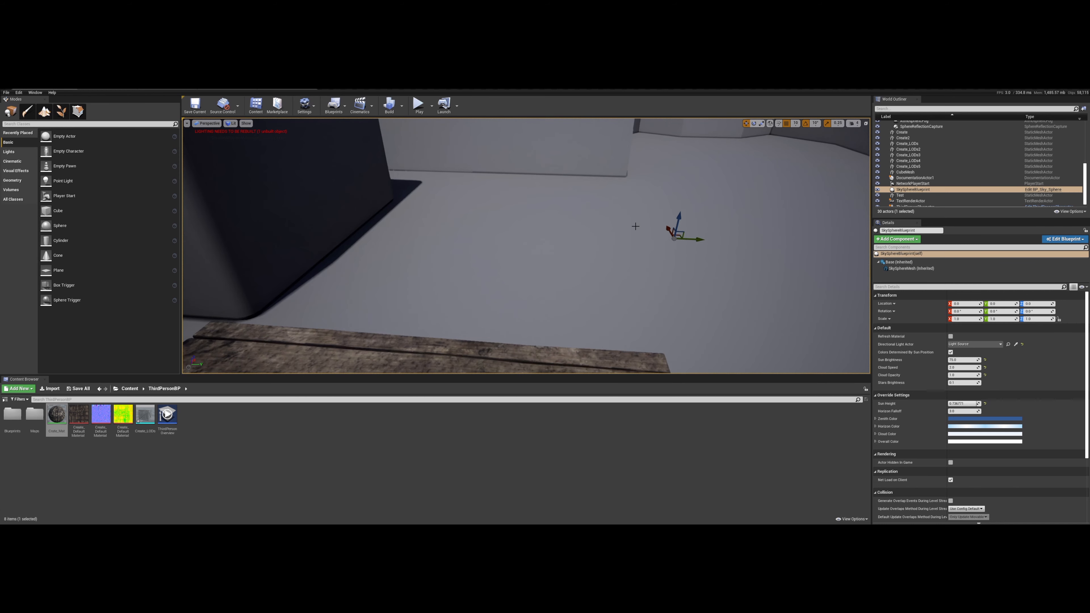
scroll(526, 246, "down", 10)
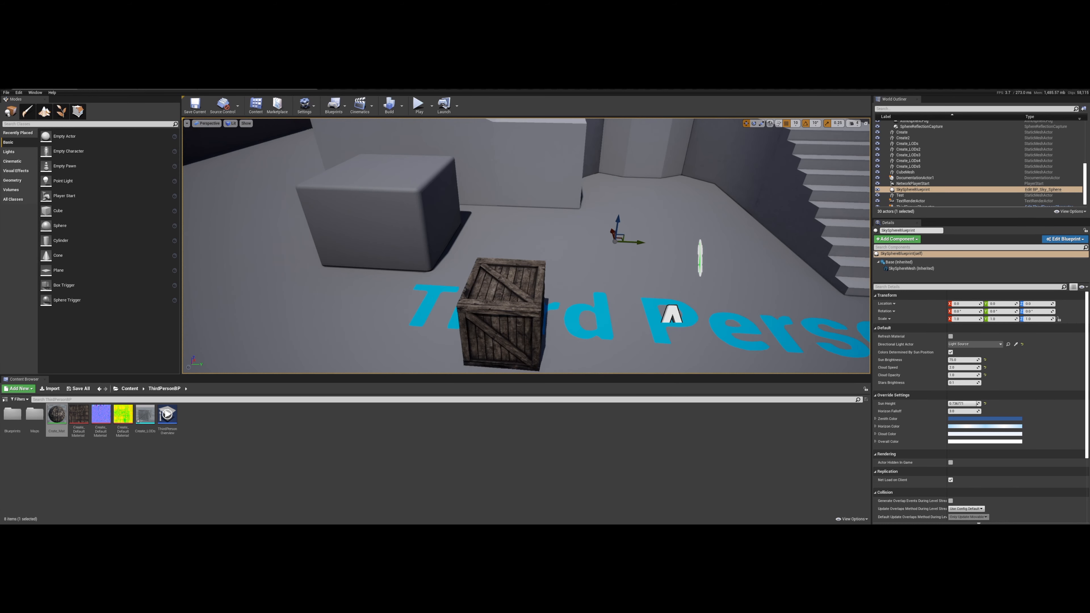
scroll(612, 230, "down", 5)
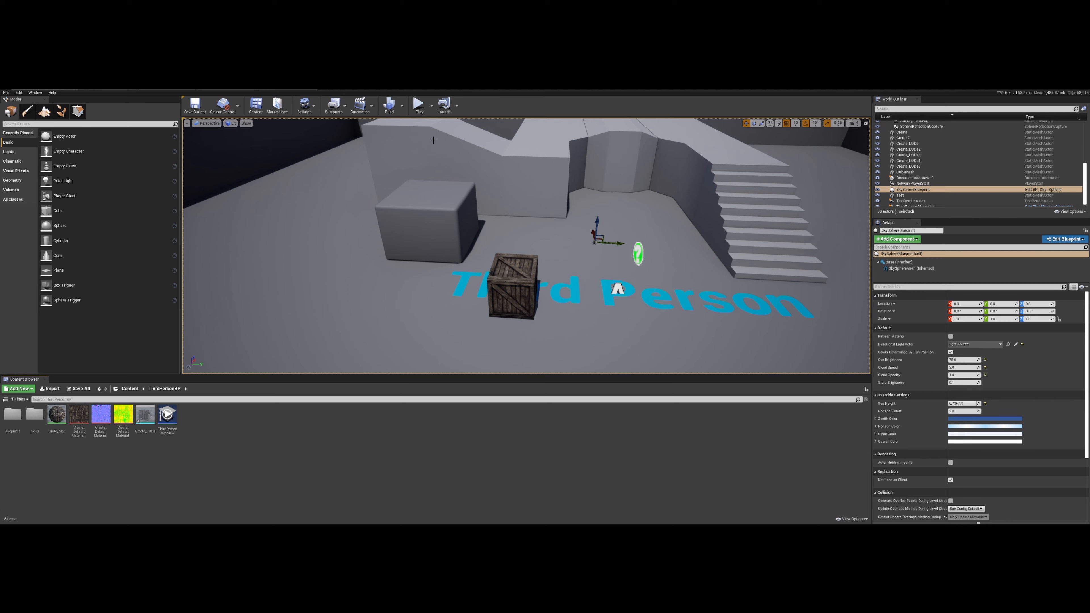
Play the level, walk the character around the textured crate to compare their sizes, and end the play session.
left_click(419, 106)
left_click(425, 180)
key("w")
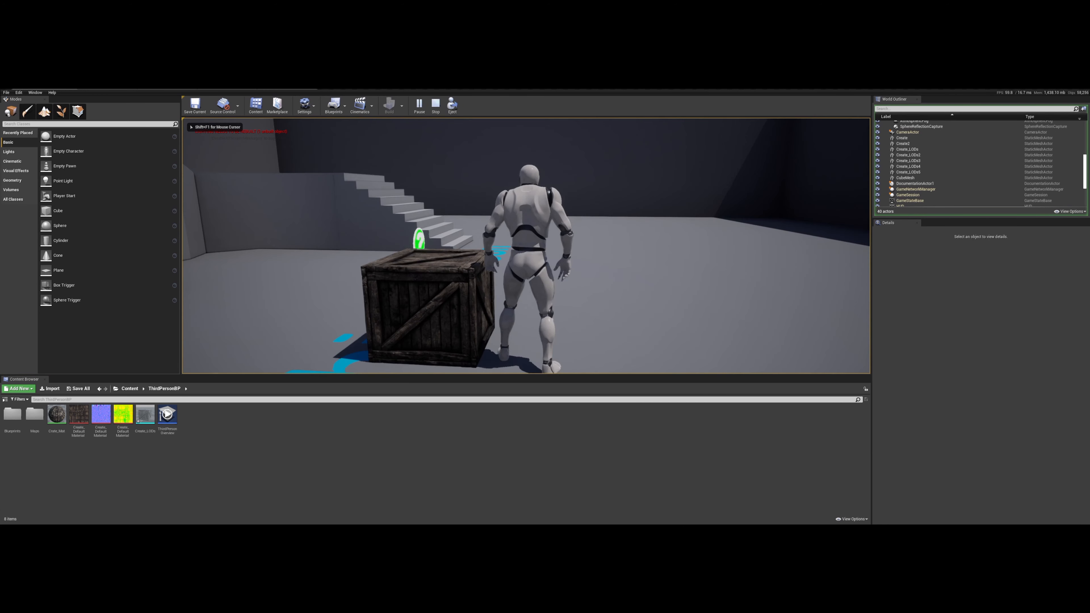
key("w")
key("w")
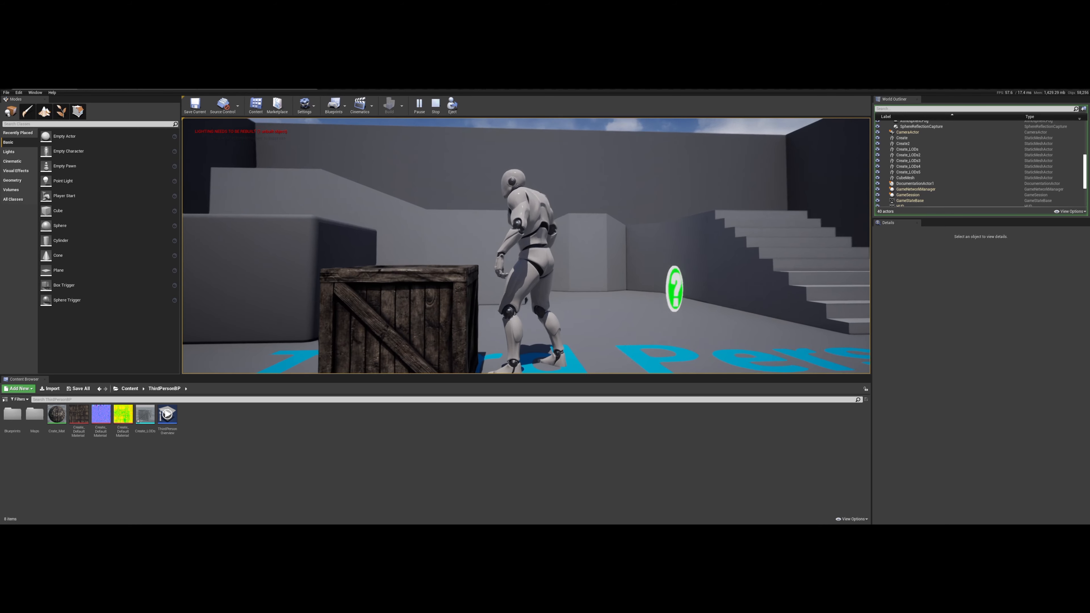
key("s")
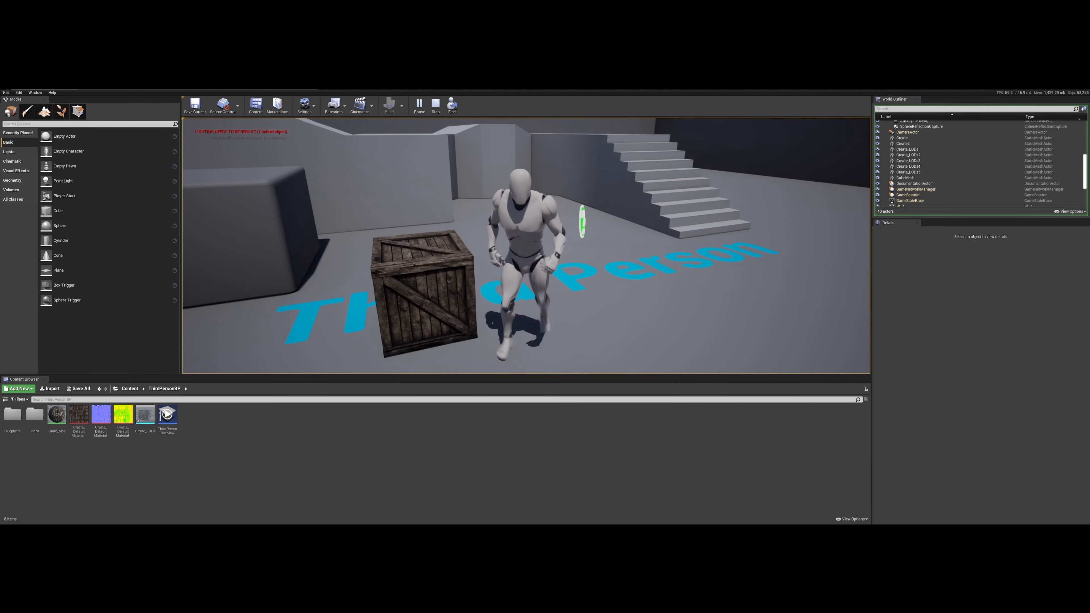
key("Escape")
Scale the crate mesh beside the Third Person text uniformly up to about 7.0 on all axes.
left_click(446, 292)
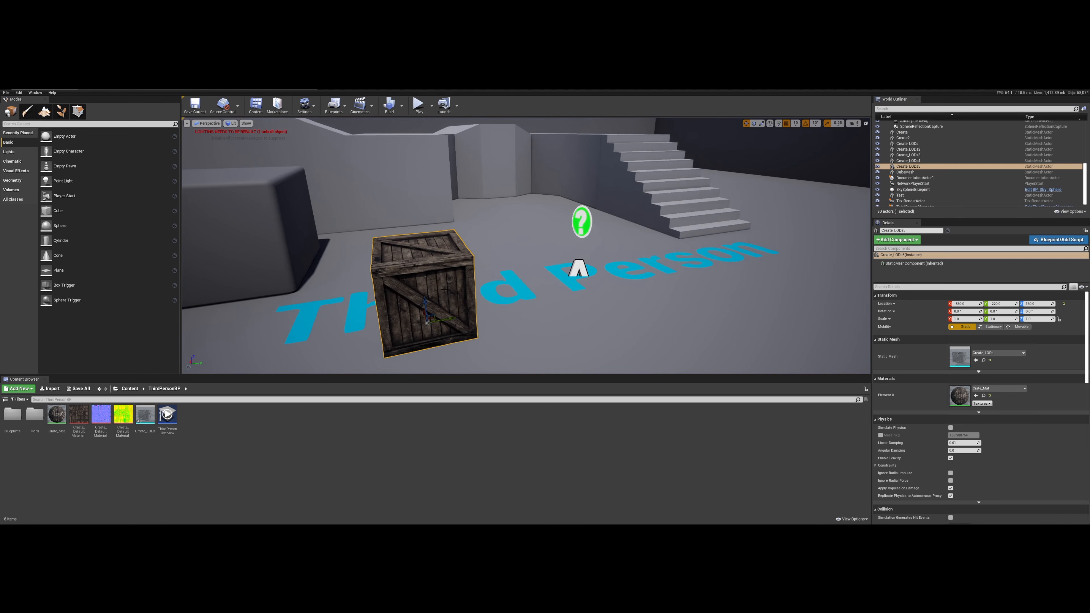
key("r")
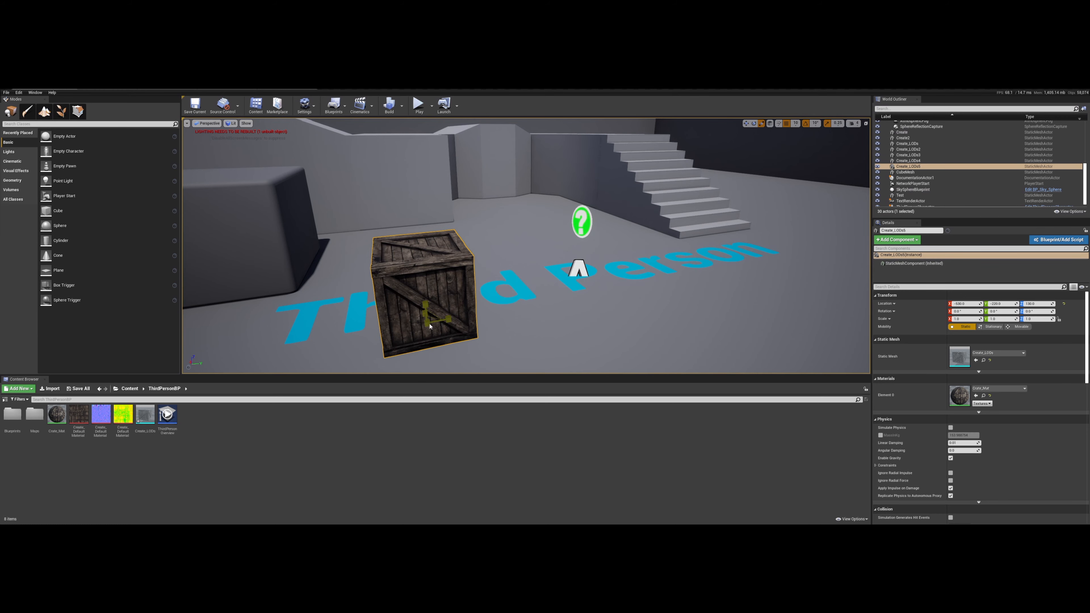
left_click_drag(427, 323, 487, 262)
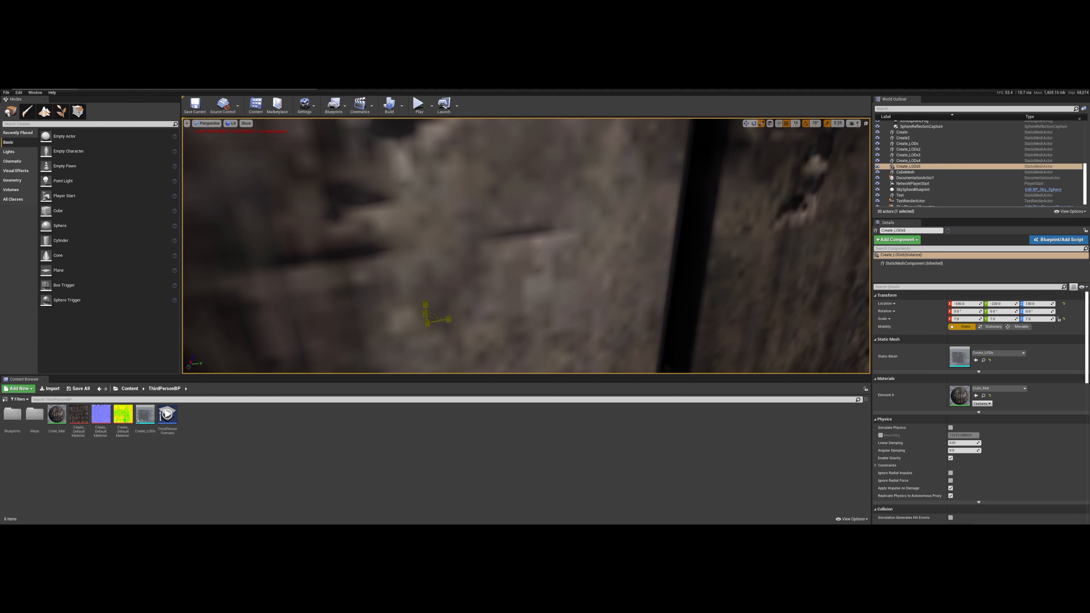
key("s")
right_click_drag(503, 256, 530, 258)
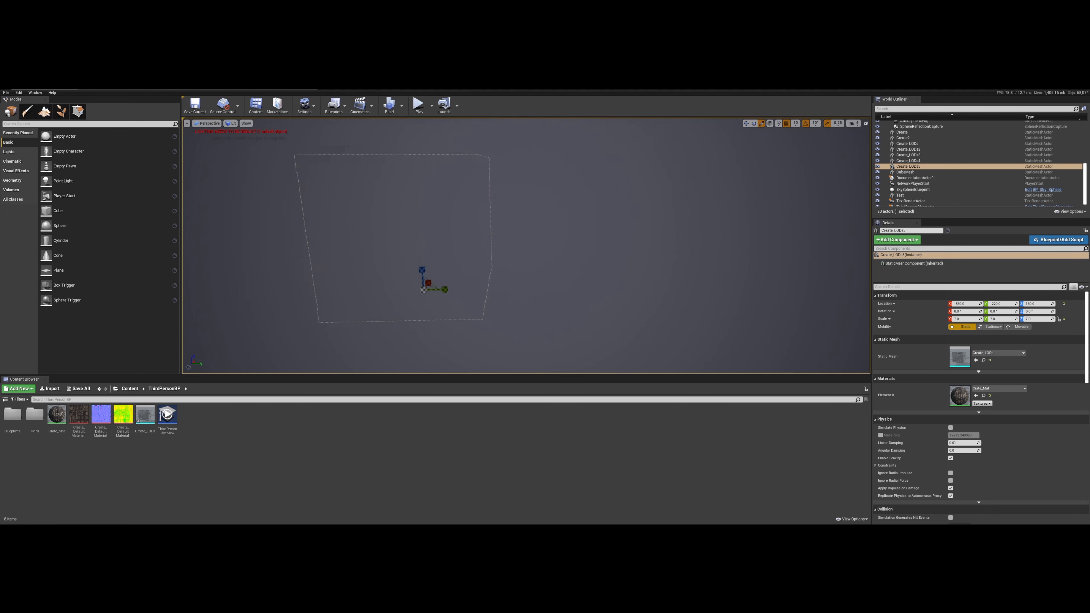
key("w")
right_click_drag(709, 175, 661, 176)
key("d")
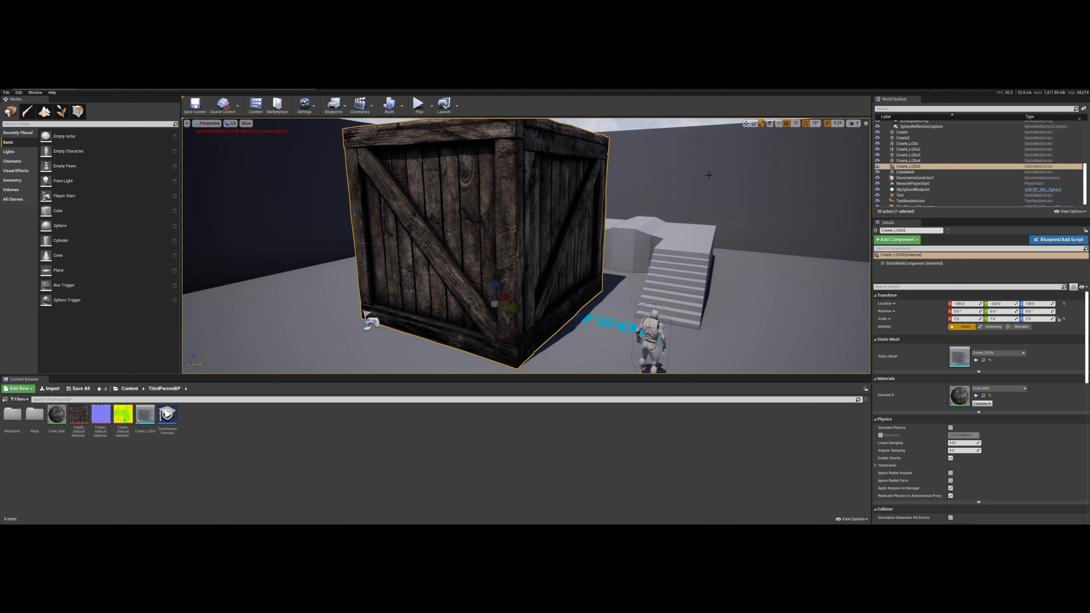
Play the level and run the character around the enlarged crate to examine its wood texture.
left_click(418, 103)
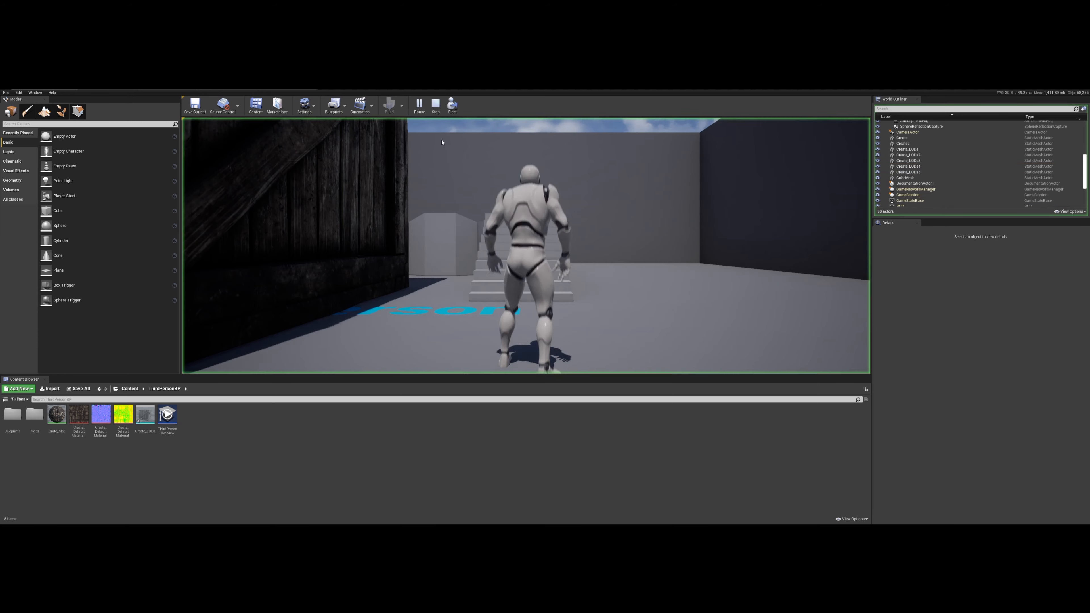
key("w")
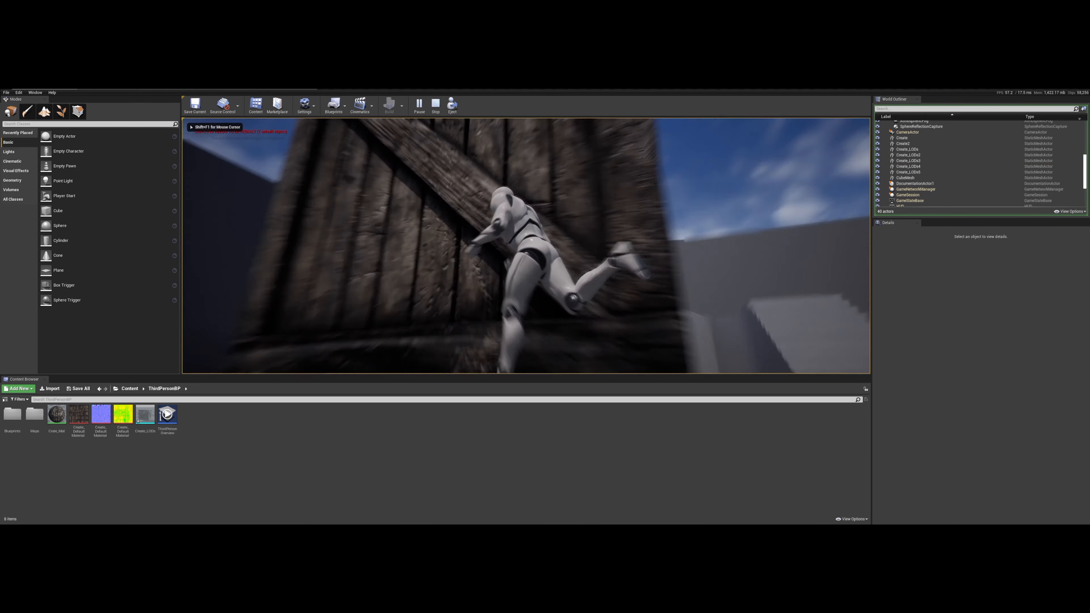
key("space")
key("a")
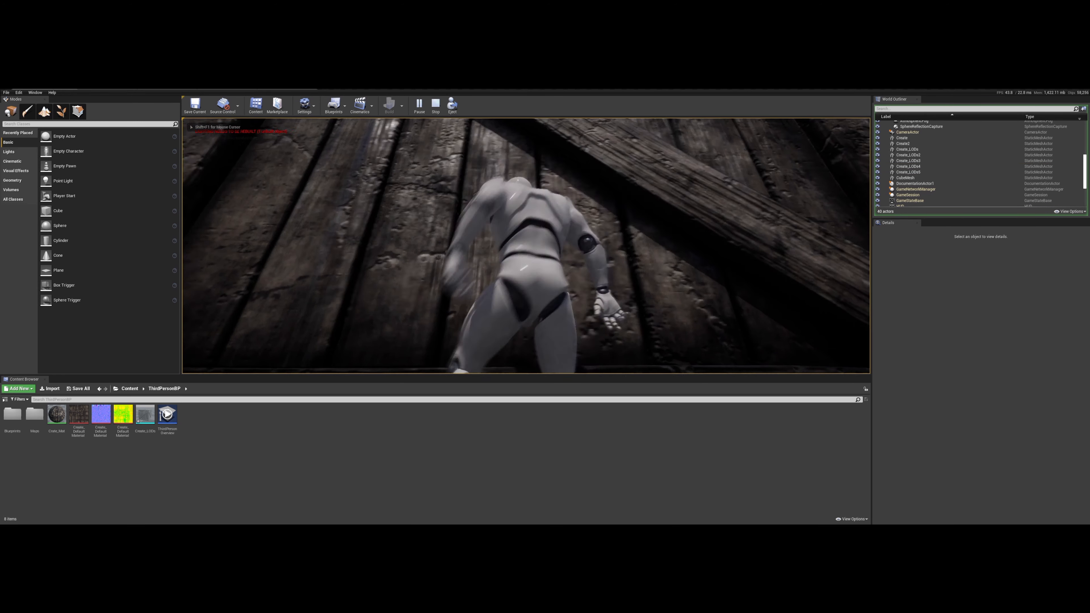
key("w")
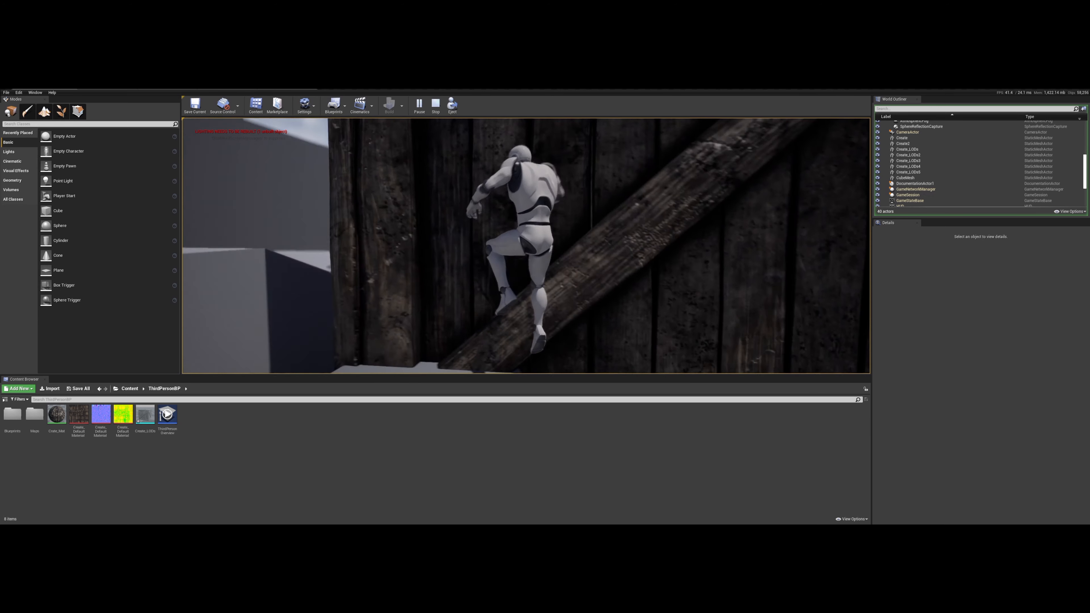
key("s")
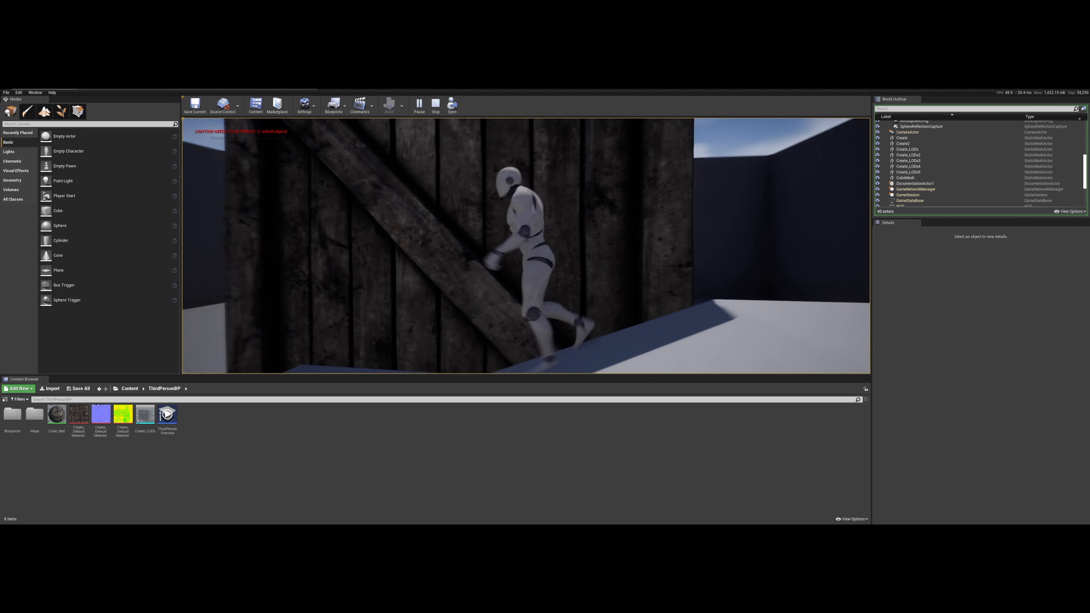
key("s")
key("d")
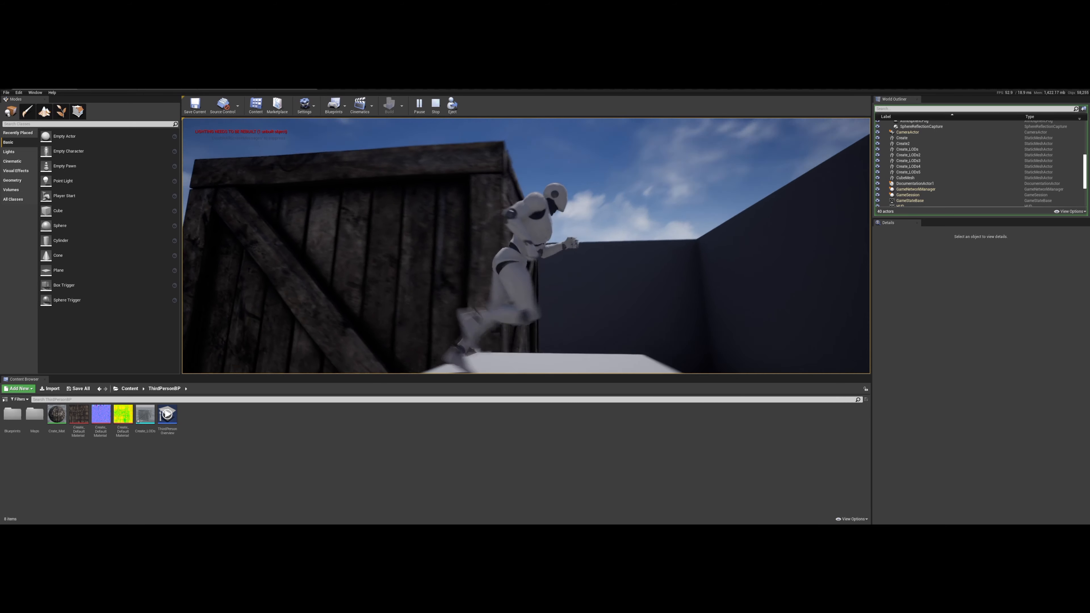
key("d")
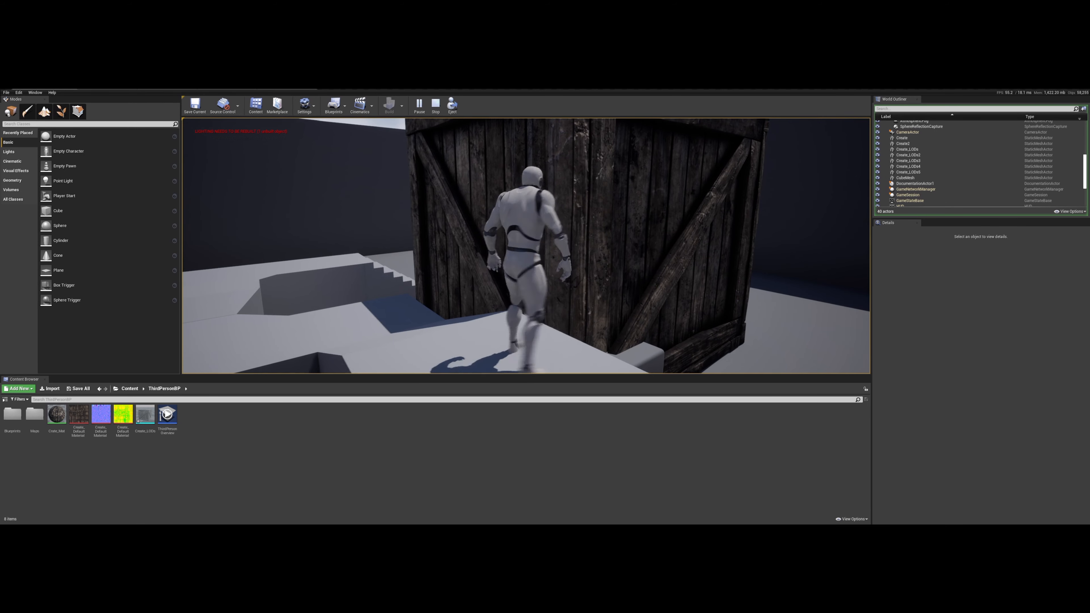
key("s")
key("w")
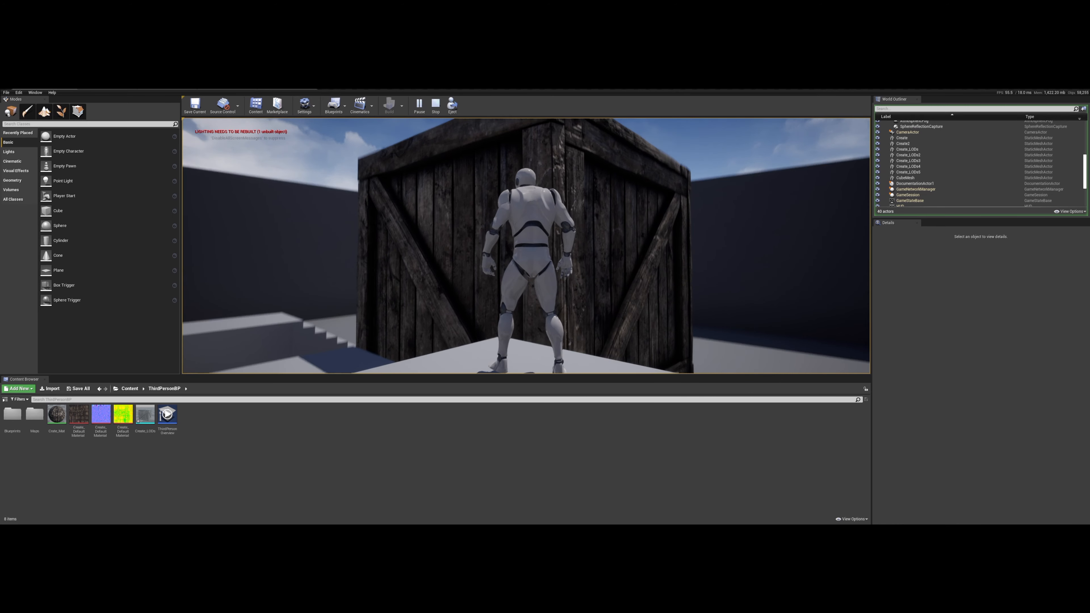
Jump and run along the enlarged crate's sides to inspect its planks and diagonal braces at close range.
key("space")
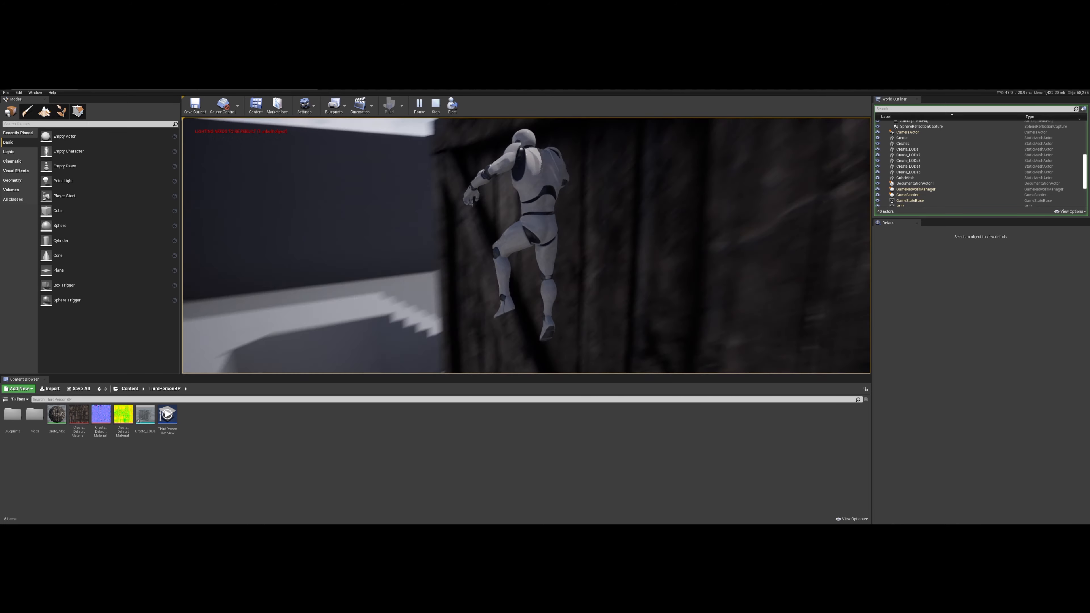
key("w")
key("space")
key("w")
key("space")
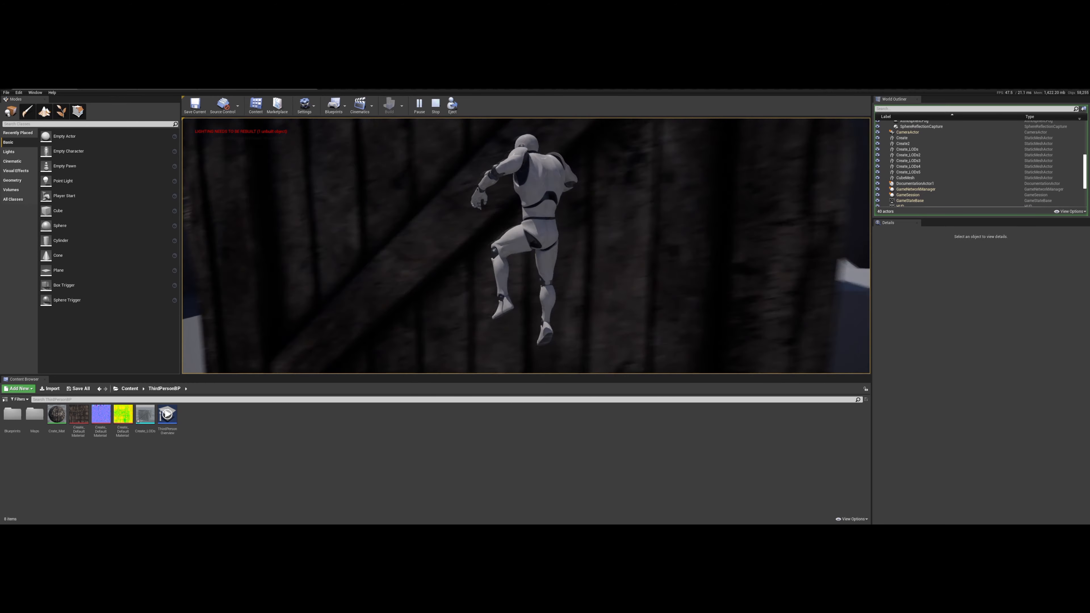
key("s")
key("a")
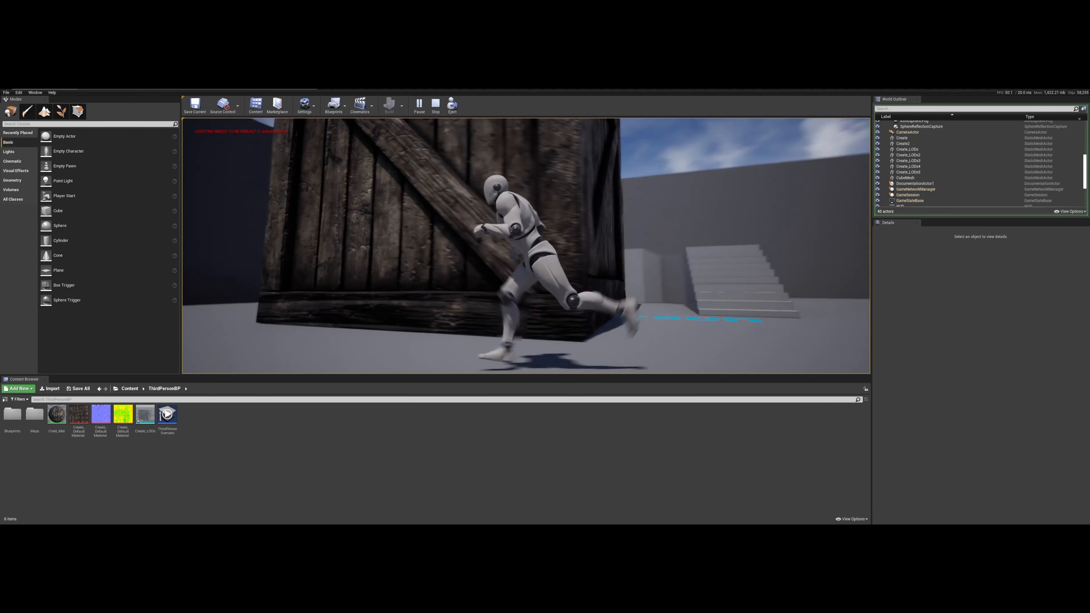
key("s")
key("w")
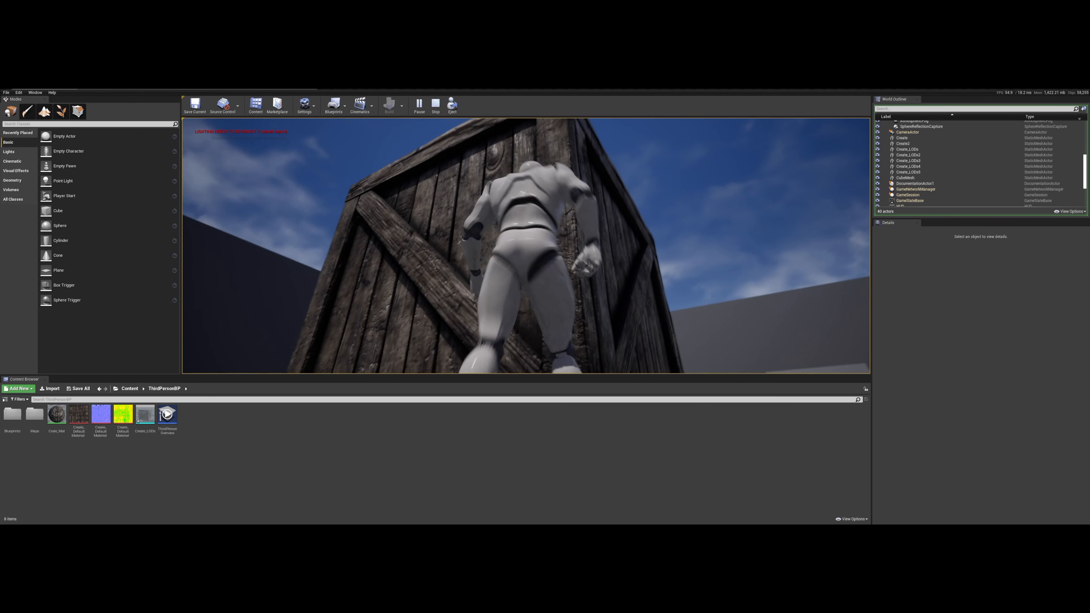
key("d")
key("s")
key("w")
key("space")
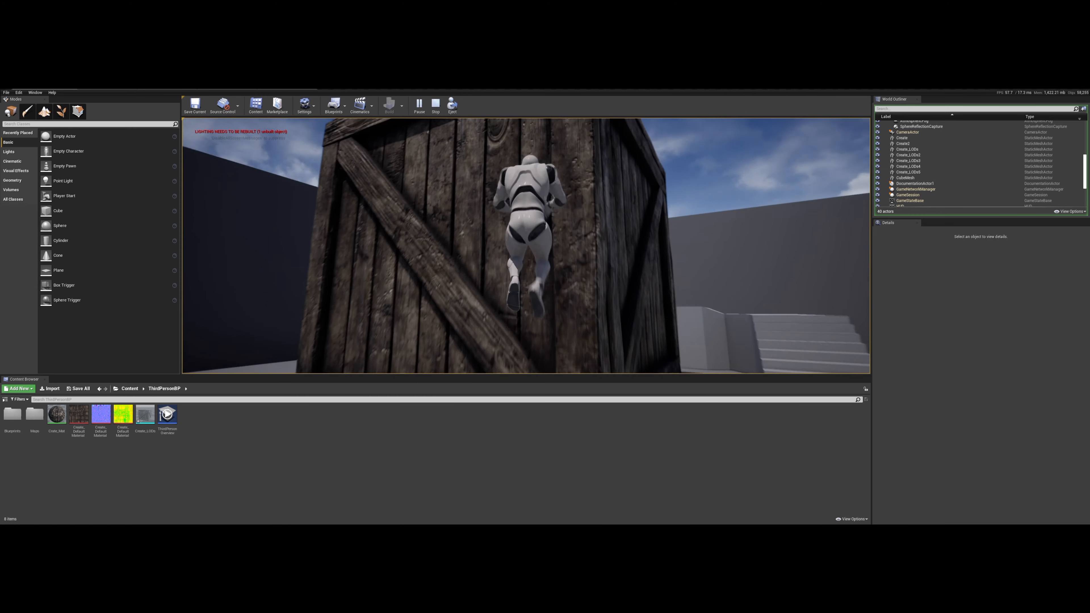
key("a")
key("s")
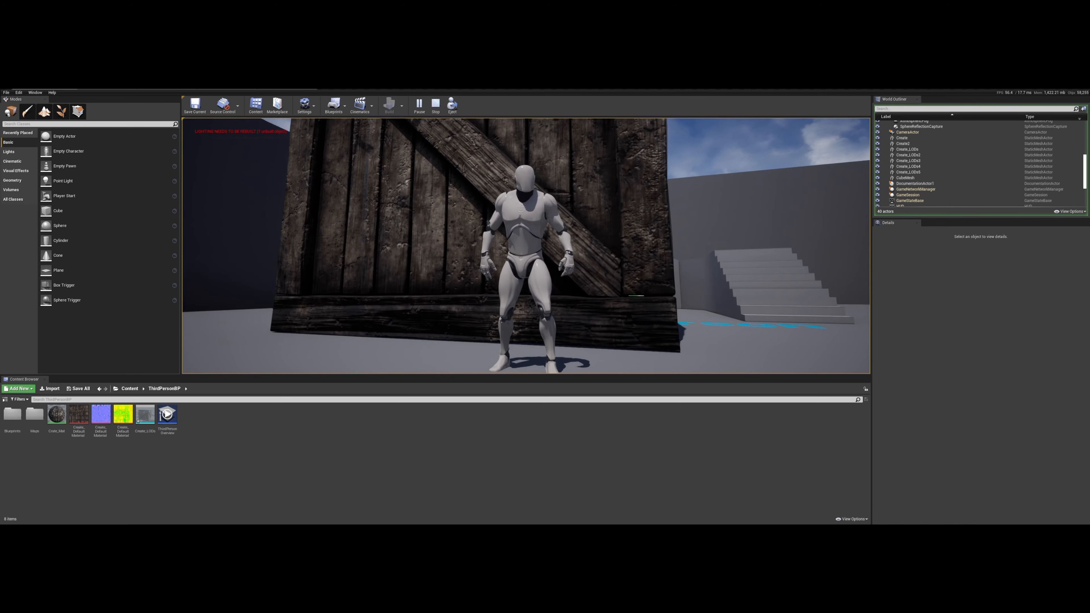
Circle the enlarged crate to compare its shaded sides, end the play session, and view the crate close up in the level viewport.
key("d")
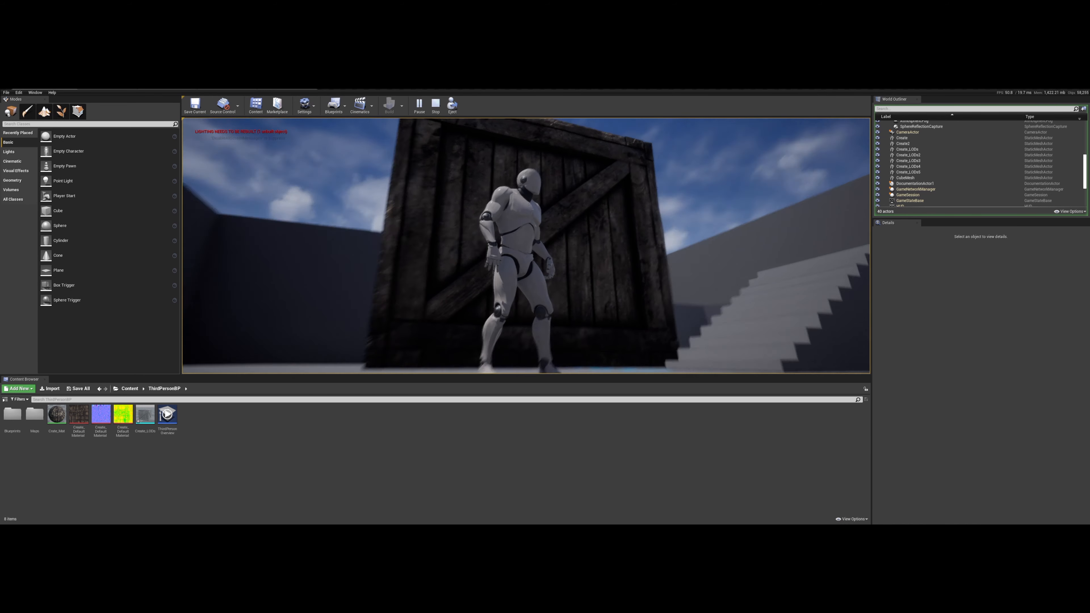
key("d")
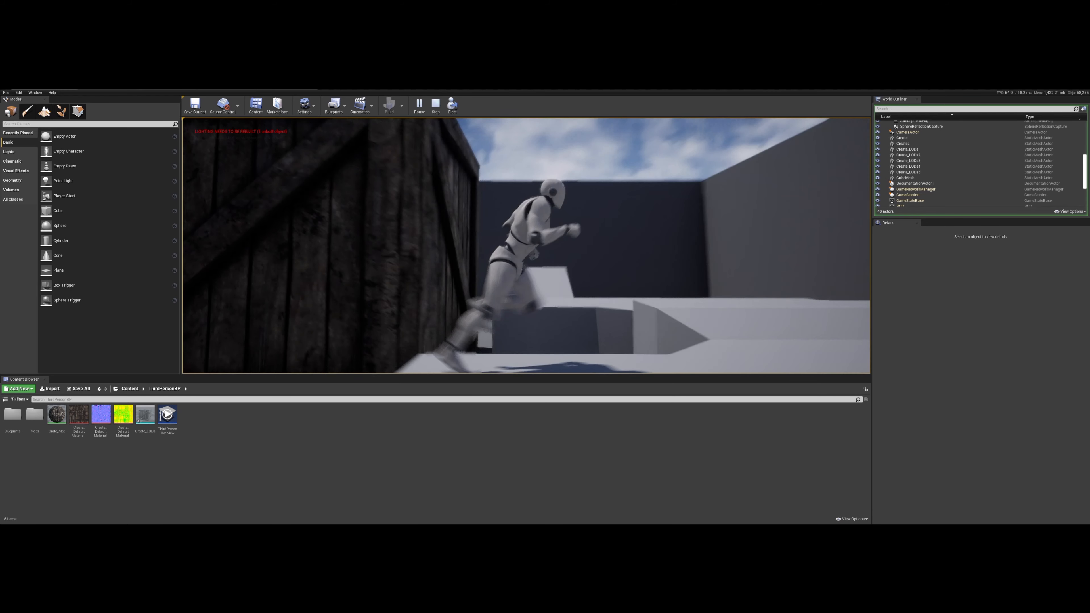
key("a")
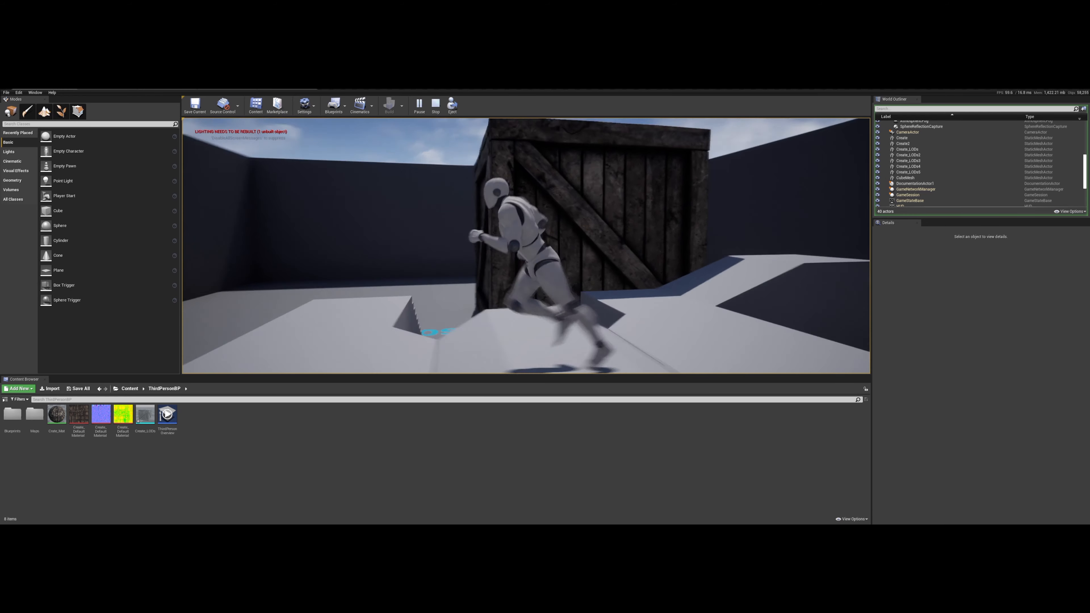
key("d")
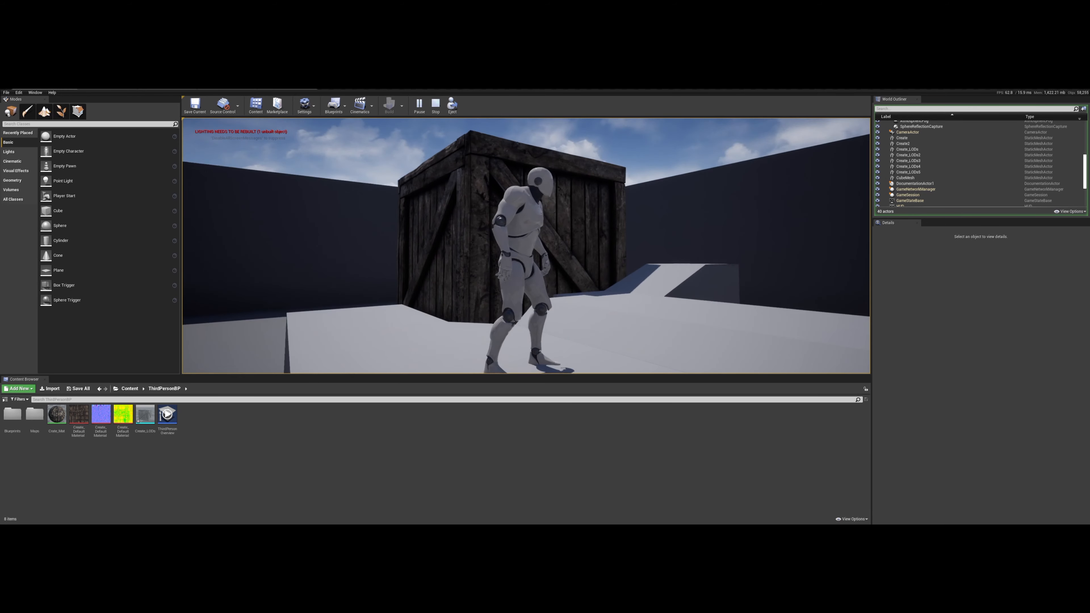
key("d")
key("w")
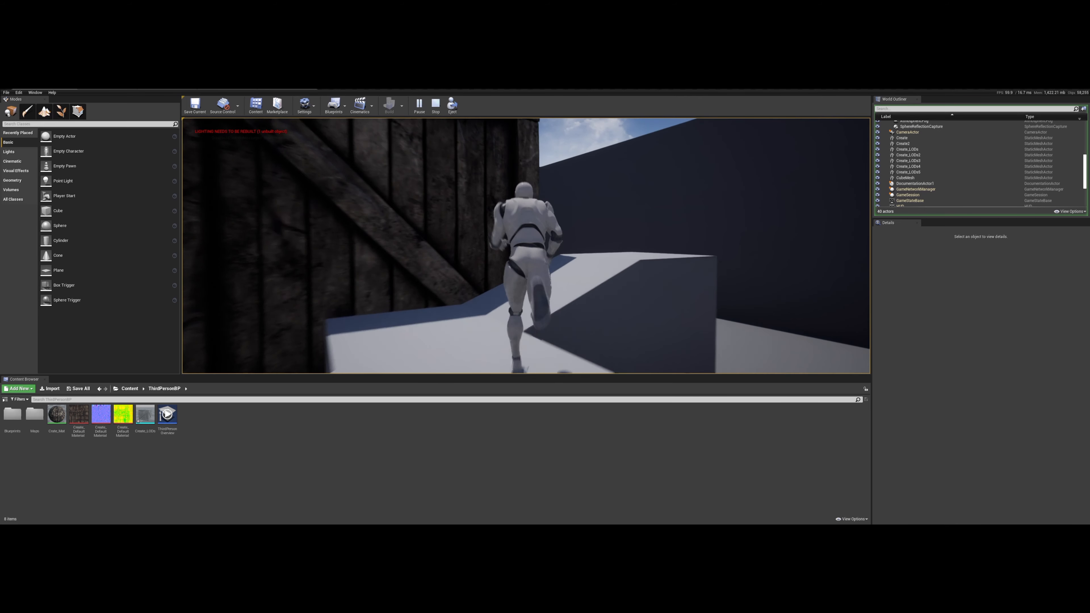
key("d")
key("s")
key("space")
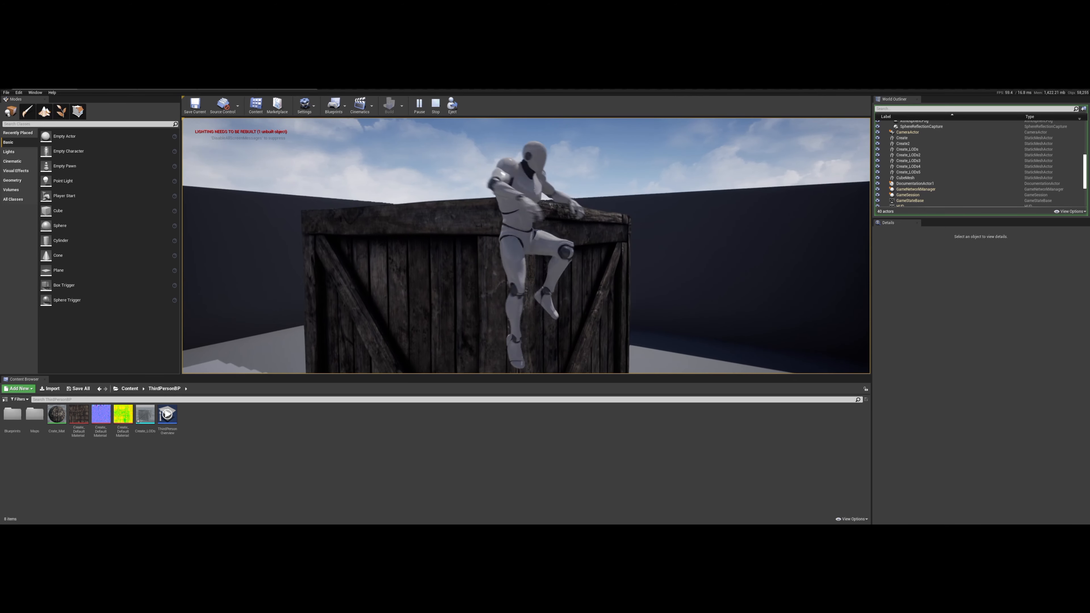
key("Escape")
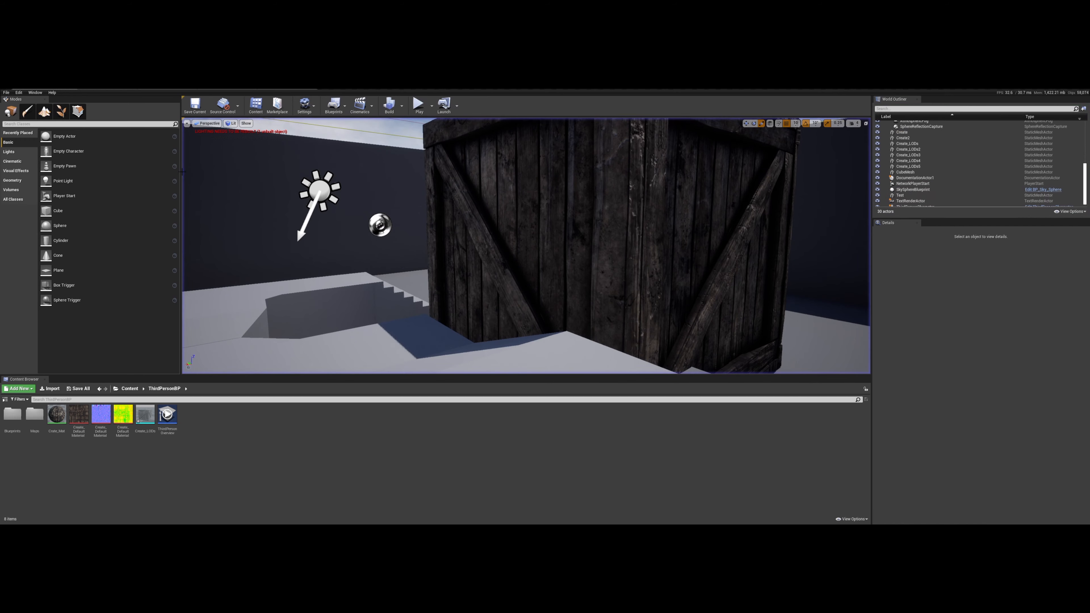
right_click(433, 310)
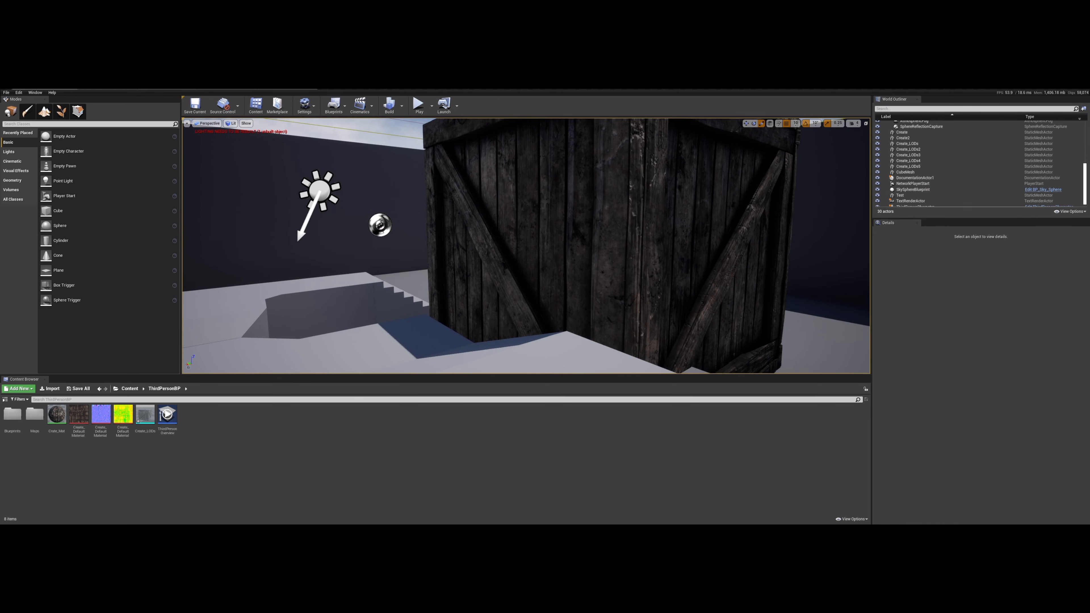
right_click_drag(434, 309, 545, 300)
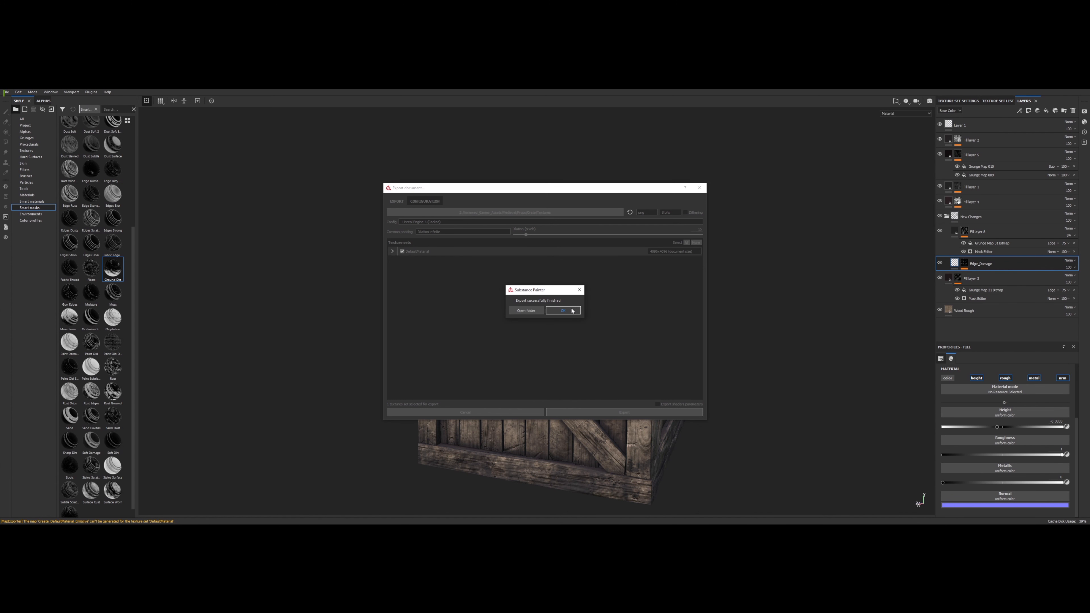
Switch to Substance Painter, dismiss the export completion message, and look at the textured crate there.
left_click(575, 312)
right_click(650, 270)
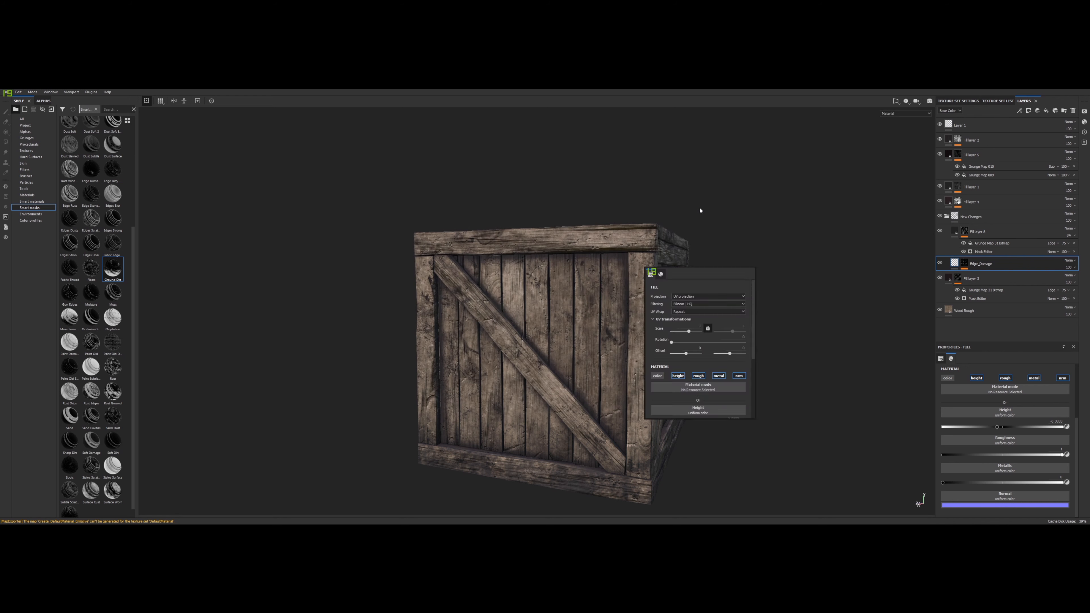
left_click(704, 201)
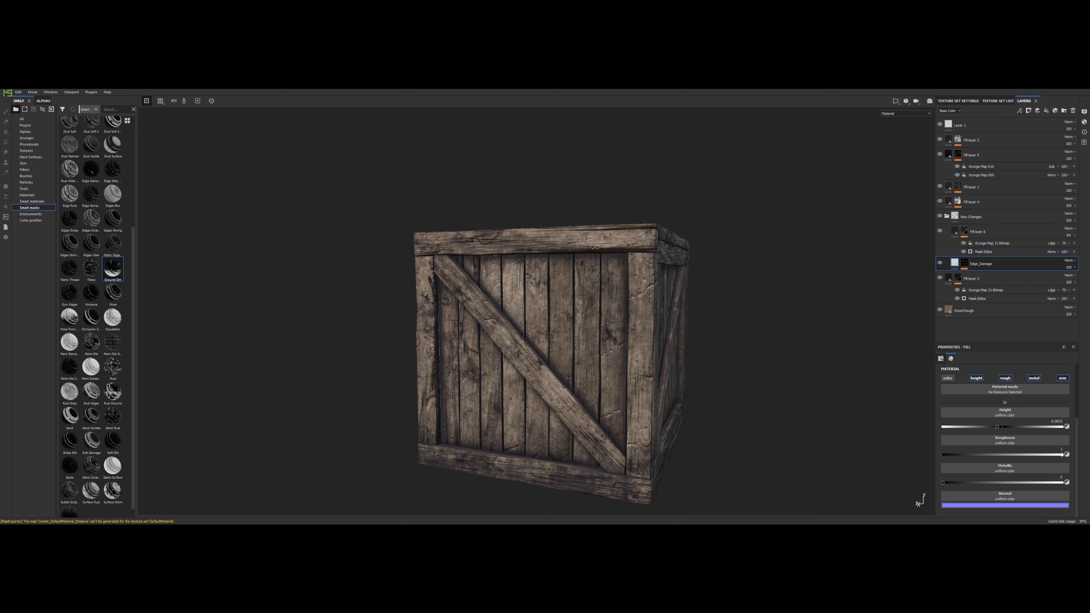
Switch back to the Unreal Editor and view the enlarged crate from farther away.
mouse_move(659, 530)
left_click(663, 511)
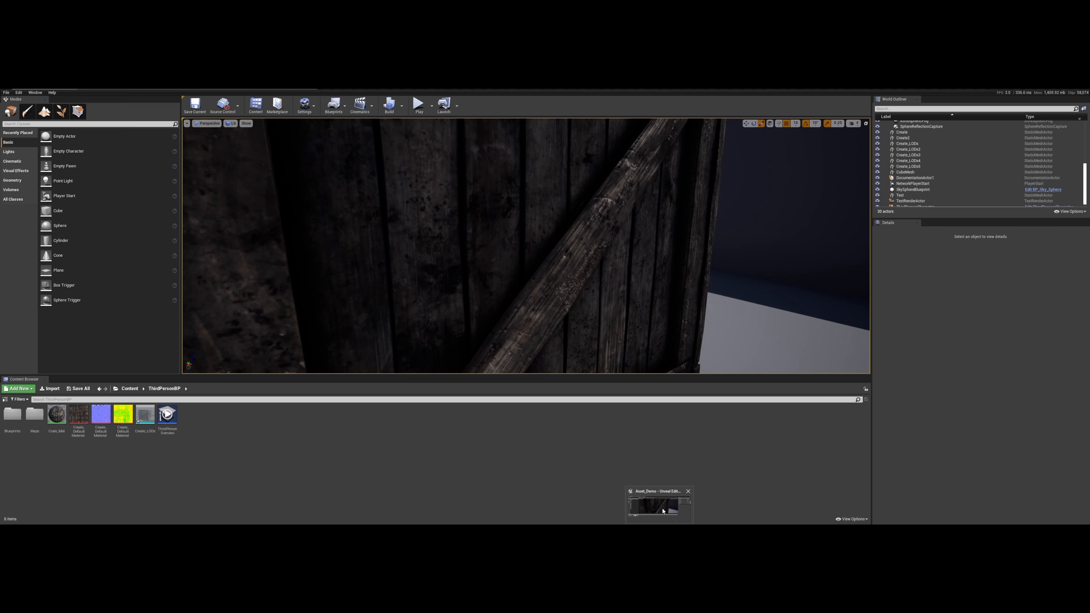
scroll(526, 245, "down", 10)
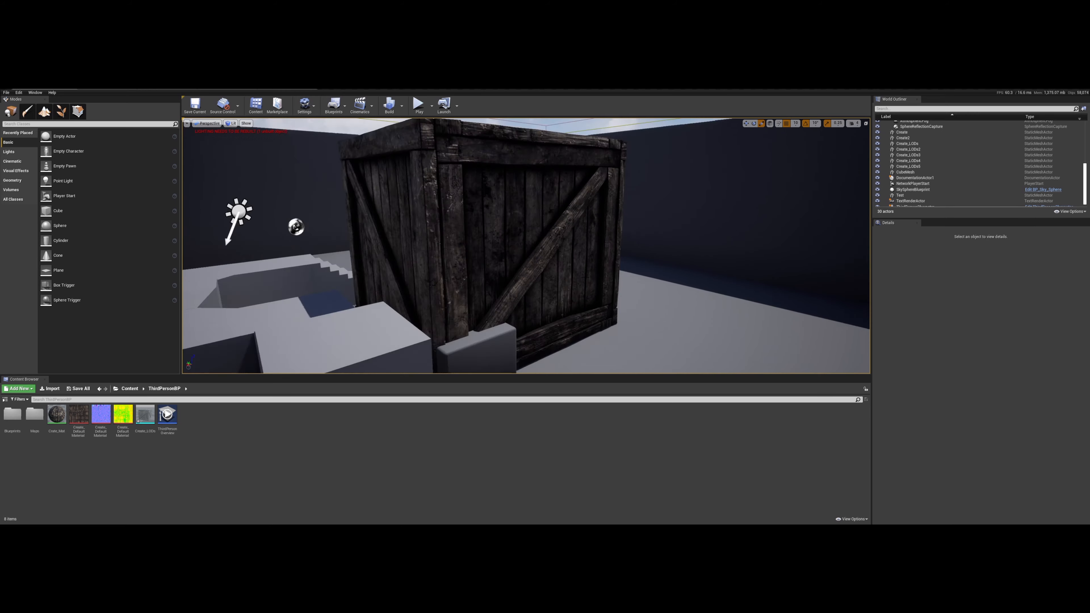
Switch to Blender, exclude the UE4_Export collection from the view layer, and enable the Crate_Base collection.
right_click_drag(527, 246, 807, 246)
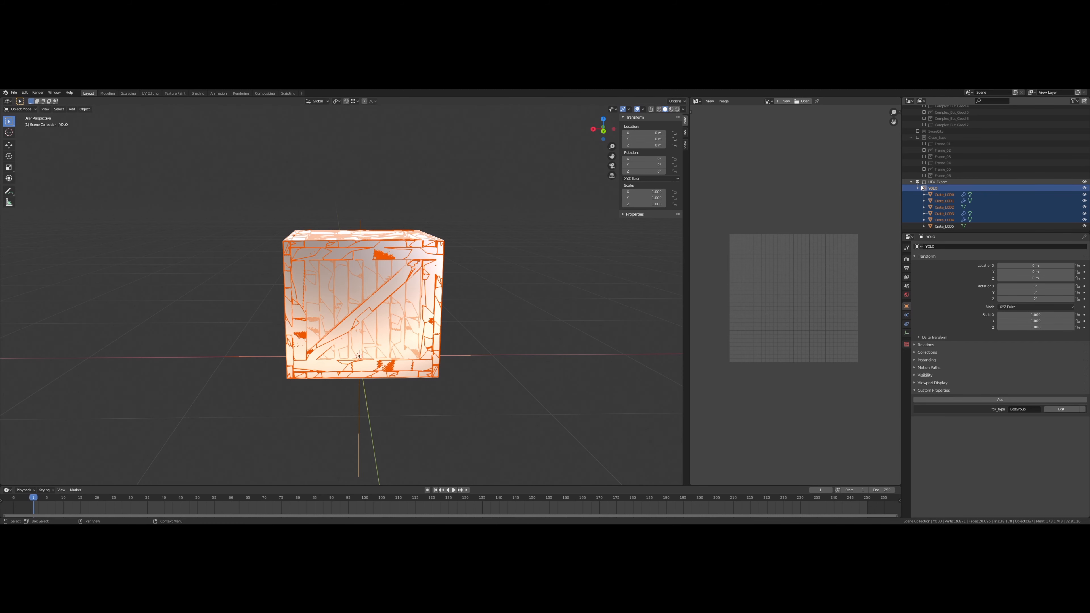
left_click(917, 182)
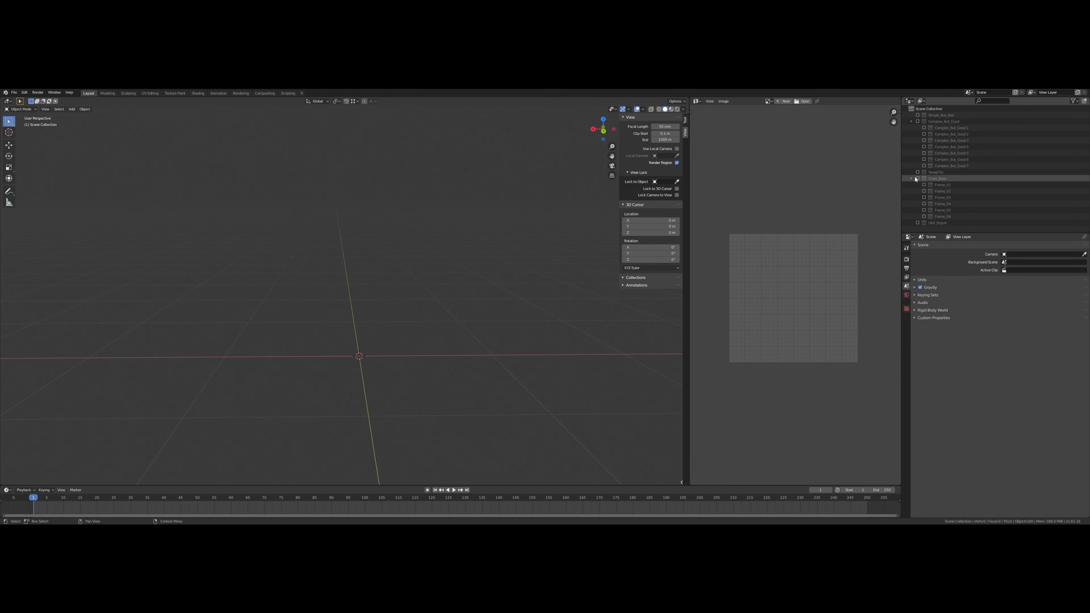
left_click(917, 178)
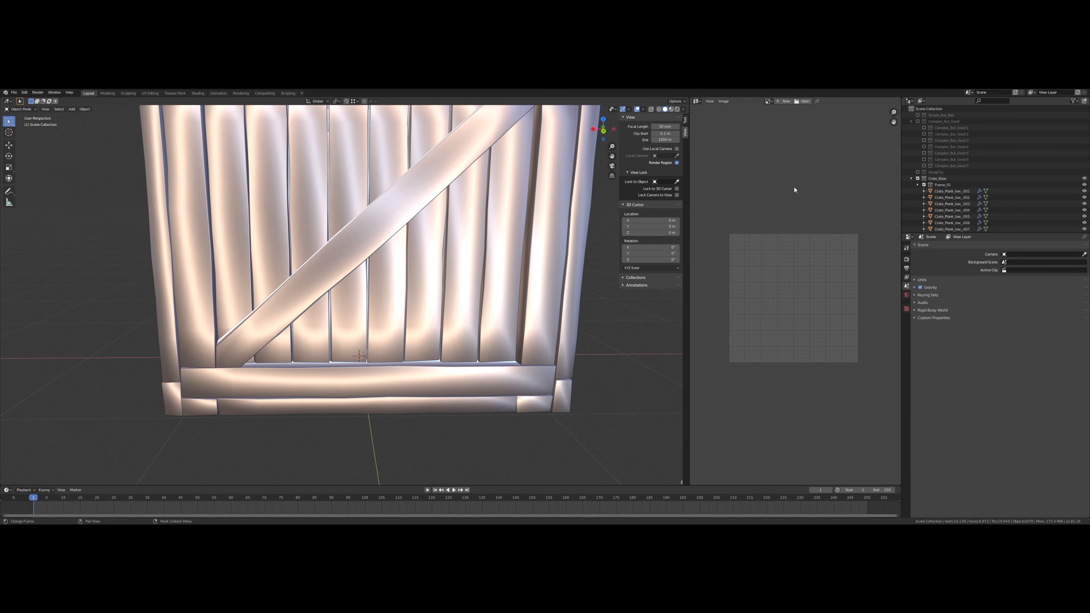
Examine the base crate model's front planks, diagonal brace, frame and lid from several angles.
right_click(377, 253)
scroll(585, 301, "down", 6)
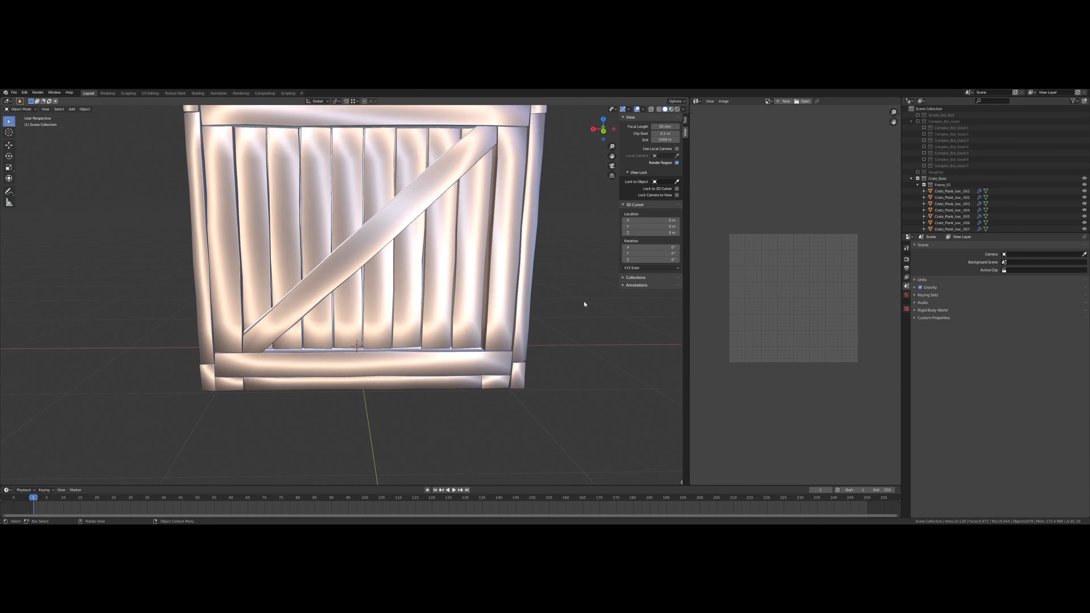
middle_click_drag(448, 246, 418, 222)
scroll(413, 227, "up", 2)
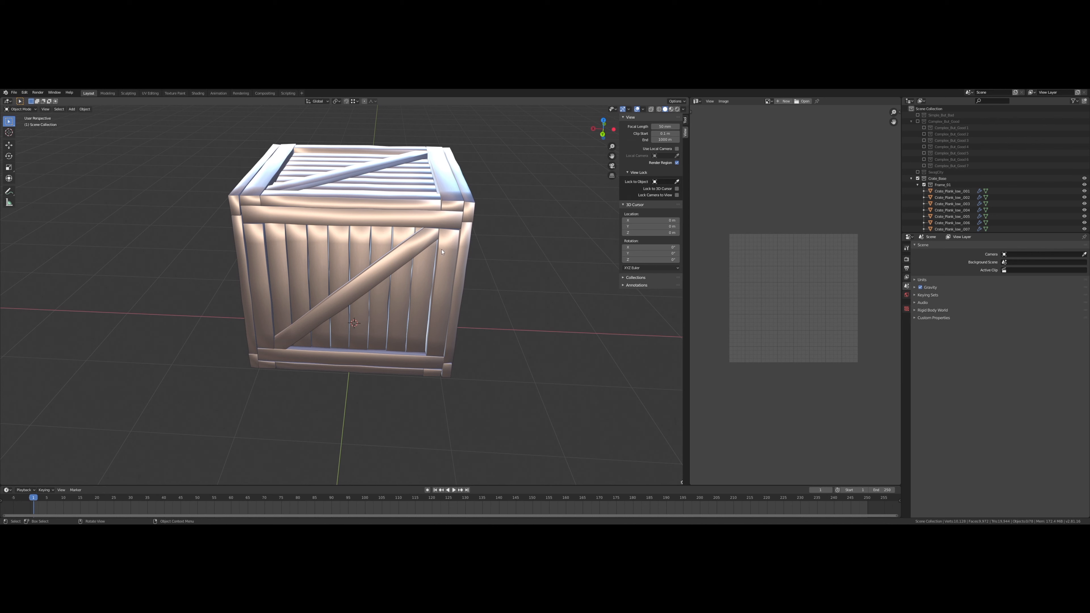
middle_click_drag(376, 224, 310, 246)
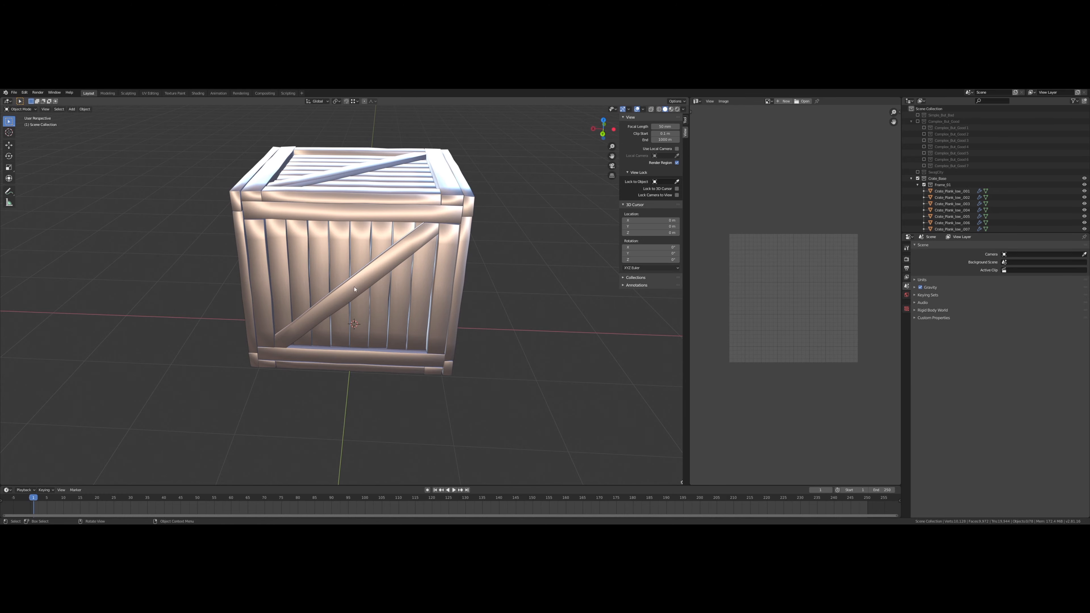
mouse_move(354, 289)
middle_mouse_down("shift")
mouse_move(351, 317)
mouse_move(365, 316)
mouse_move(319, 304)
mouse_move(350, 322)
mouse_move(359, 299)
middle_mouse_up("shift")
scroll(350, 317, "up", 2)
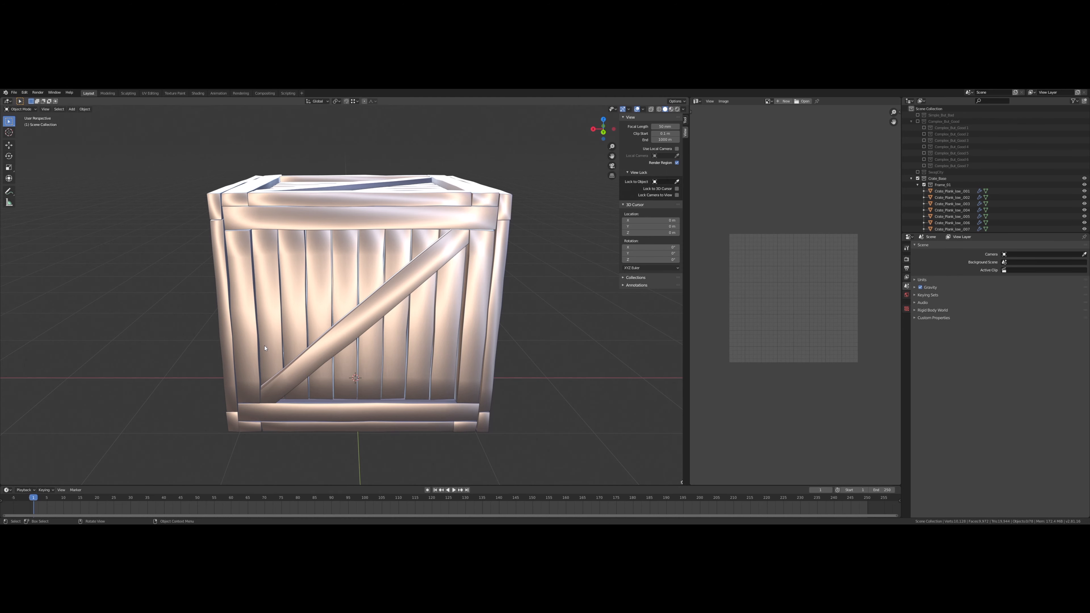
mouse_move(270, 328)
middle_mouse_down()
mouse_move(257, 333)
mouse_move(300, 326)
mouse_move(279, 322)
middle_mouse_up()
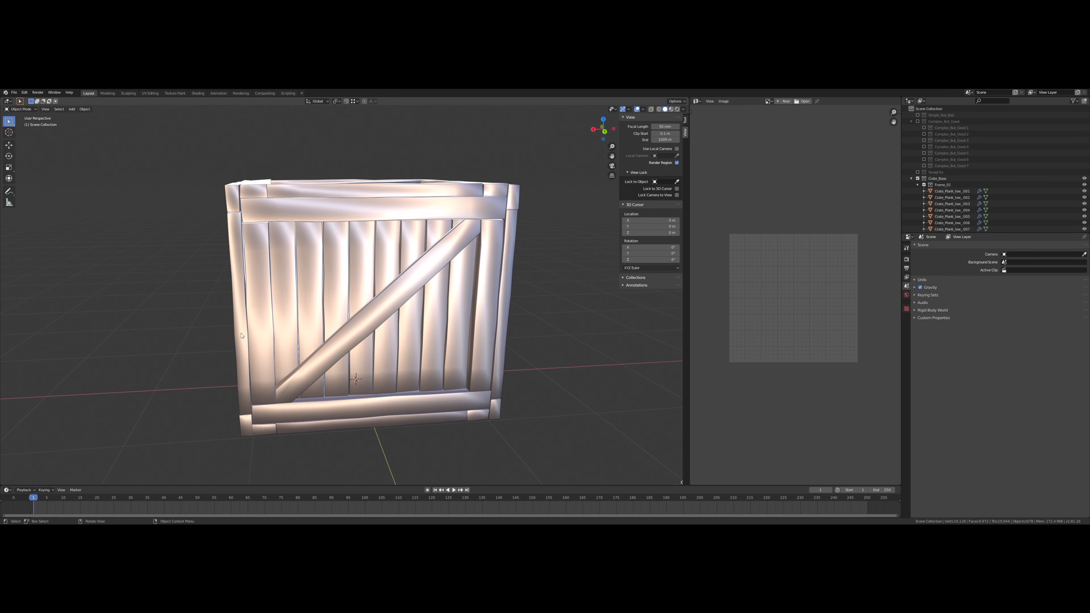
middle_click_drag(241, 333, 72, 366)
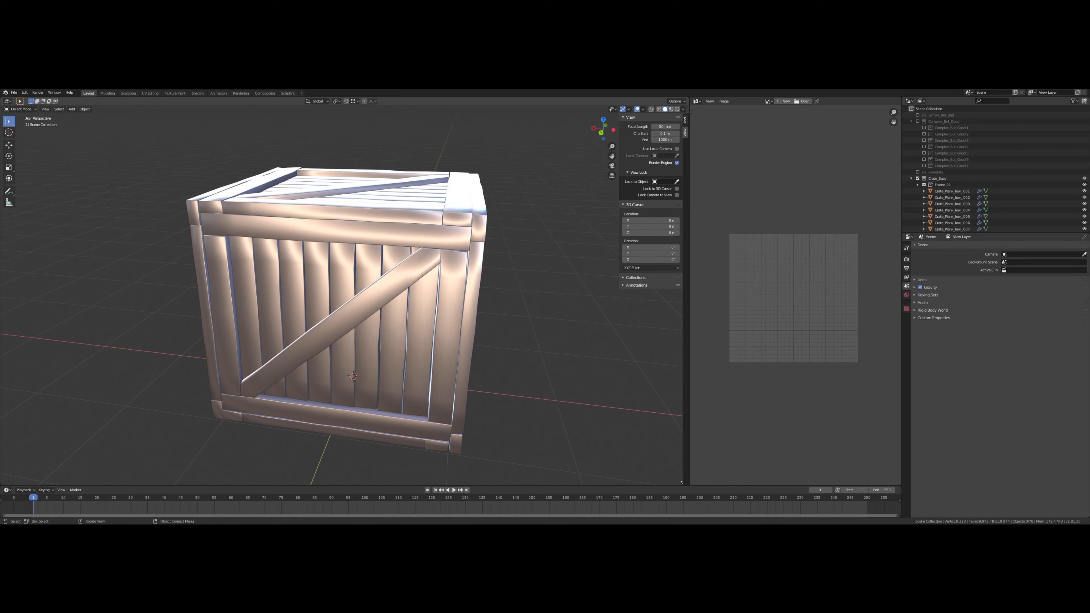